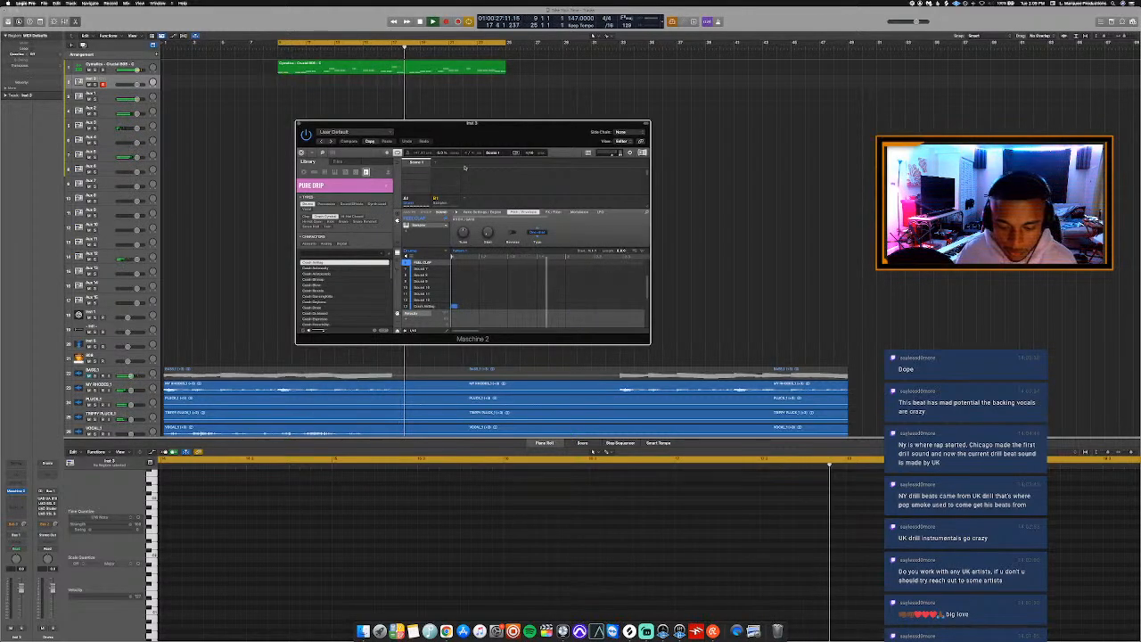
Play back the looped section of the beat a few times to review the arrangement, stopping playback in between.
key(space)
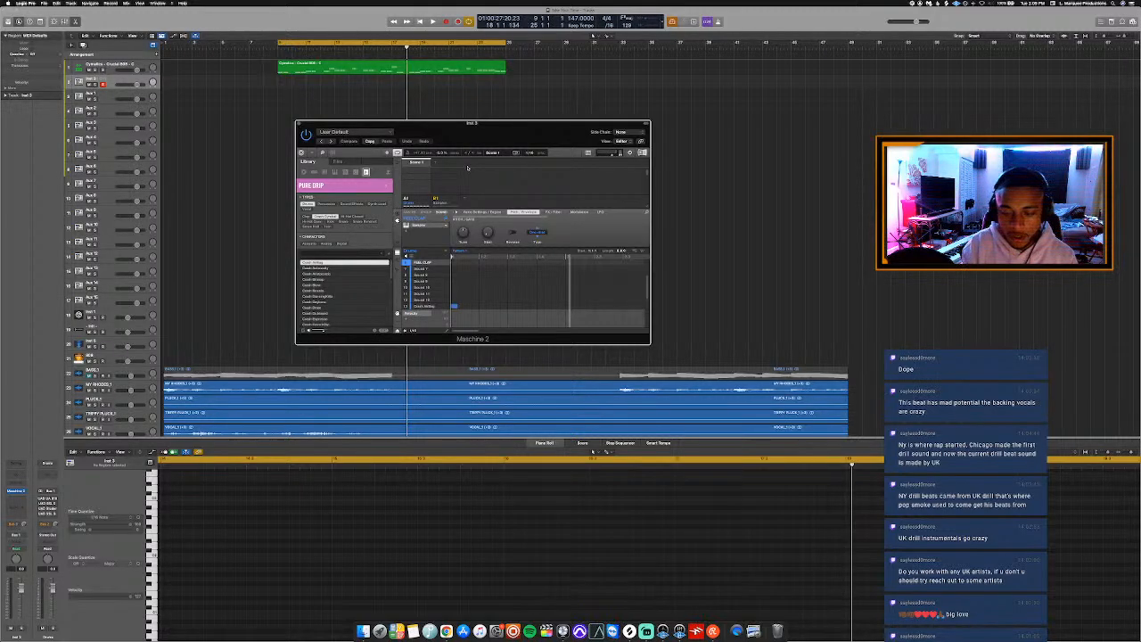
key(space)
key(space)
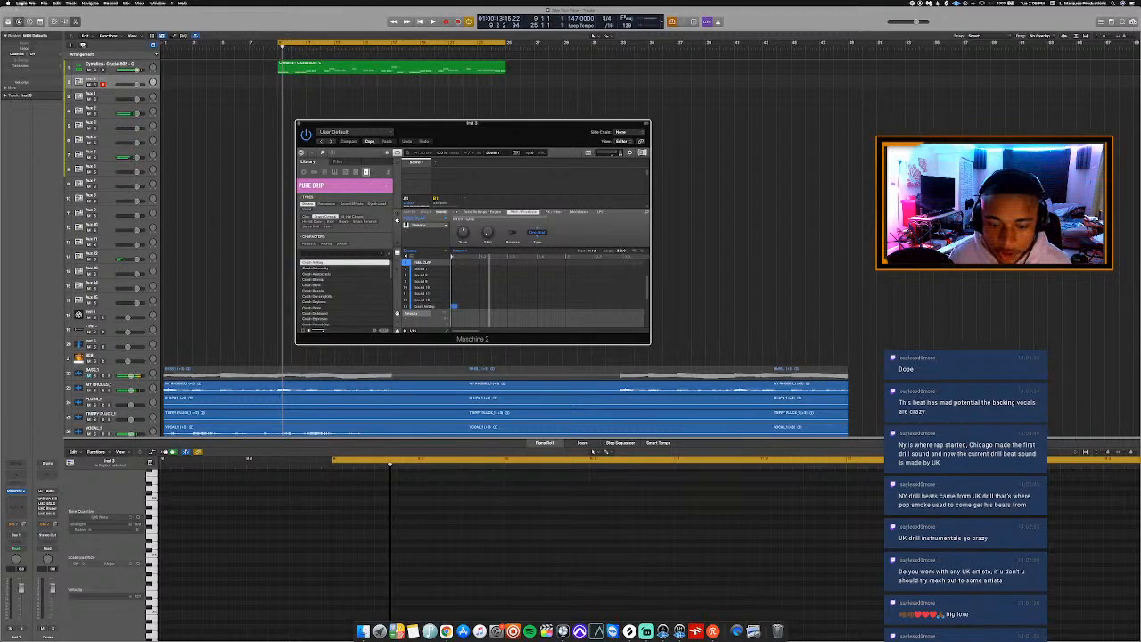
key(super+Tab)
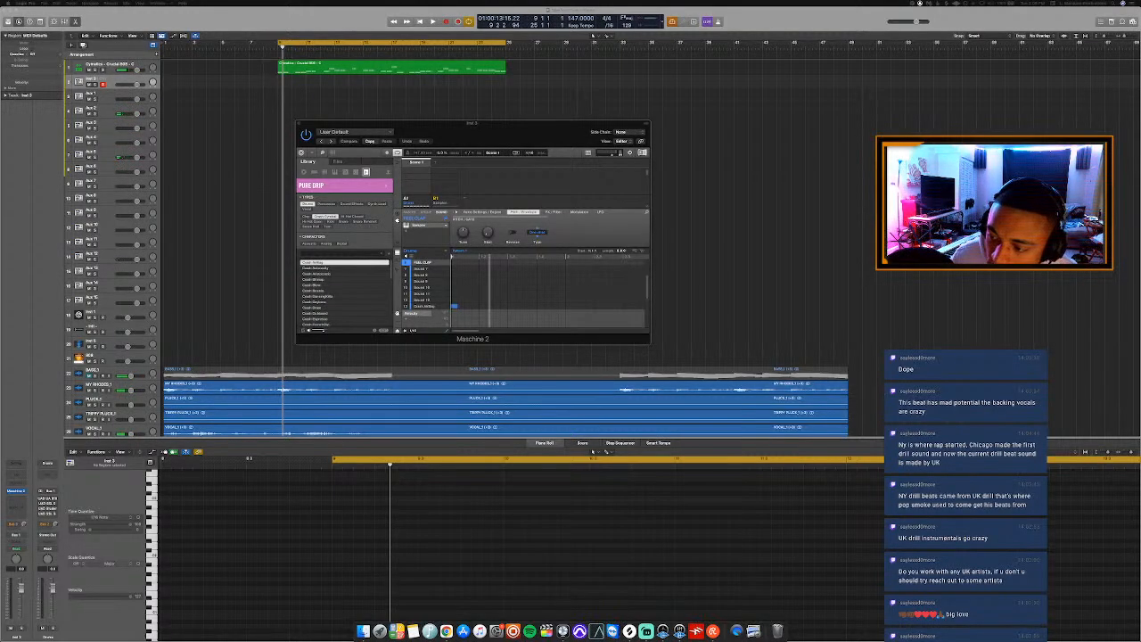
key(space)
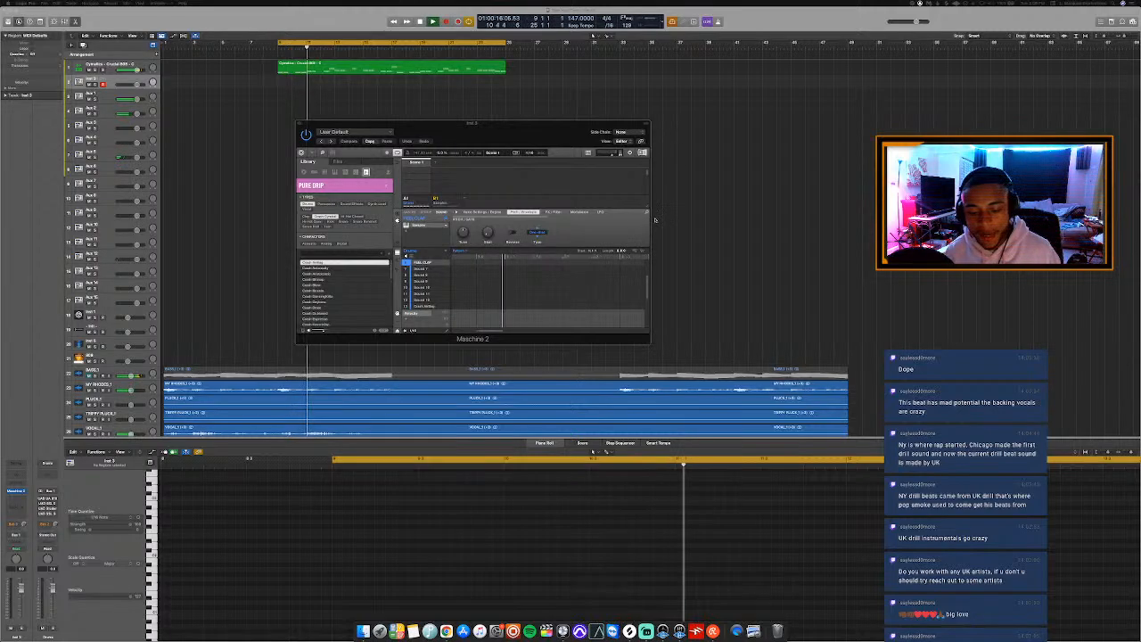
key(space)
Switch to the web browser, open YouTube Studio for the channel and show its live content list.
click(430, 629)
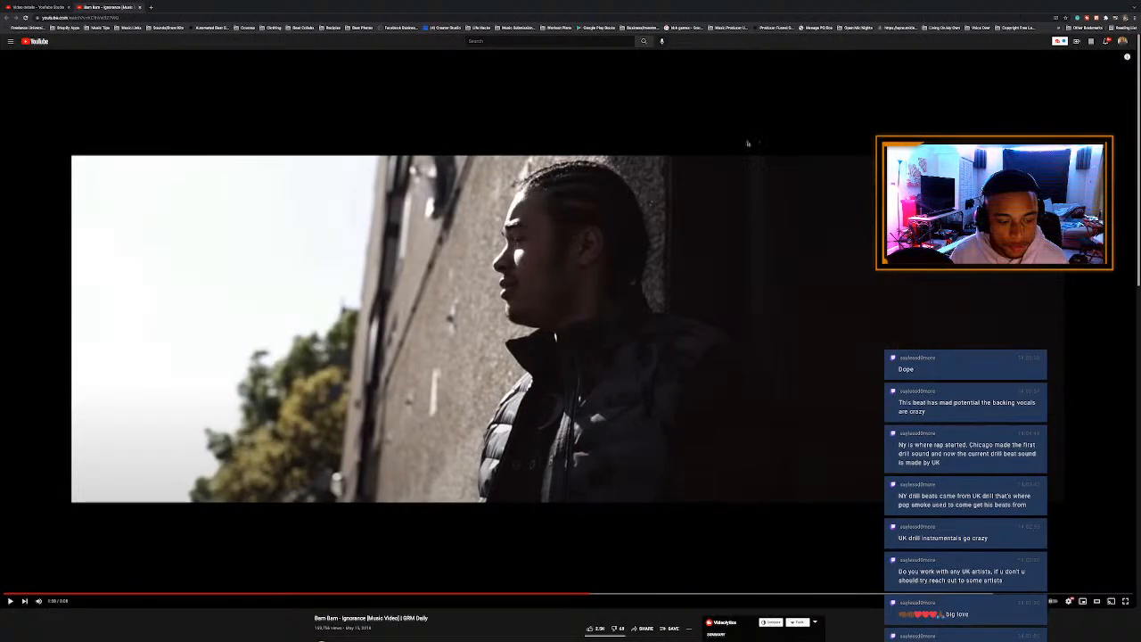
click(1123, 41)
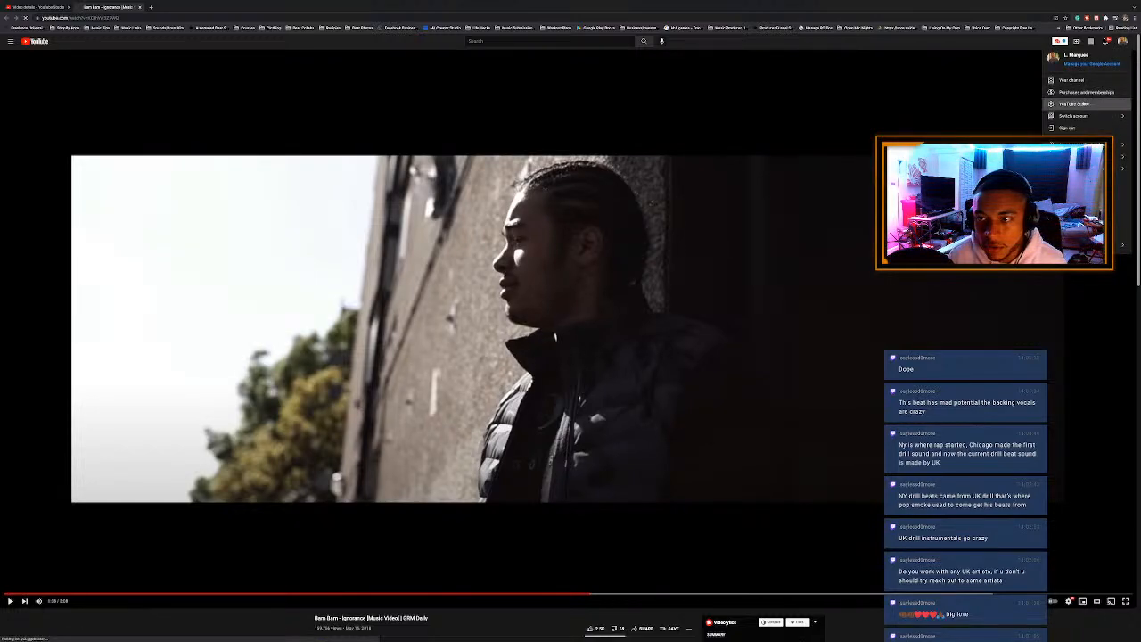
click(1084, 105)
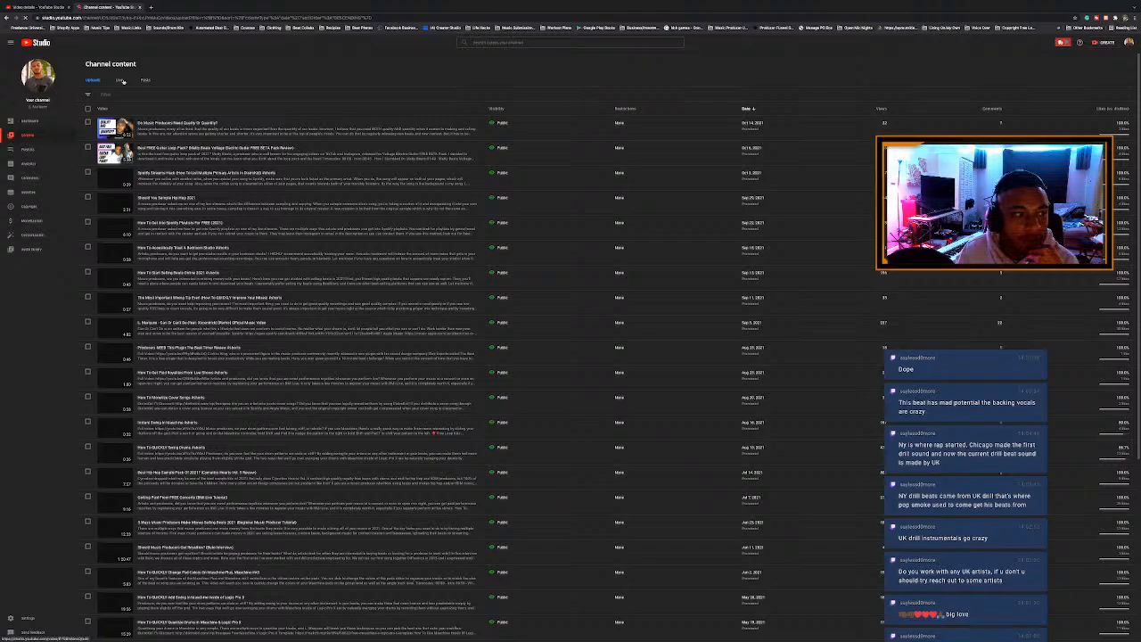
click(123, 81)
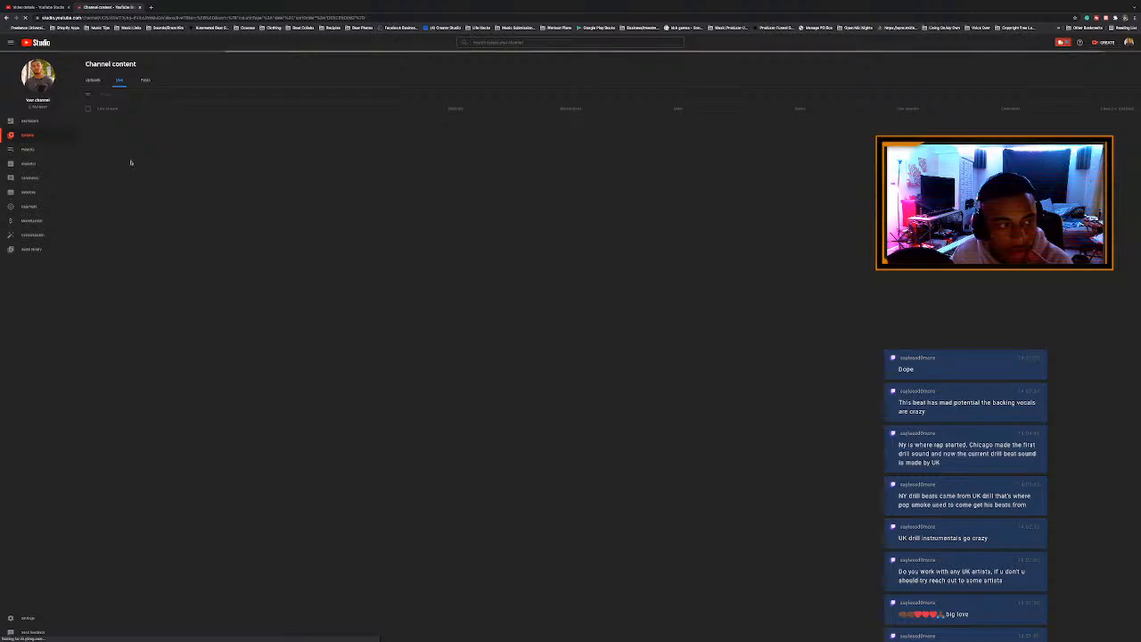
Return to Logic Pro, move the Maschine 2 window slightly over the arrangement and start playback.
key(ctrl+Left)
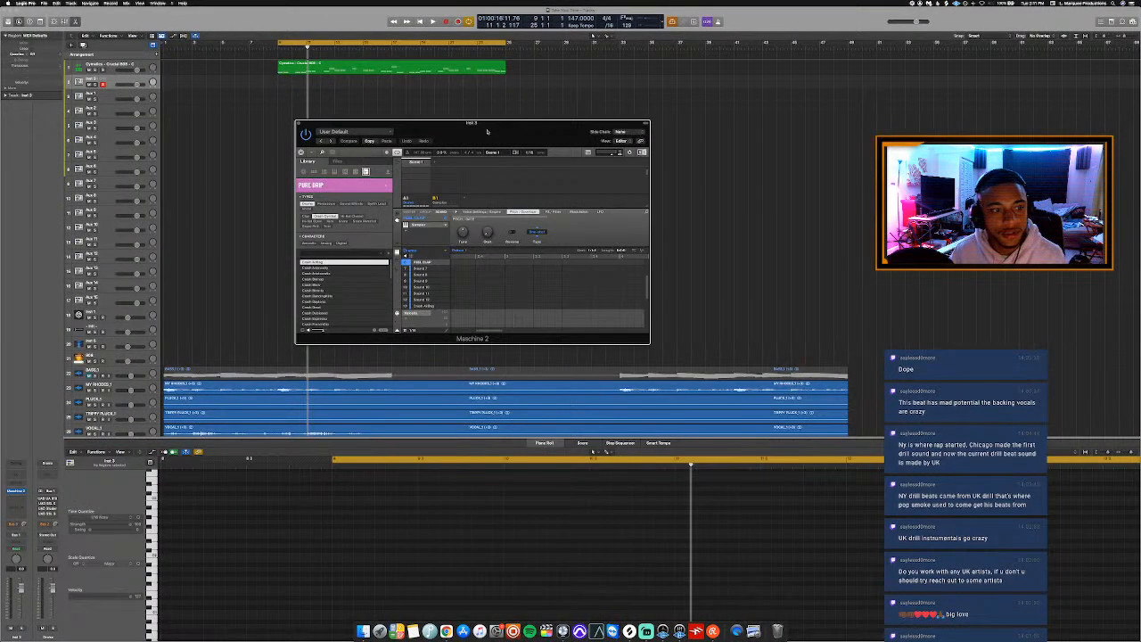
key(ctrl+Right)
key(ctrl+Left)
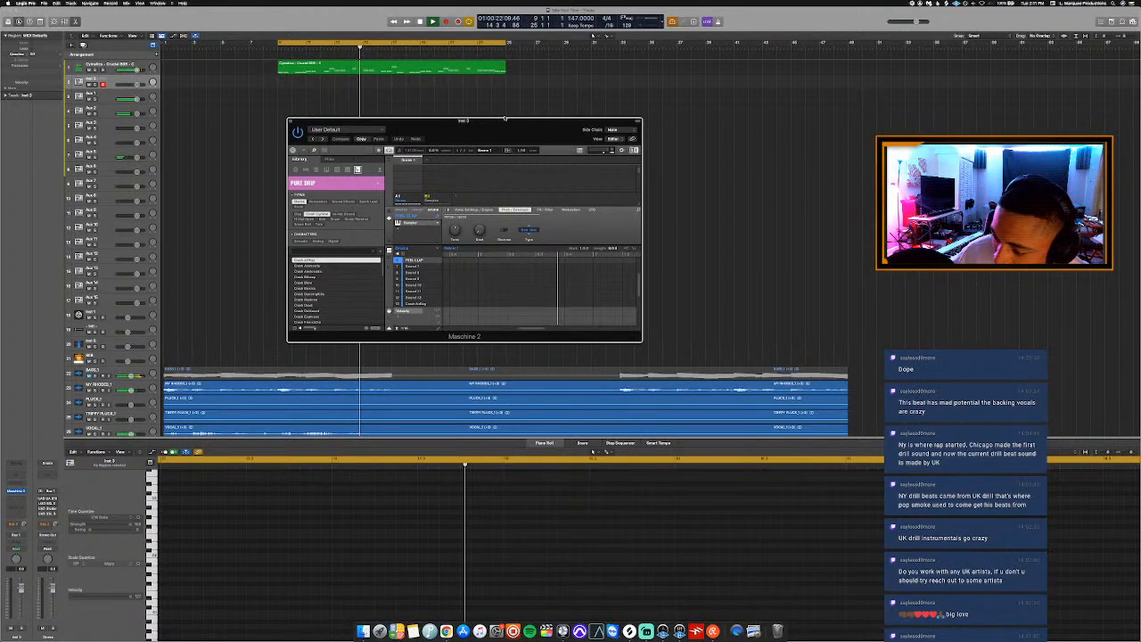
drag(511, 121, 515, 105)
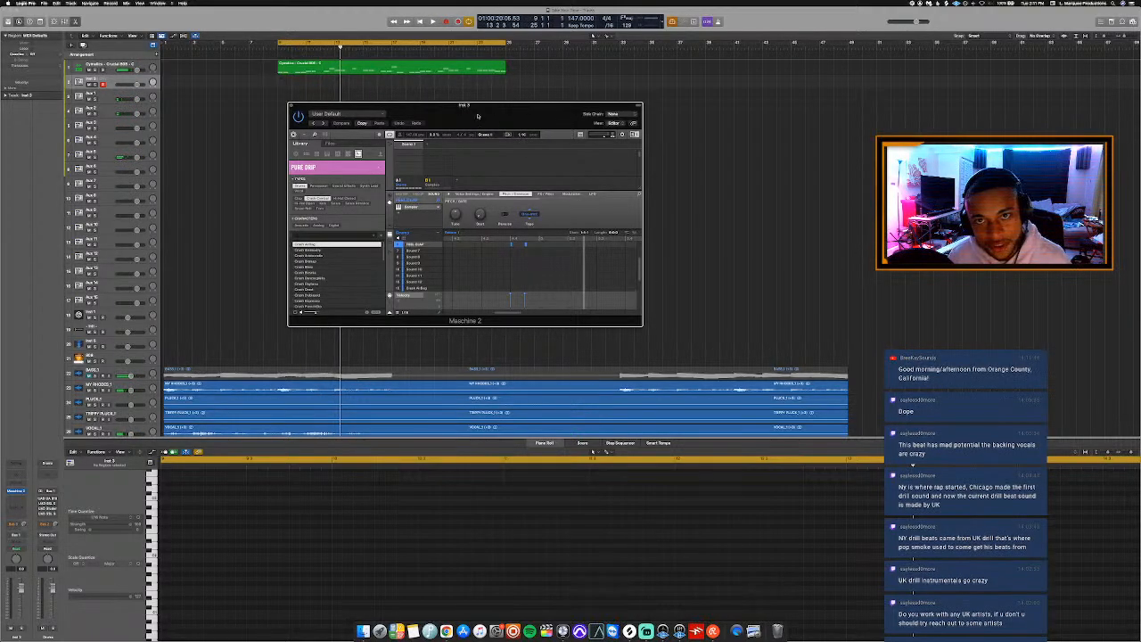
drag(477, 116, 477, 139)
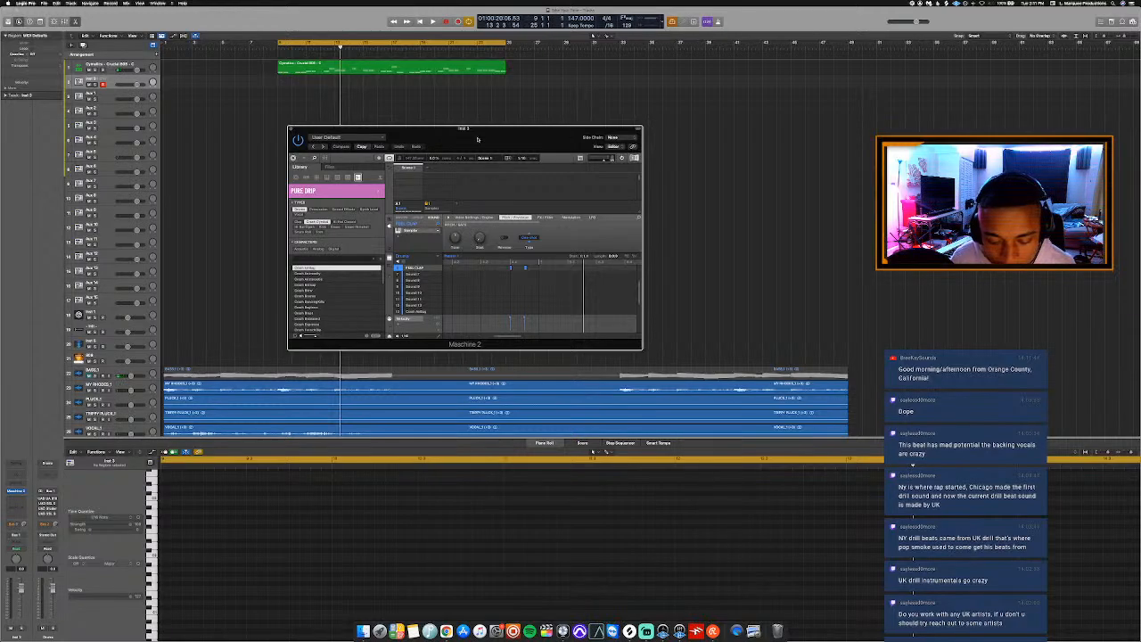
key(space)
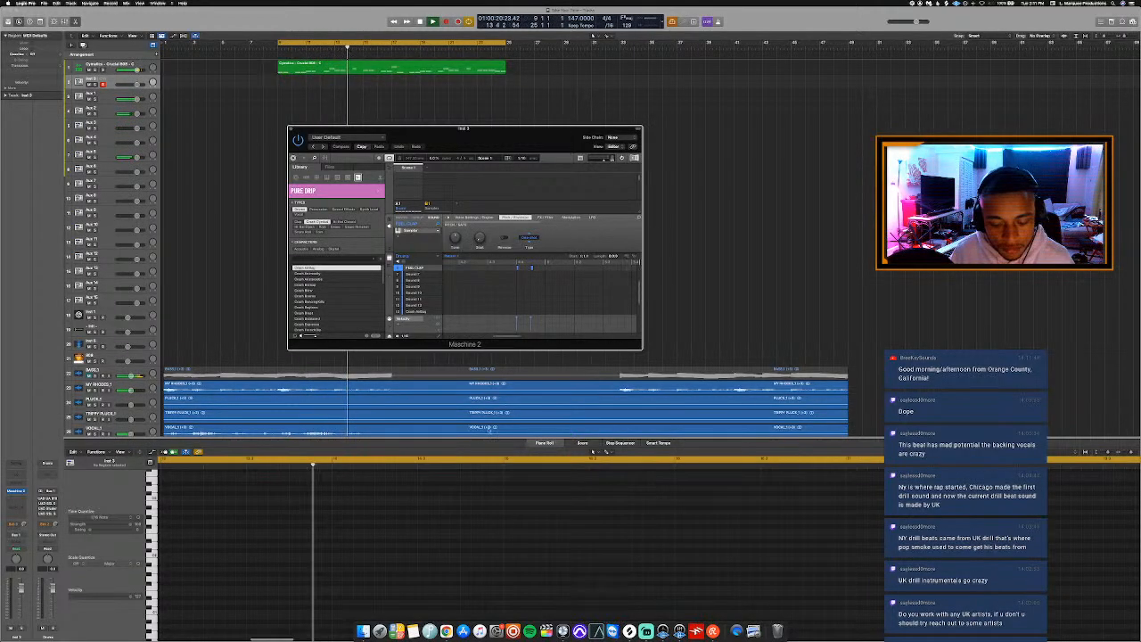
Switch to Finder and go back up from the current sample folder to the Drum Samples folder.
click(362, 631)
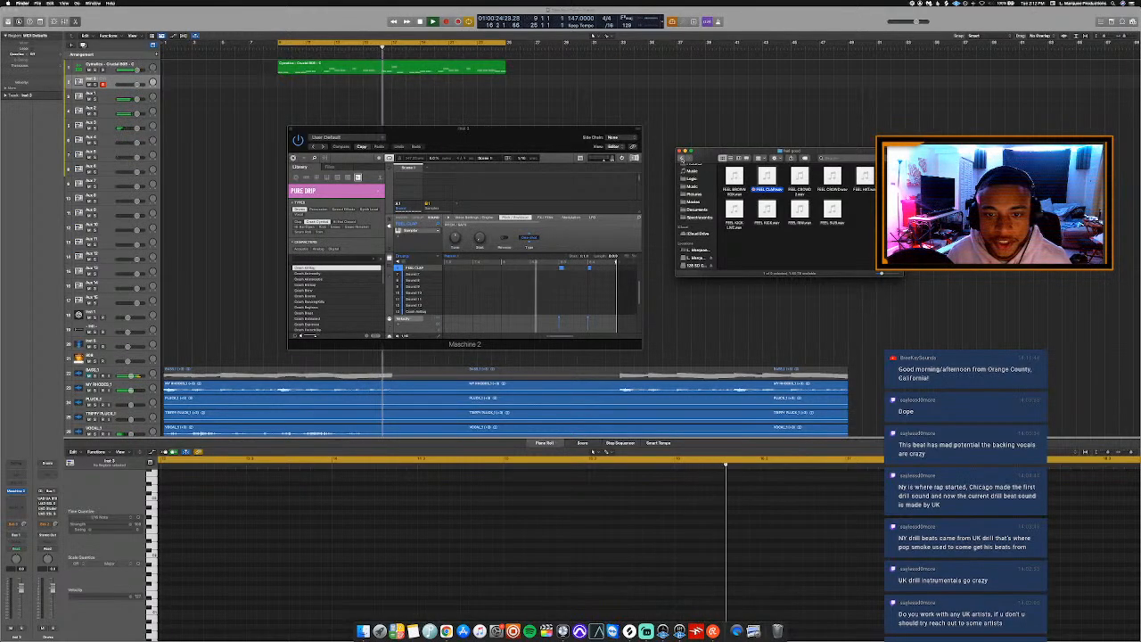
click(683, 158)
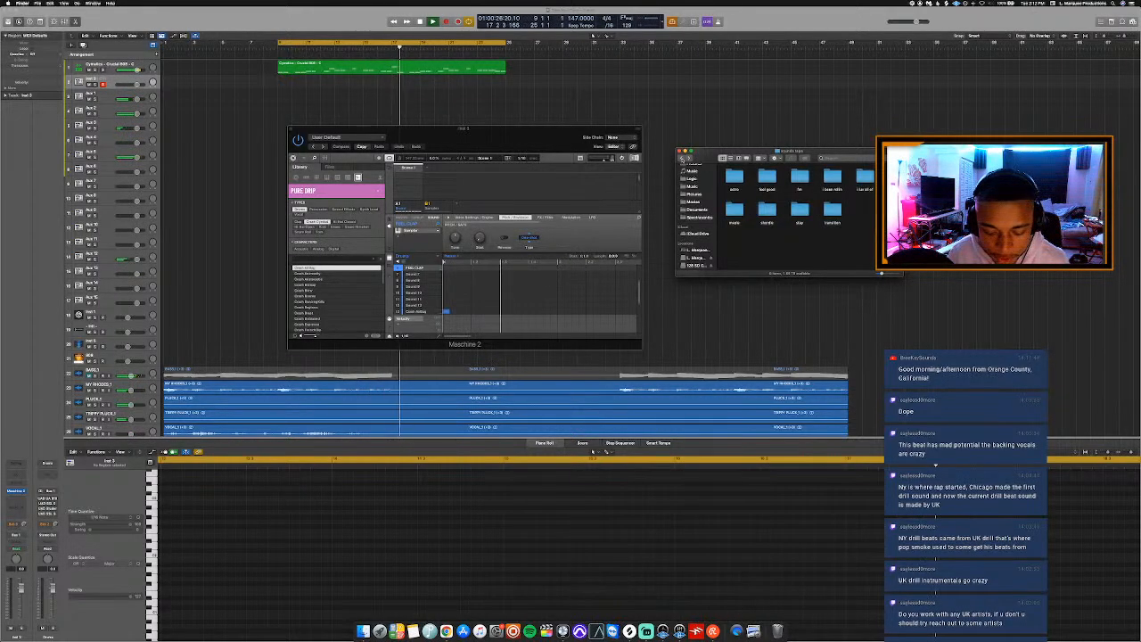
click(684, 159)
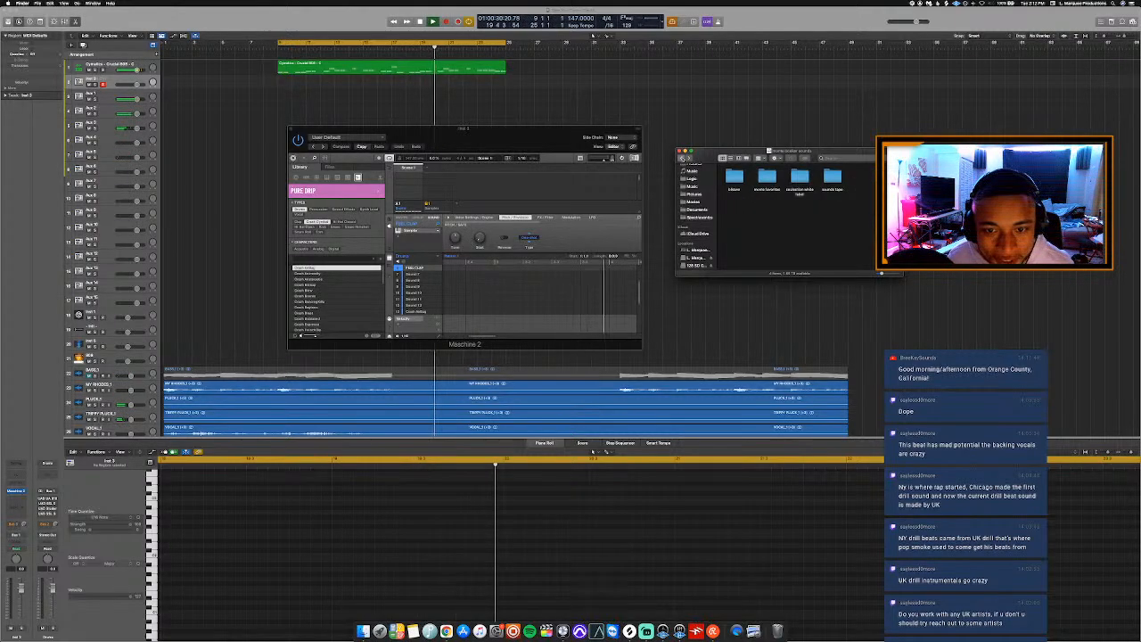
click(681, 159)
Look through the drum kit folders in Drum Samples for a suitable pack while the beat plays.
scroll(855, 221, up, 10)
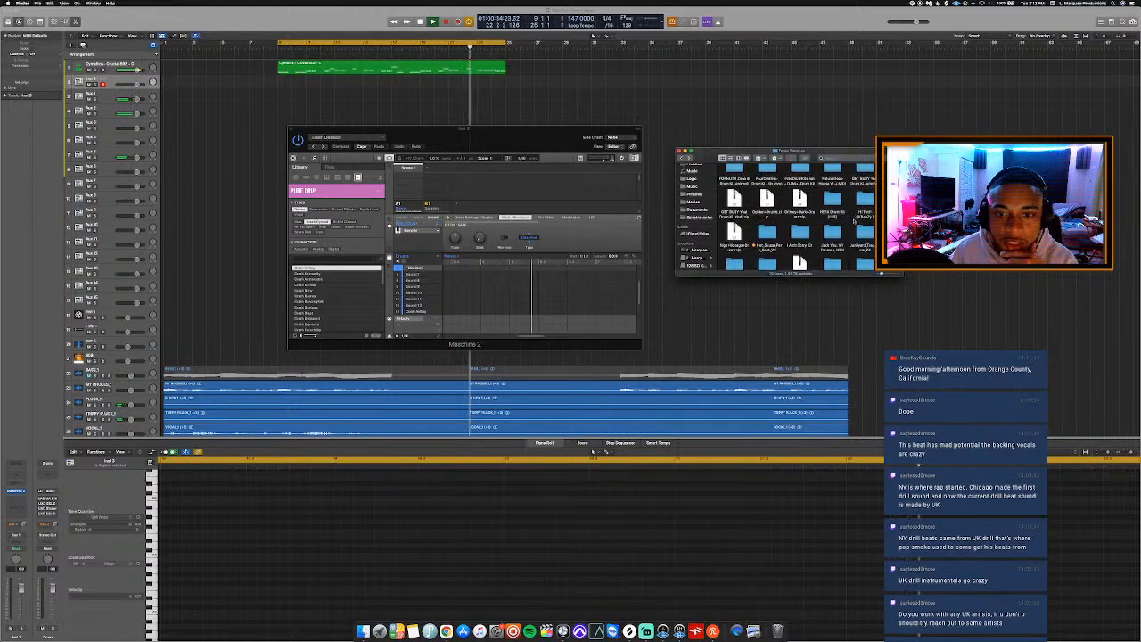
scroll(855, 221, down, 2)
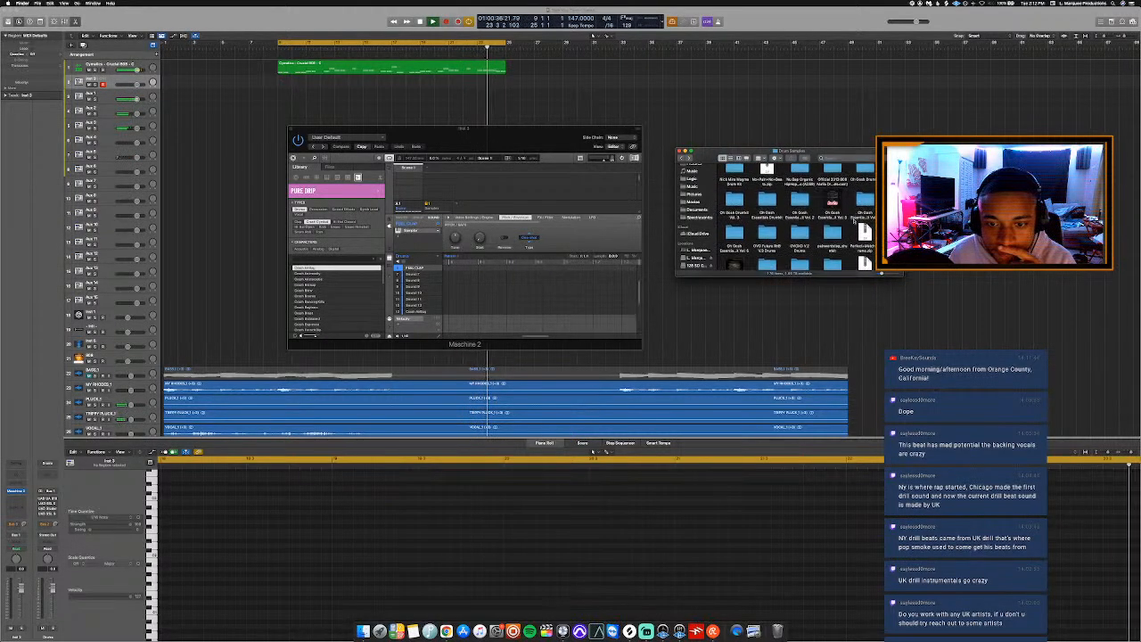
scroll(855, 219, up, 5)
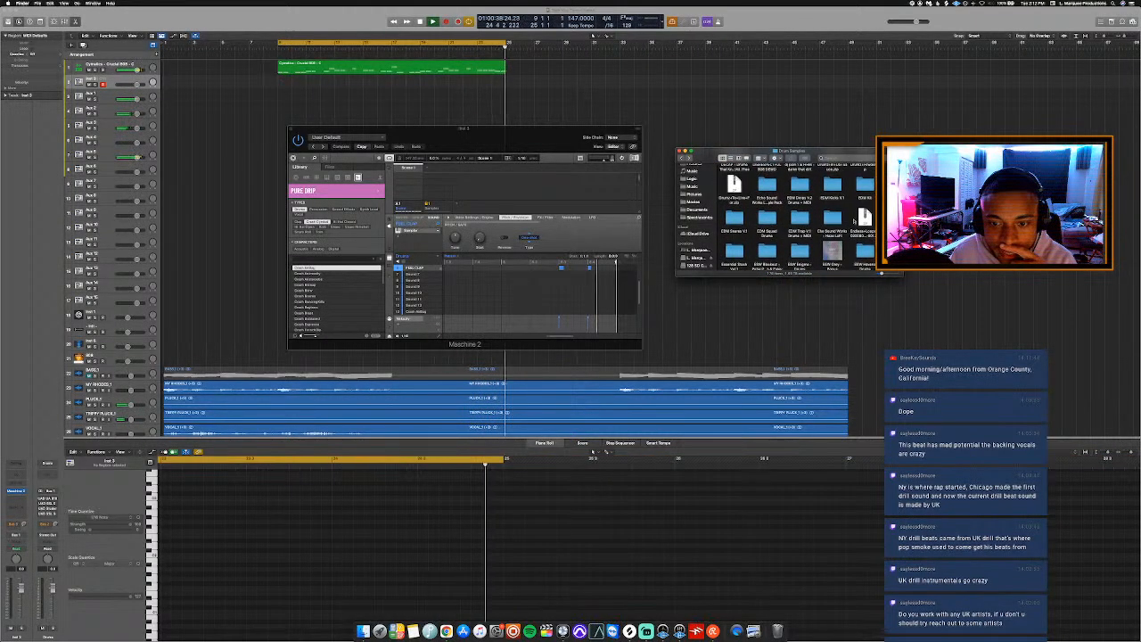
scroll(854, 221, up, 1)
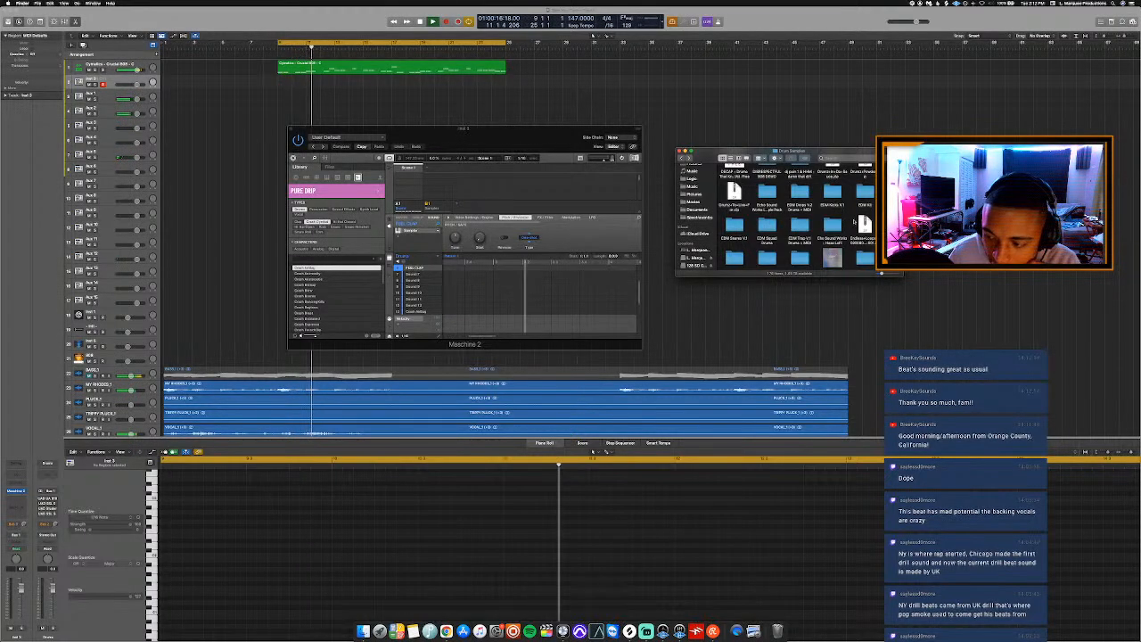
scroll(854, 220, up, 2)
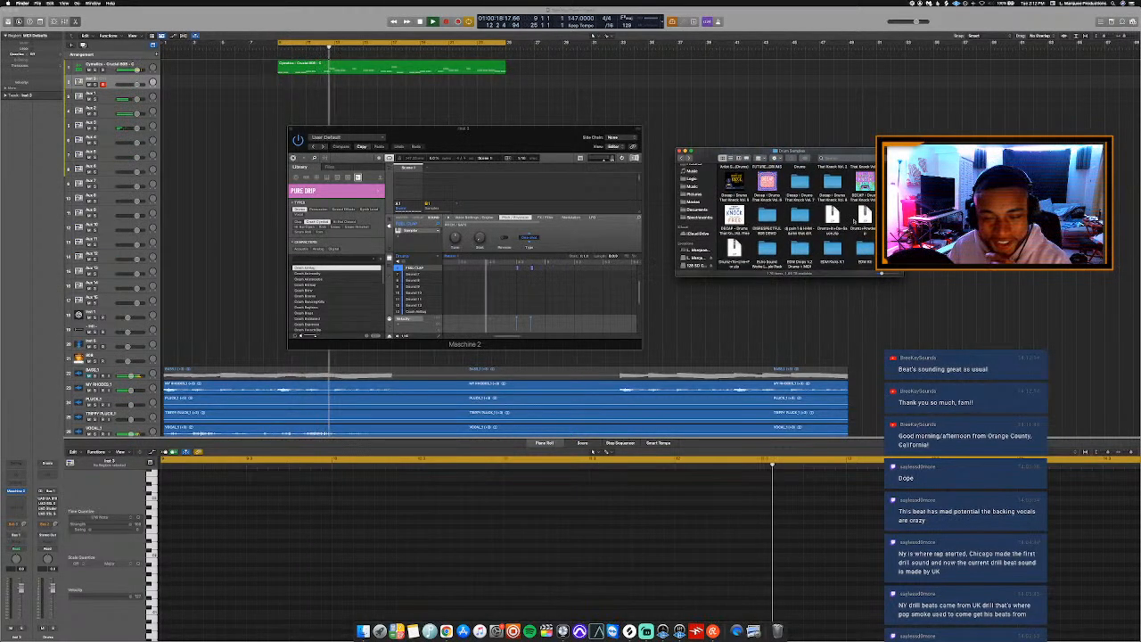
scroll(854, 221, down, 3)
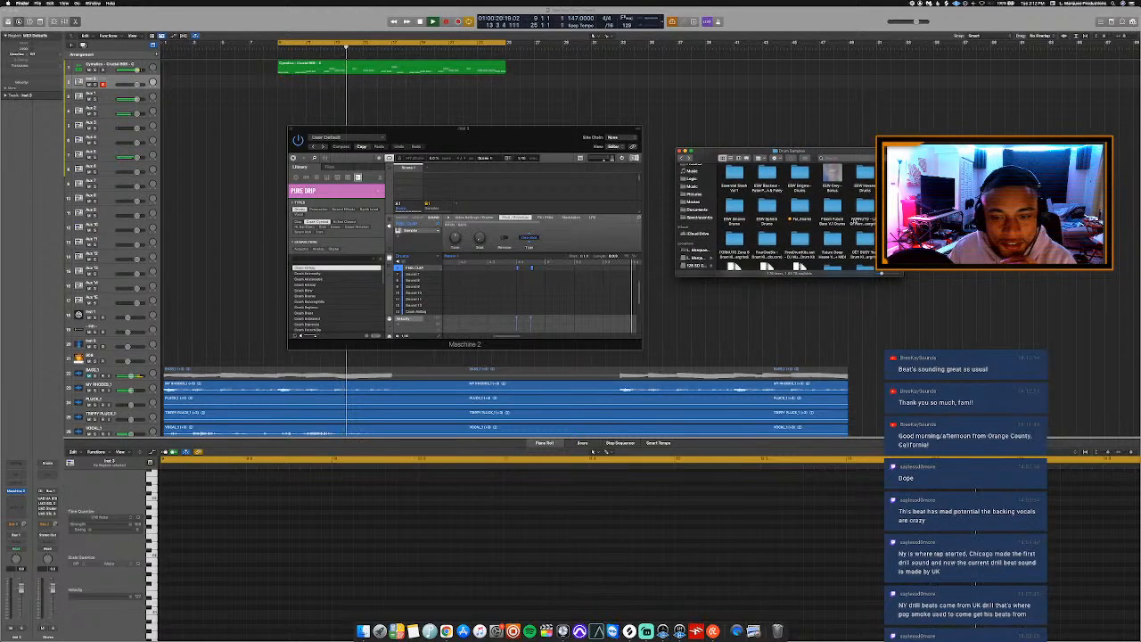
scroll(854, 221, down, 5)
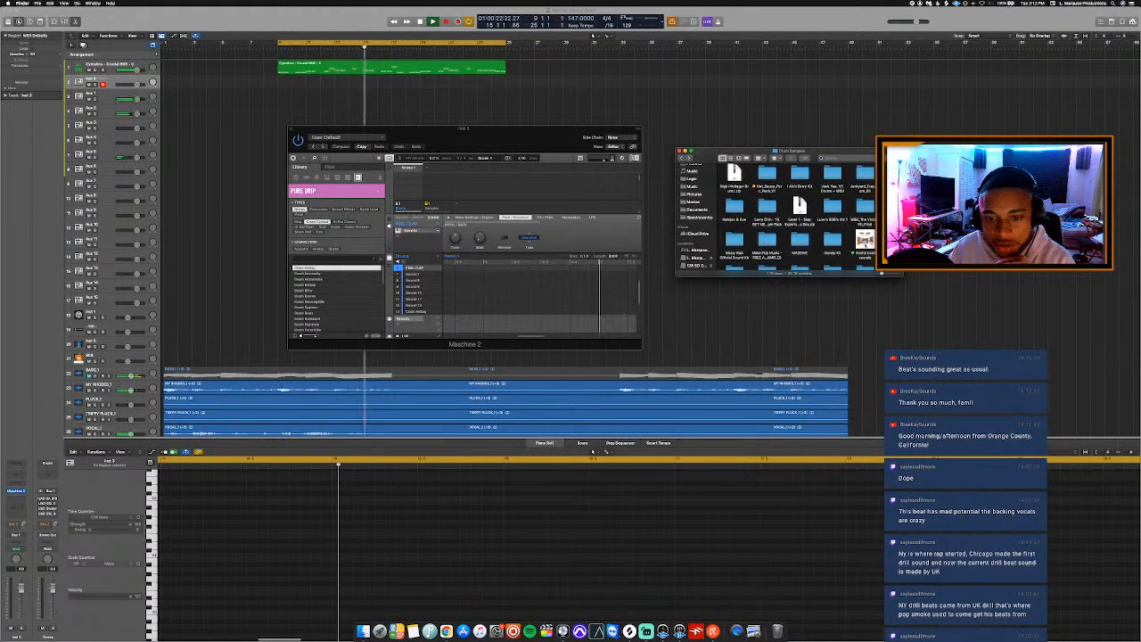
scroll(775, 214, up, 4)
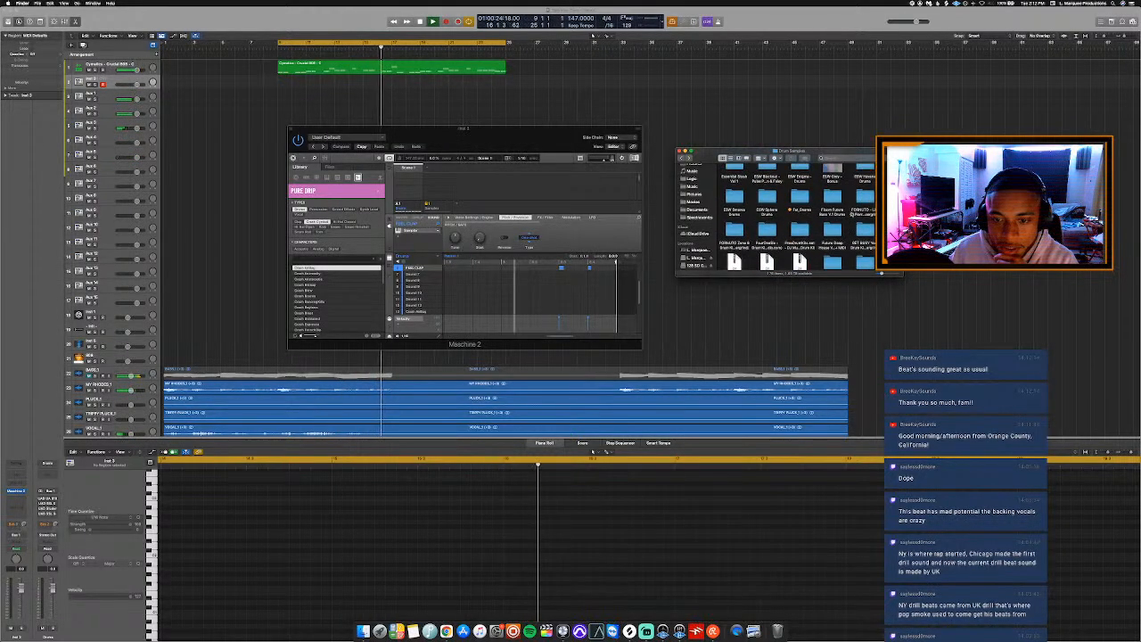
scroll(851, 214, up, 4)
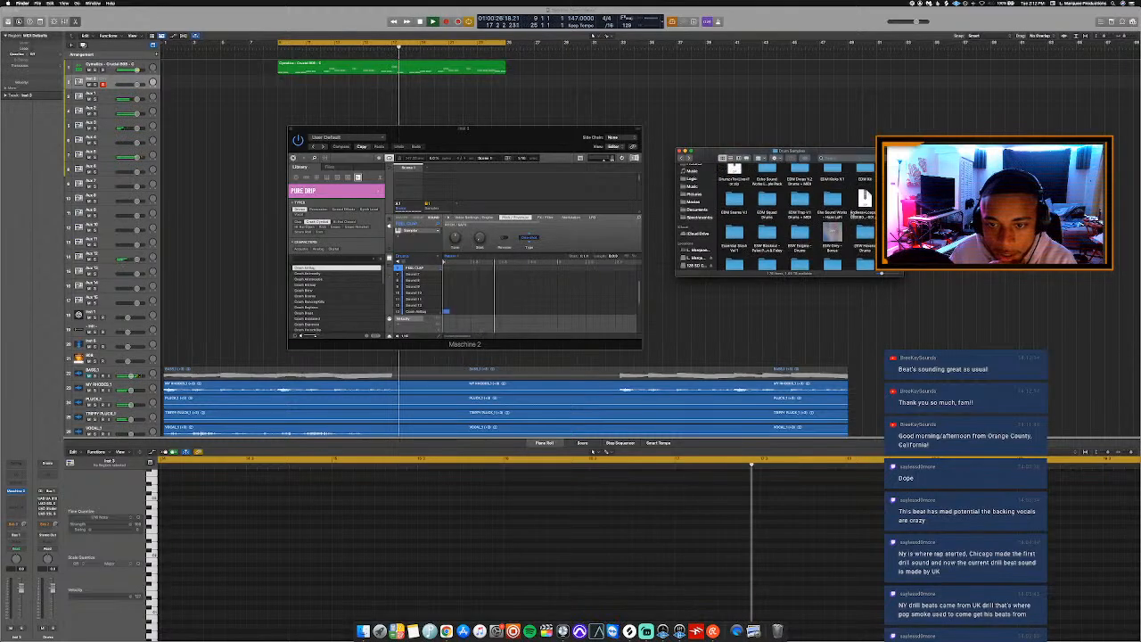
scroll(851, 214, down, 4)
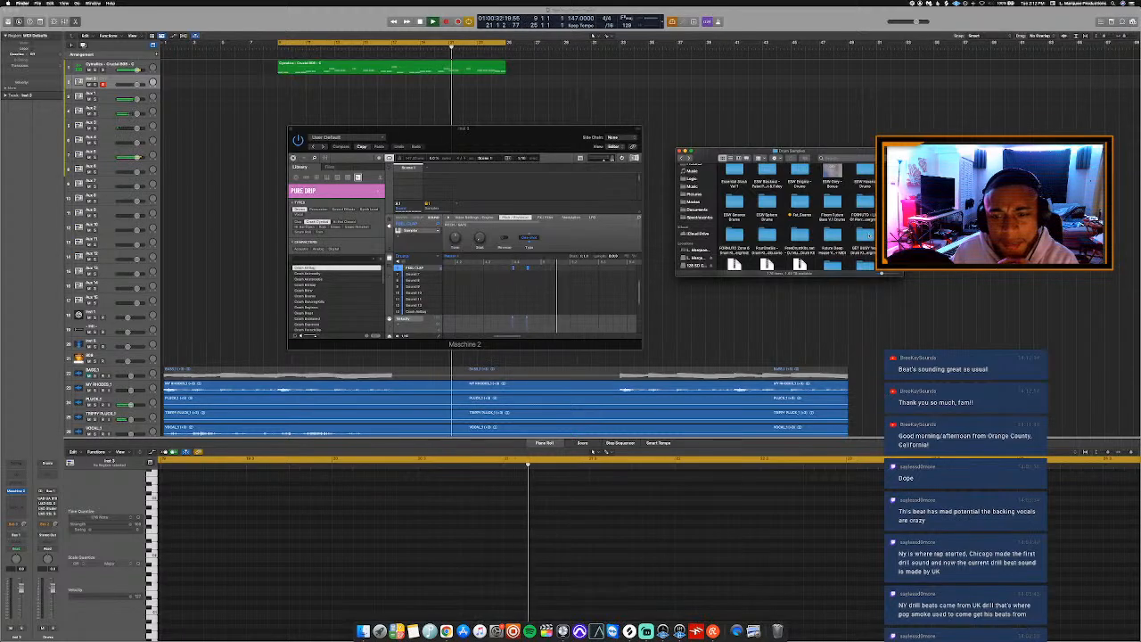
scroll(866, 234, down, 3)
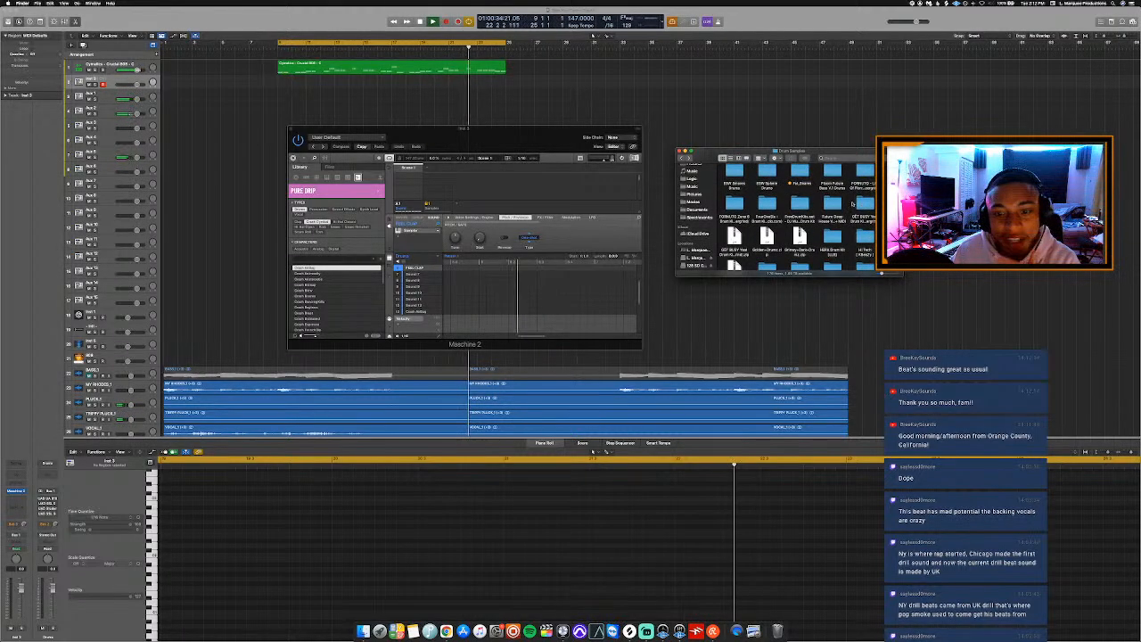
scroll(853, 203, down, 4)
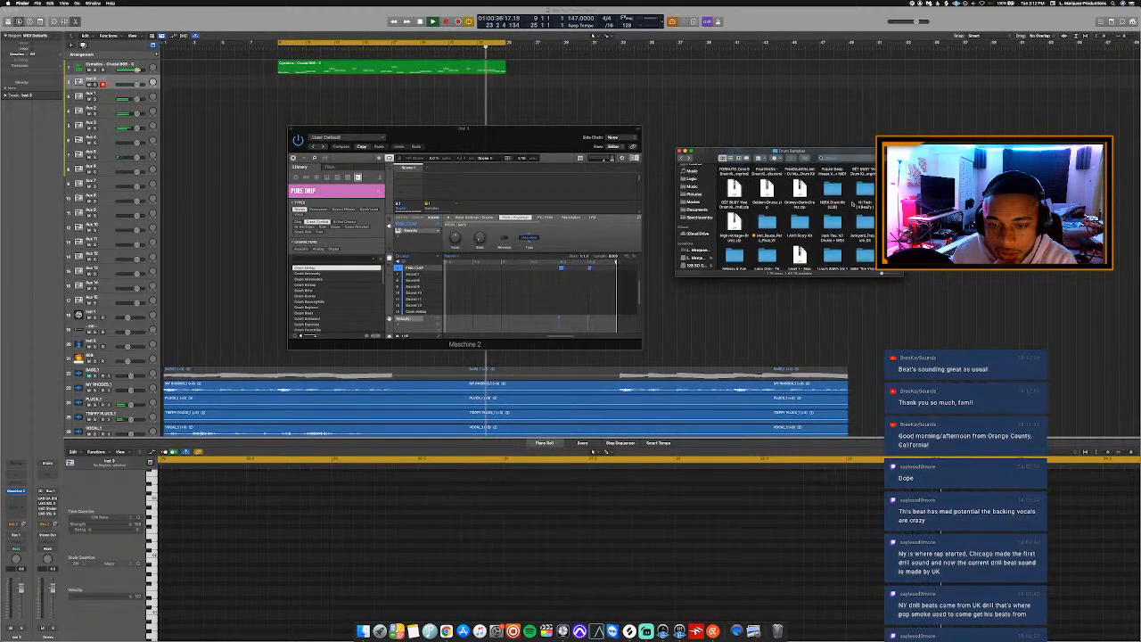
scroll(852, 203, down, 4)
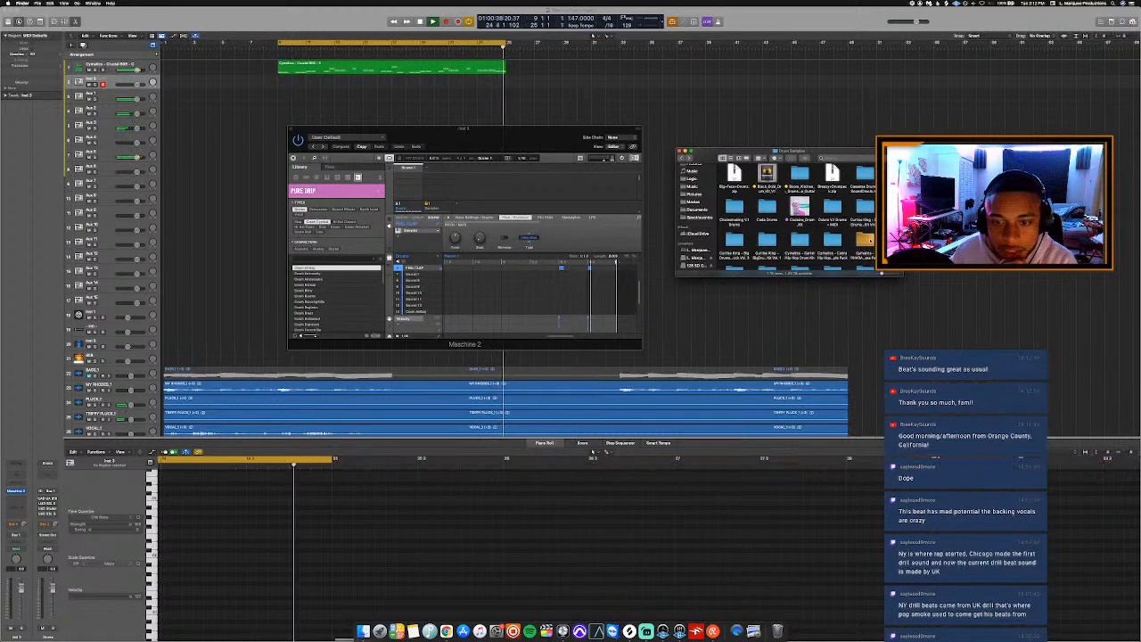
Open the Shakers folder in the Cymatics PHARAOH Beta Pack, under Pharaoh Premium Drum Samples (BETA).
double_click(867, 239)
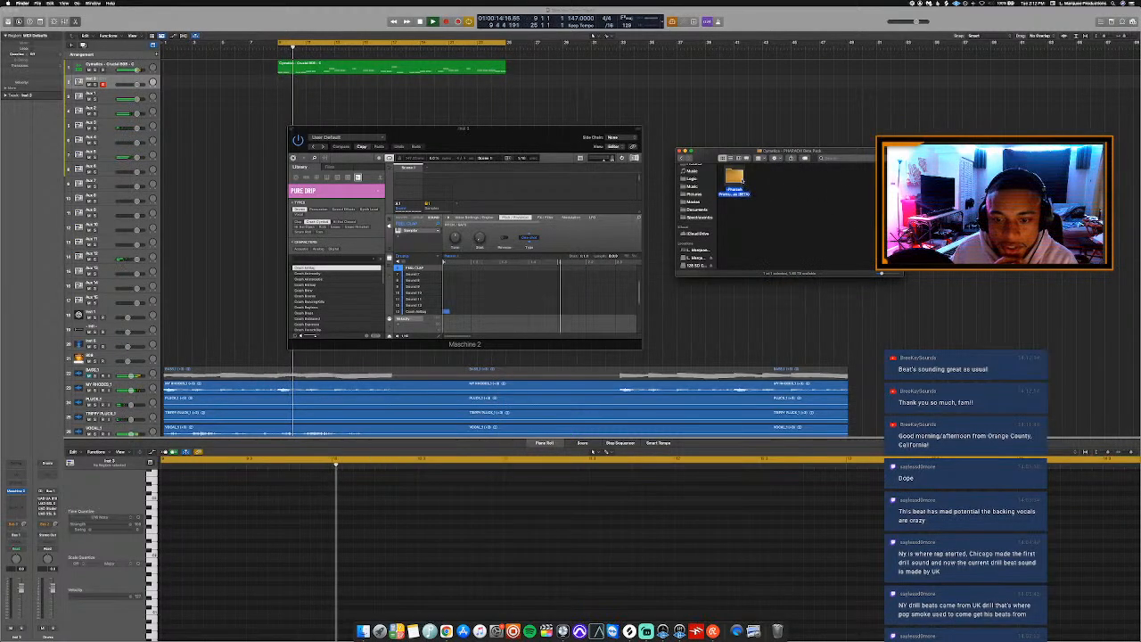
double_click(737, 178)
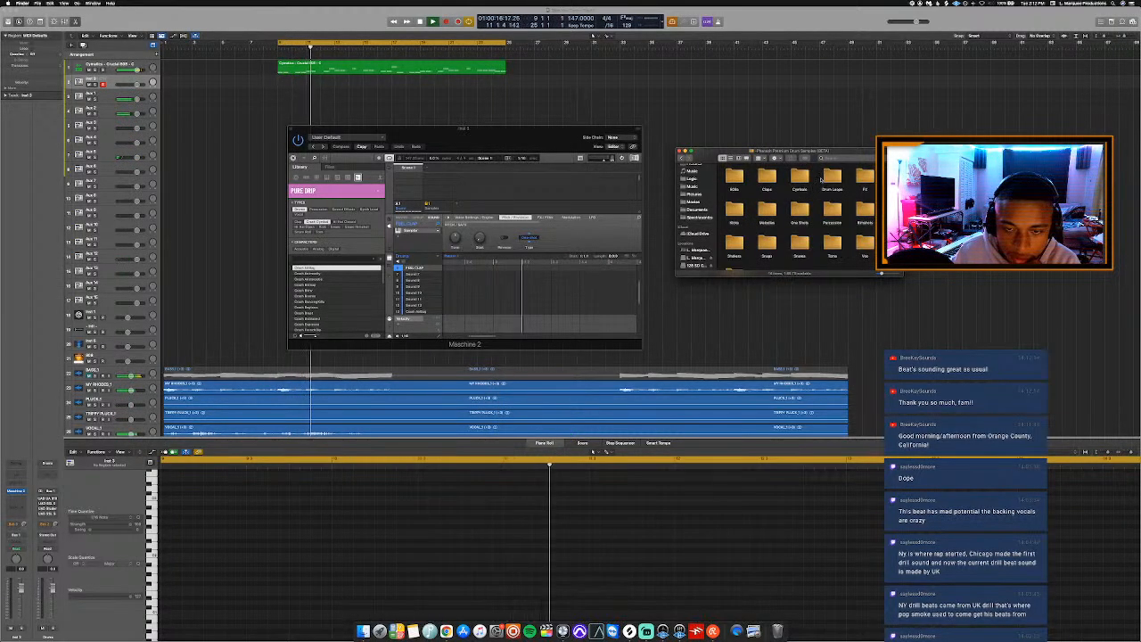
scroll(767, 218, down, 2)
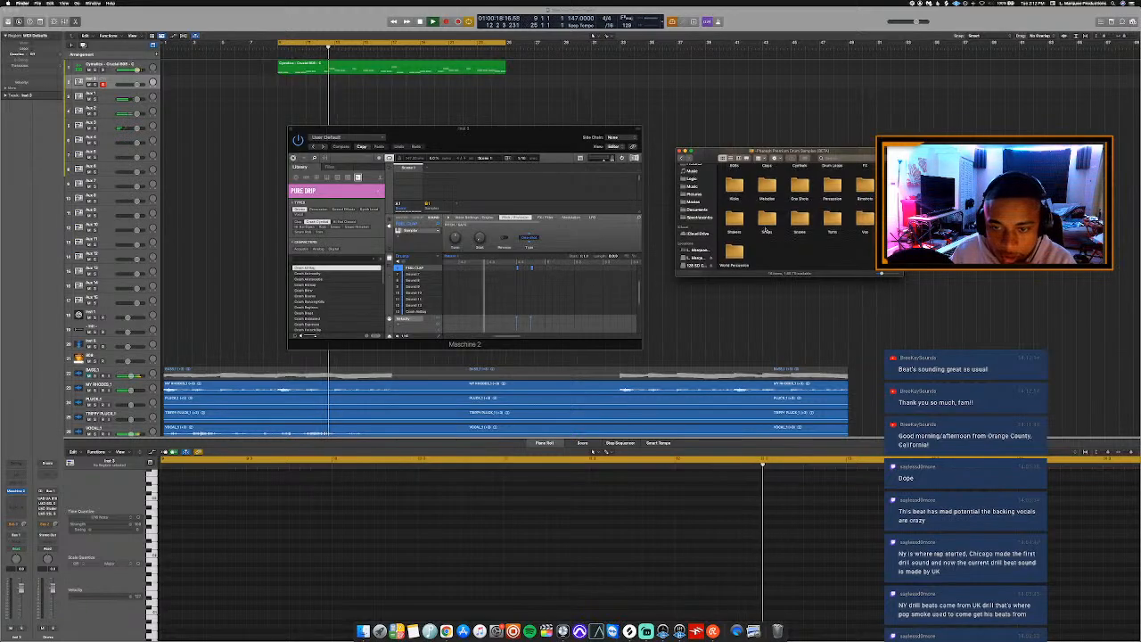
double_click(766, 228)
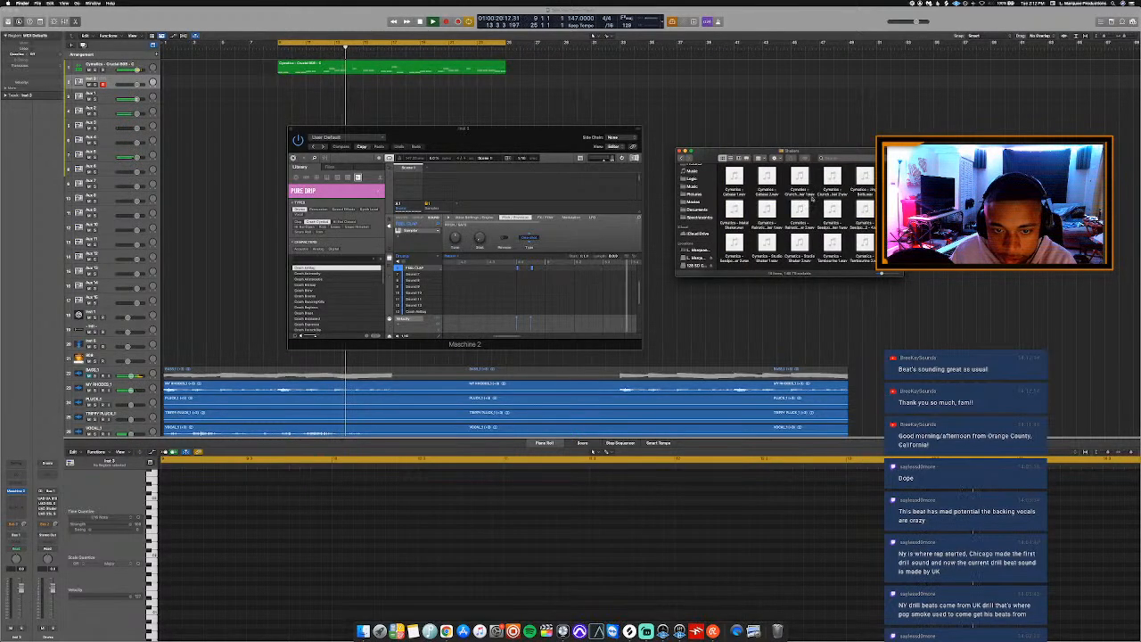
Audition samples in the Shakers folder and load the first seedpod shaker into the empty Sound 11 slot in Maschine 2.
click(735, 176)
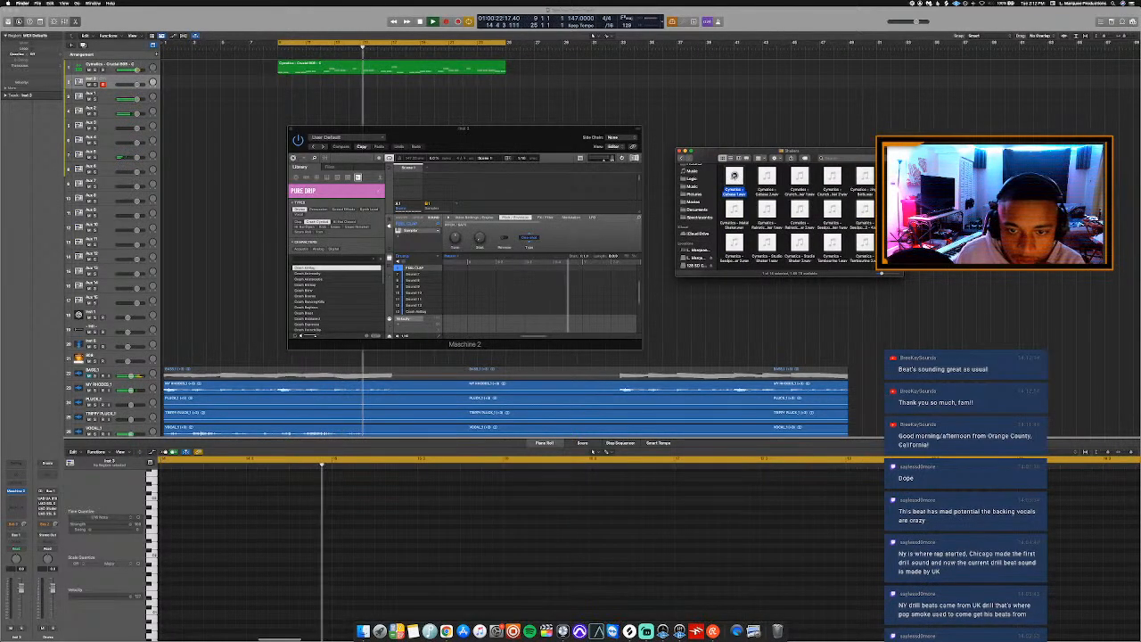
click(735, 209)
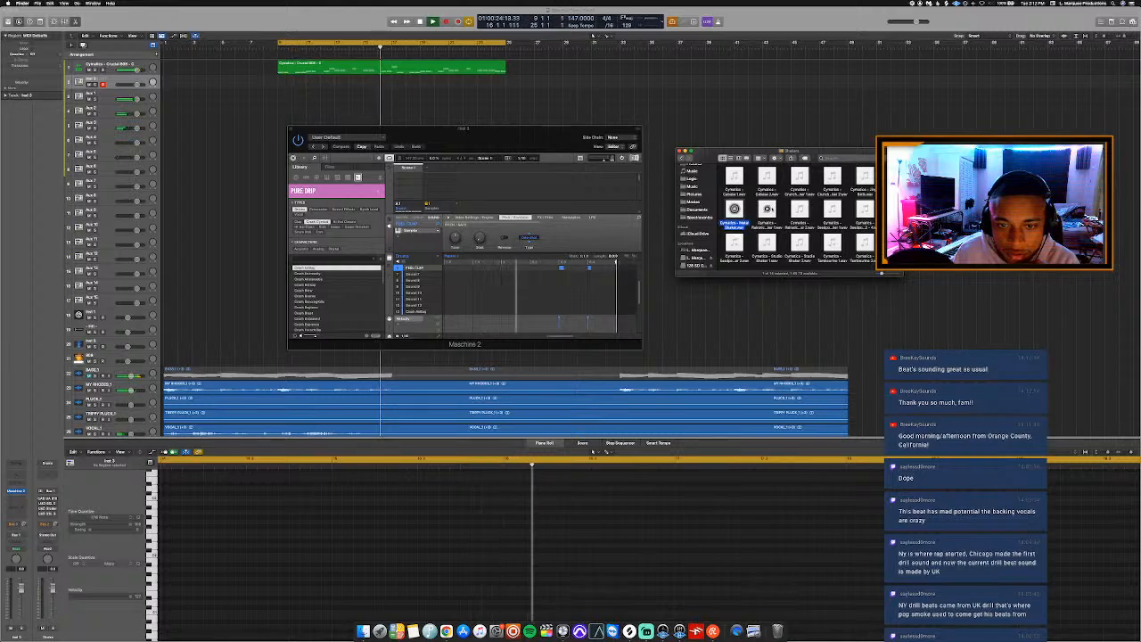
key(Right)
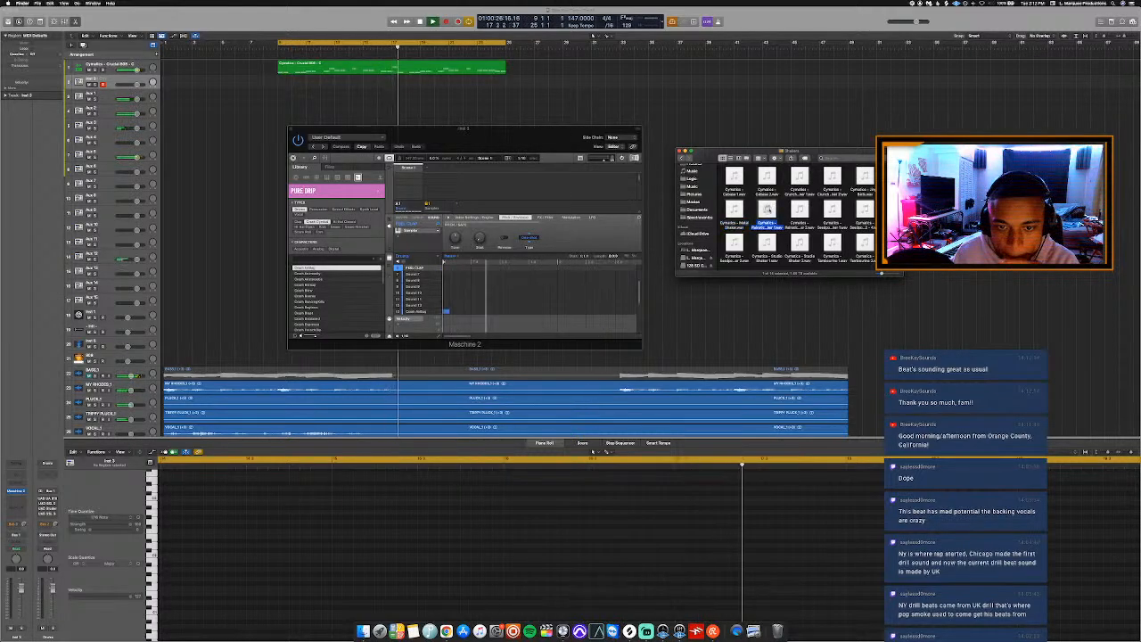
key(Left)
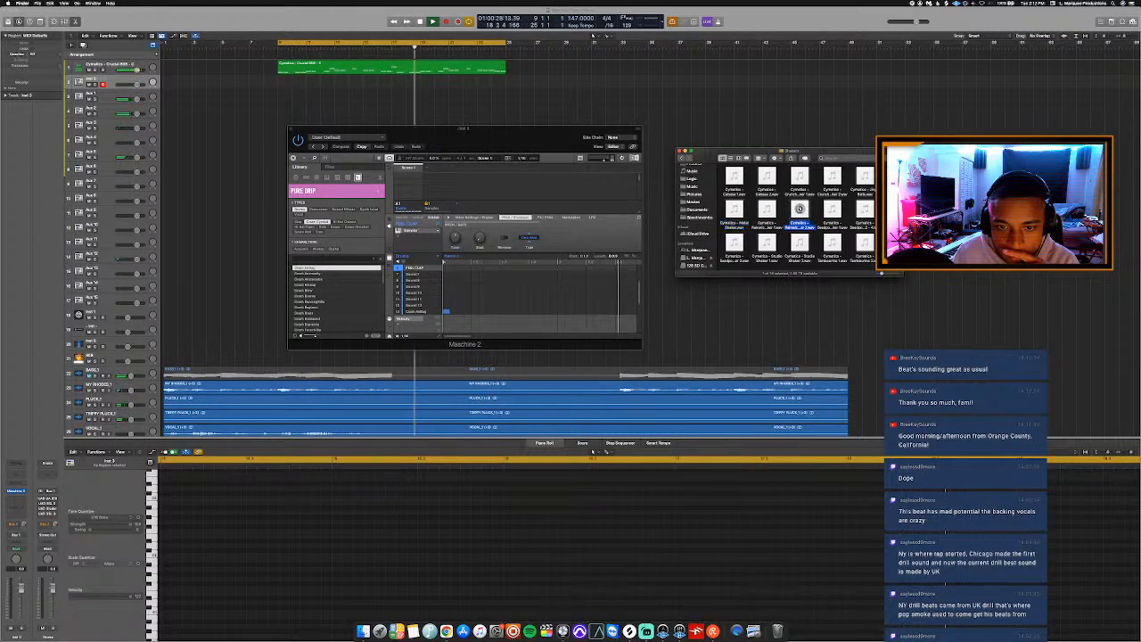
click(735, 208)
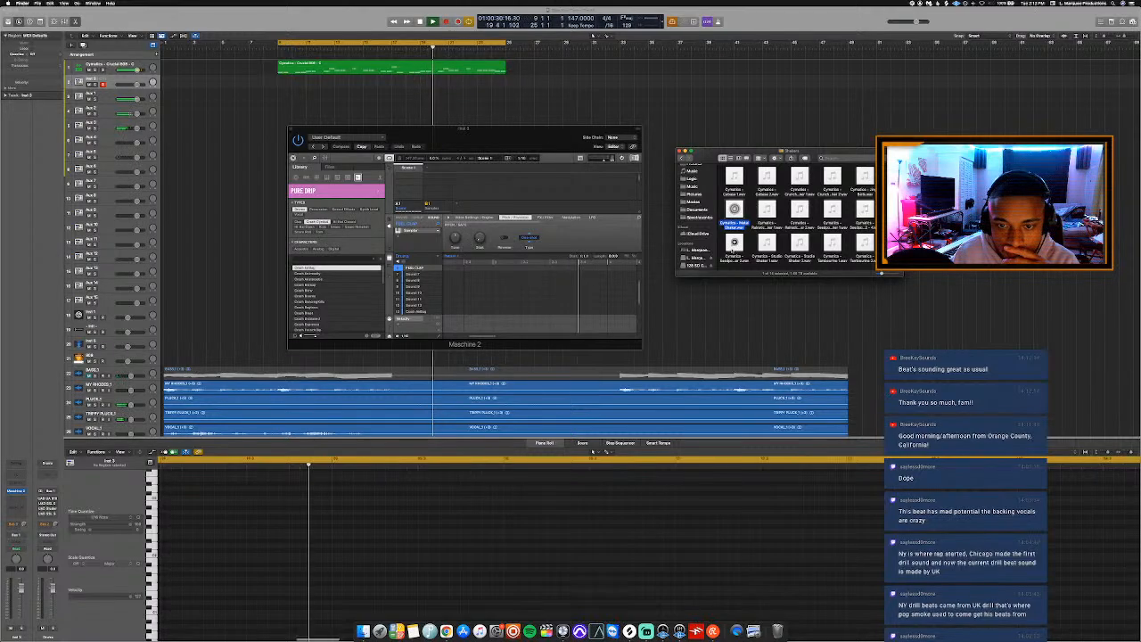
click(737, 244)
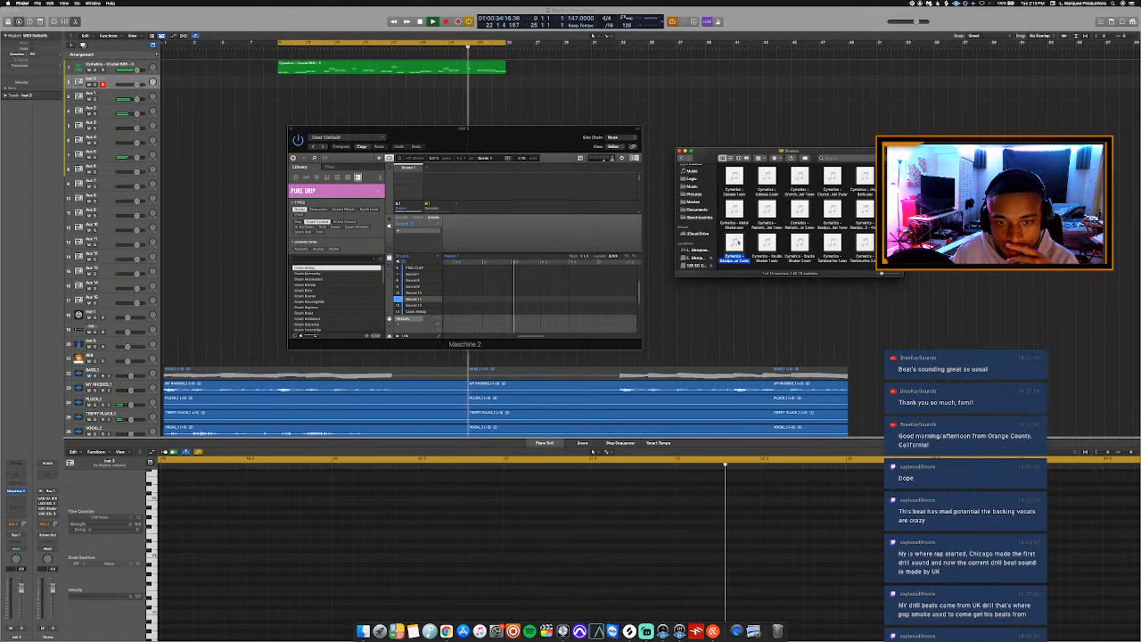
drag(726, 239, 426, 303)
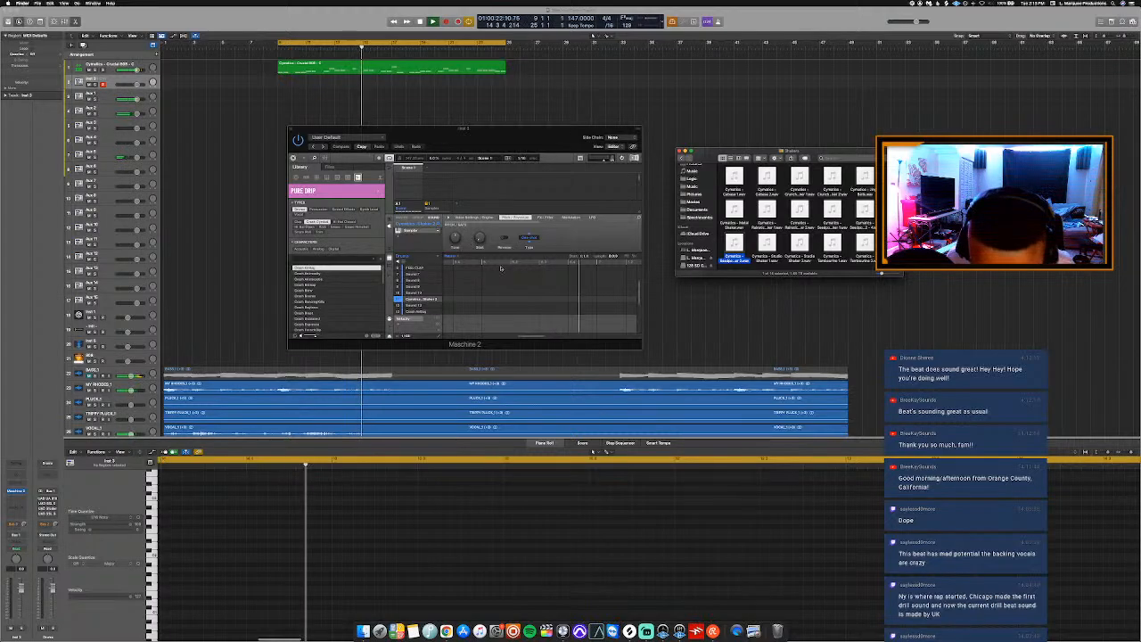
Return to Maschine 2, review the upper sounds of the drum pattern and reposition its window slightly over the arrangement.
click(582, 239)
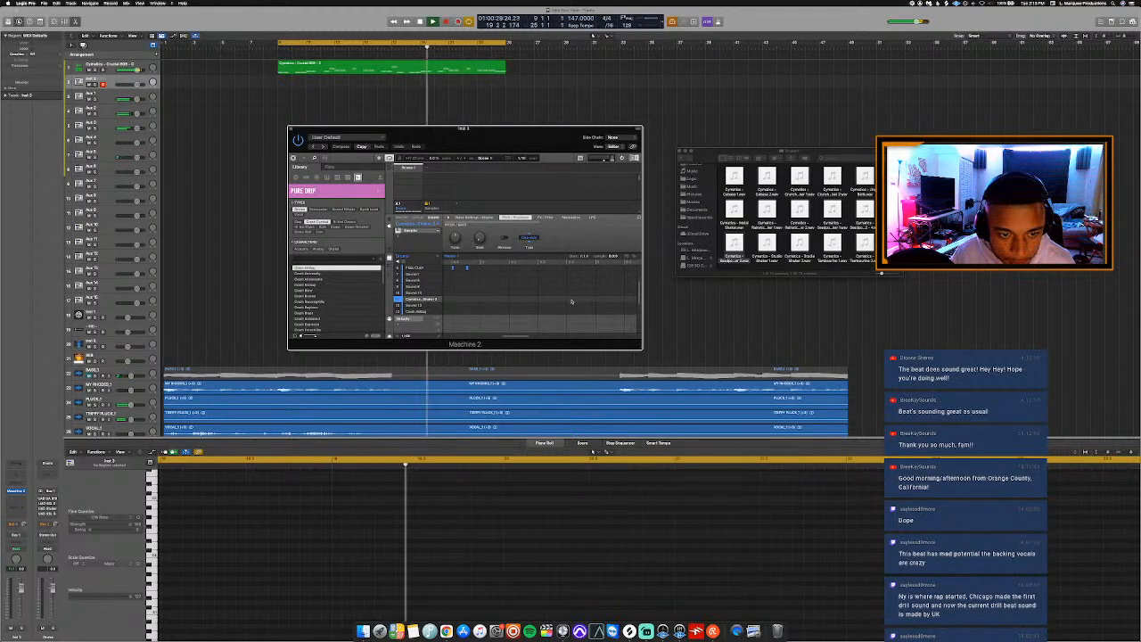
scroll(575, 294, up, 3)
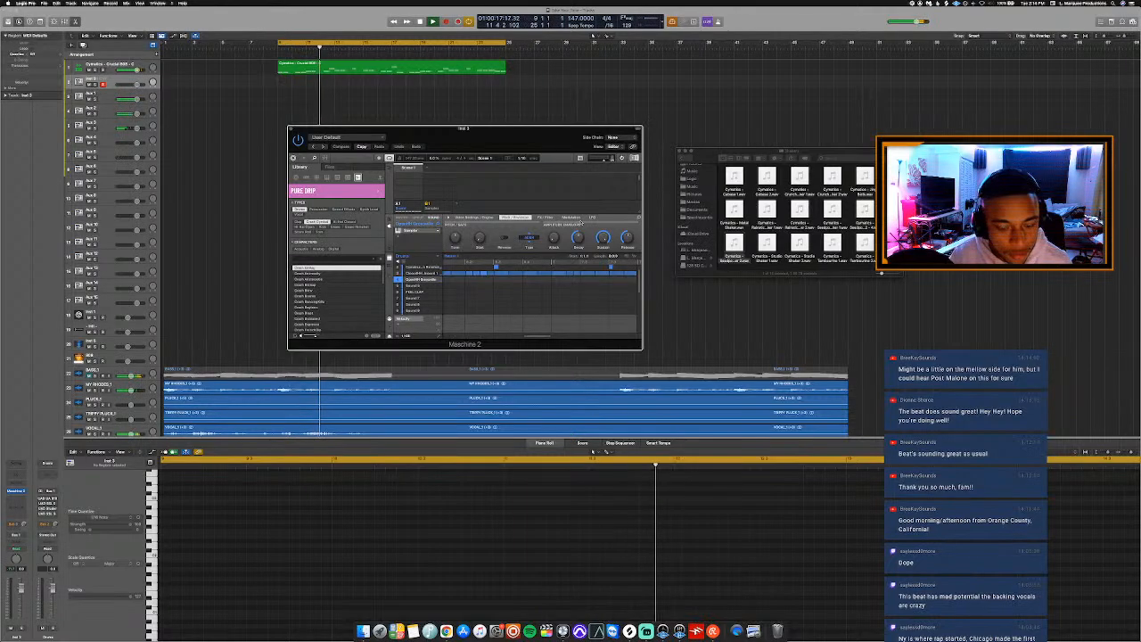
drag(531, 131, 515, 133)
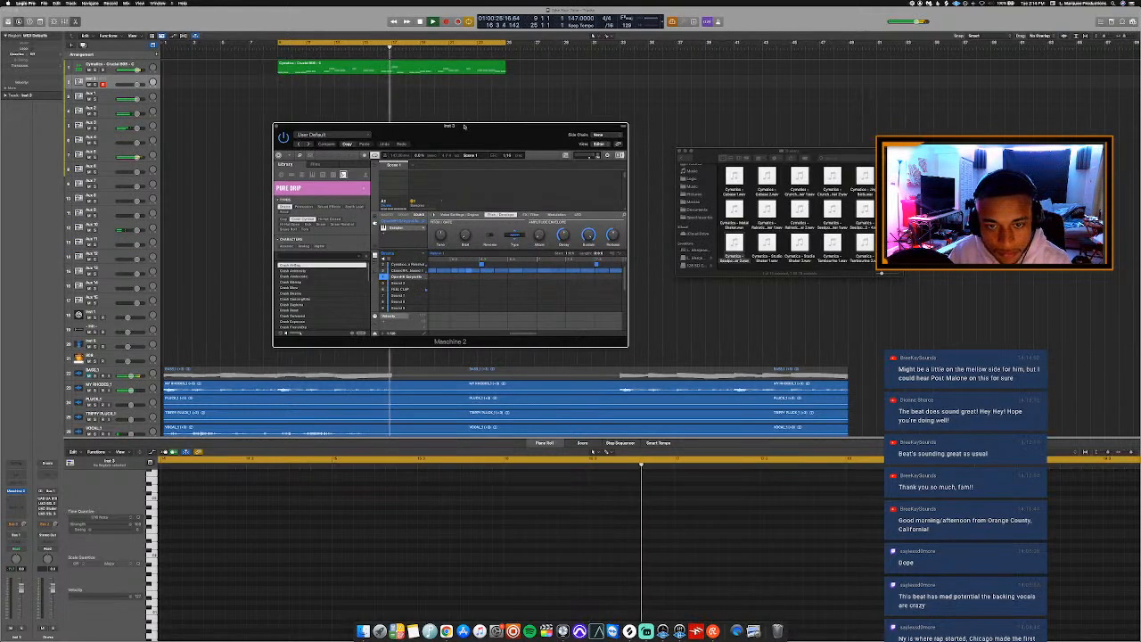
drag(464, 125, 475, 131)
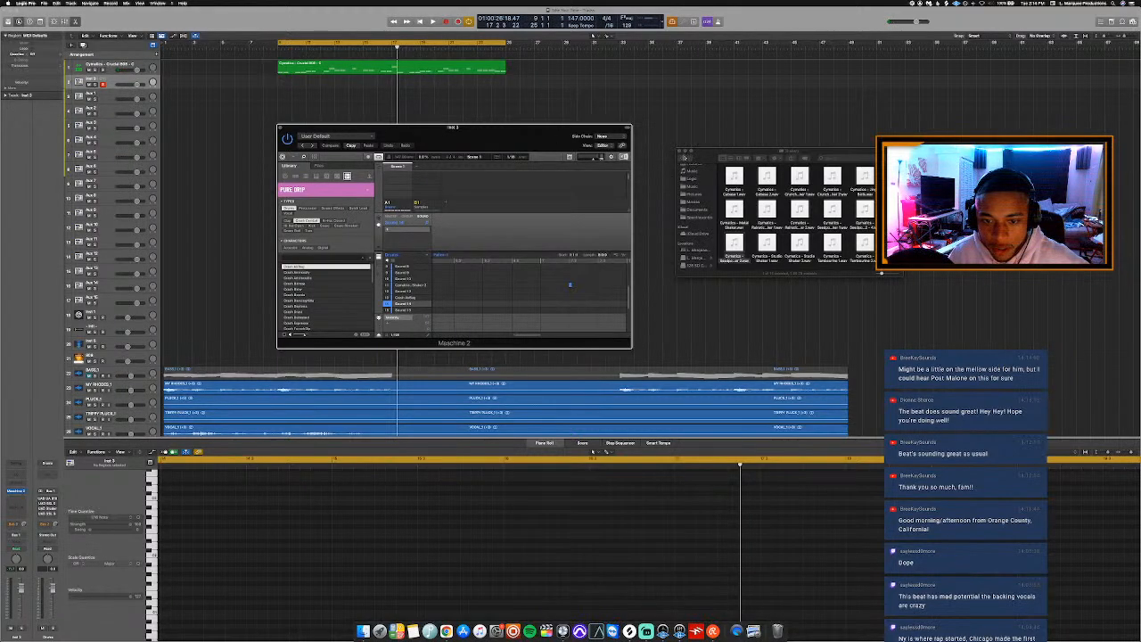
Look into the Toms folder of the Pharaoh drum samples in Finder, then return to Maschine 2 and start playback.
click(709, 161)
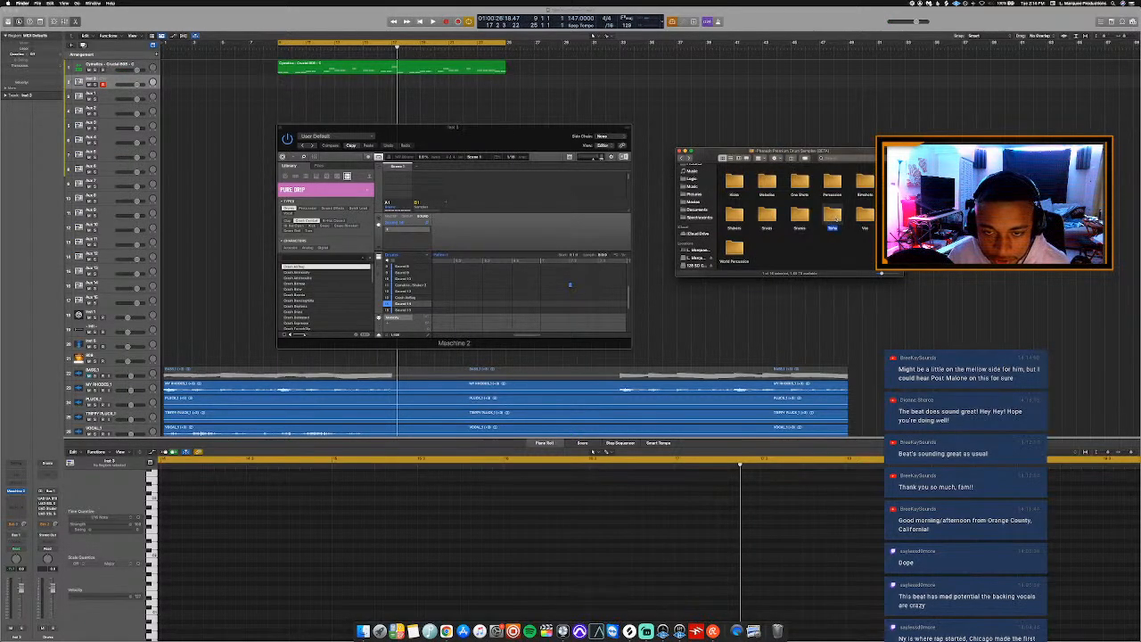
double_click(834, 217)
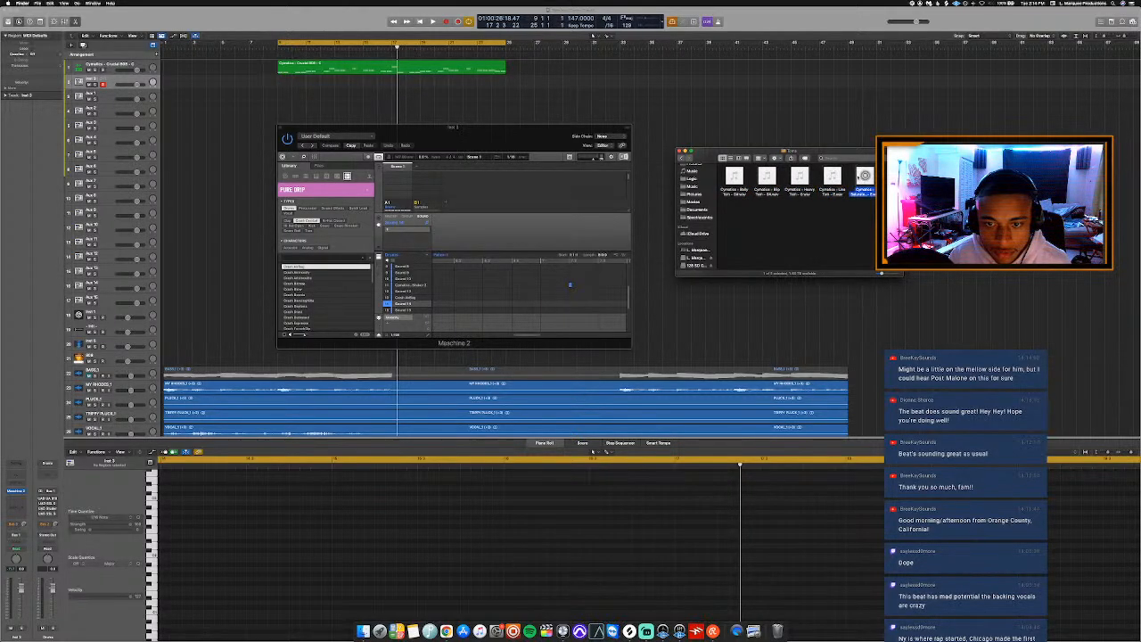
click(547, 138)
key(space)
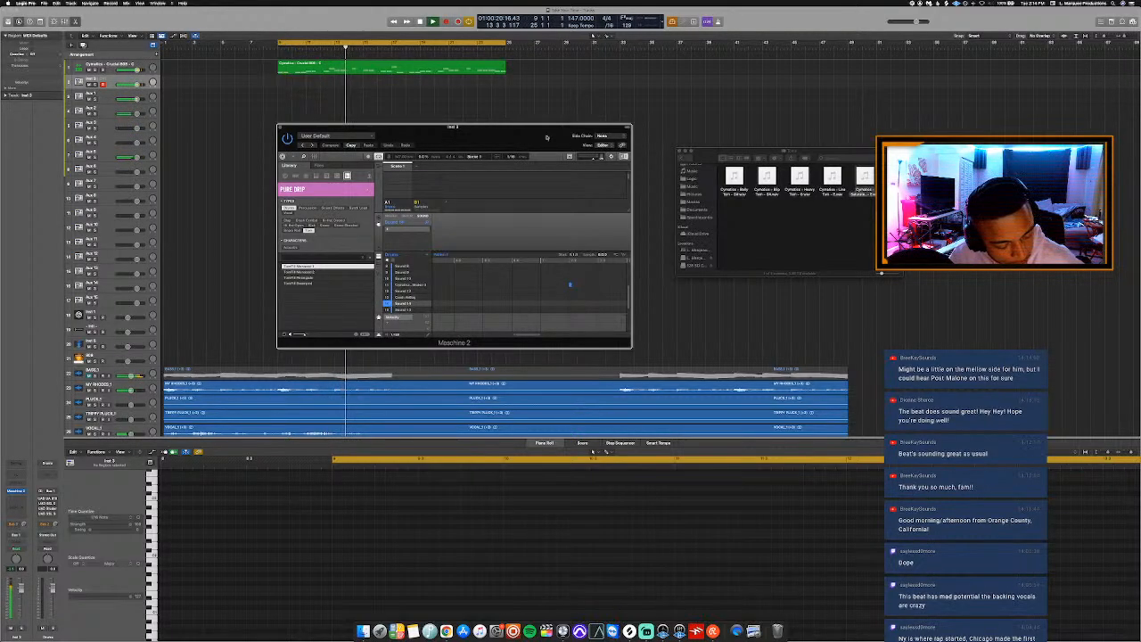
Audition the TomFX samples in the Pure Drip library, load the last one into the Sound 14 slot and replay the beat.
key(Down)
key(Down)
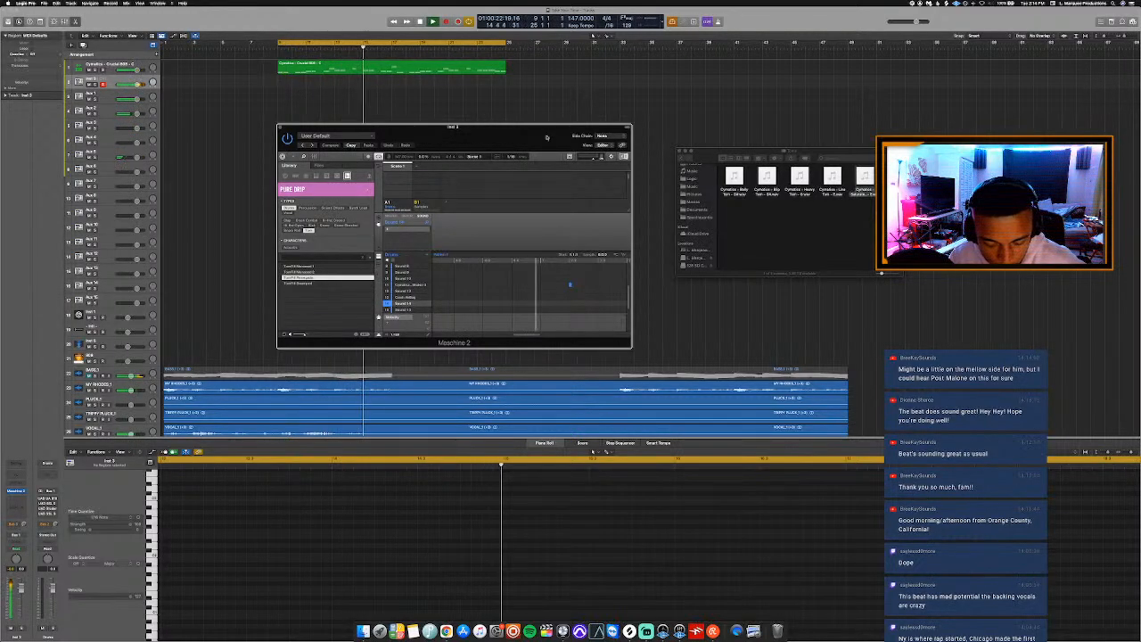
key(Down)
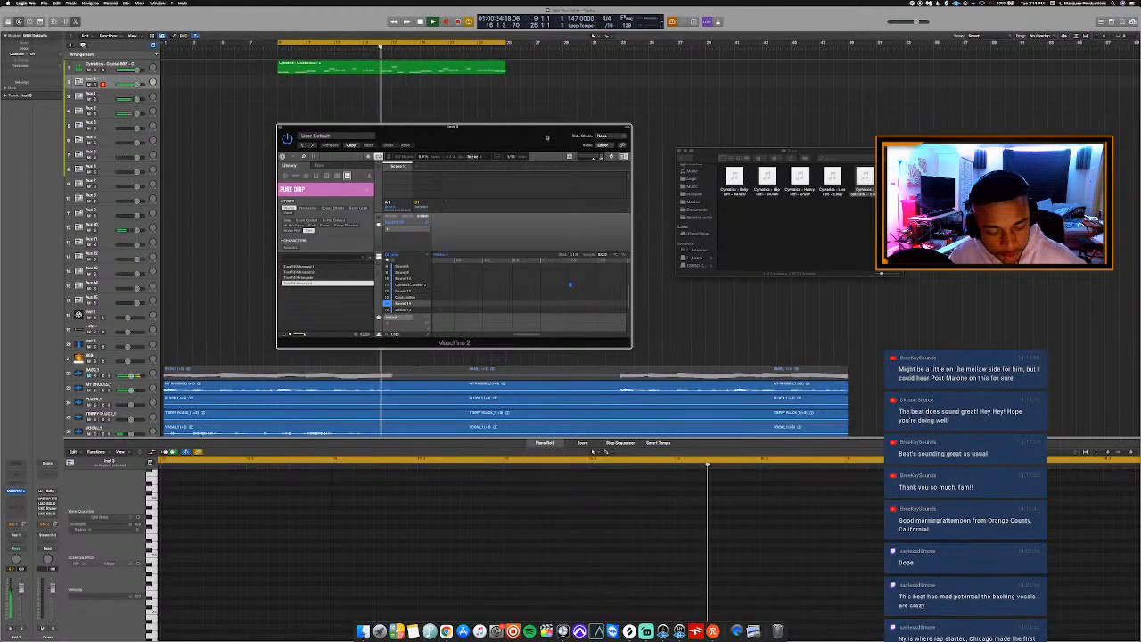
key(Up)
key(Down)
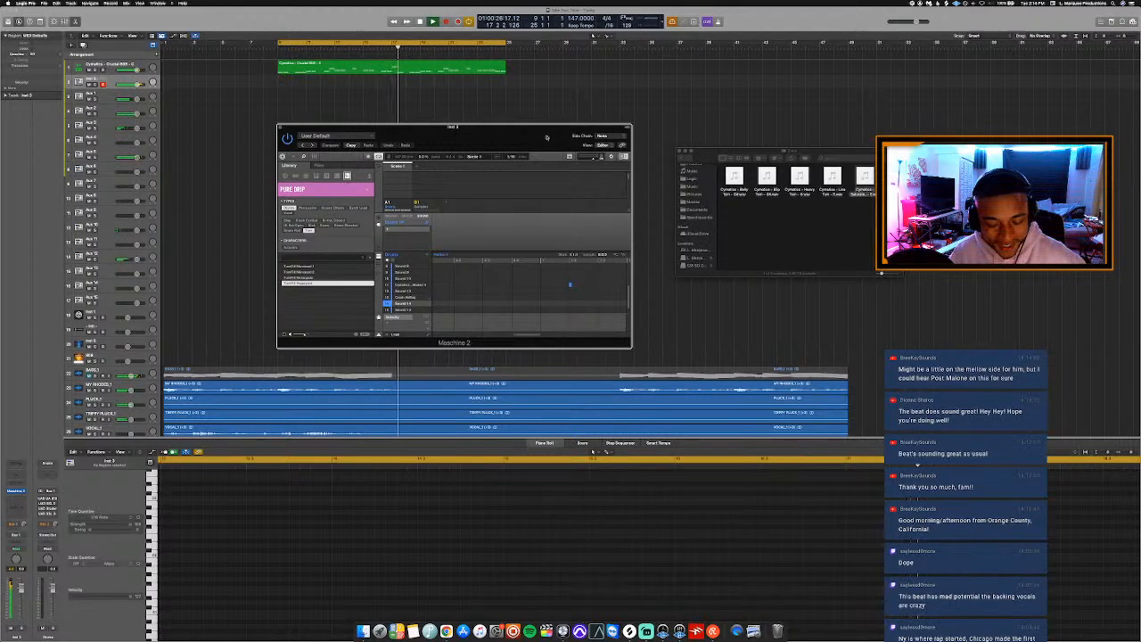
key(Return)
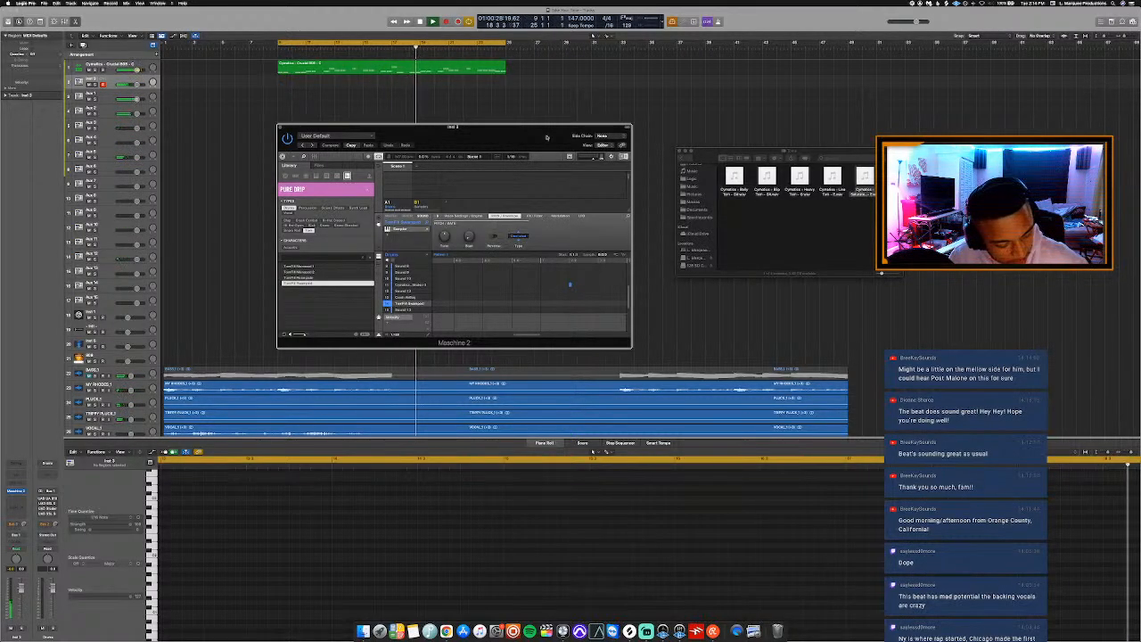
key(F10)
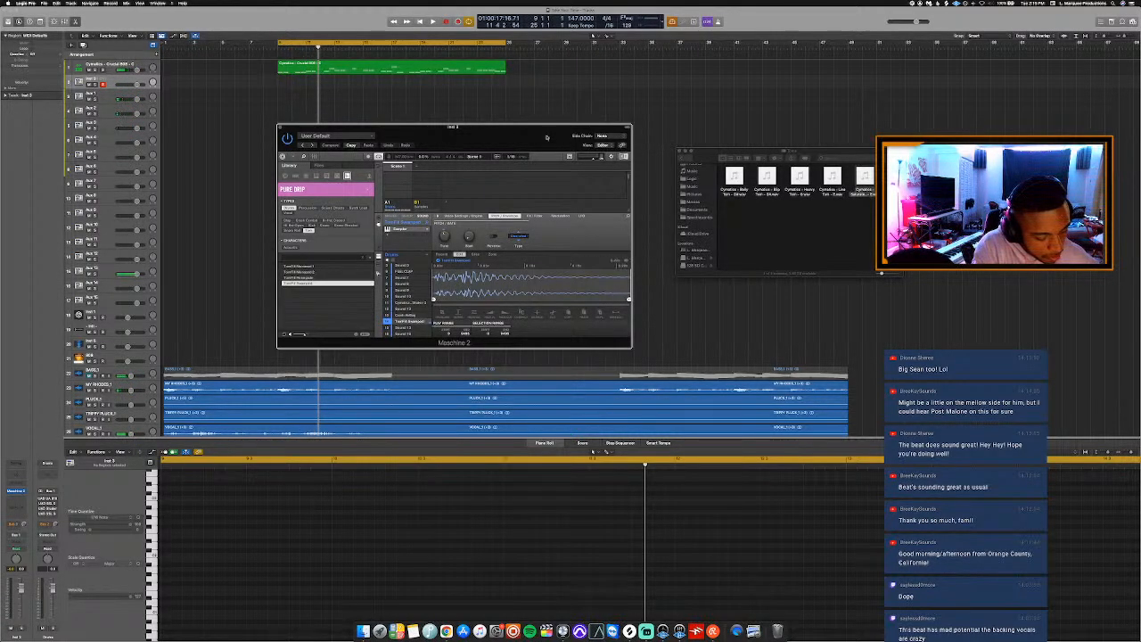
key(space)
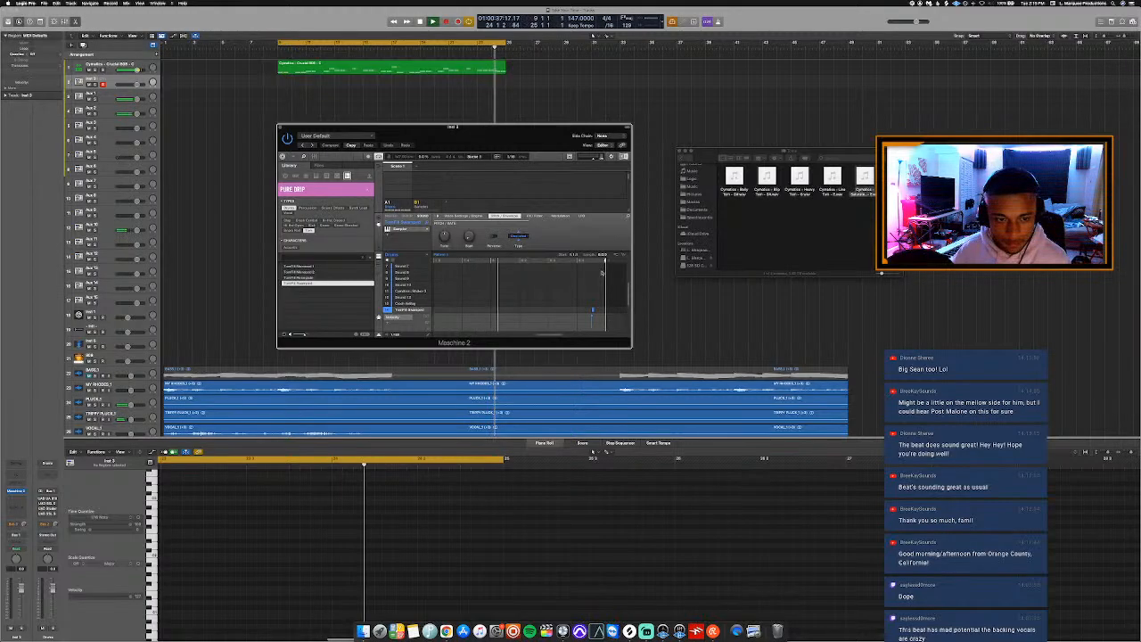
Move the Maschine 2 window clear of the tracks and place its drum pattern as MIDI regions in the arrangement, starting at bar 9 on Inst 2.
drag(531, 136, 599, 157)
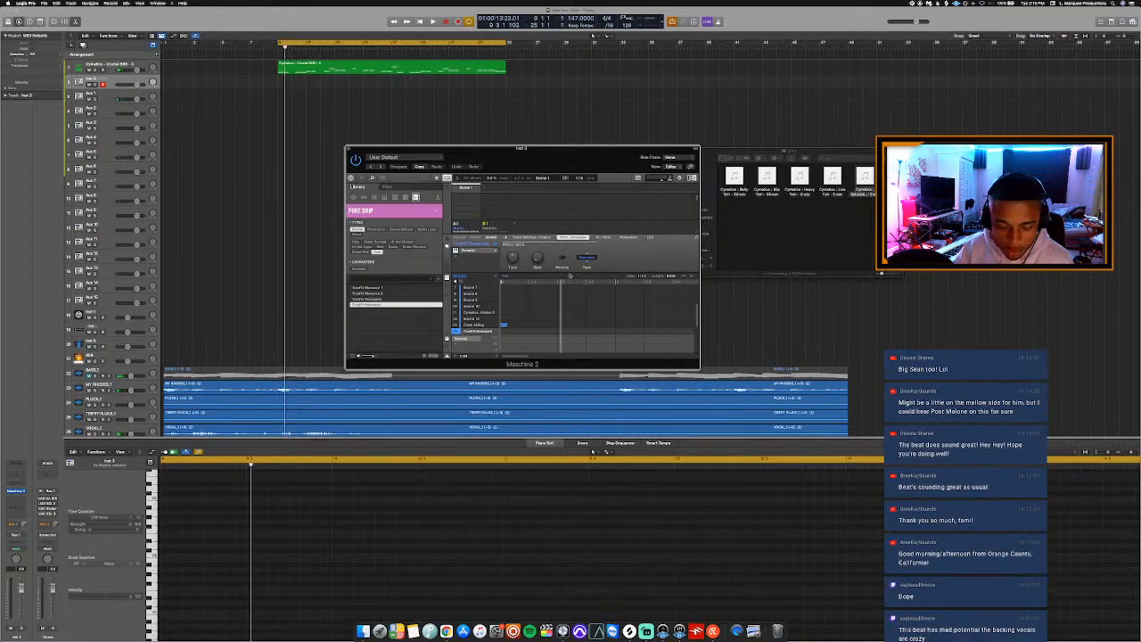
drag(683, 278, 279, 89)
drag(367, 152, 369, 154)
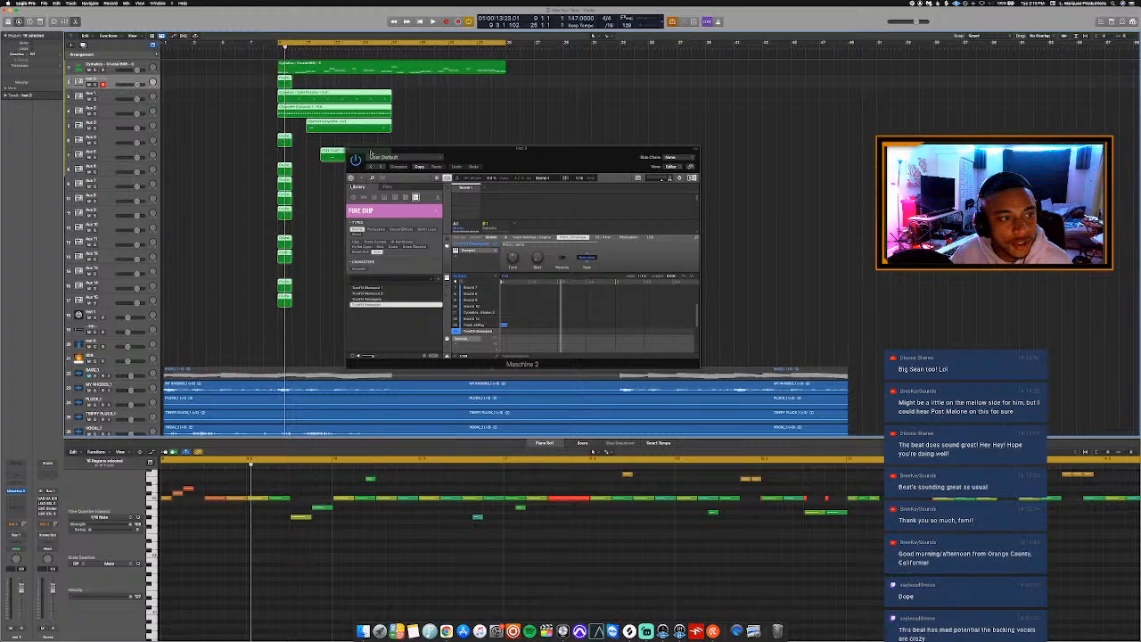
Colour all the imported drum regions red-orange and close the Maschine 2 window.
key(alt+c)
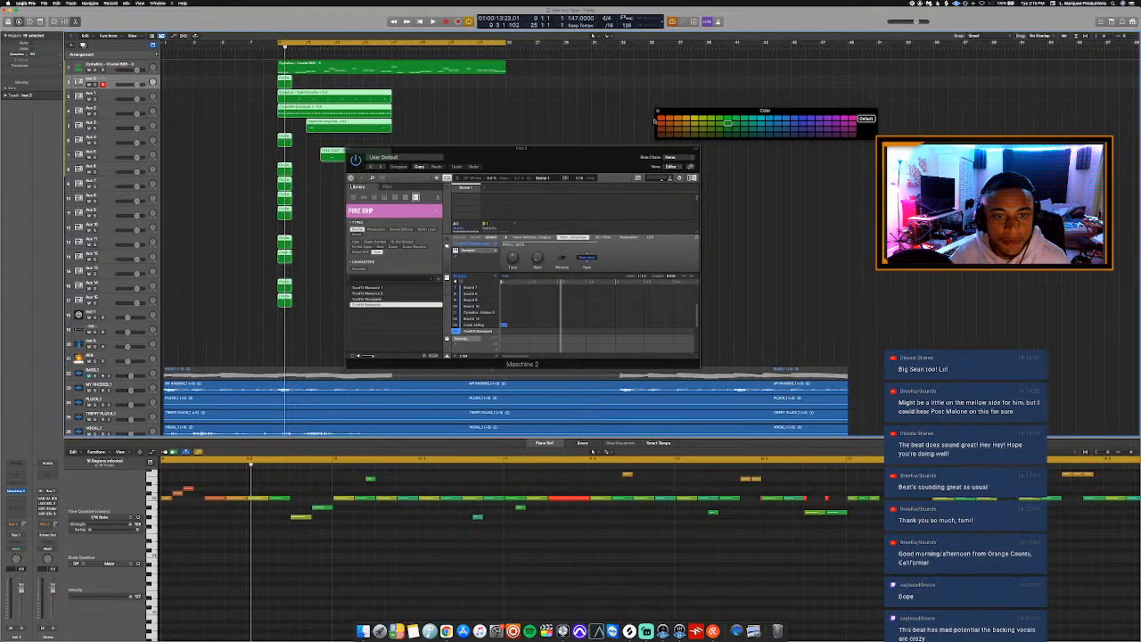
click(659, 119)
key(alt+c)
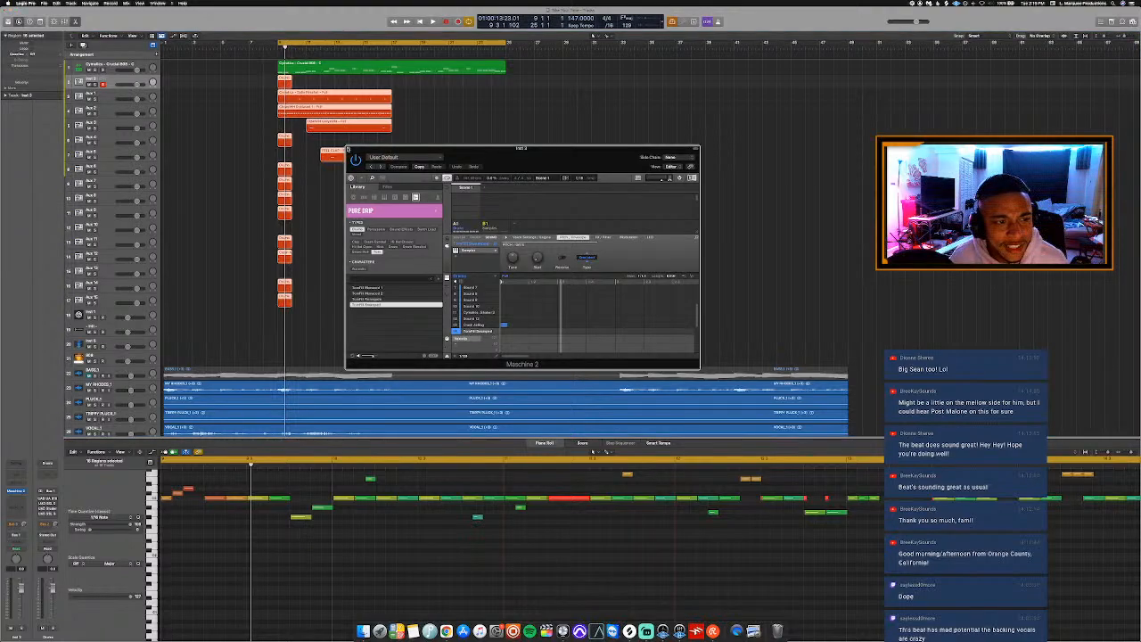
click(349, 149)
Delete the short empty drum regions at bar 9 on Inst 2 and the unused Aux tracks.
click(284, 81)
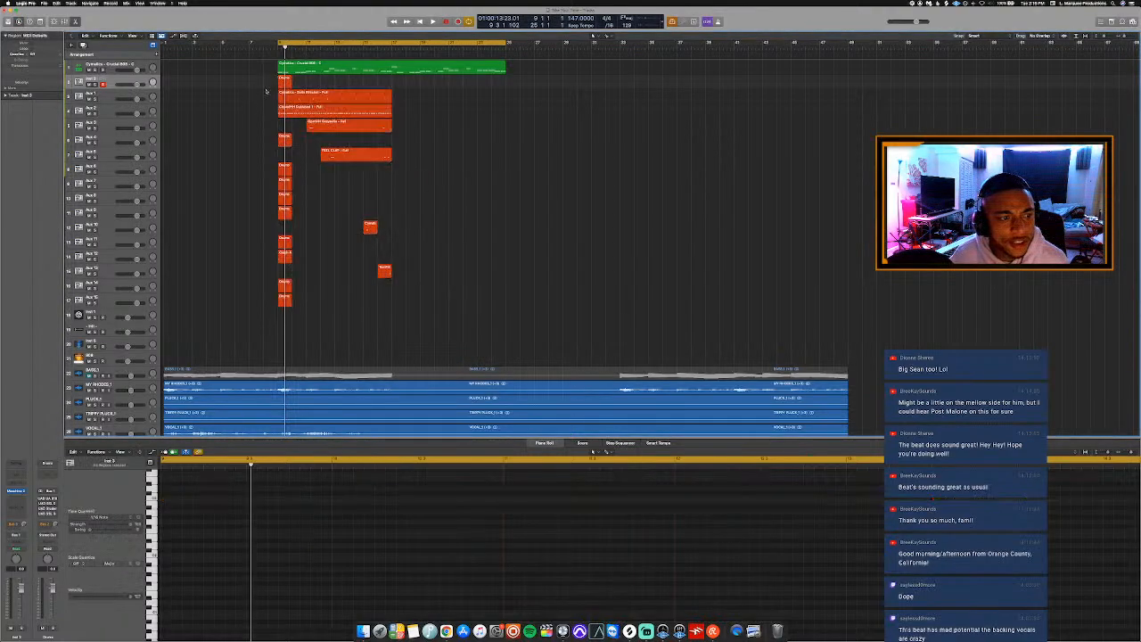
right_click(259, 140)
click(280, 319)
click(269, 125)
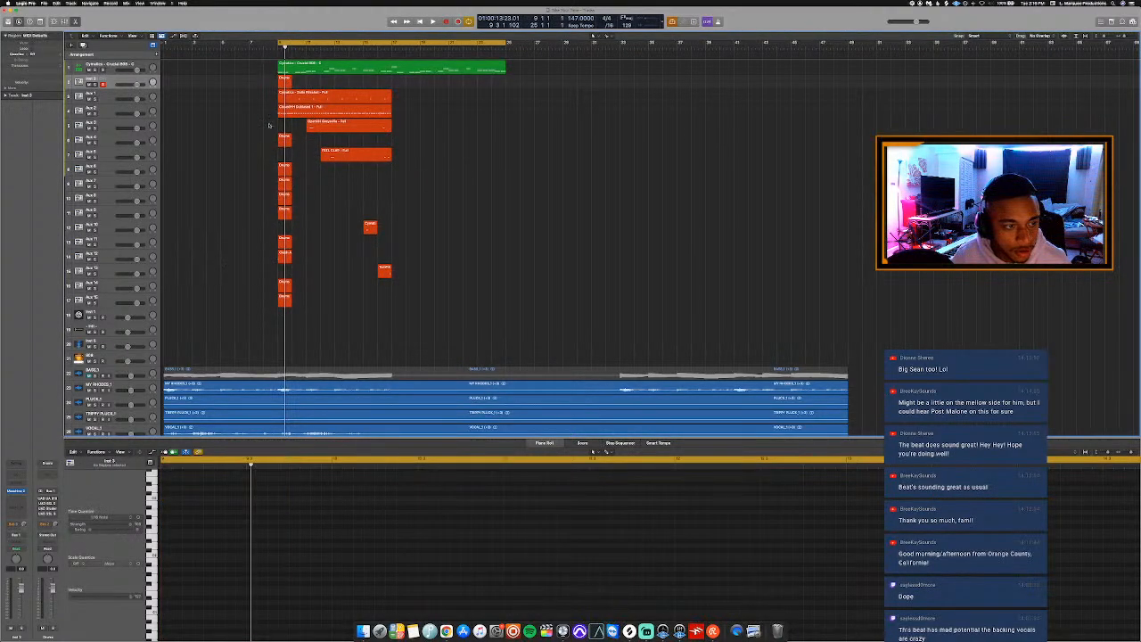
click(285, 83)
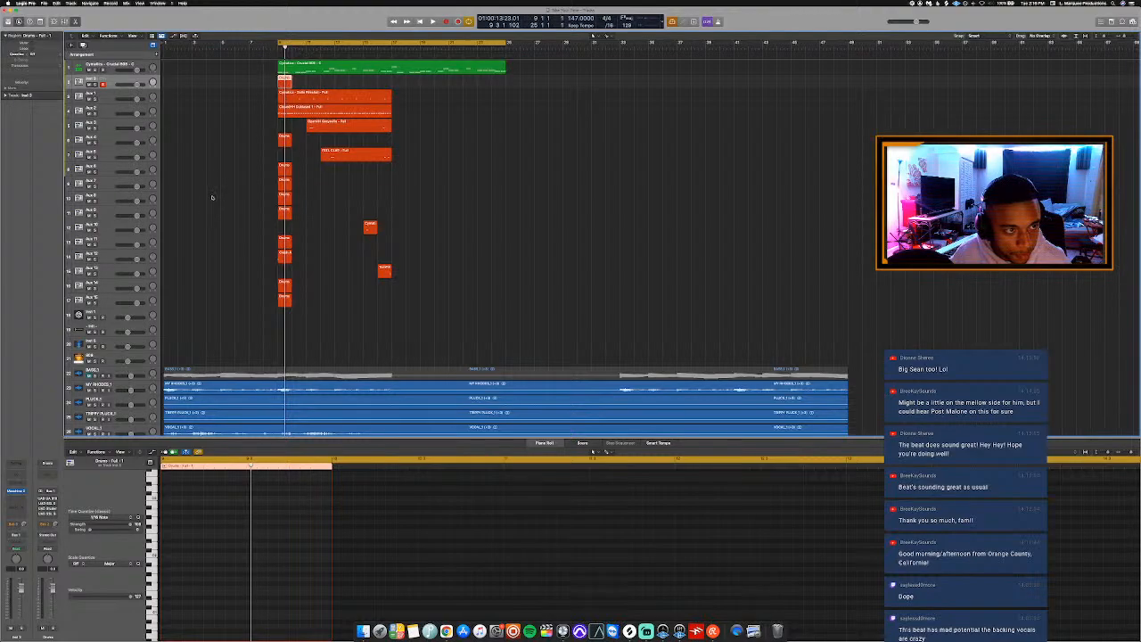
drag(249, 130, 286, 326)
key(Delete)
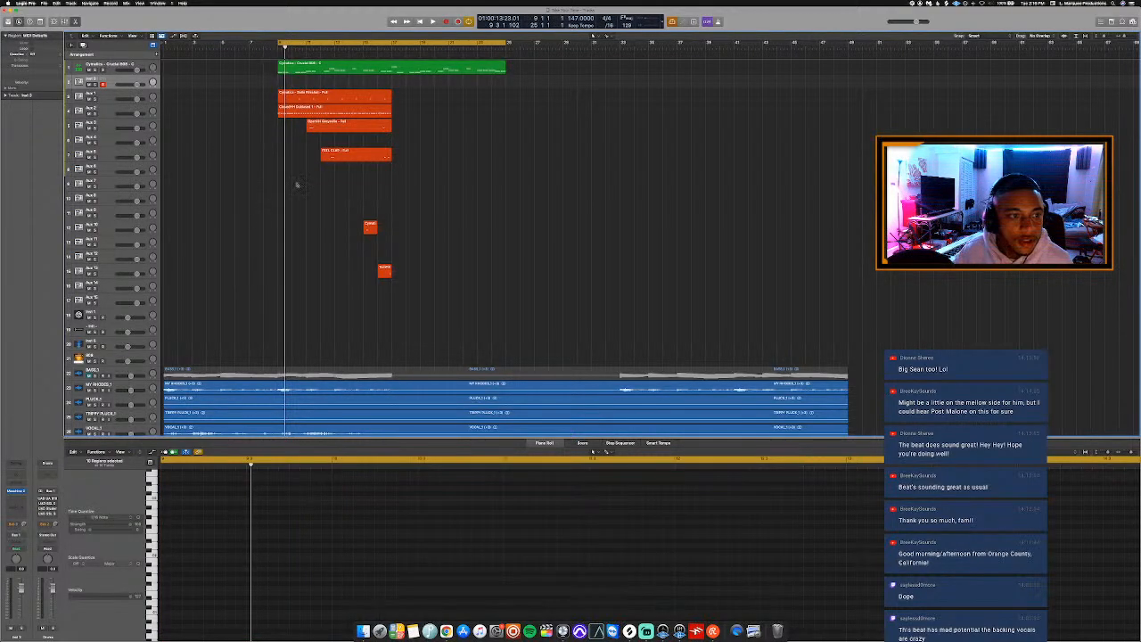
Extend the starts of the open hat, clap, seedpod shaker and TomFX regions back to bar 9.
click(308, 125)
drag(307, 130, 279, 161)
click(321, 158)
click(375, 229)
drag(377, 229, 280, 234)
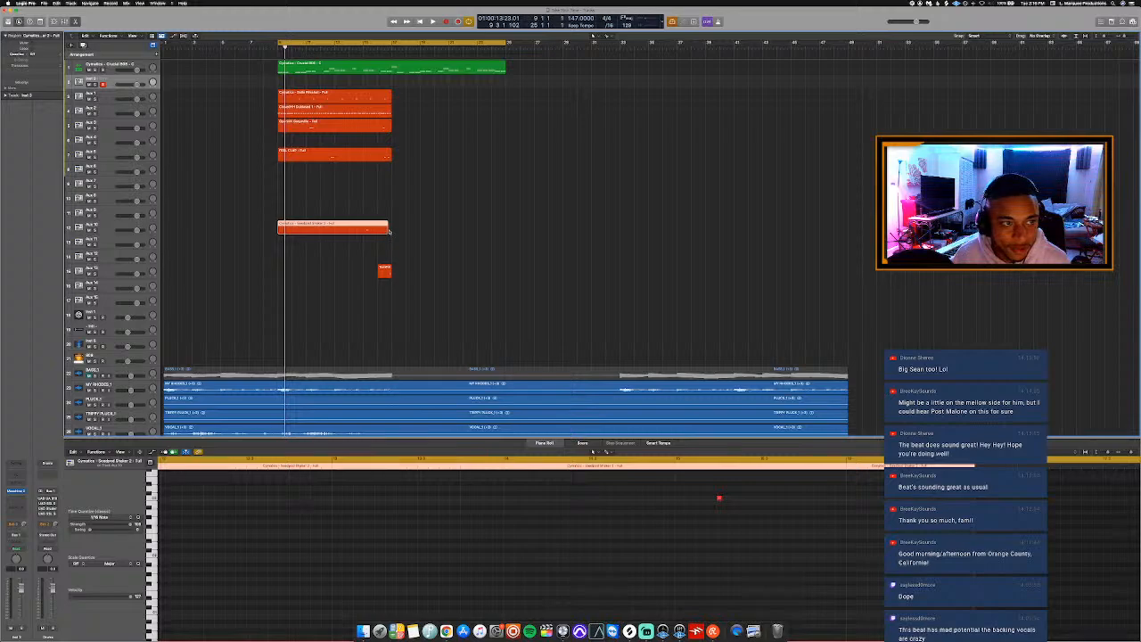
drag(389, 234, 281, 283)
Colour the 808 region on the first track and its mixer channel strip orange.
key(alt+c)
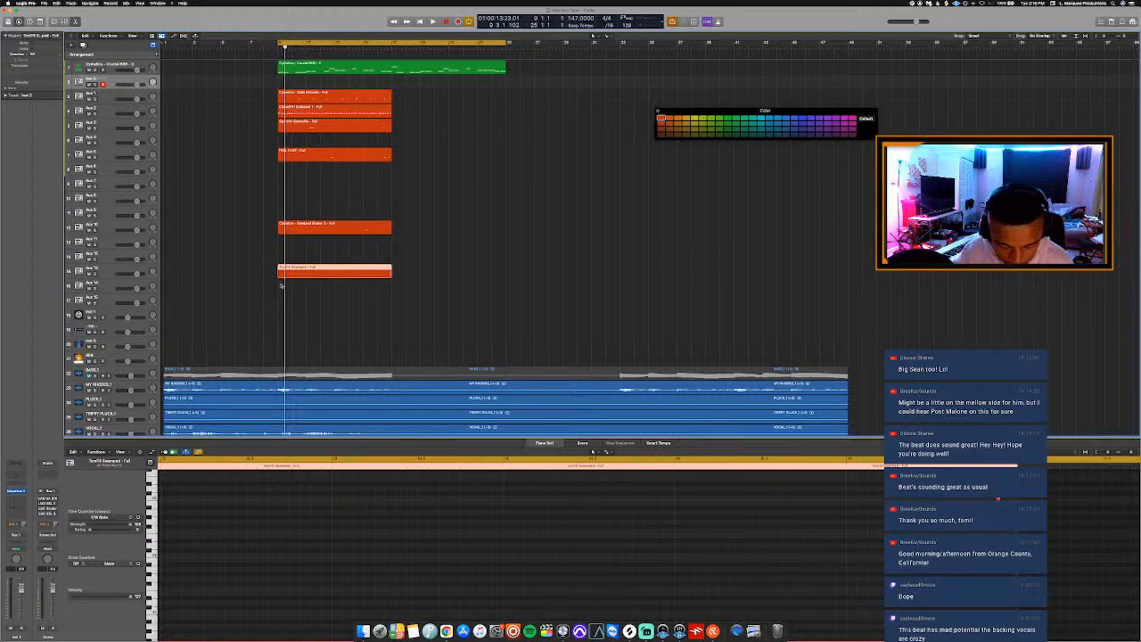
key(x)
key(x)
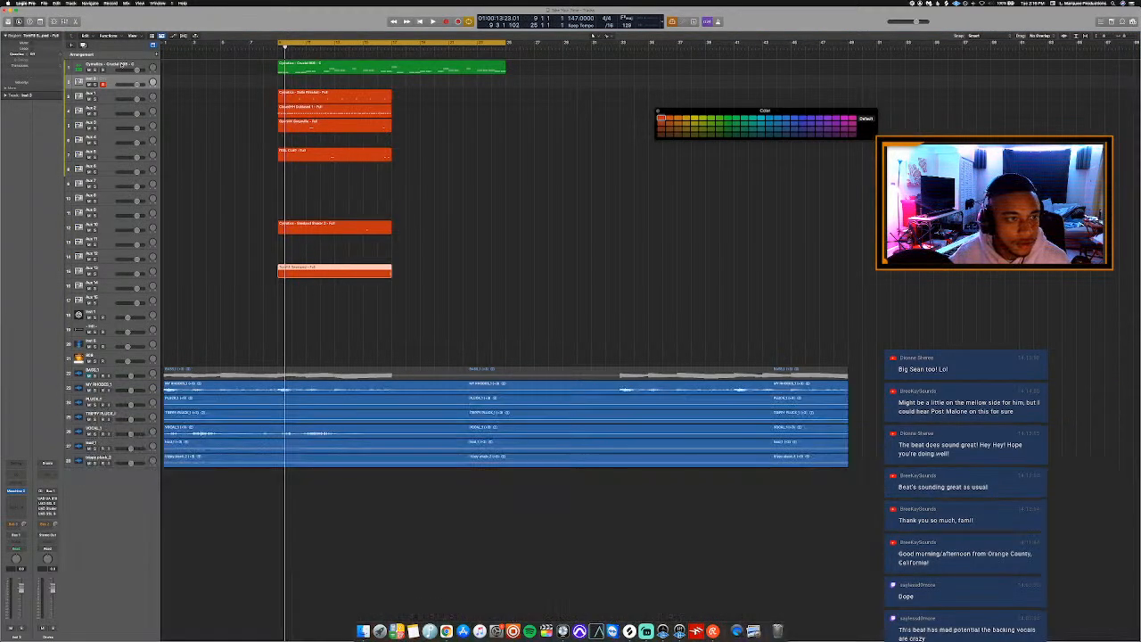
click(124, 66)
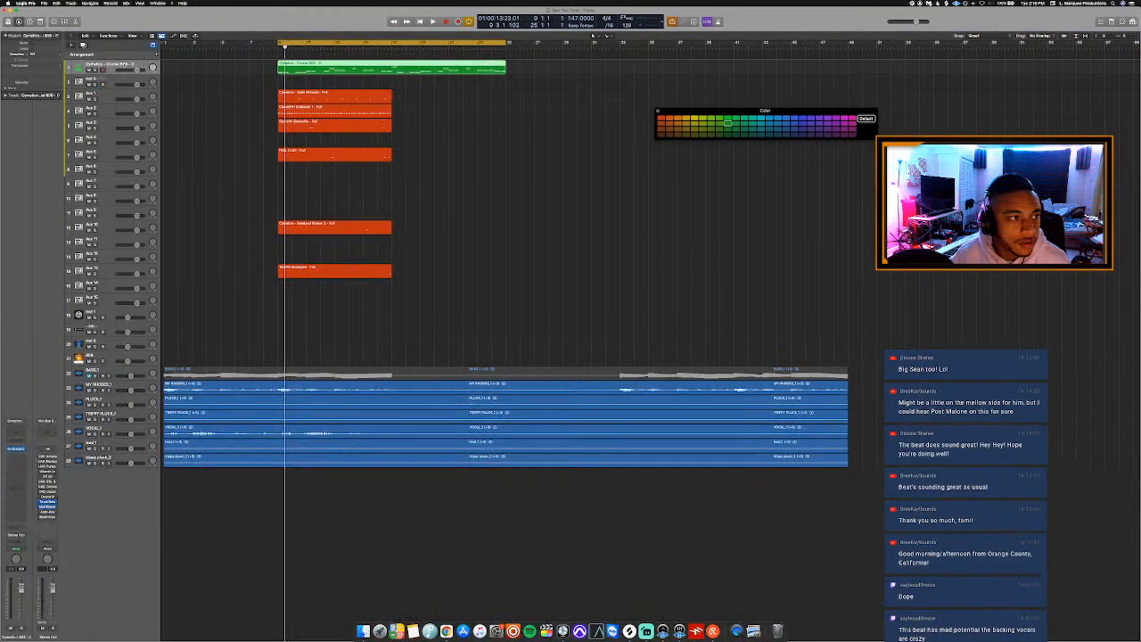
click(671, 117)
key(x)
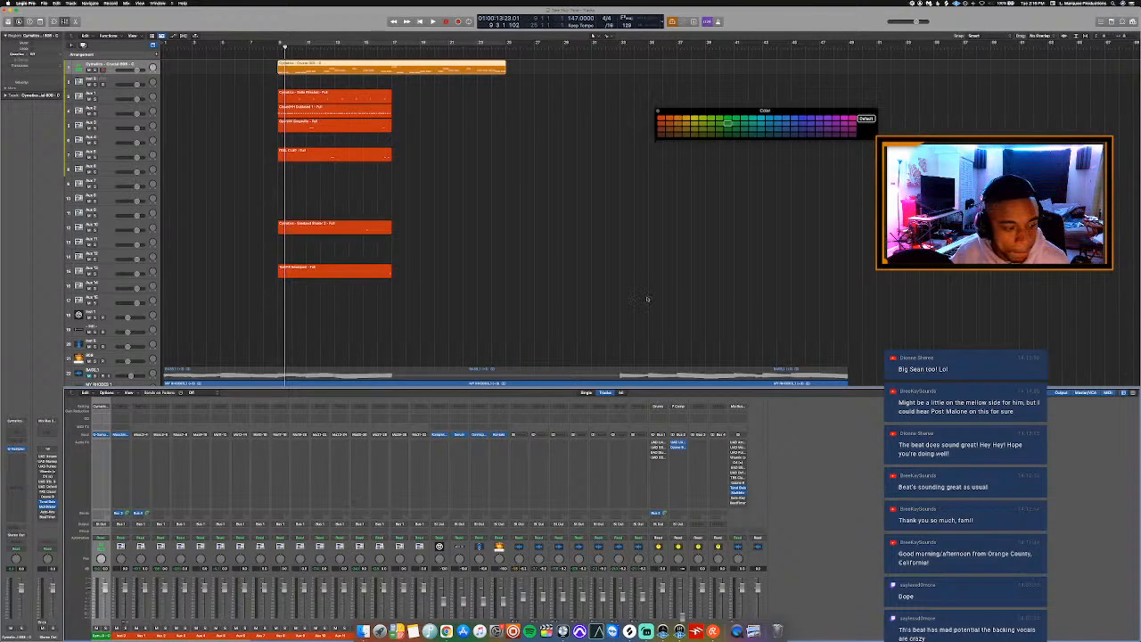
click(681, 119)
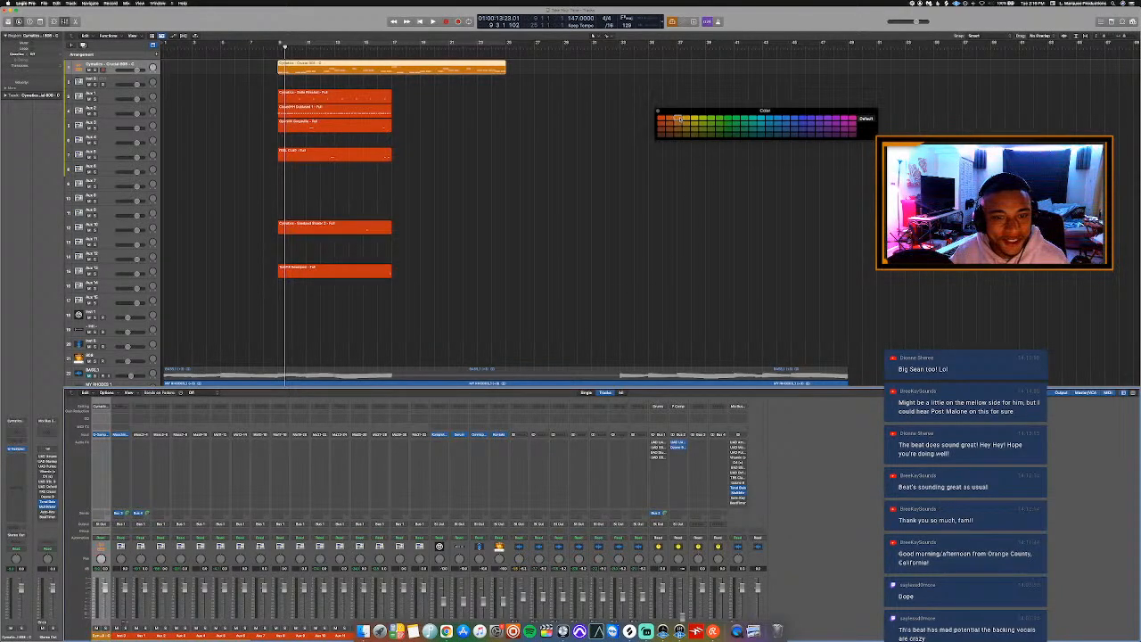
key(x)
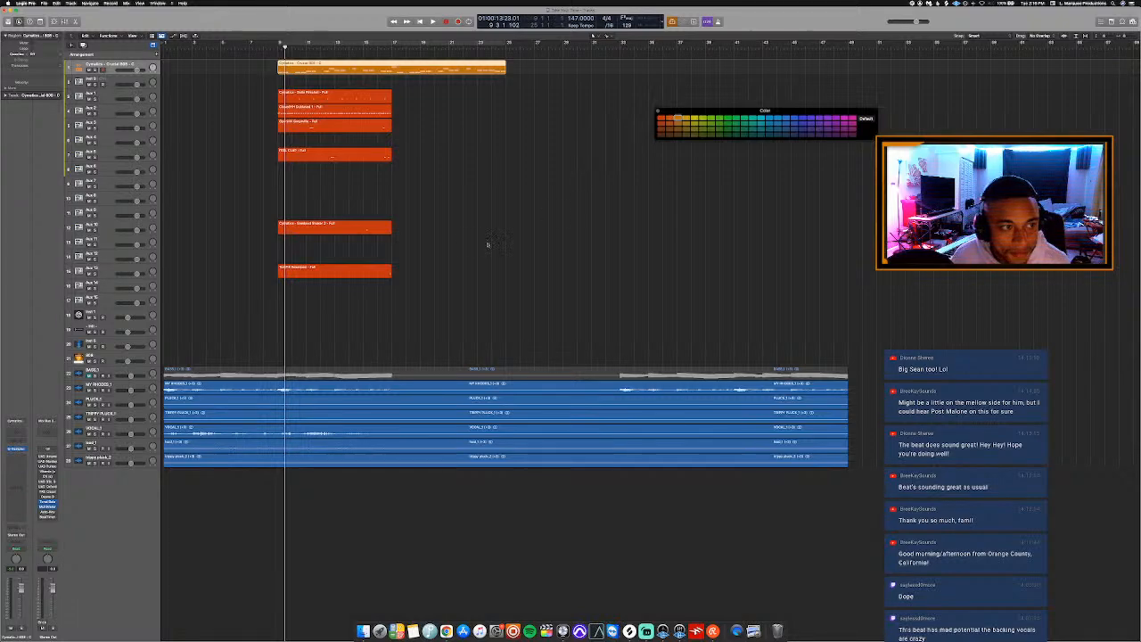
Repeat all the red-orange drum regions once so that they also fill bars 17 to 25.
drag(363, 316, 344, 100)
key(super+r)
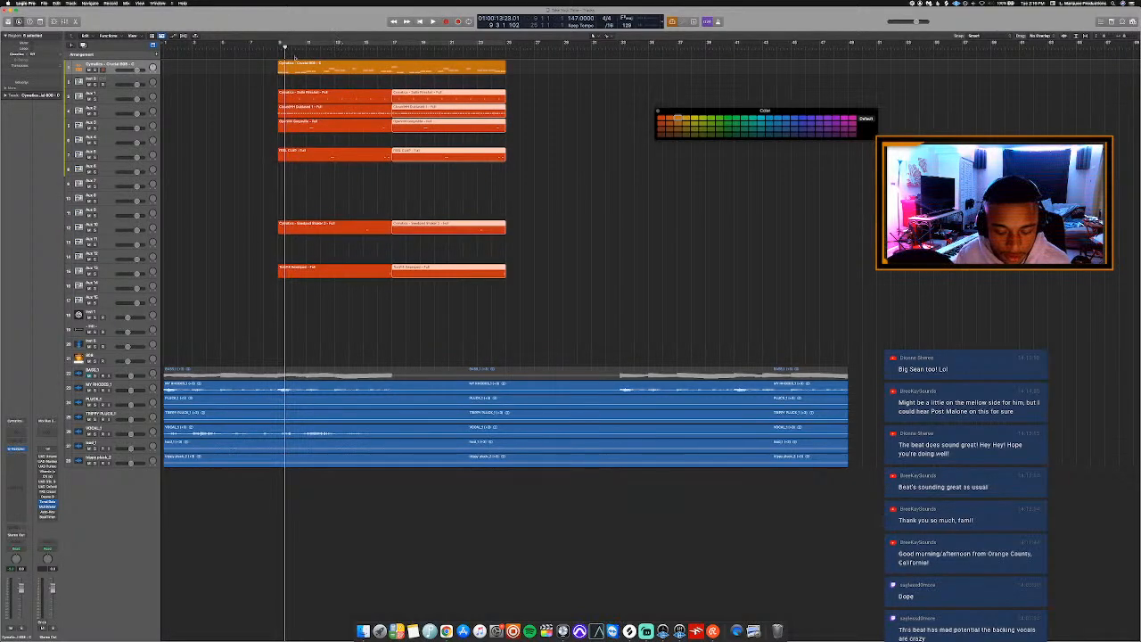
Split the regions on all seven blue audio stem tracks at bars 9, 17 and 25.
click(278, 46)
drag(301, 526, 292, 336)
super+click(277, 375)
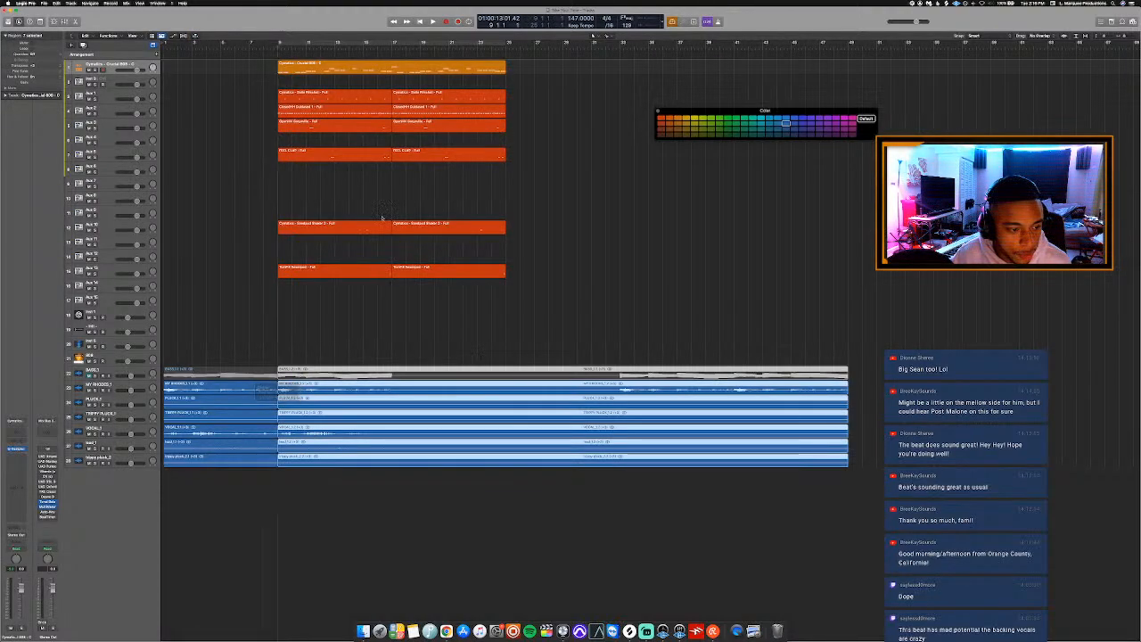
click(387, 48)
key(space)
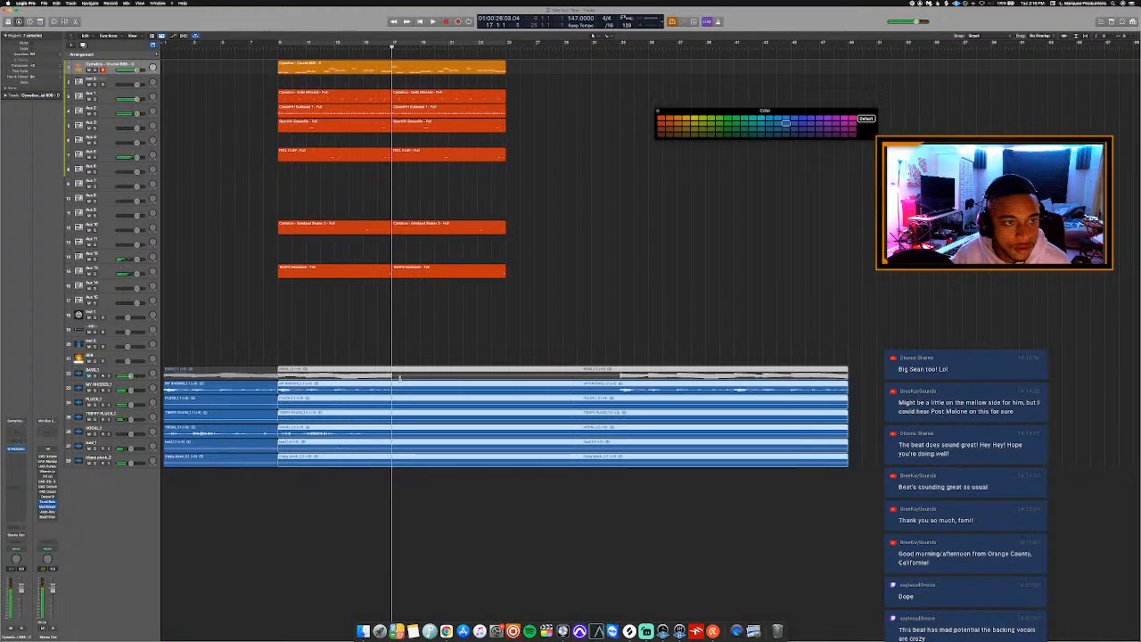
super+click(391, 385)
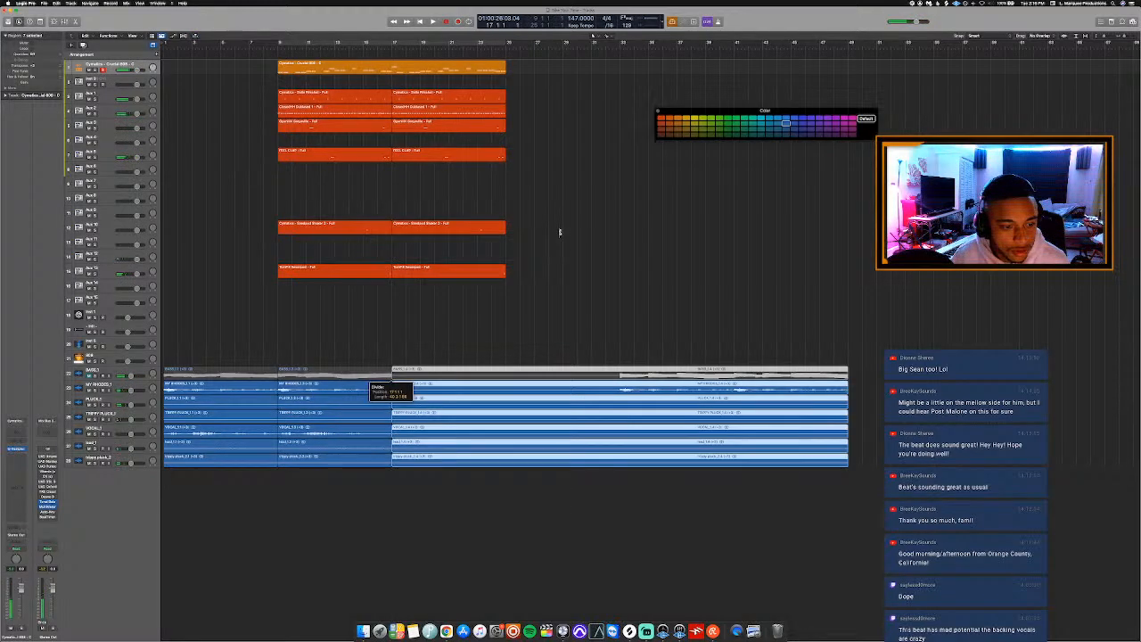
click(505, 49)
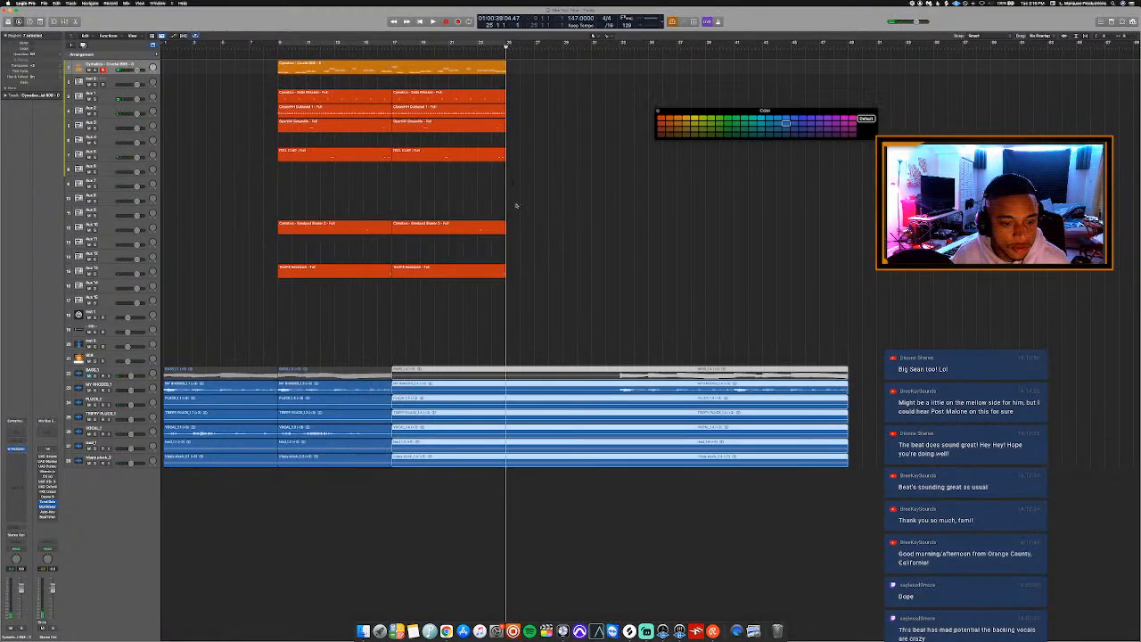
super+click(506, 374)
Listen on from bar 25 and split all the blue audio stem regions at bar 33.
key(space)
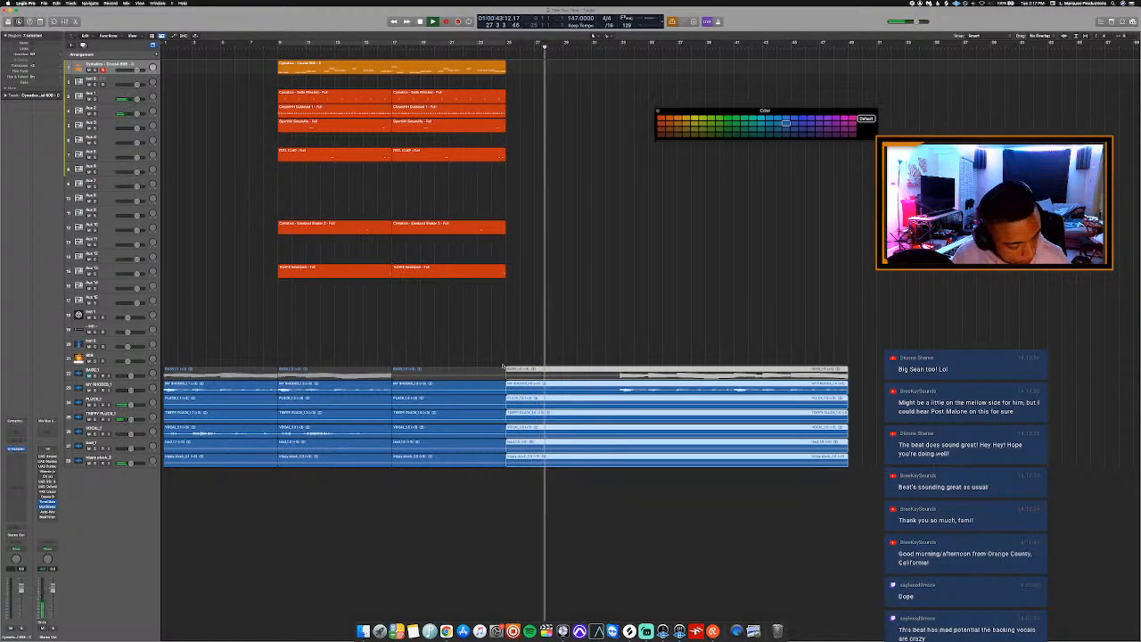
click(646, 317)
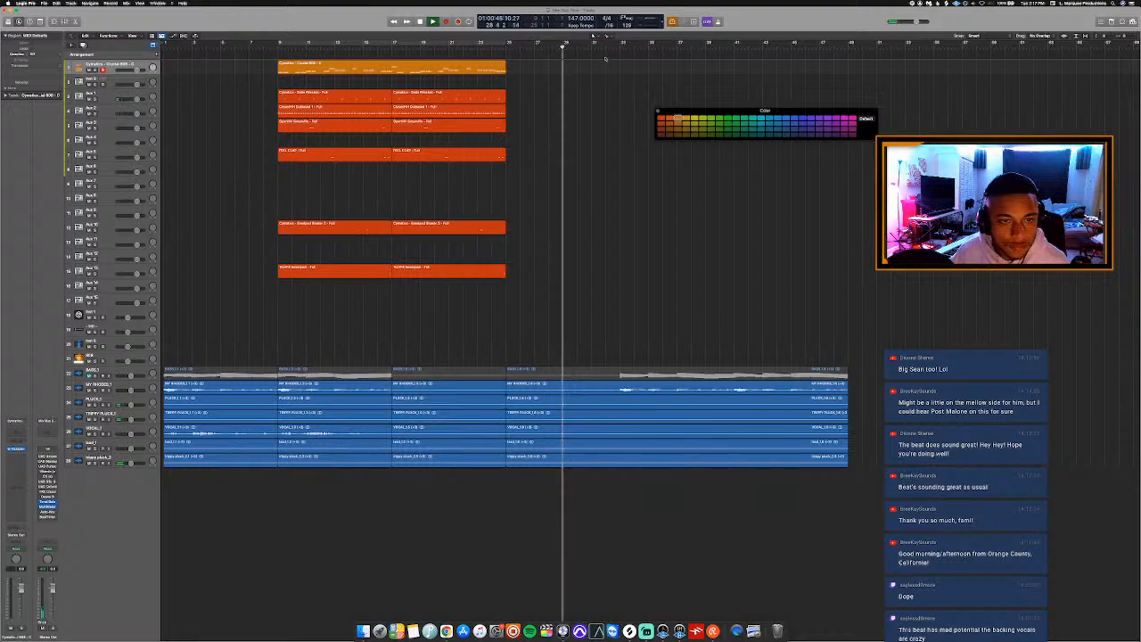
click(599, 48)
key(space)
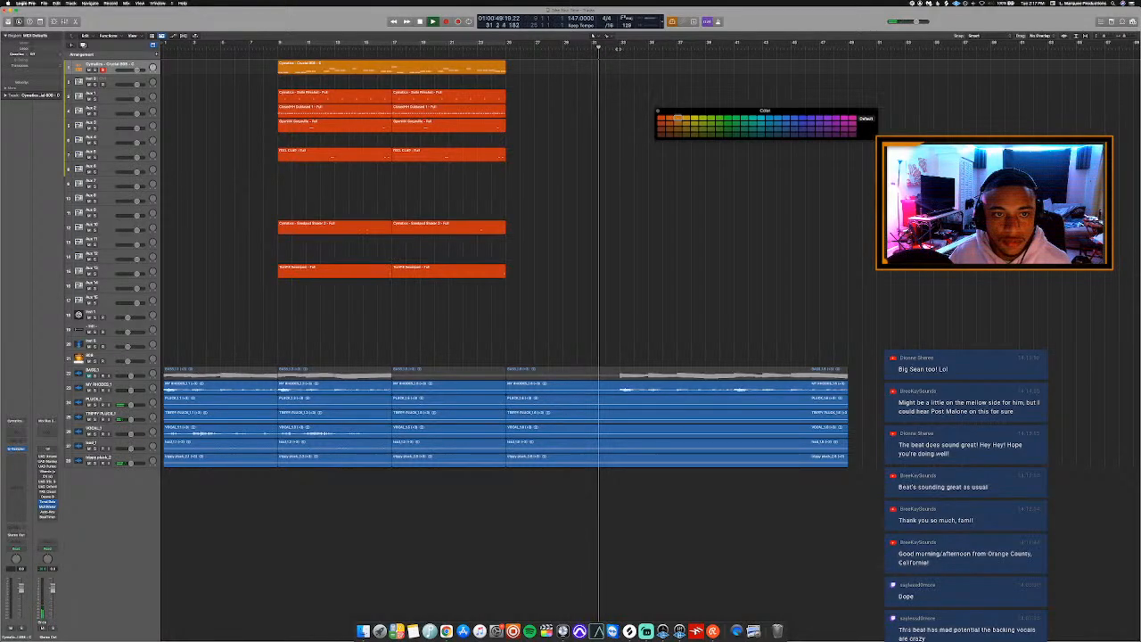
click(620, 48)
drag(621, 351, 625, 460)
super+click(622, 375)
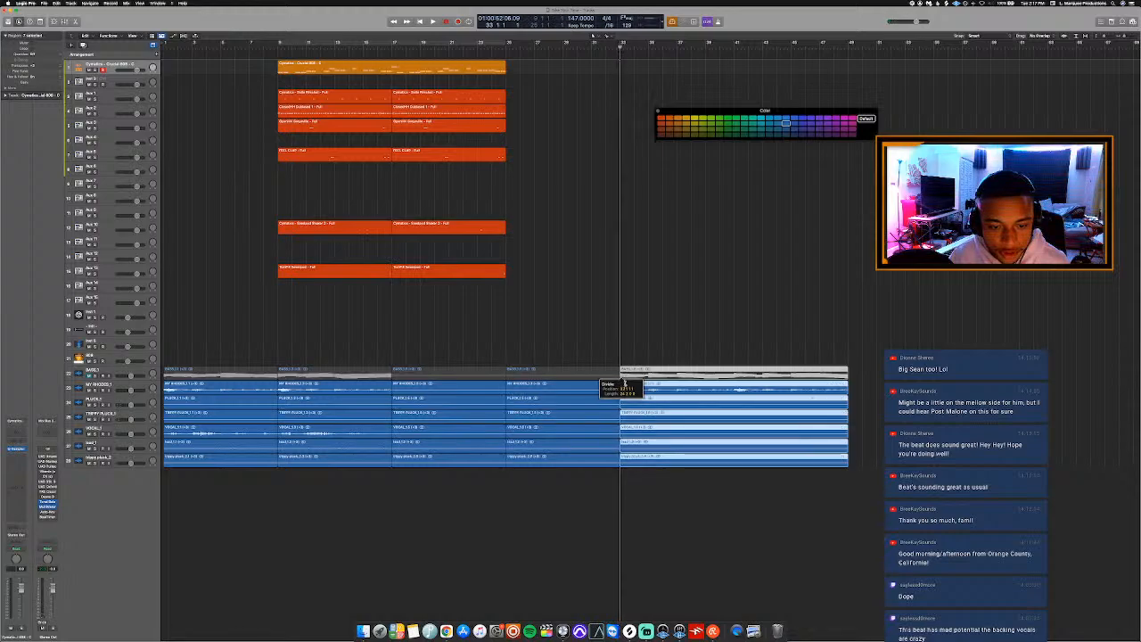
Play the section from bar 33 and split all the audio stem regions at bar 41.
key(space)
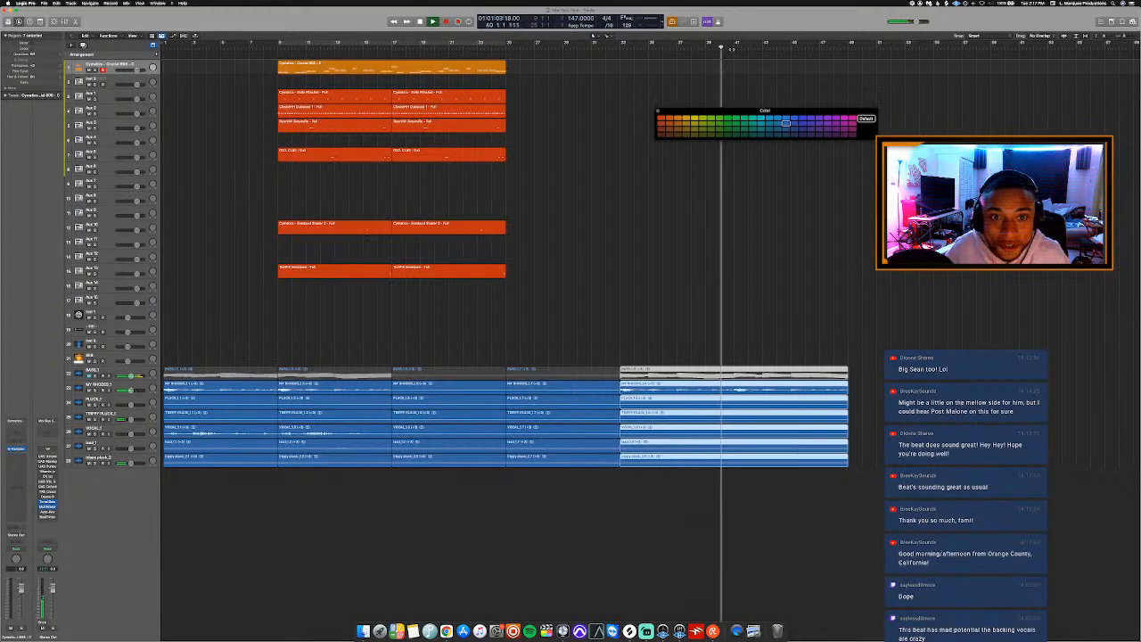
key(space)
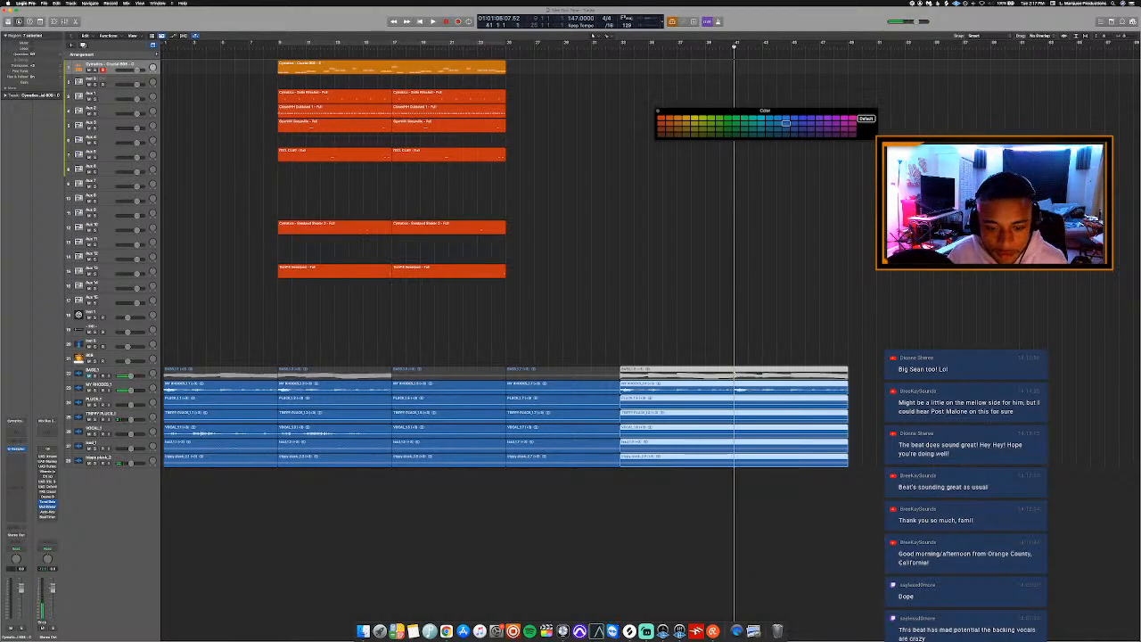
click(714, 384)
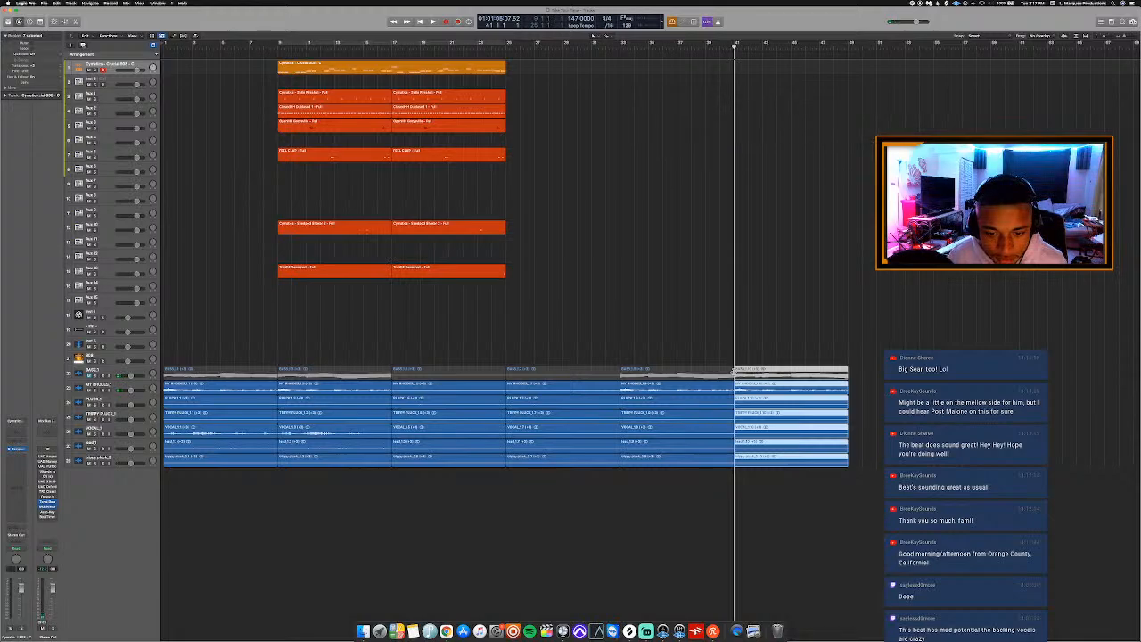
Play the last section of the stems from bar 41 and review the whole arrangement.
key(space)
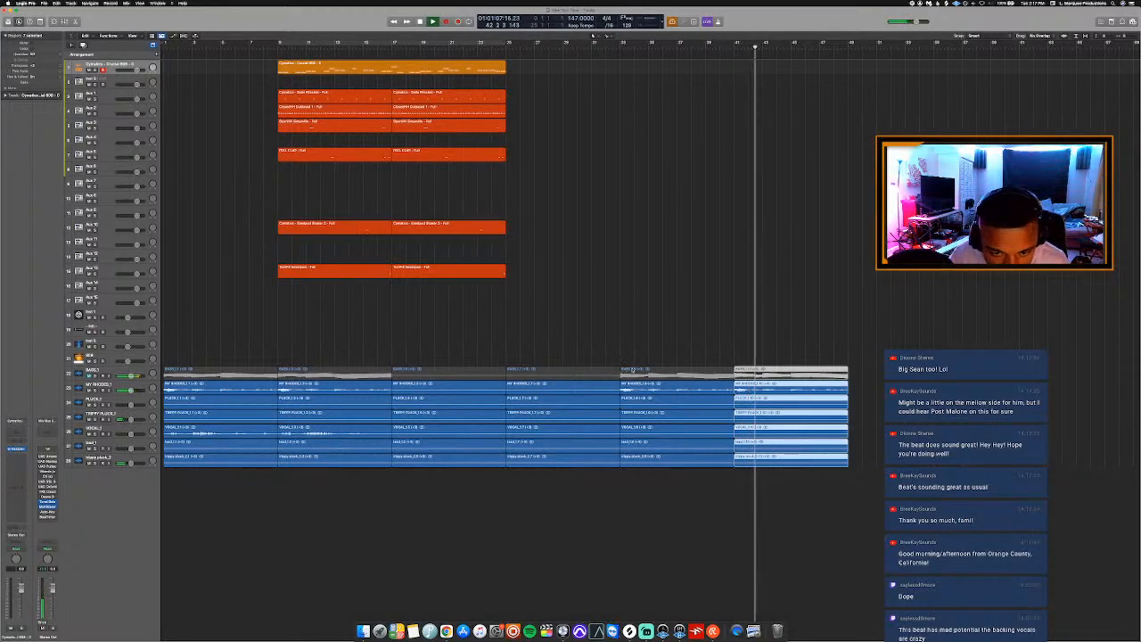
ctrl+alt+click(616, 353)
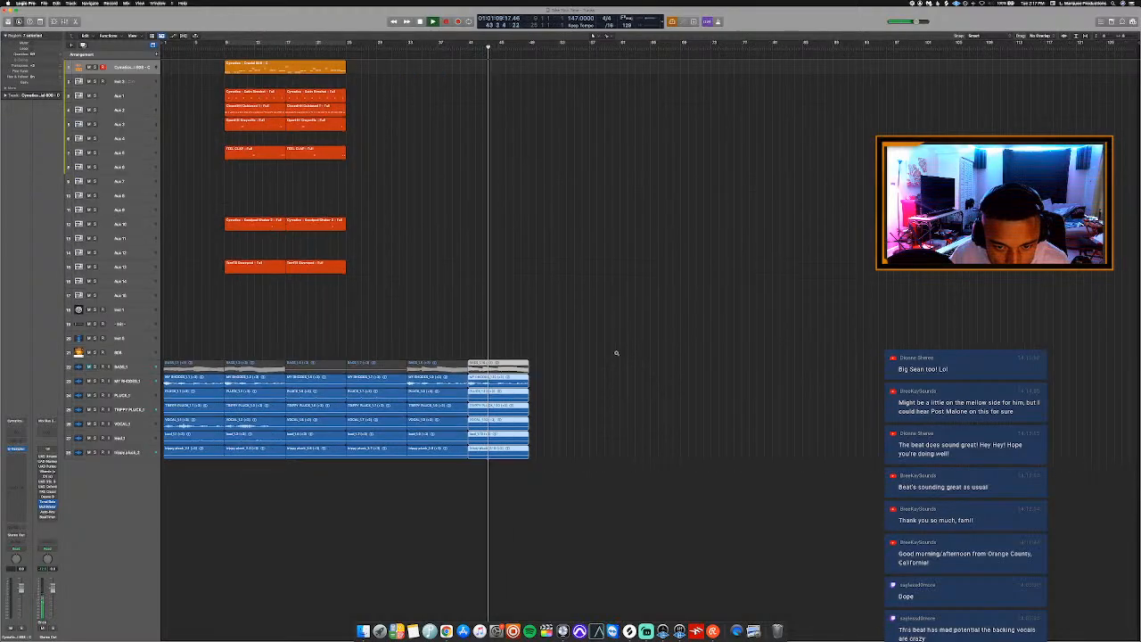
key(super+Right)
key(super+Right)
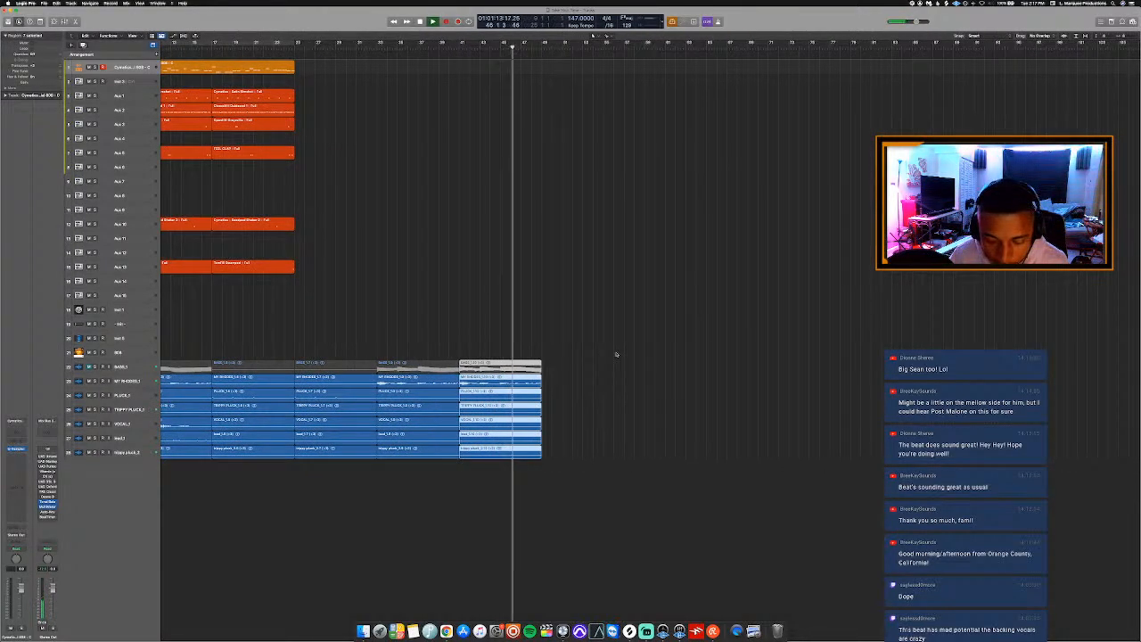
key(space)
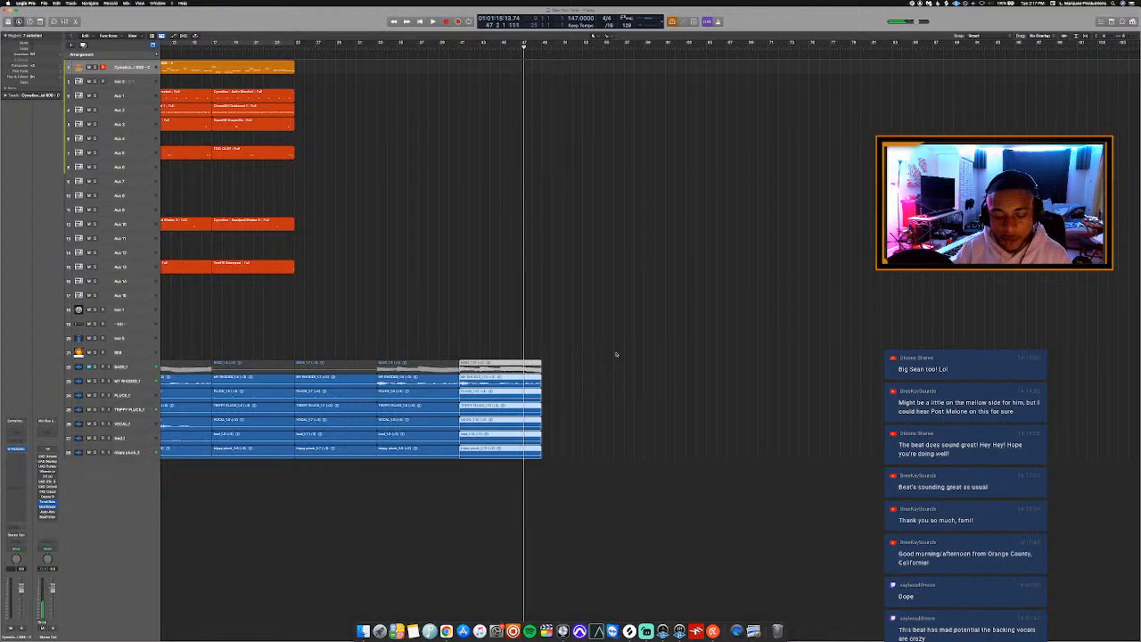
scroll(615, 345, left, 5)
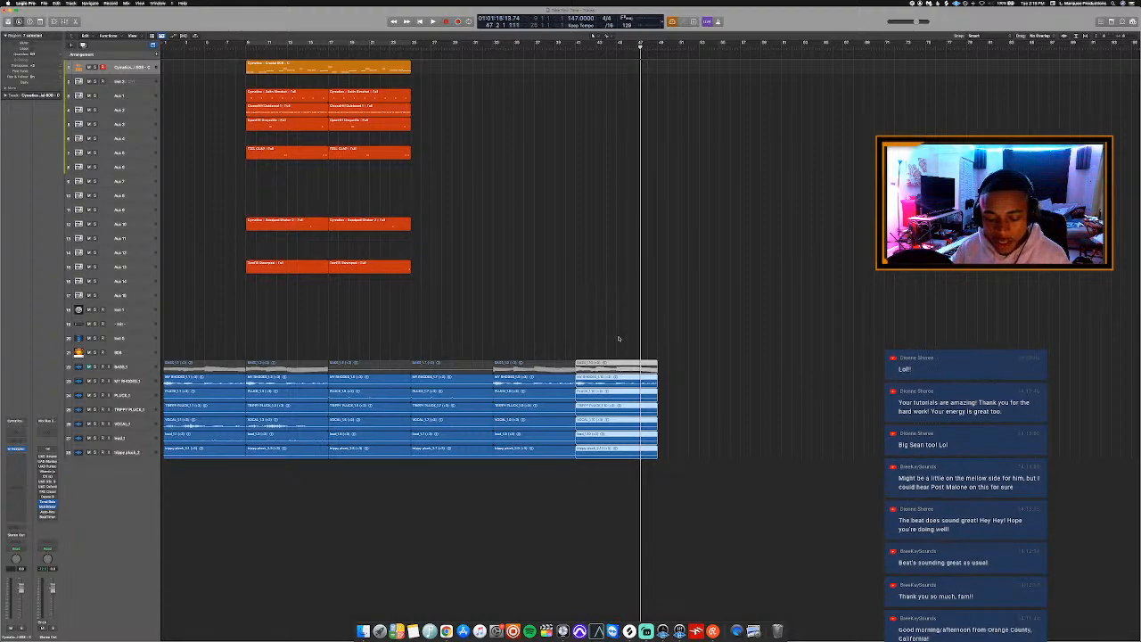
scroll(619, 337, down, 1)
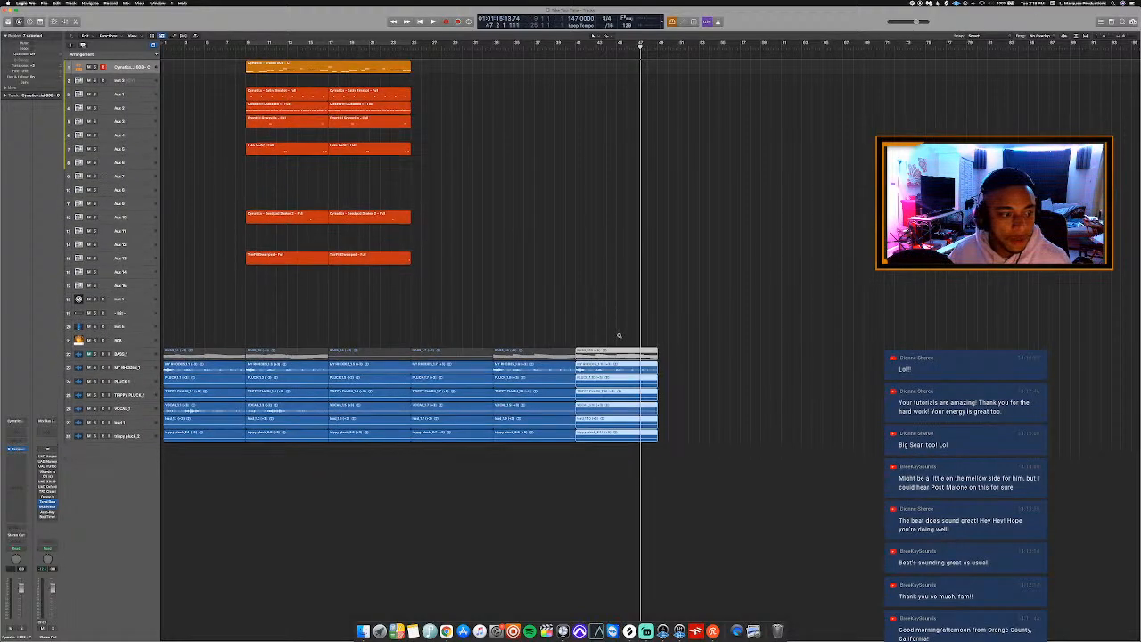
scroll(617, 339, up, 1)
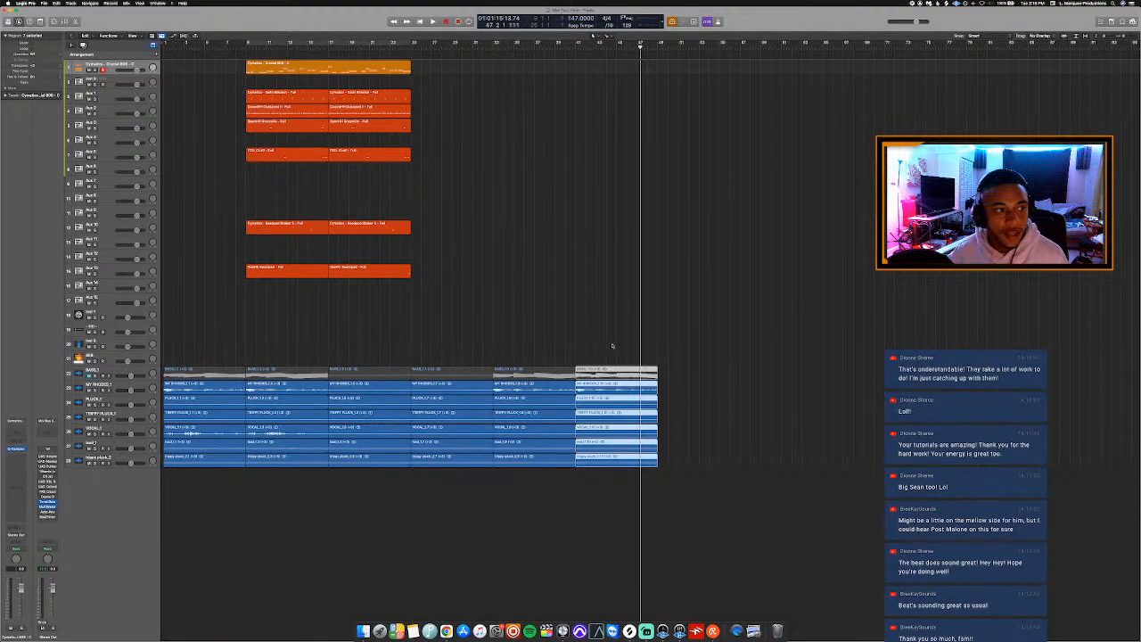
Rename the first track 808, Aux 1 after its drum sound, Aux 2 Closed Hi Hat and Aux 3 Open Hi Hat.
click(107, 64)
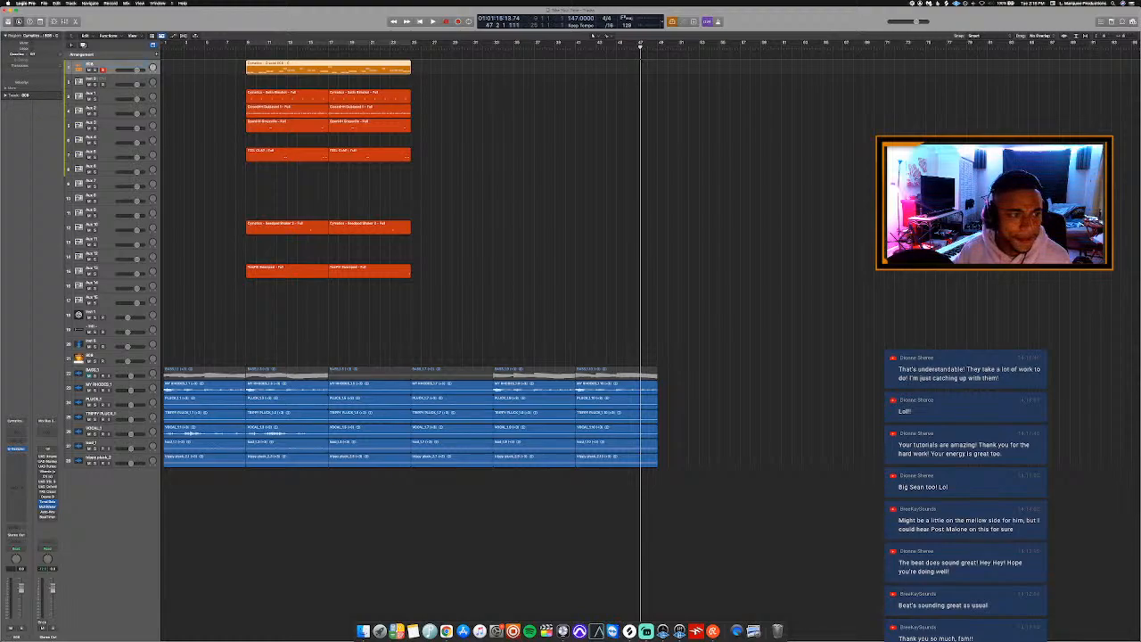
click(104, 93)
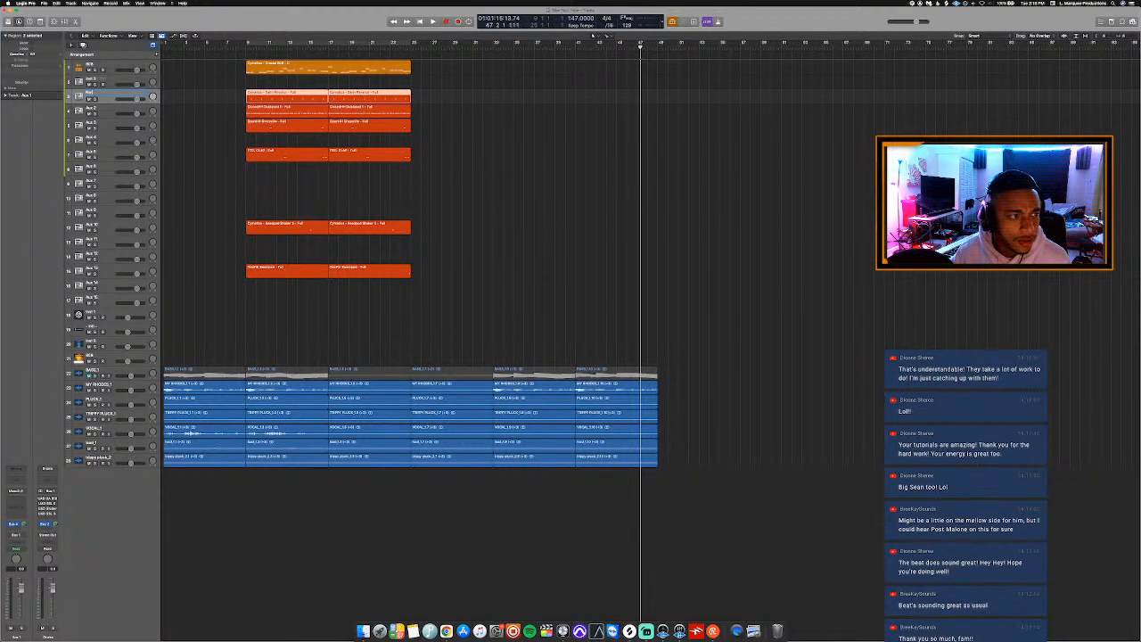
click(102, 108)
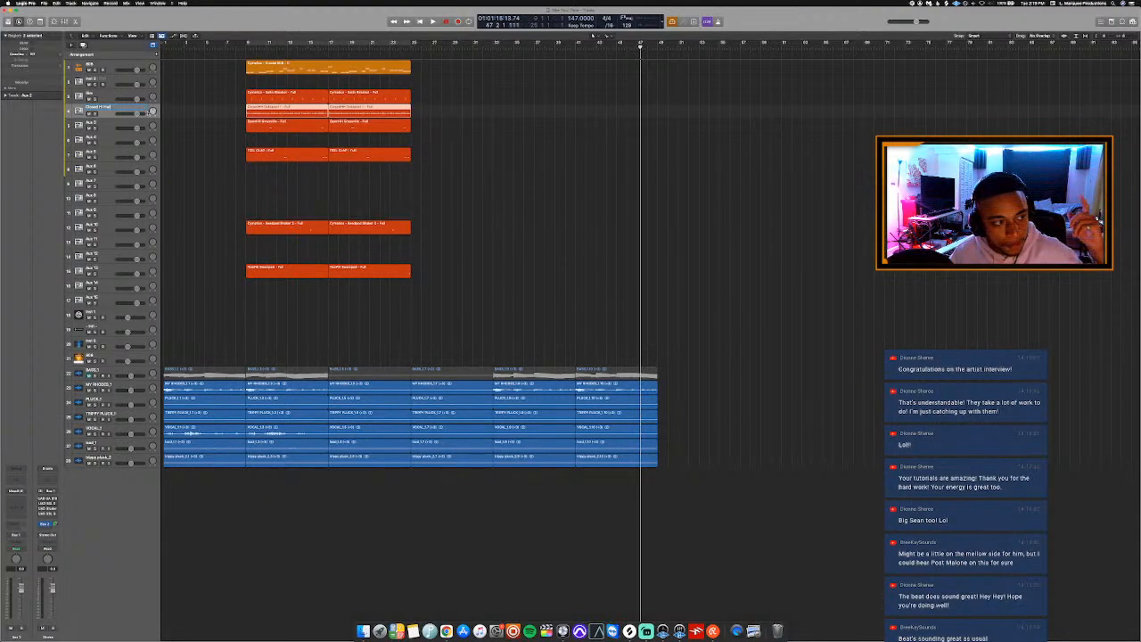
click(199, 120)
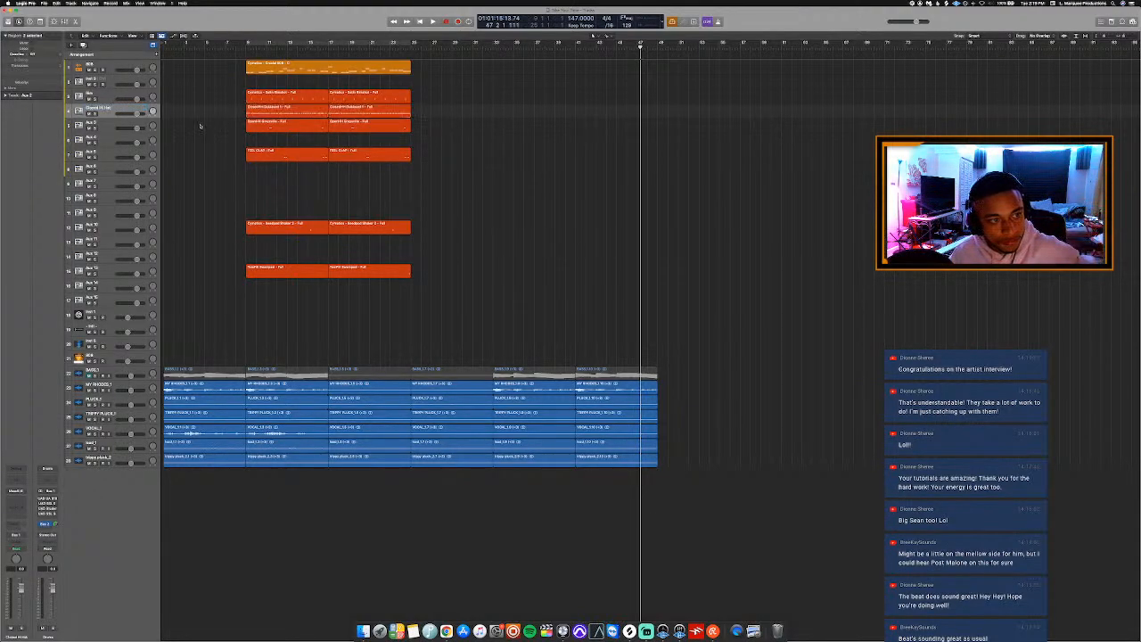
click(122, 123)
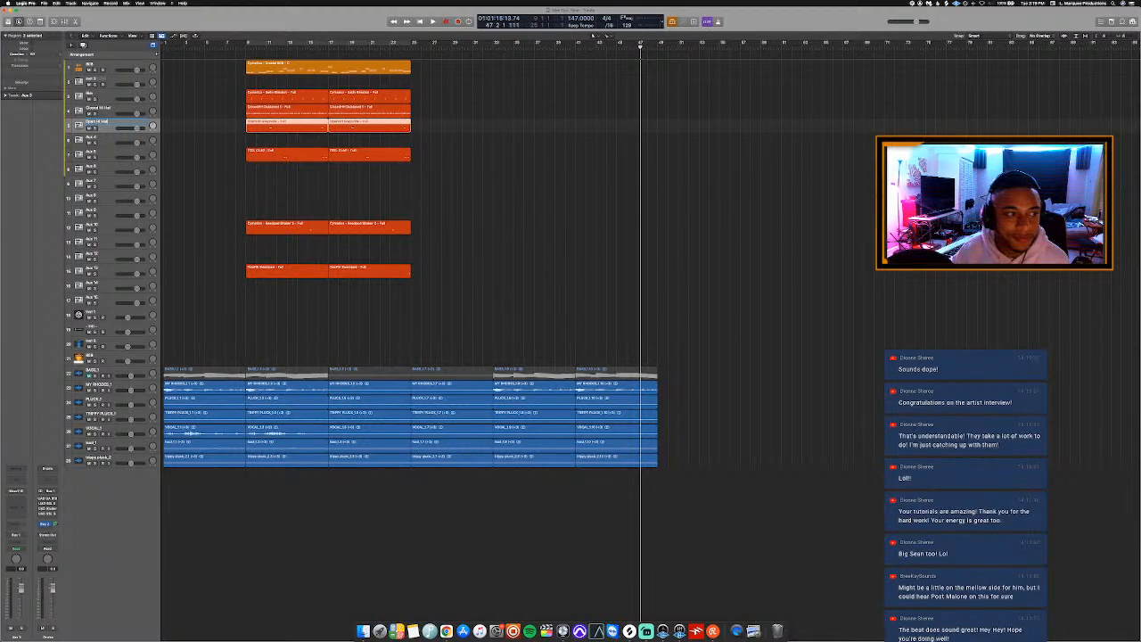
click(208, 148)
Rename Aux 5 as Clap, Aux 10 as Shaker and Aux 13 as Tom.
click(119, 153)
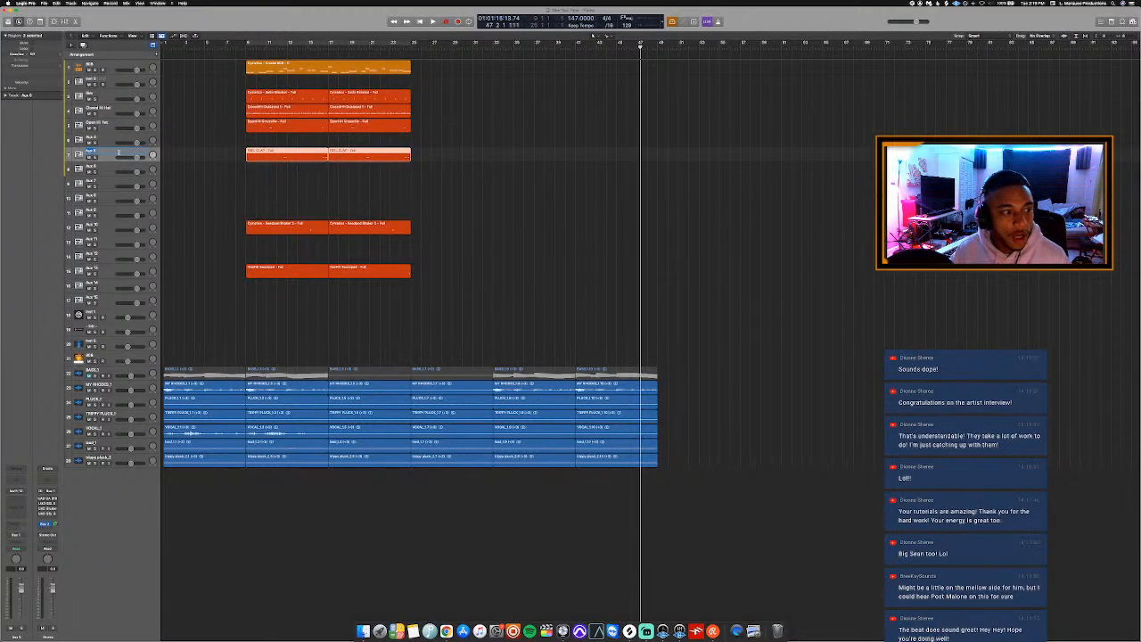
text(C)
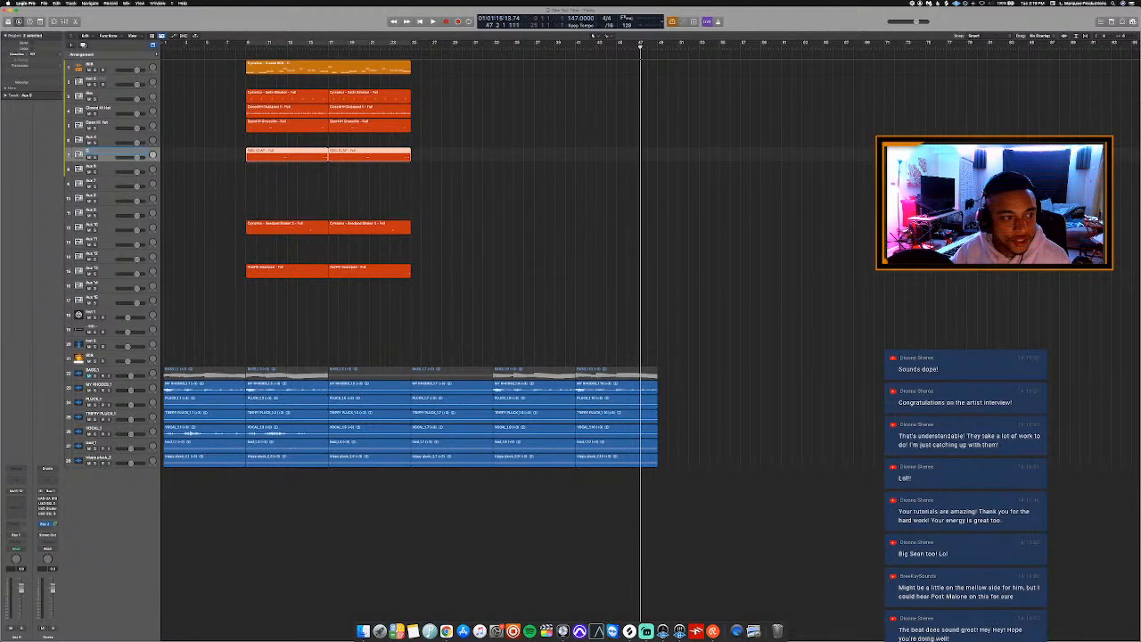
click(208, 184)
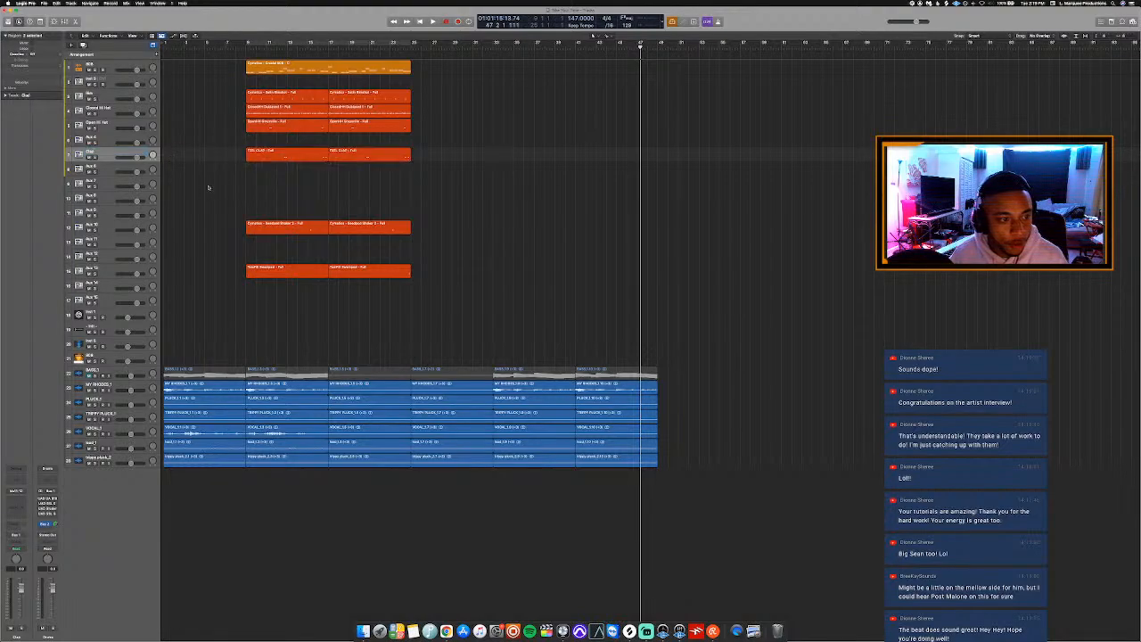
click(112, 227)
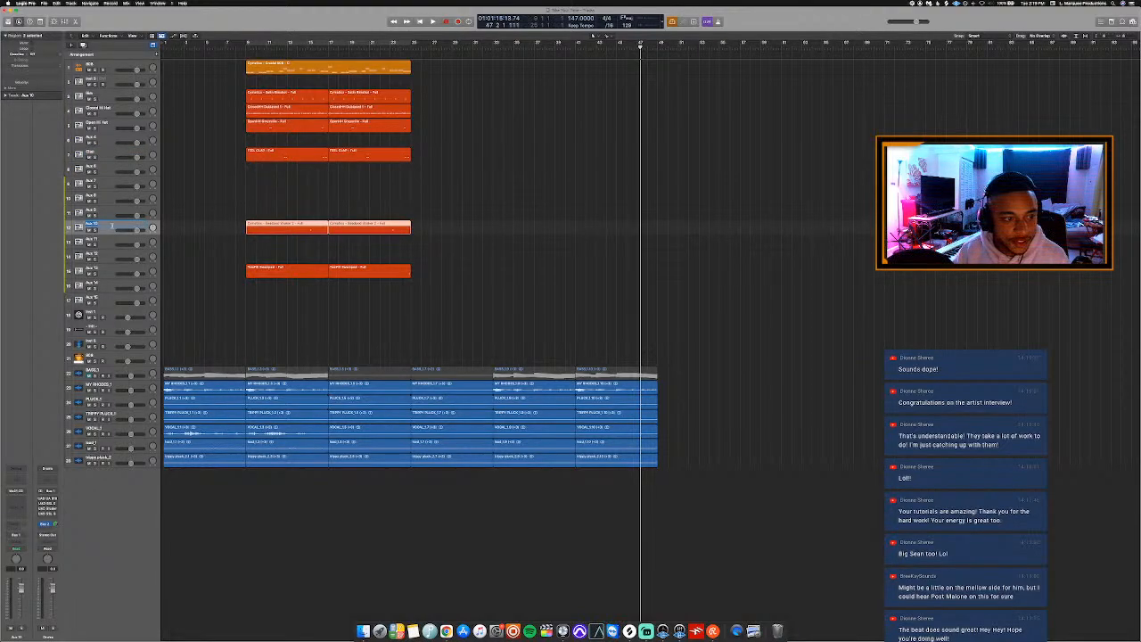
text(S)
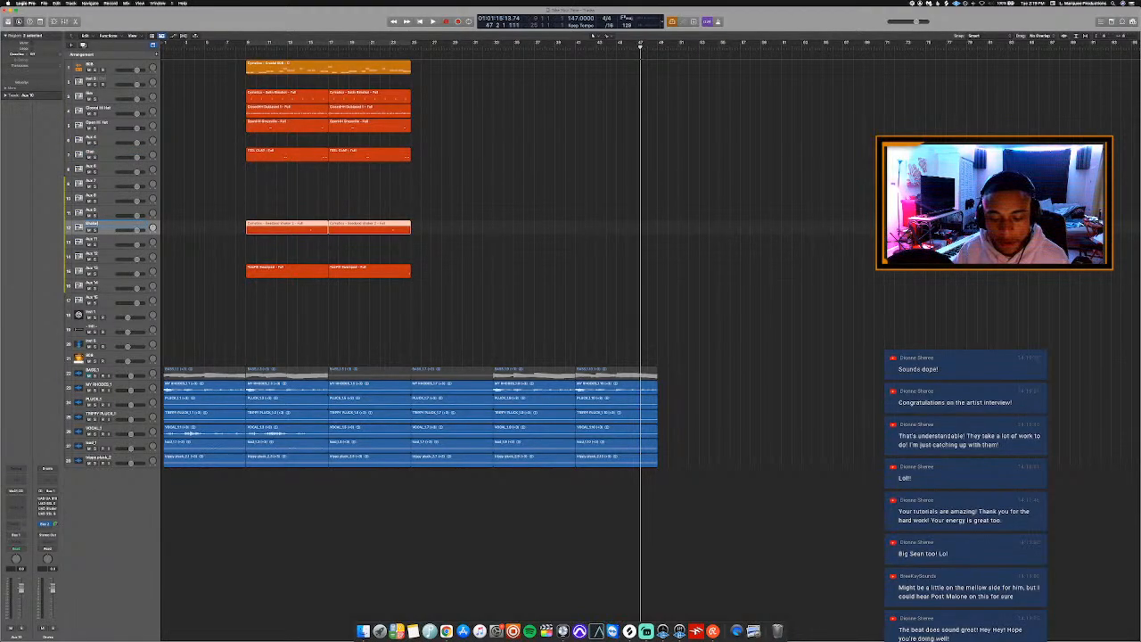
text(haker)
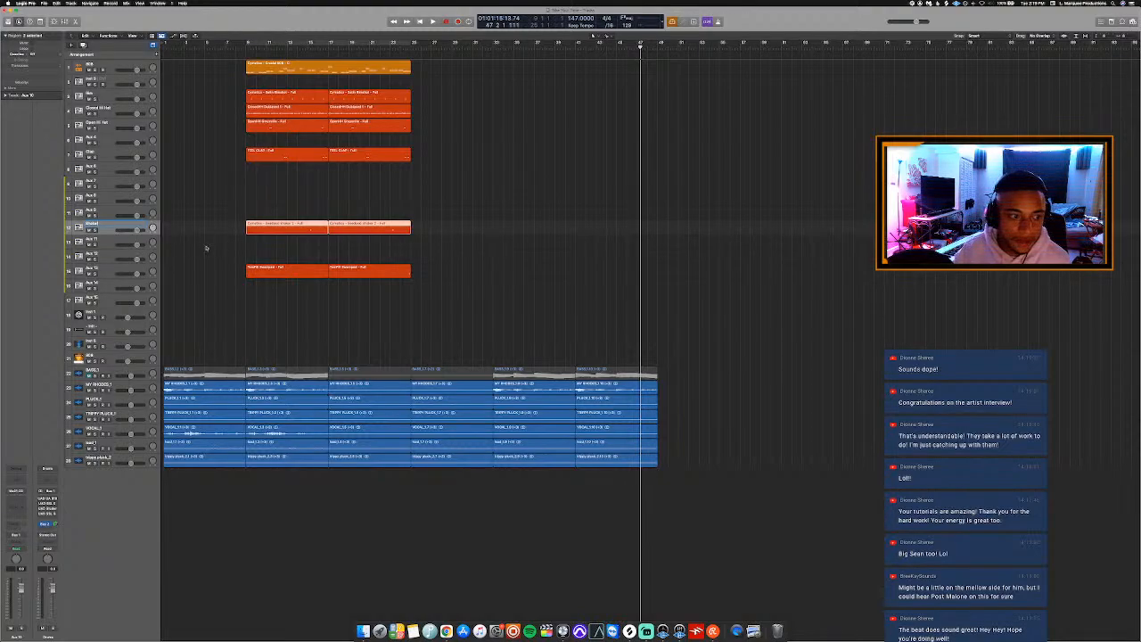
click(206, 247)
click(116, 268)
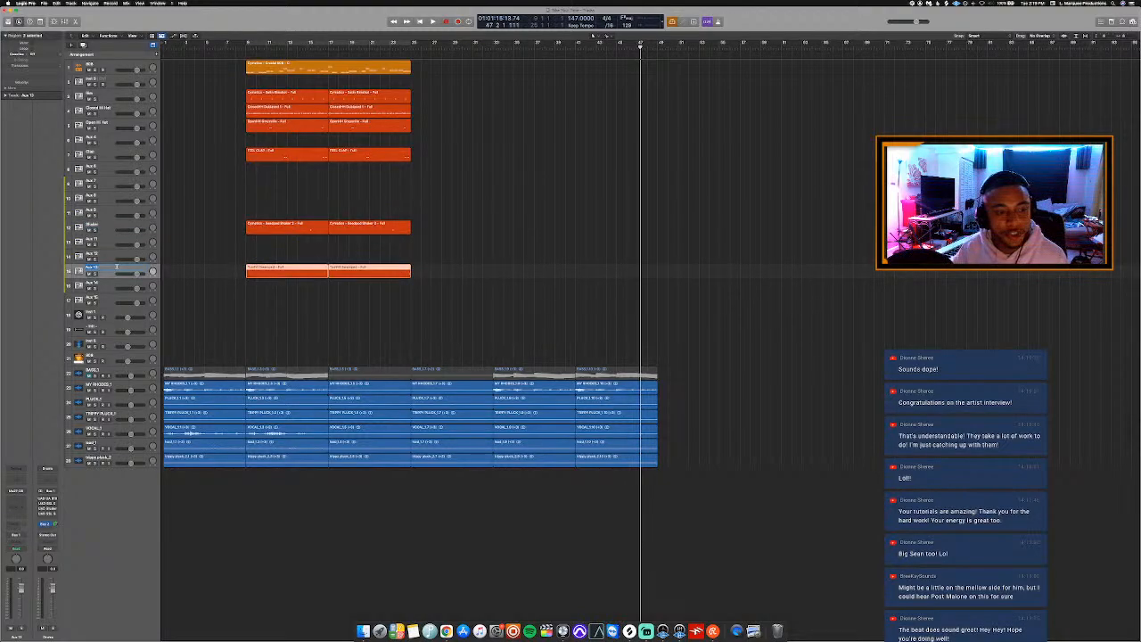
text(T)
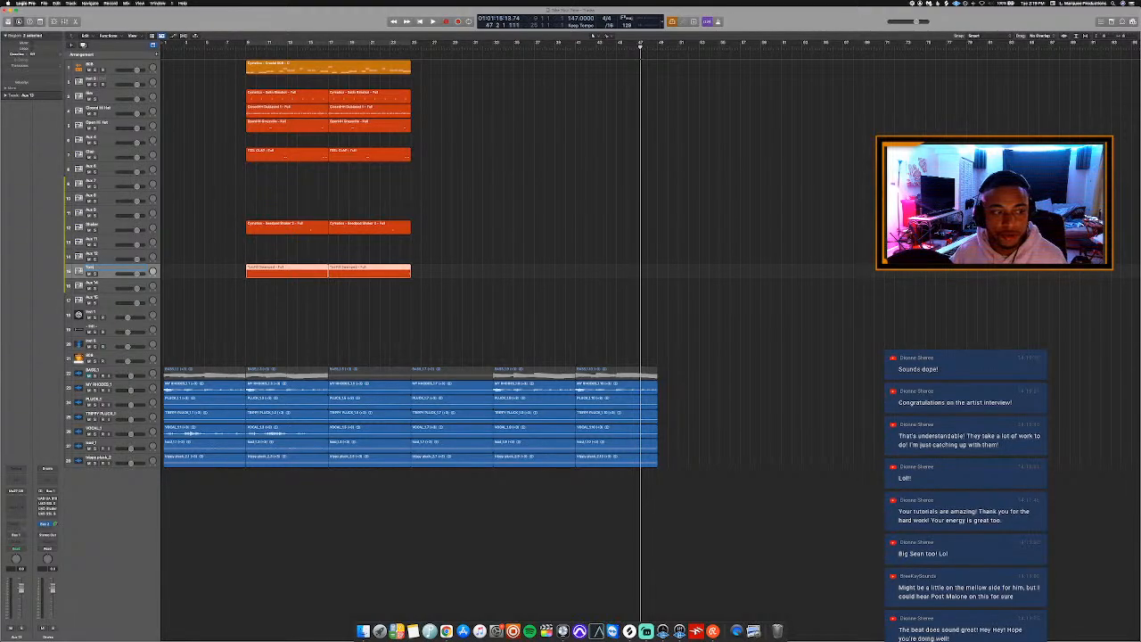
click(199, 265)
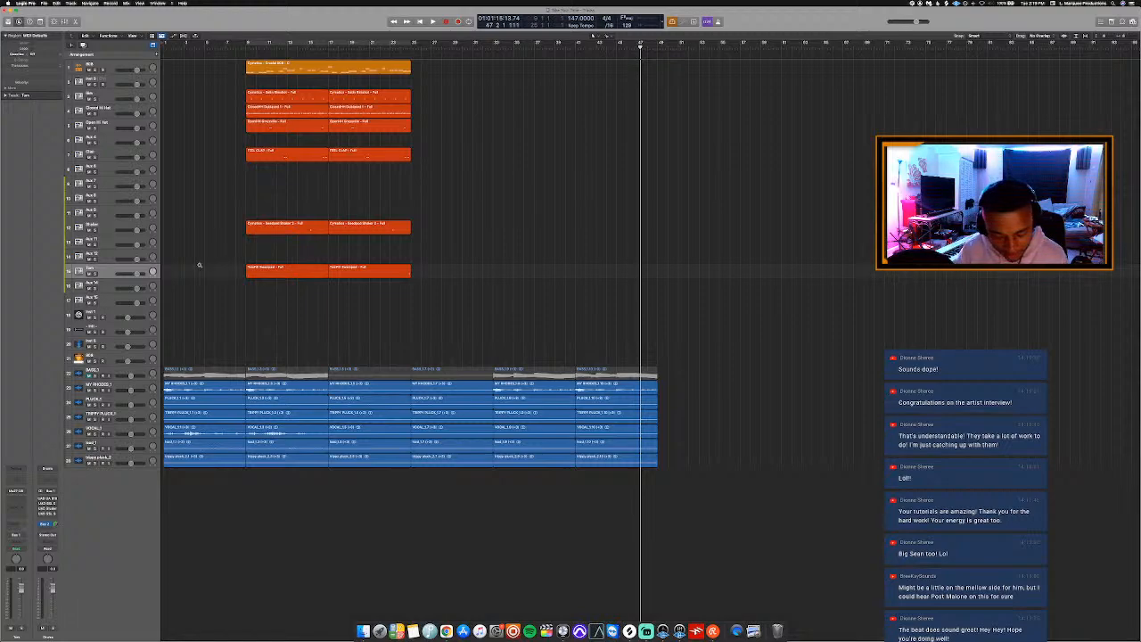
Colour the stem regions by section: dark green from bar 9, dark blue from bar 17 and olive from bar 25.
key(alt+c)
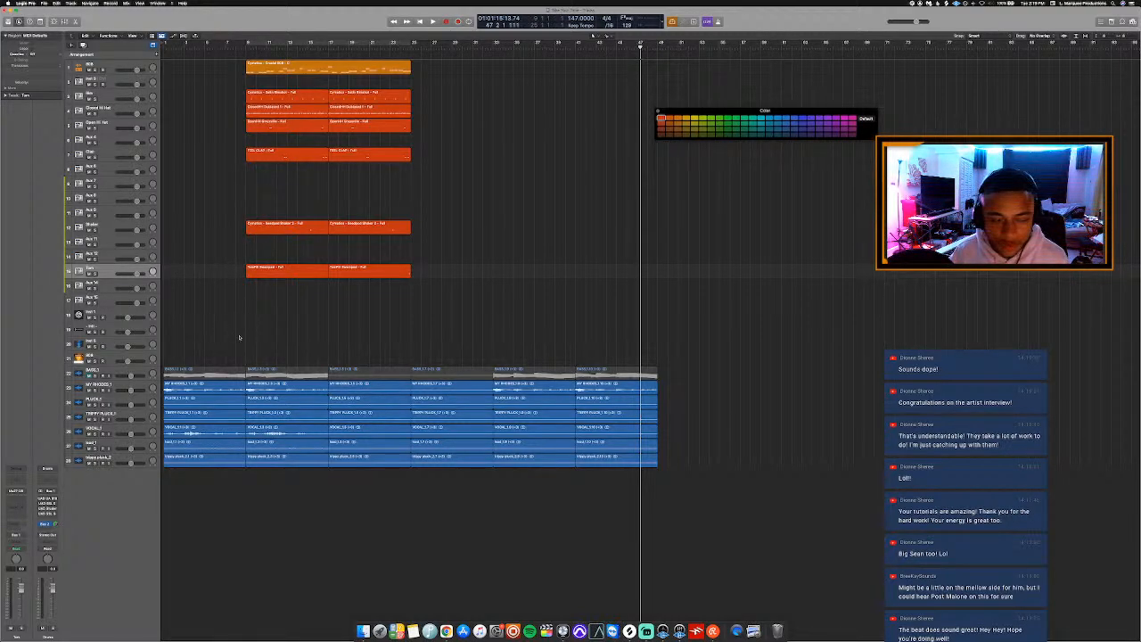
drag(278, 337, 278, 512)
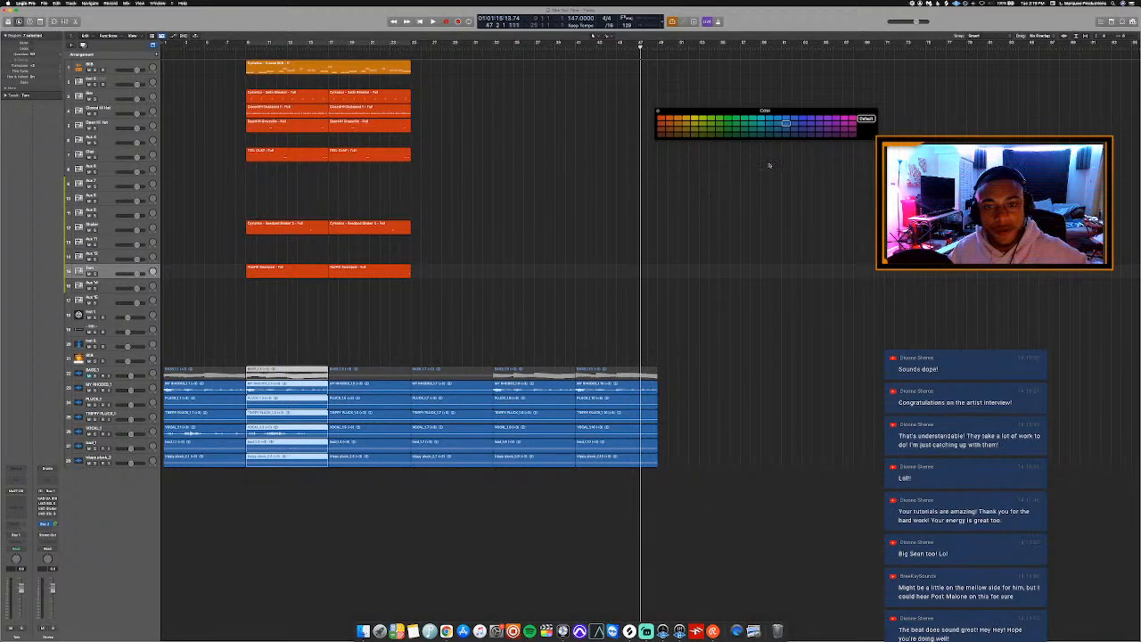
click(752, 128)
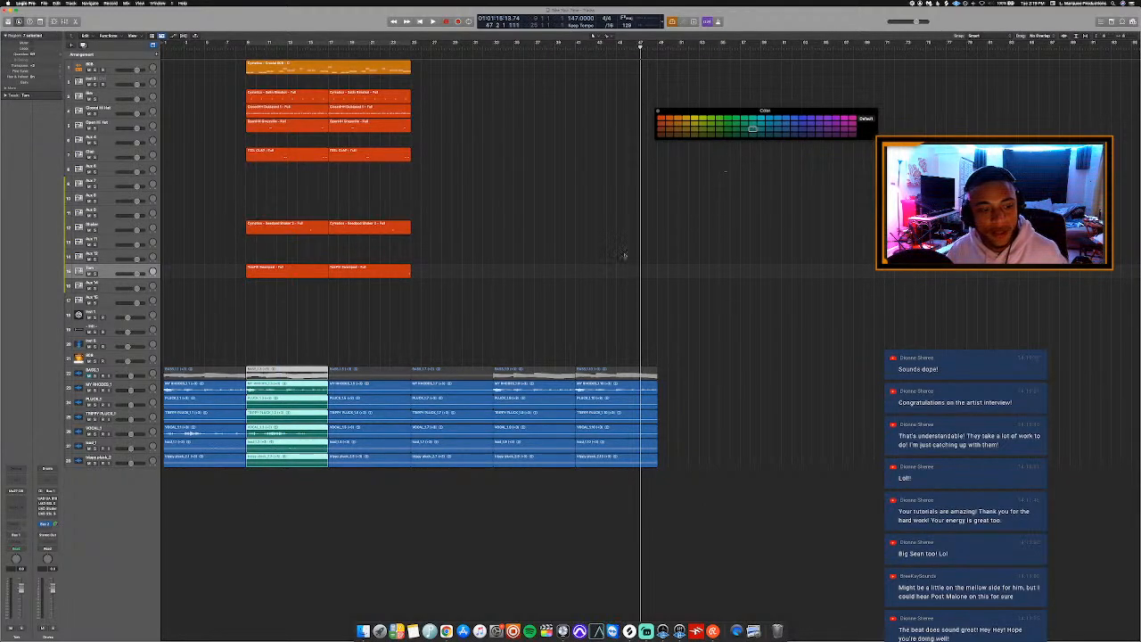
drag(387, 342, 399, 476)
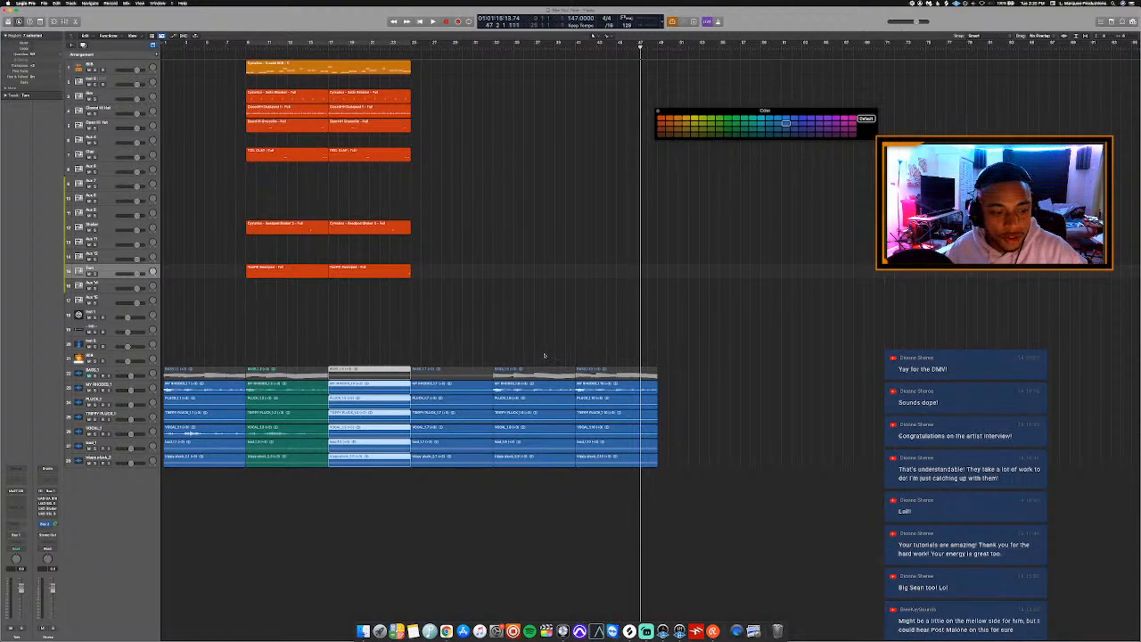
click(793, 129)
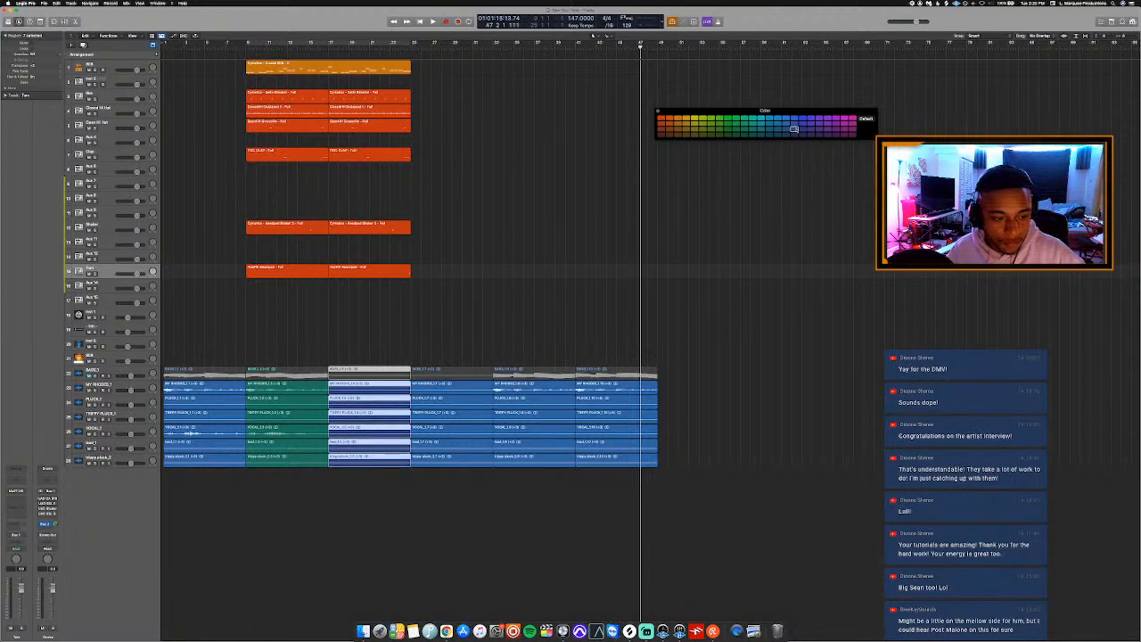
drag(468, 324, 463, 449)
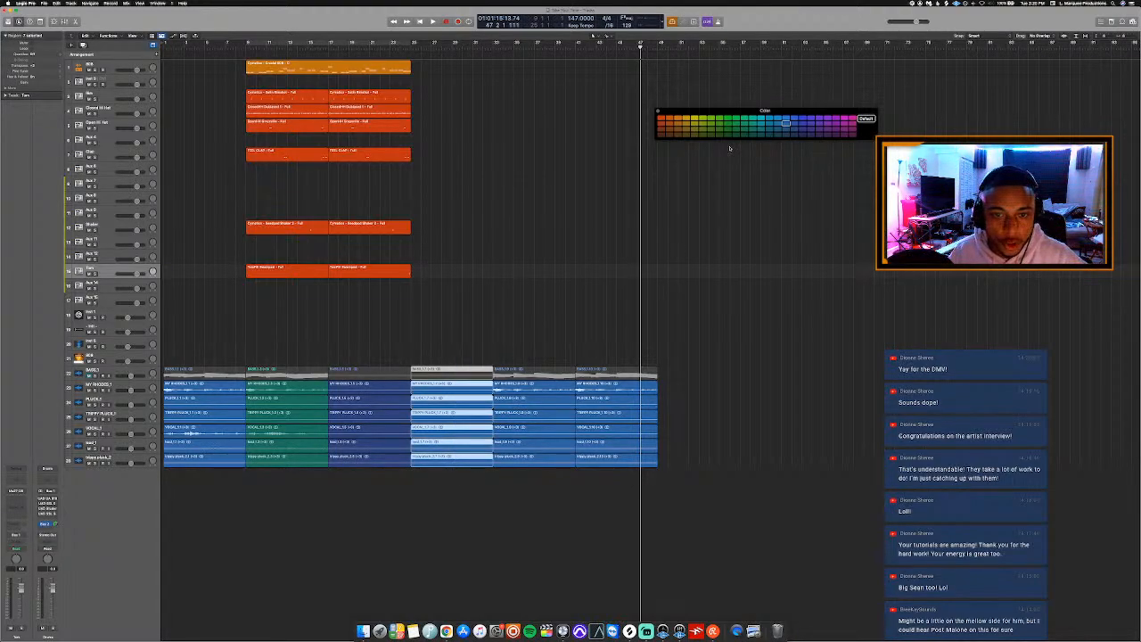
click(703, 134)
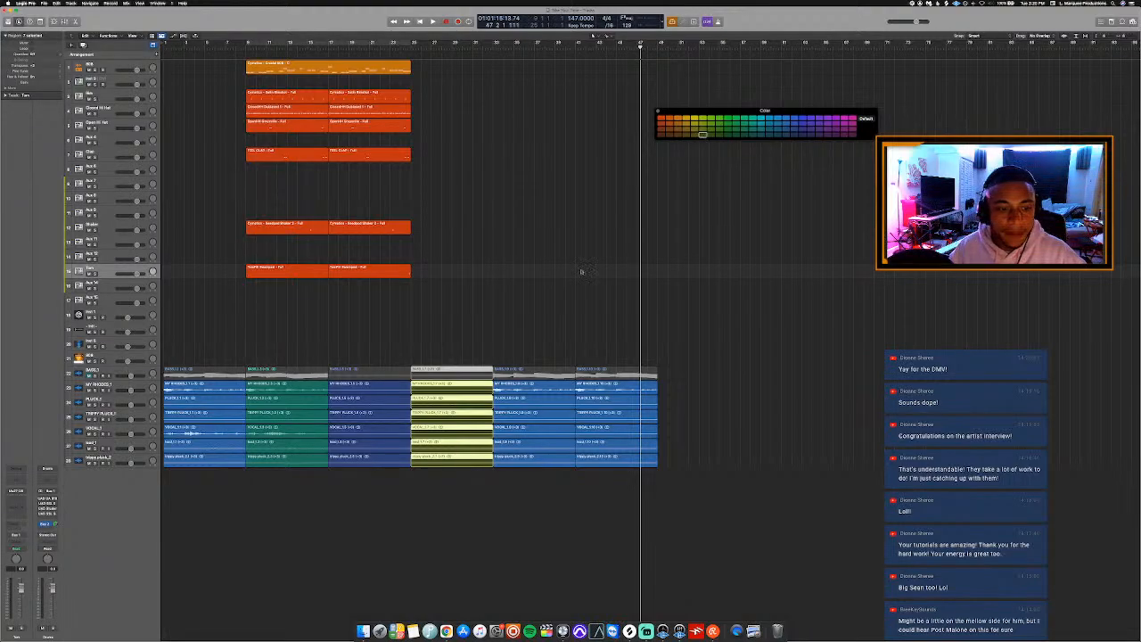
Colour the stem regions starting at bar 33 turquoise and those starting at bar 41 purple.
drag(540, 309, 540, 384)
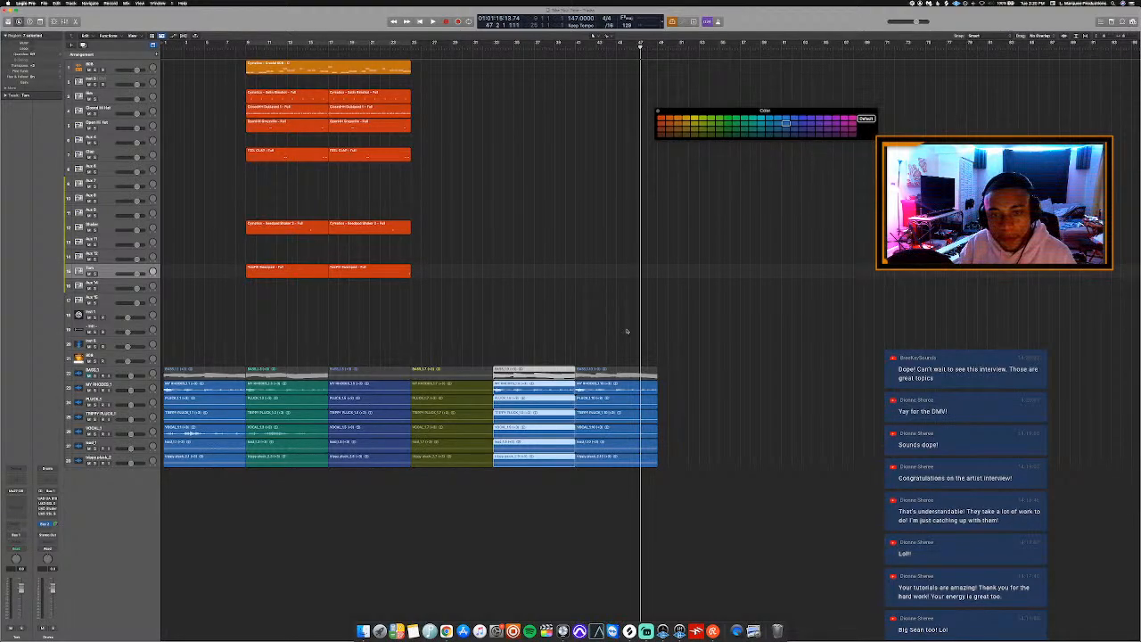
click(746, 127)
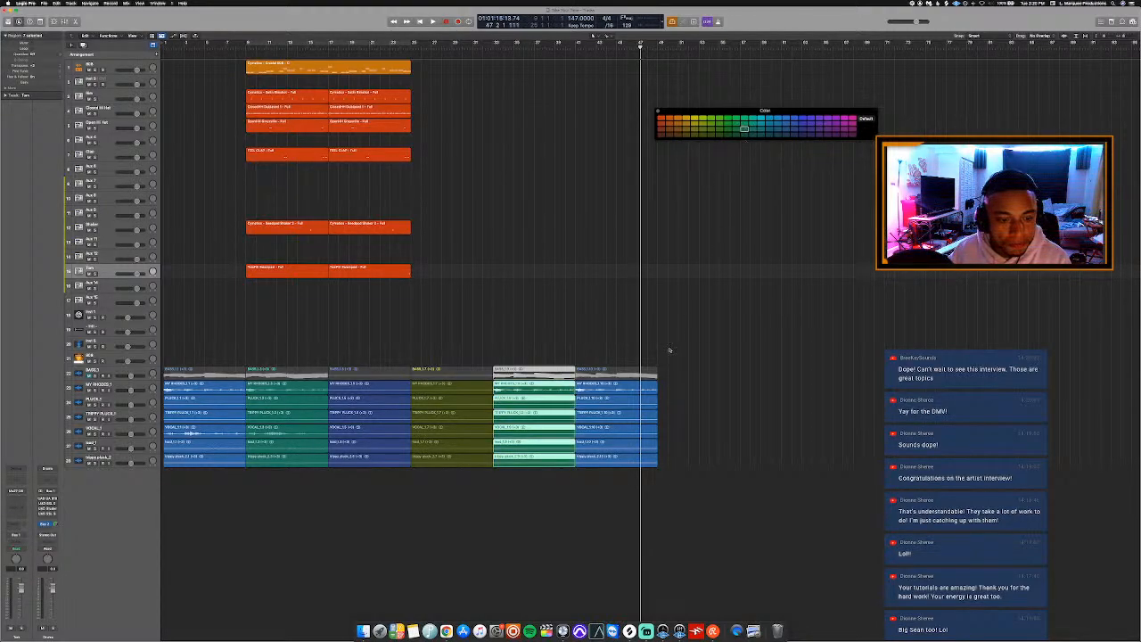
click(753, 120)
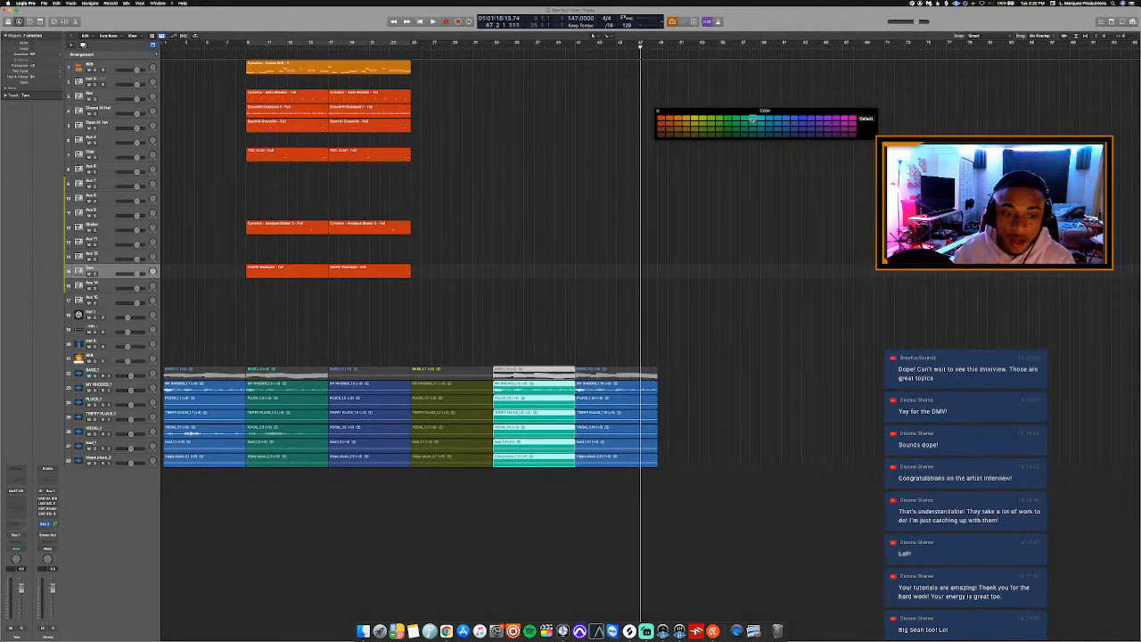
drag(717, 314, 627, 487)
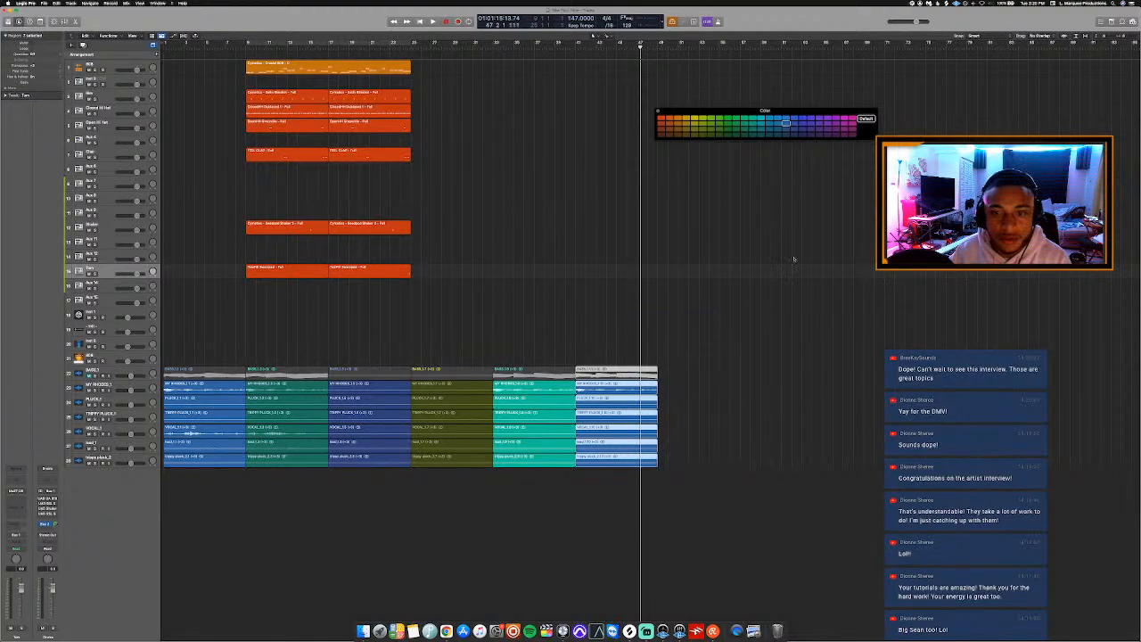
click(836, 128)
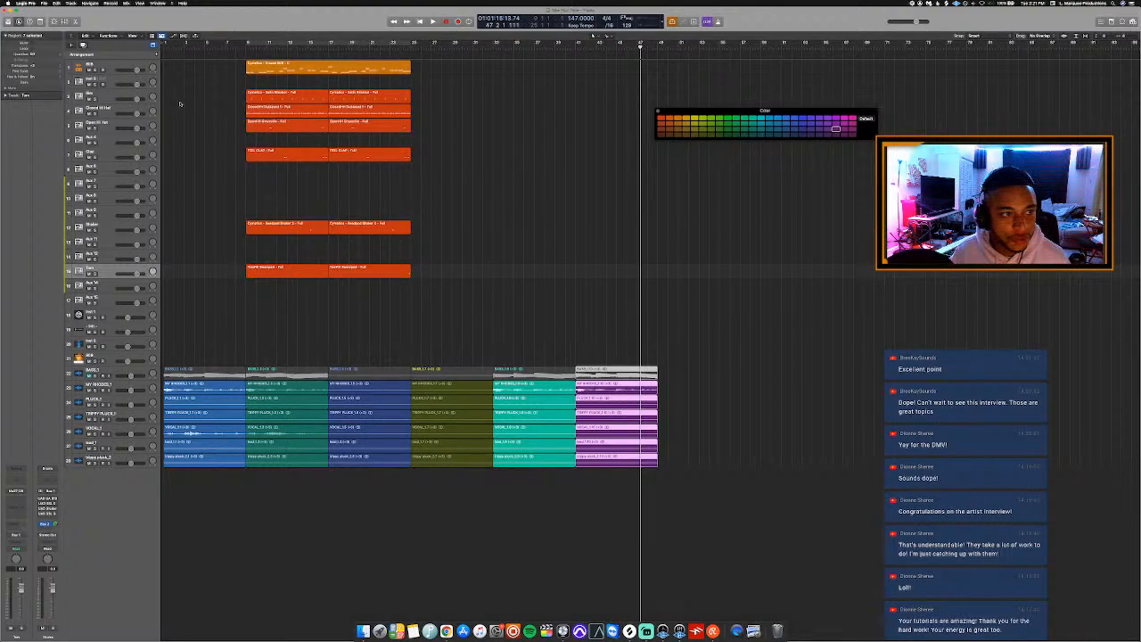
click(180, 102)
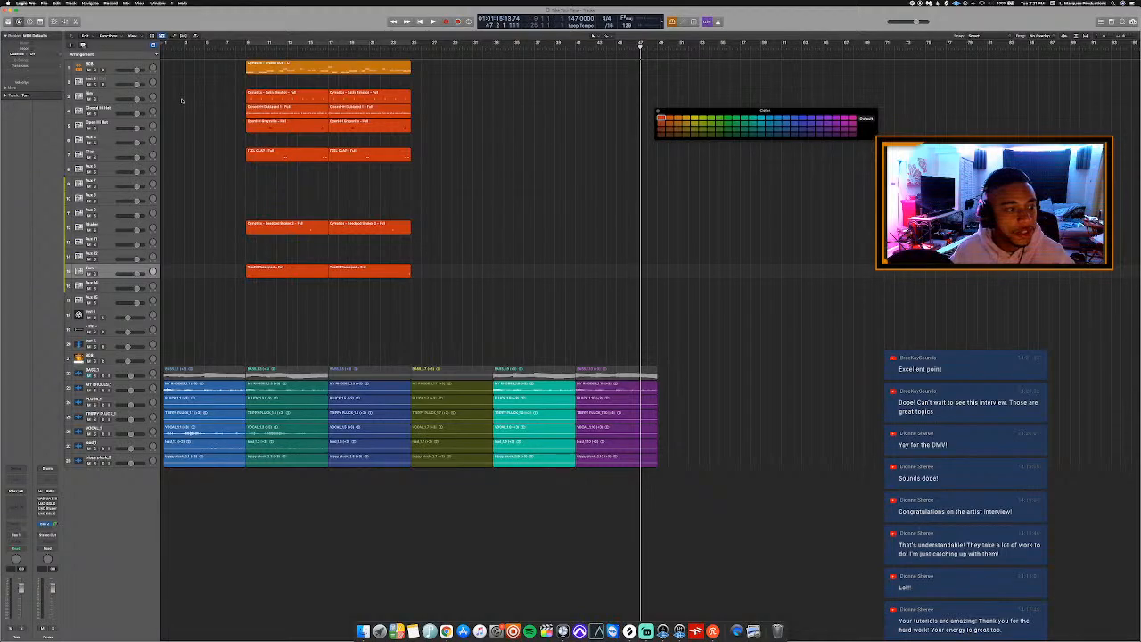
Name all regions in the arrangement after their tracks.
key(super+a)
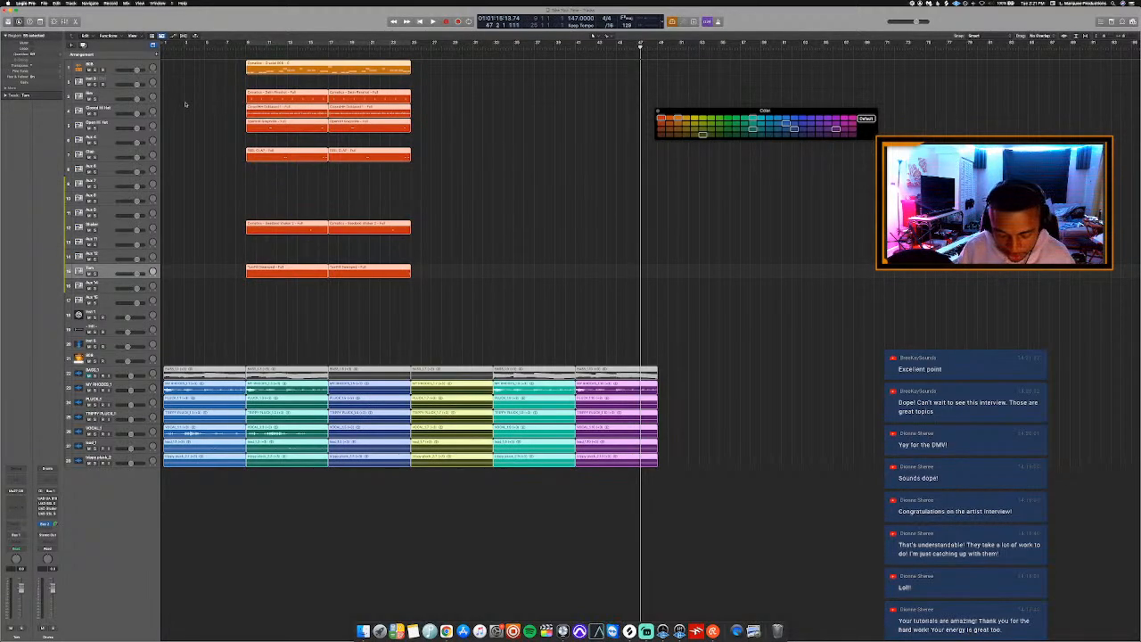
key(alt+shift+n)
click(186, 105)
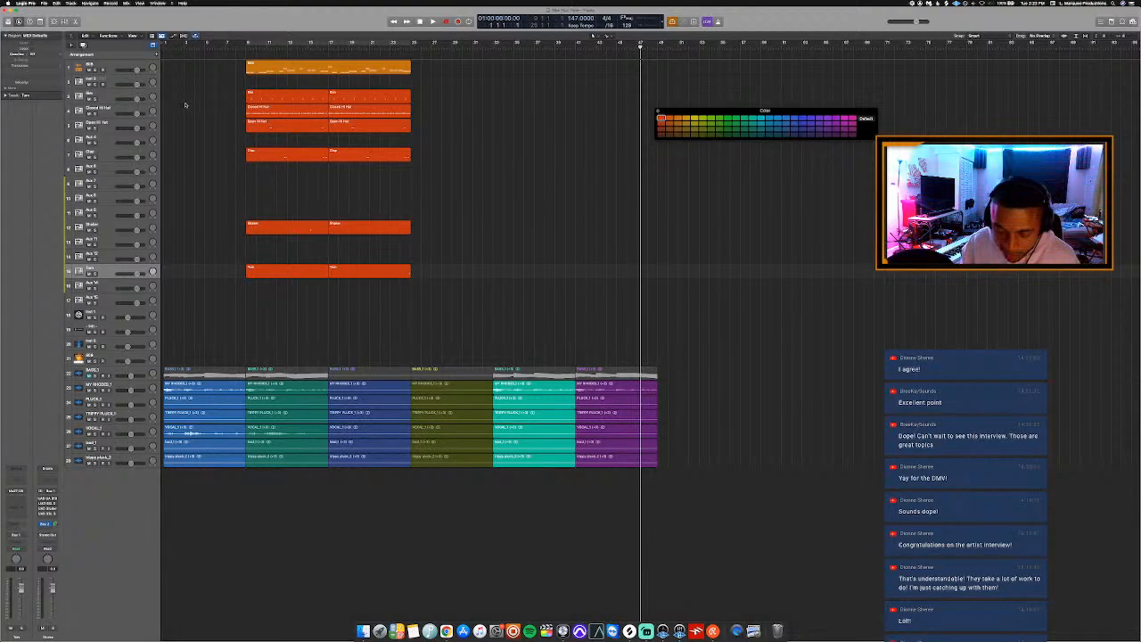
Play the song from the beginning and add an Intro arrangement marker over the first eight bars.
key(Return)
scroll(189, 89, up, 5)
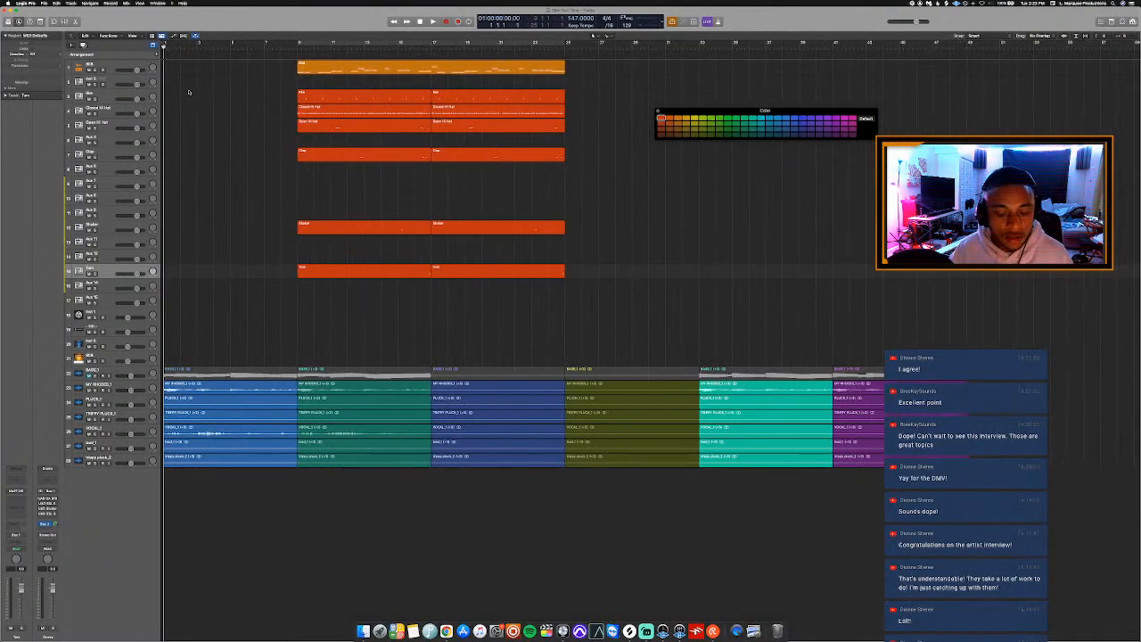
scroll(191, 91, down, 3)
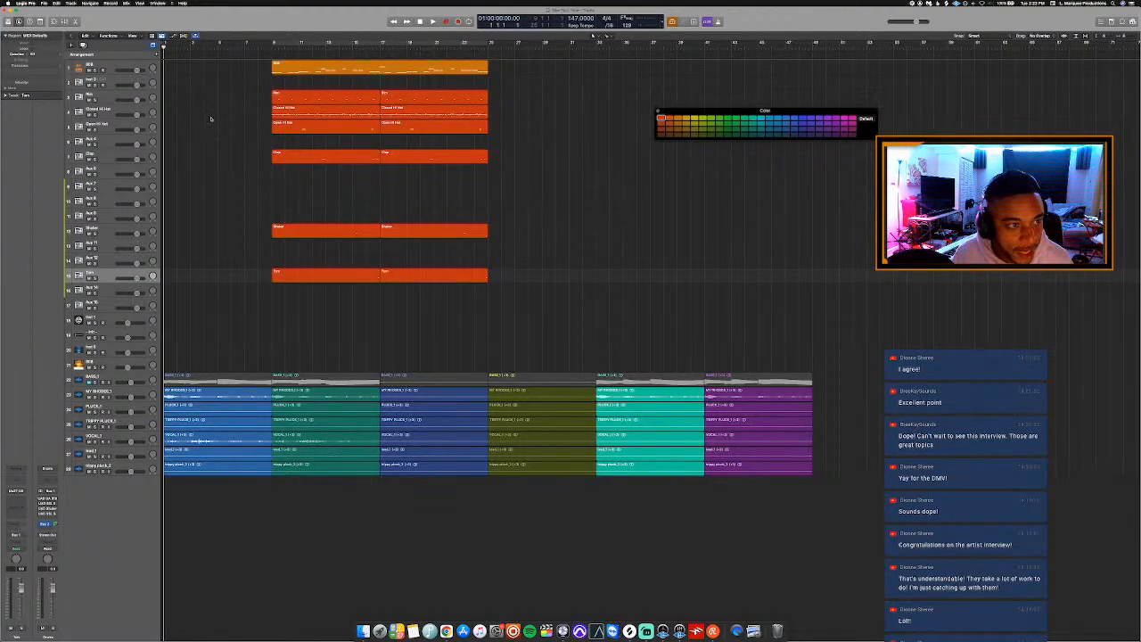
key(space)
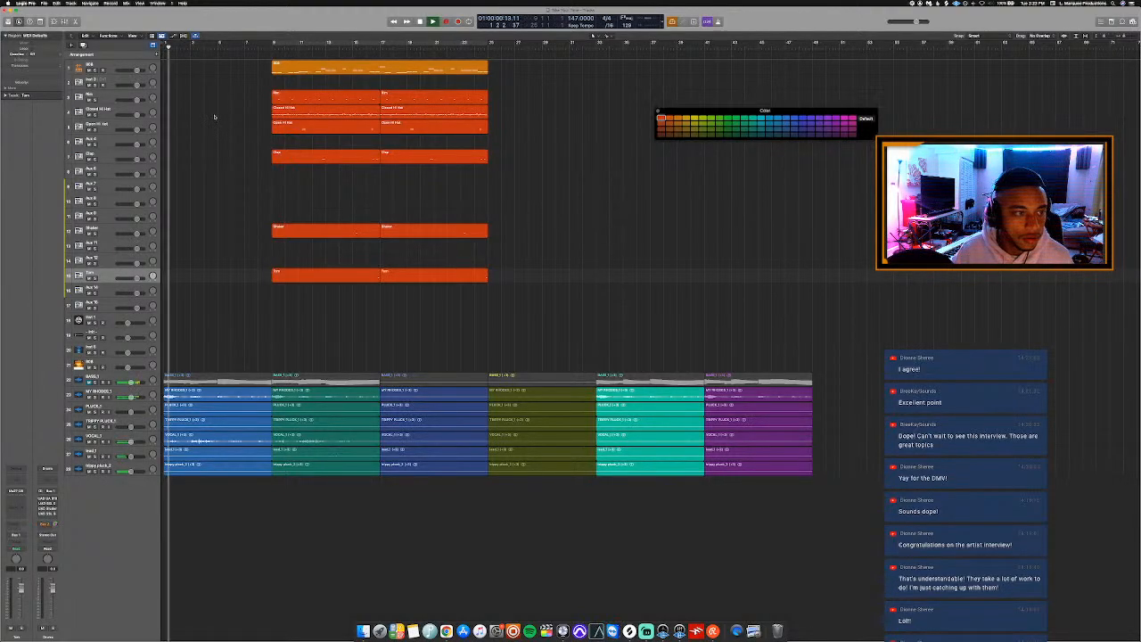
click(157, 54)
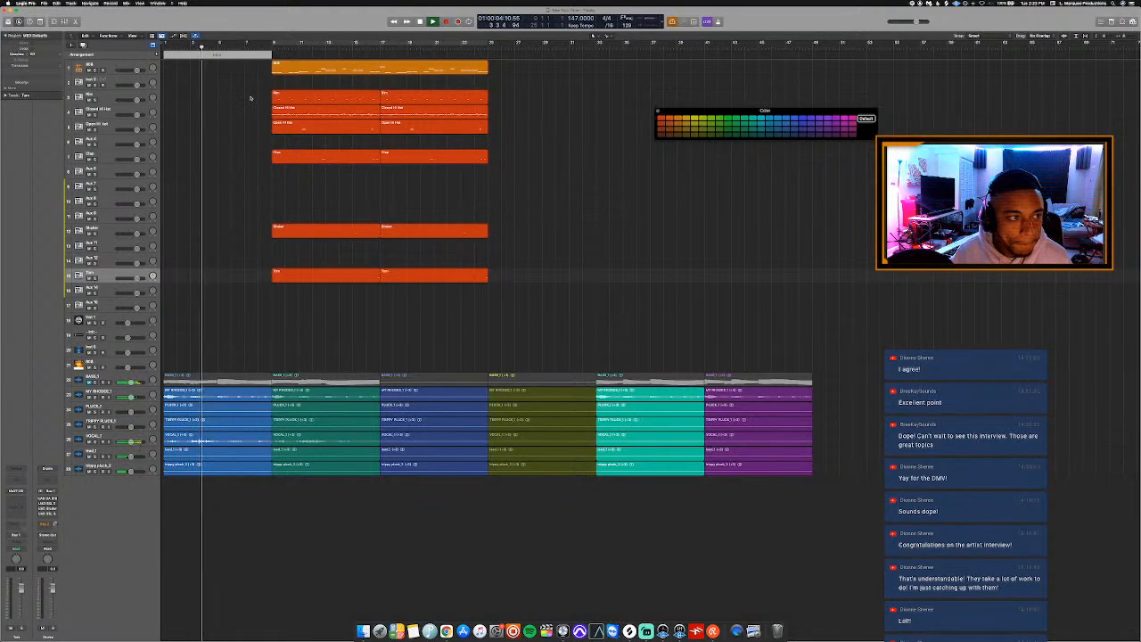
Add a Chorus arrangement marker from bar 9 and another marker from bar 17, changing its type to Verse.
scroll(247, 99, up, 1)
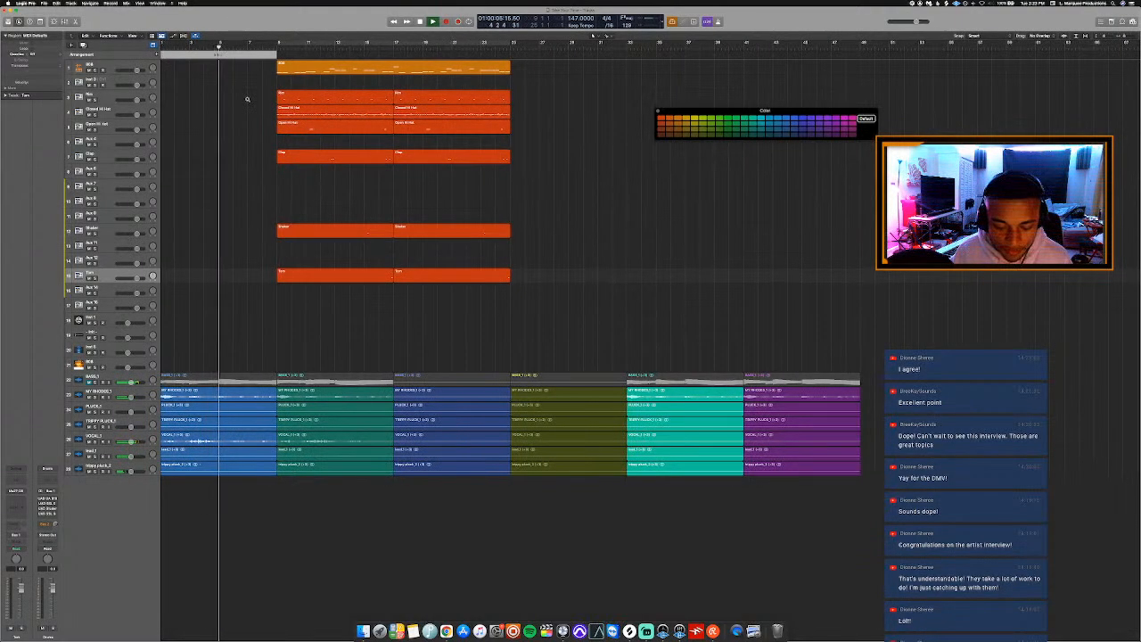
scroll(246, 96, up, 1)
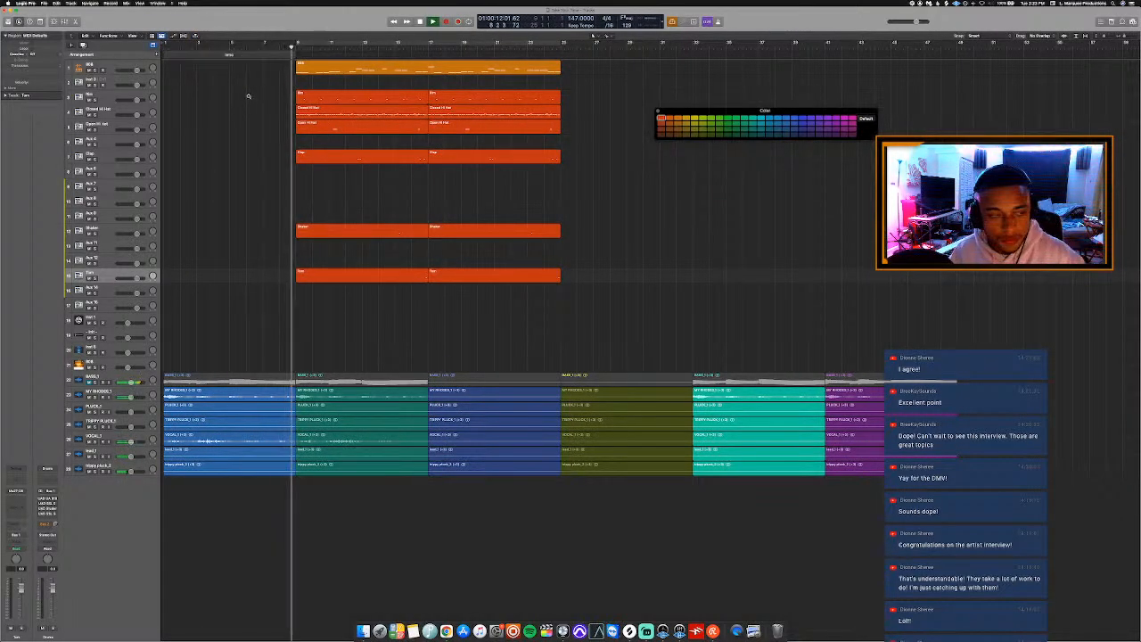
scroll(249, 96, up, 1)
scroll(262, 100, left, 1)
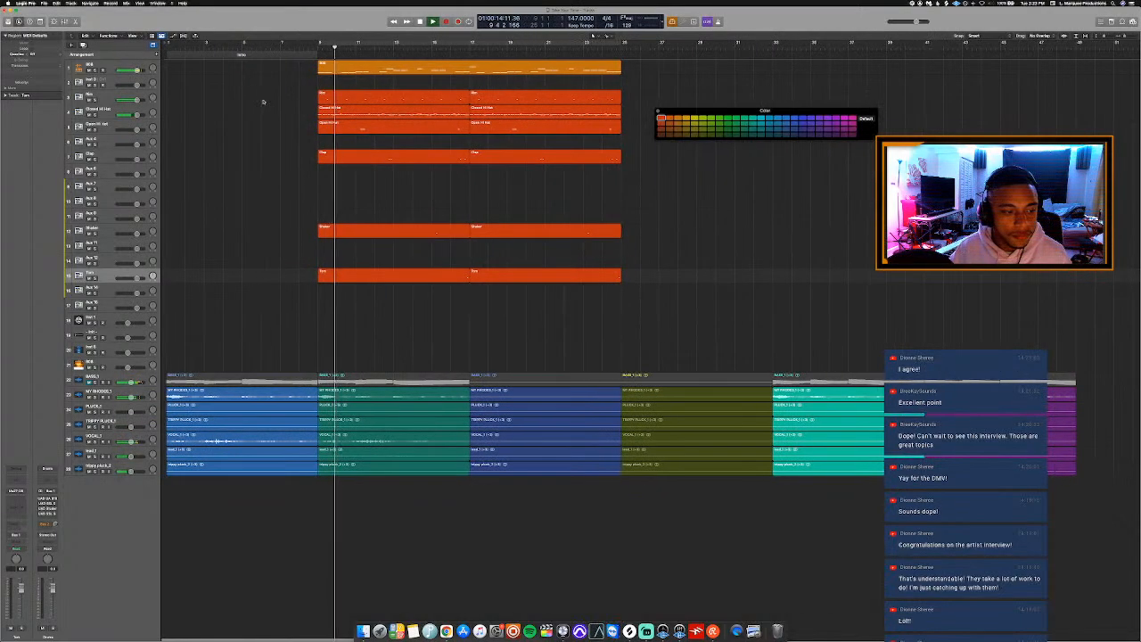
scroll(263, 100, down, 3)
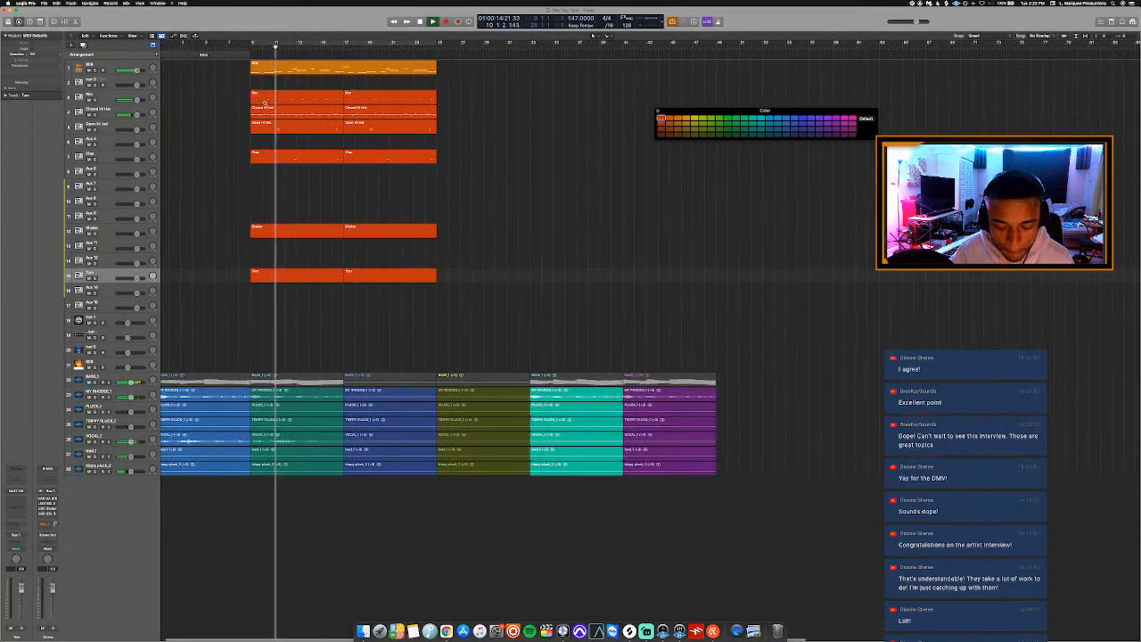
scroll(290, 153, left, 1)
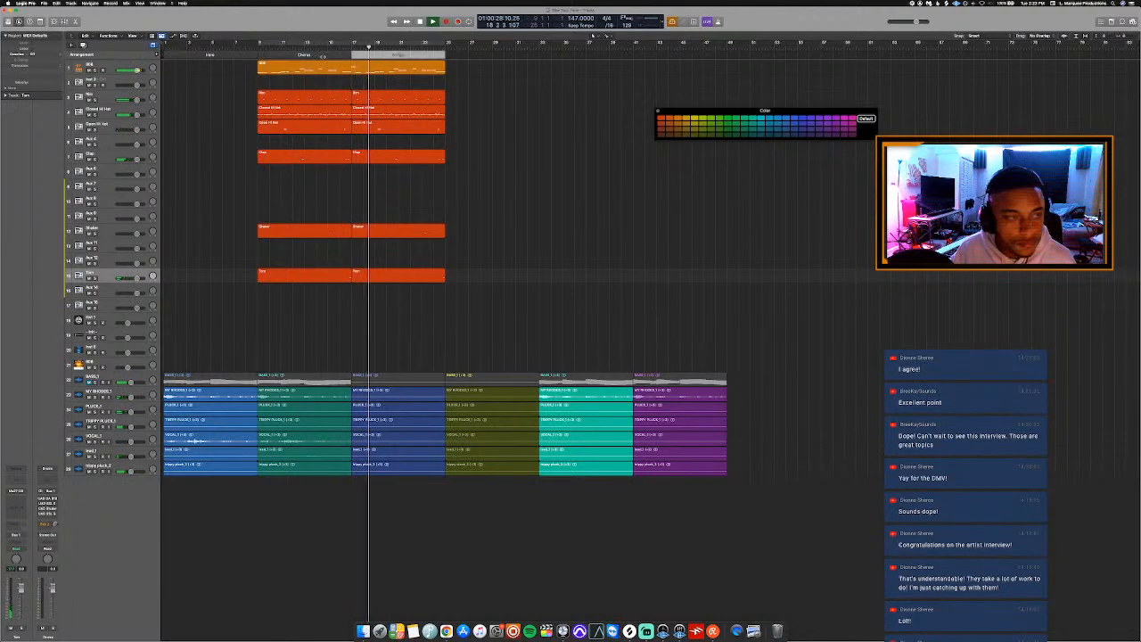
click(401, 55)
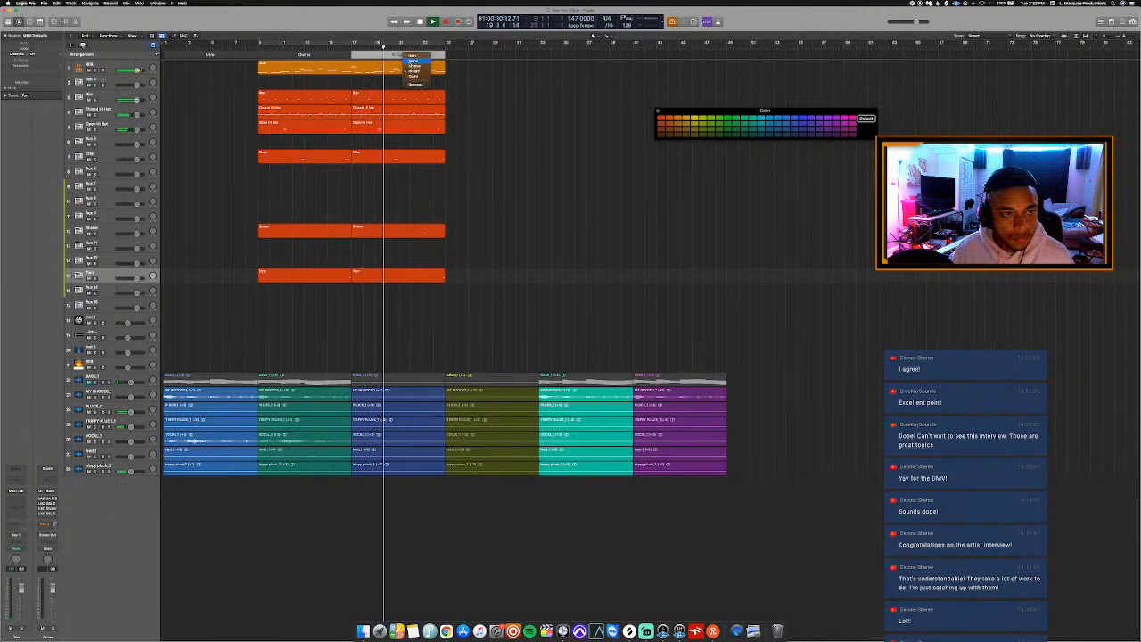
click(413, 61)
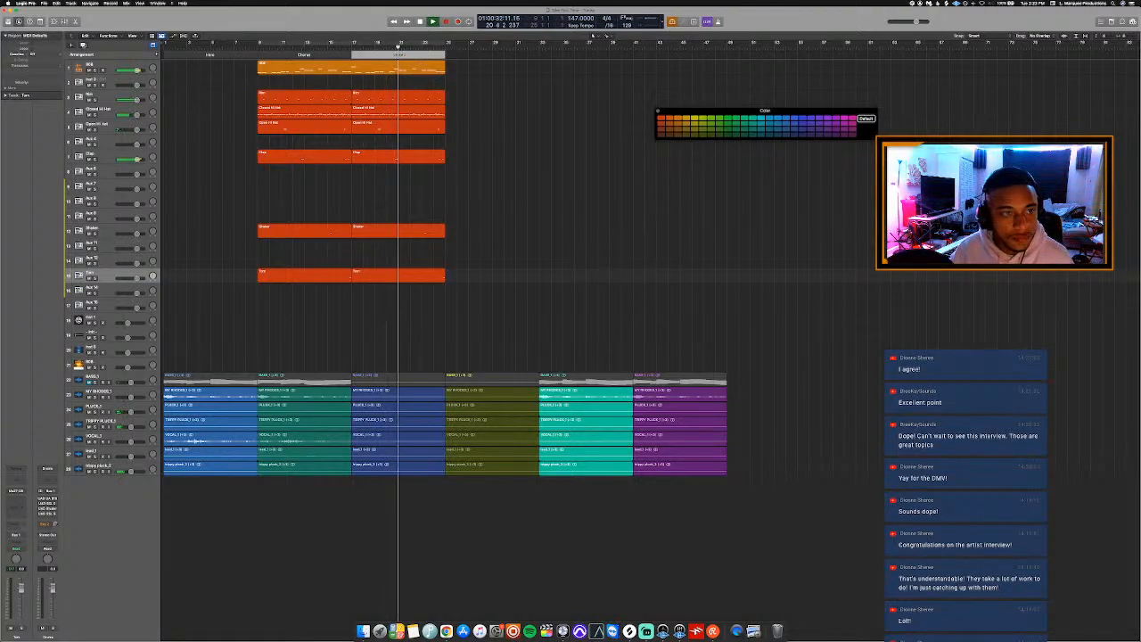
Stop playback and repeat the 808 region once so the copy starts at bar 25.
key(space)
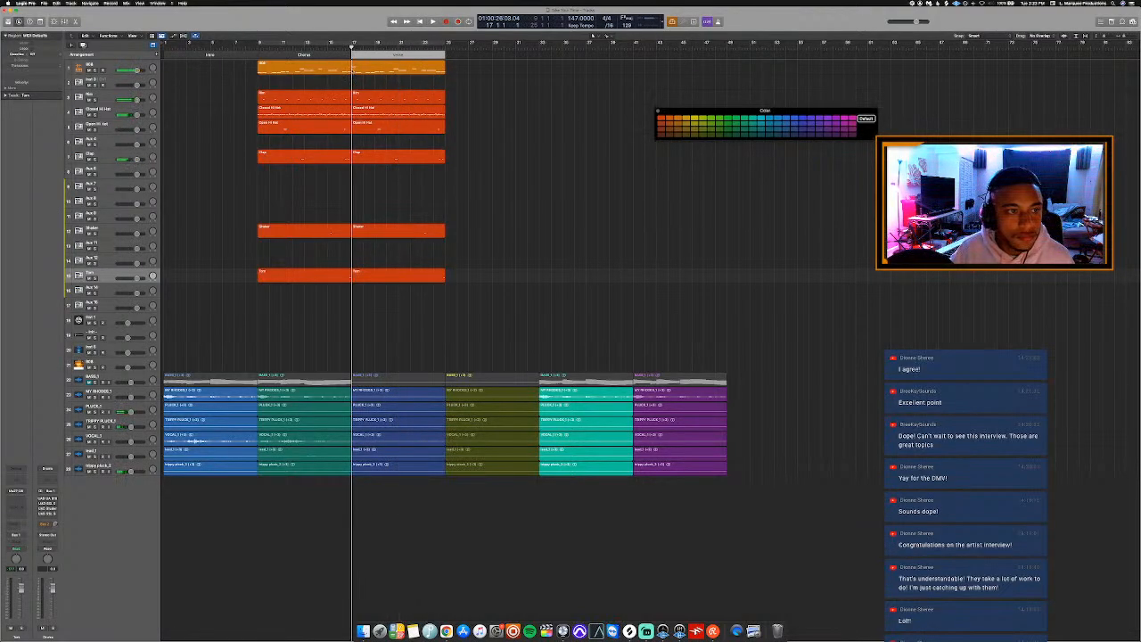
click(356, 73)
key(super+r)
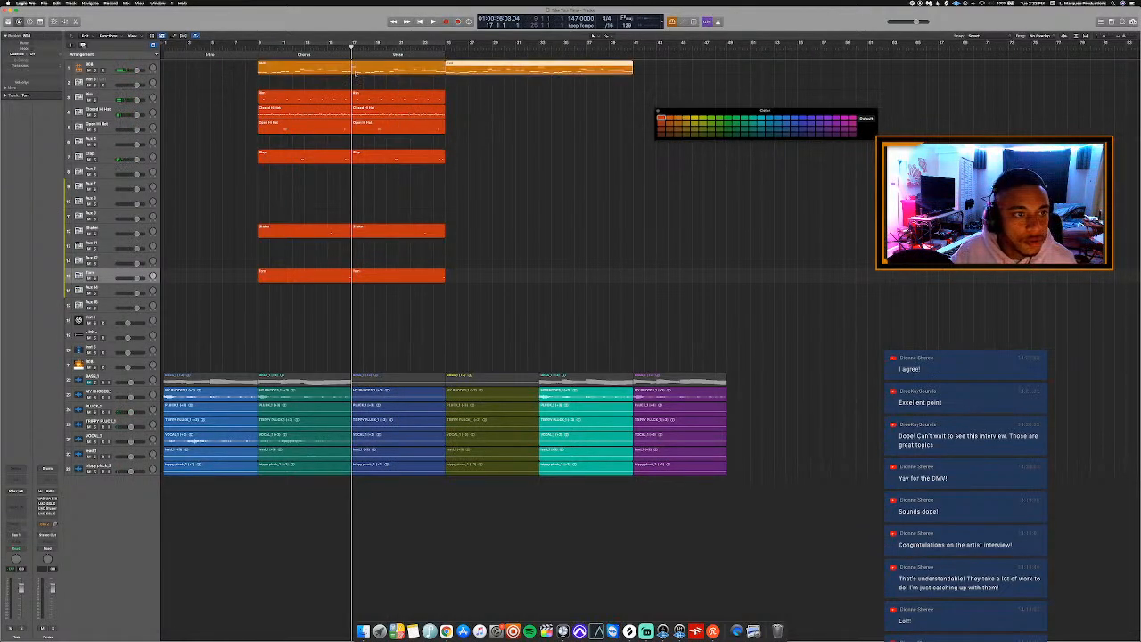
Try splitting the first 808 region near bar 17 with overlapping notes kept, and replacing its second half with a repeat of the first.
key(super+t)
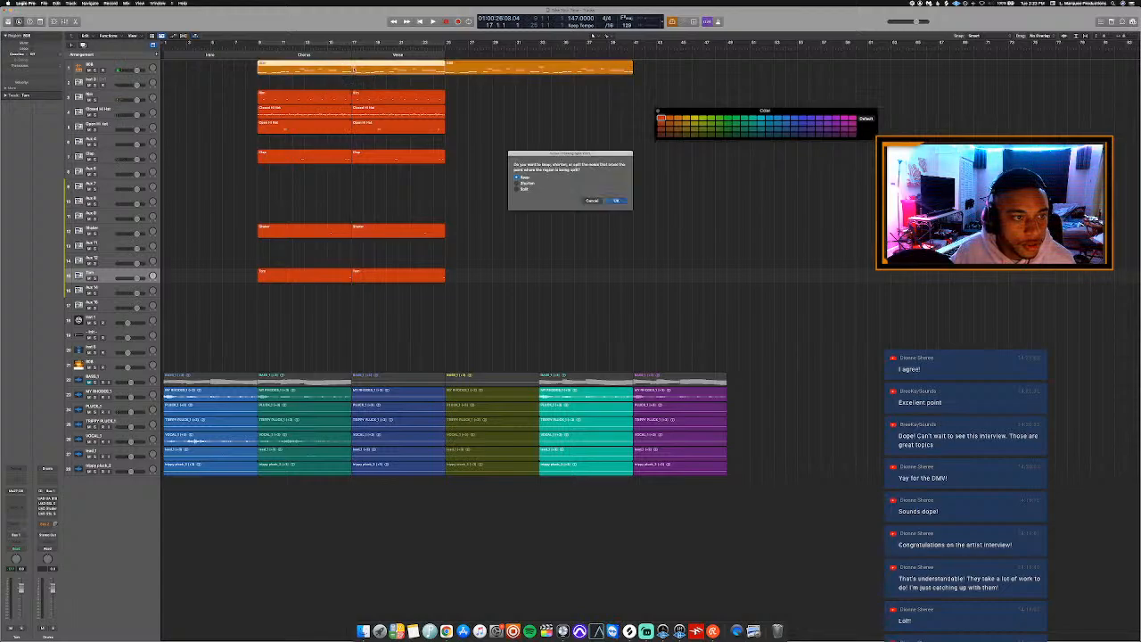
key(Return)
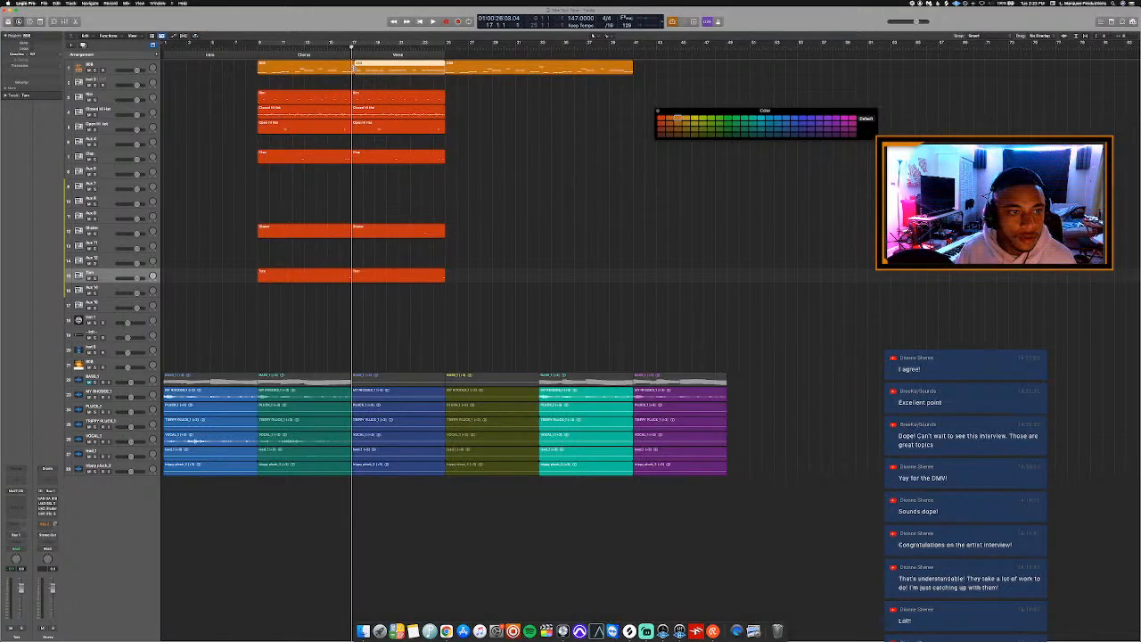
key(Delete)
click(353, 69)
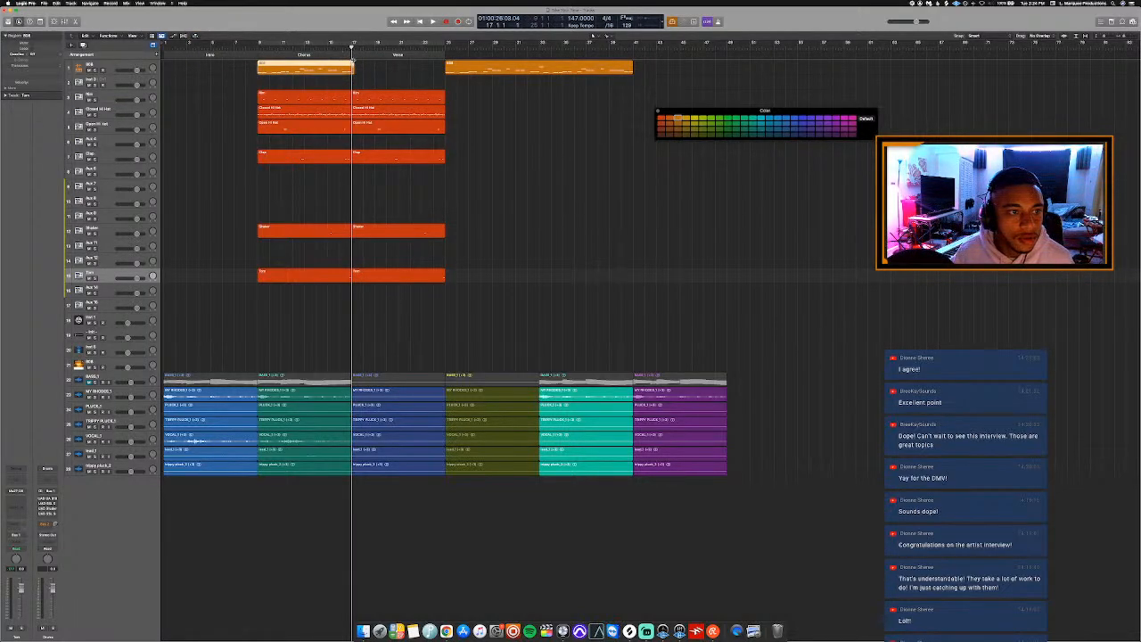
key(super+r)
key(super+z)
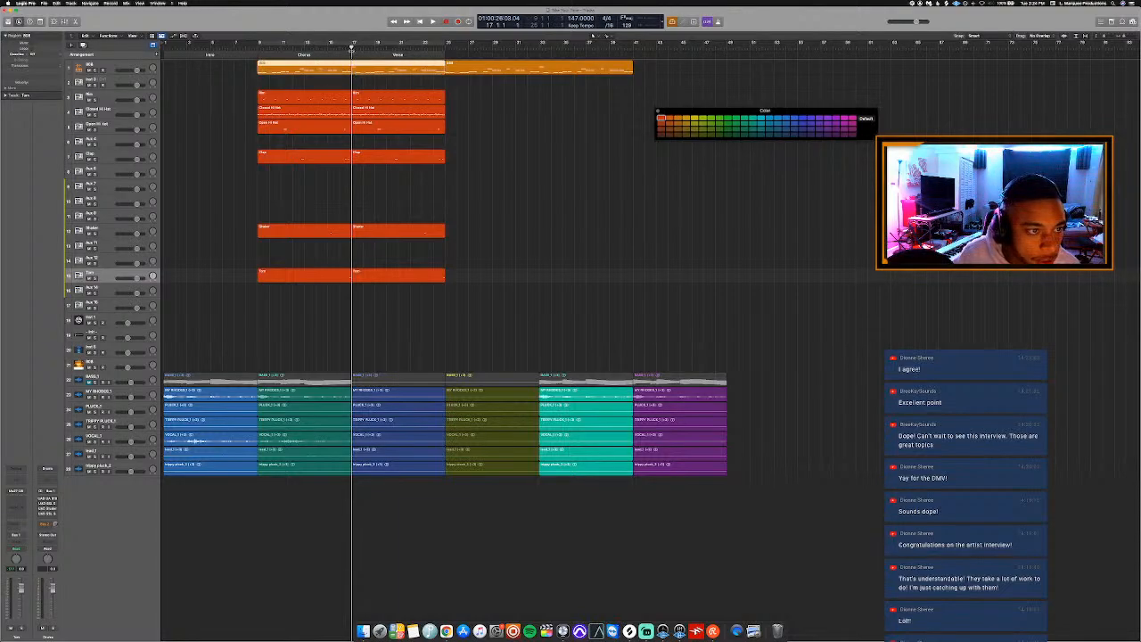
Split the first 808 region at bar 17, delete its second half and repeat the first half in its place.
click(353, 74)
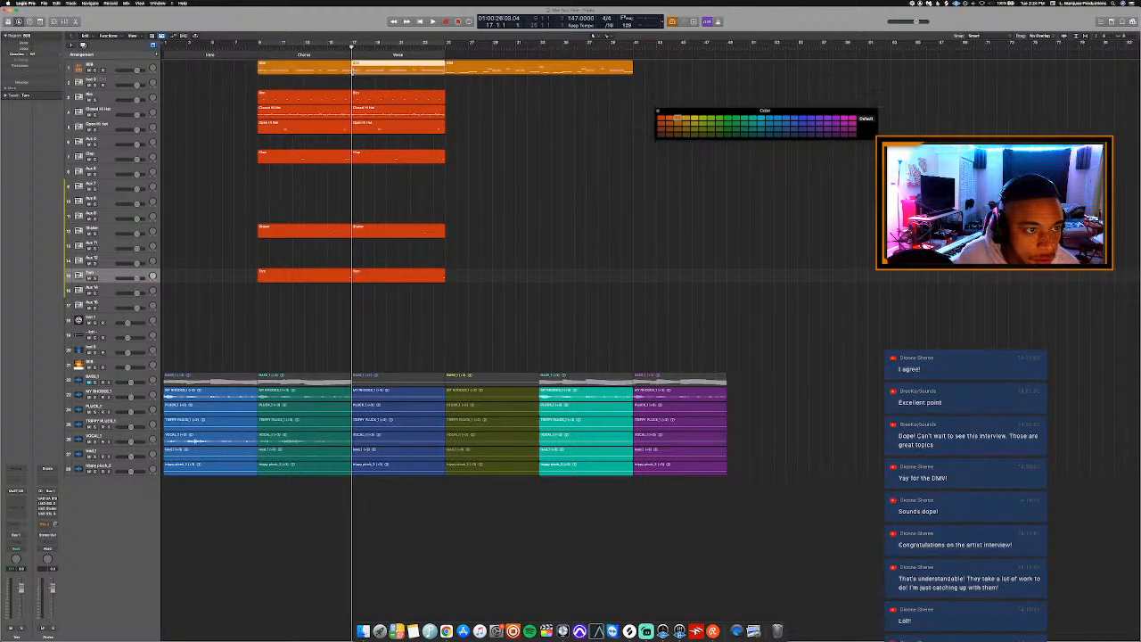
key(Delete)
click(310, 50)
click(310, 67)
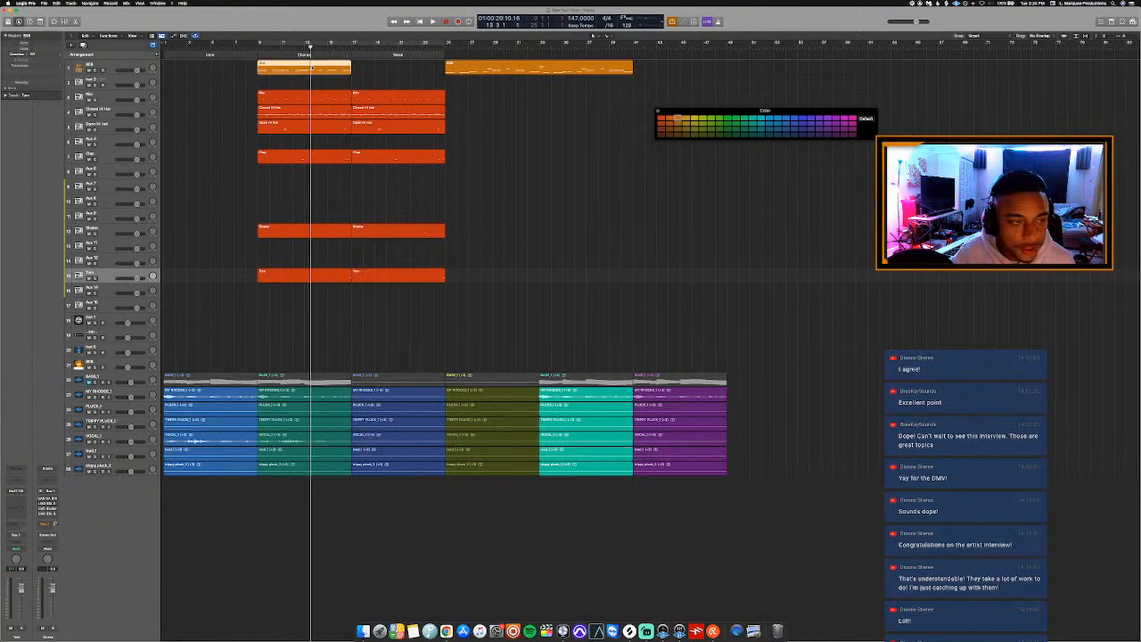
key(super+r)
Play the arrangement from the Chorus into the Verse to review how the 808 and drums cross the section change.
key(space)
key(super+Right)
key(super+Right)
key(super+Right)
key(super+Right)
key(super+Right)
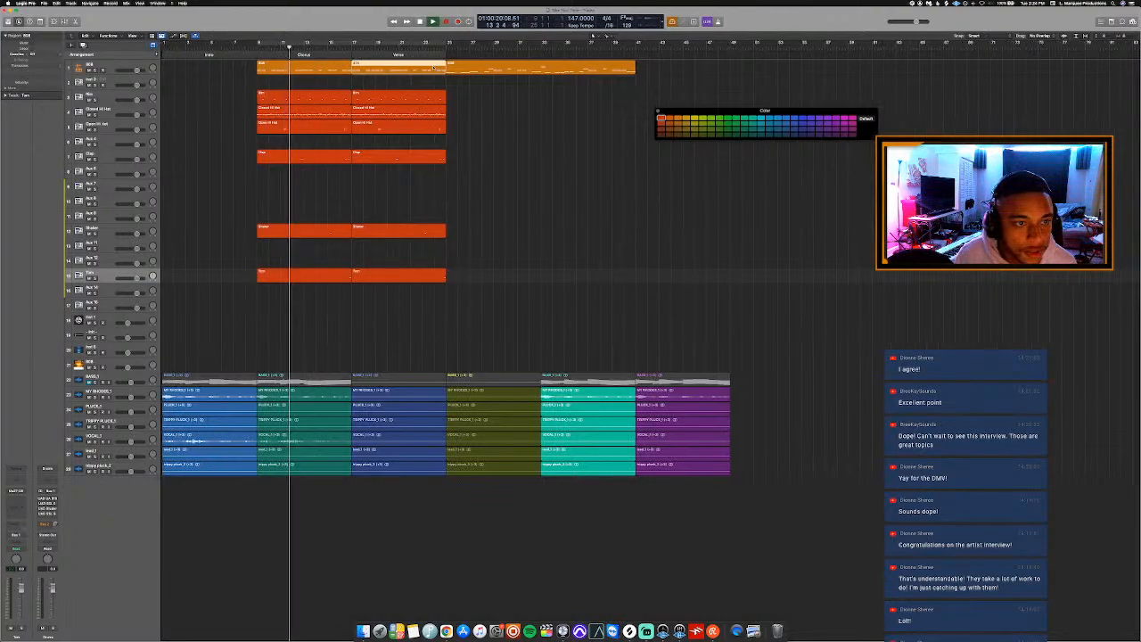
key(super+Right)
key(super+Right)
key(super+Right)
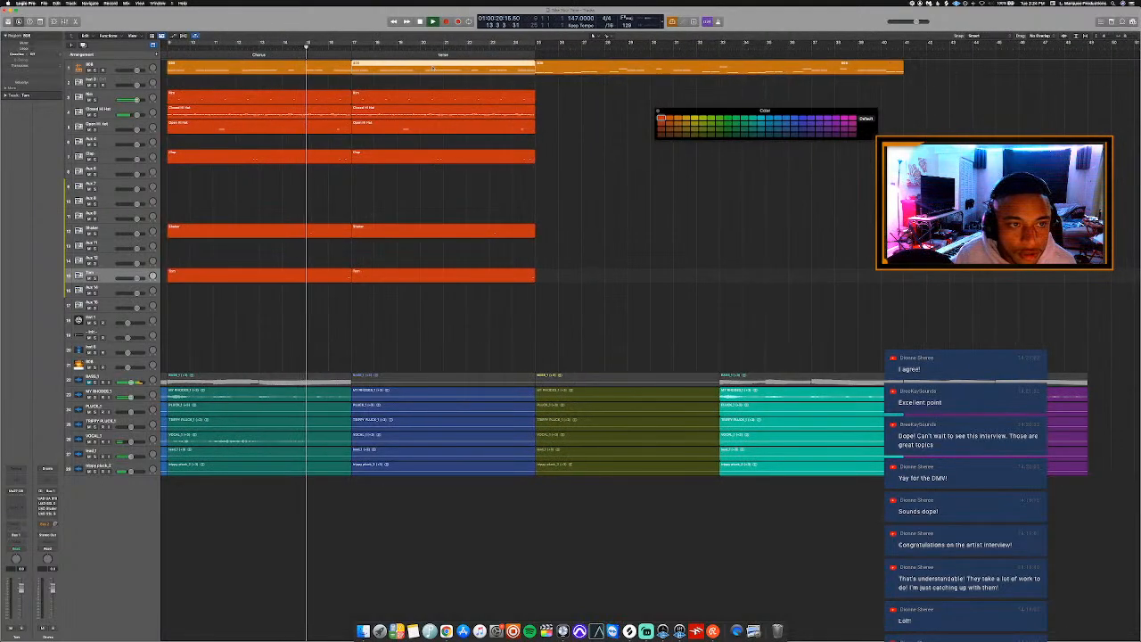
key(super+Down)
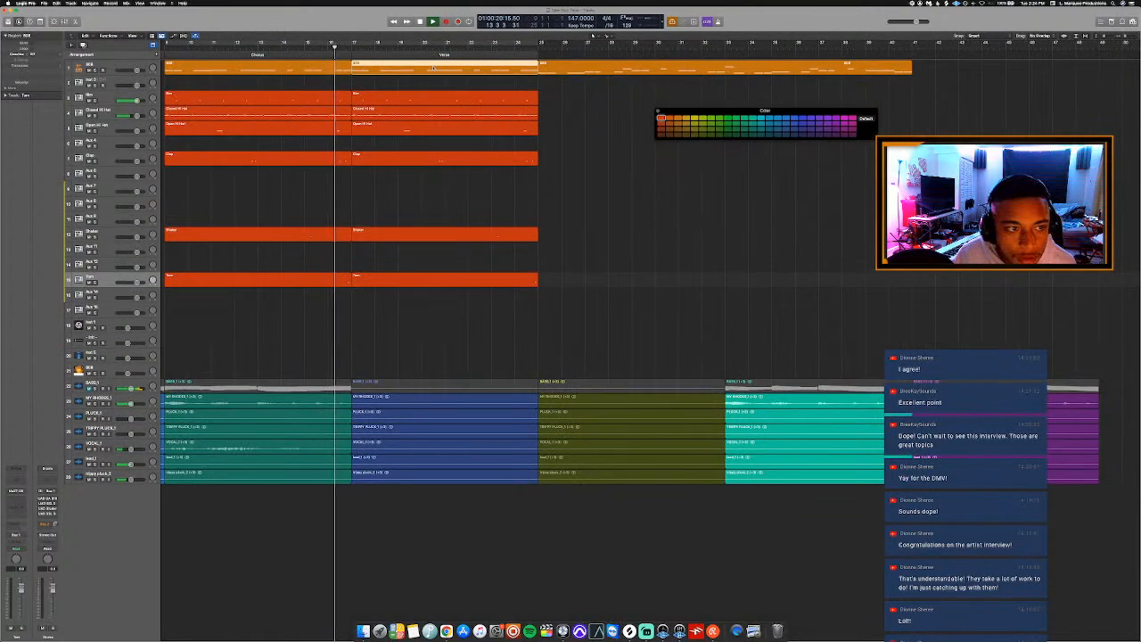
key(super+Down)
key(super+Left)
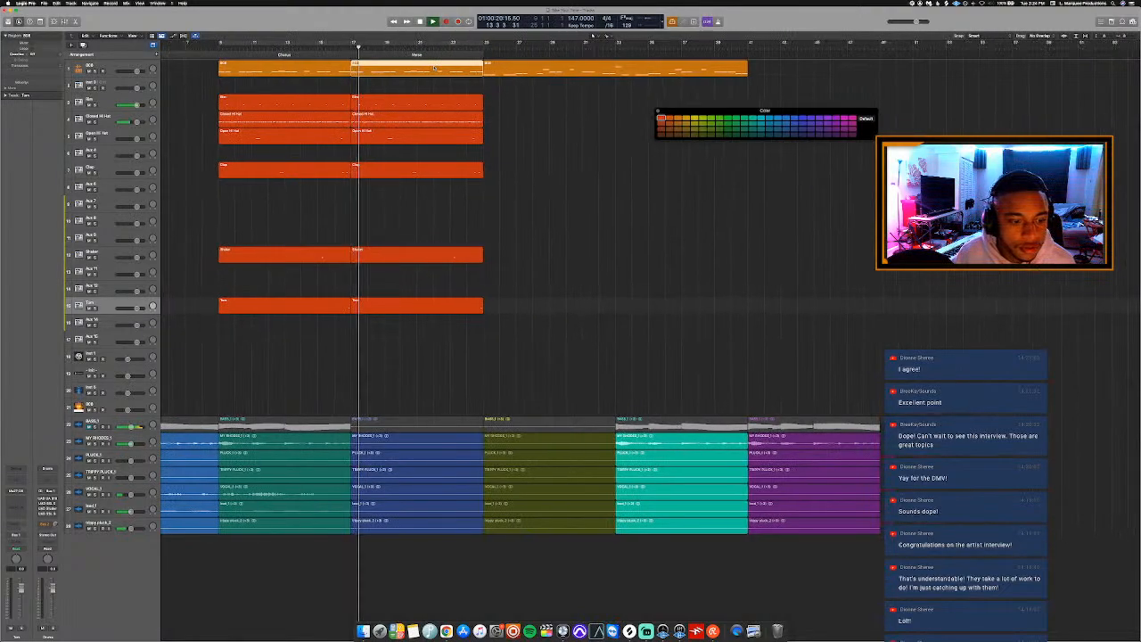
key(super+Left)
key(super+Up)
key(super+Up)
key(space)
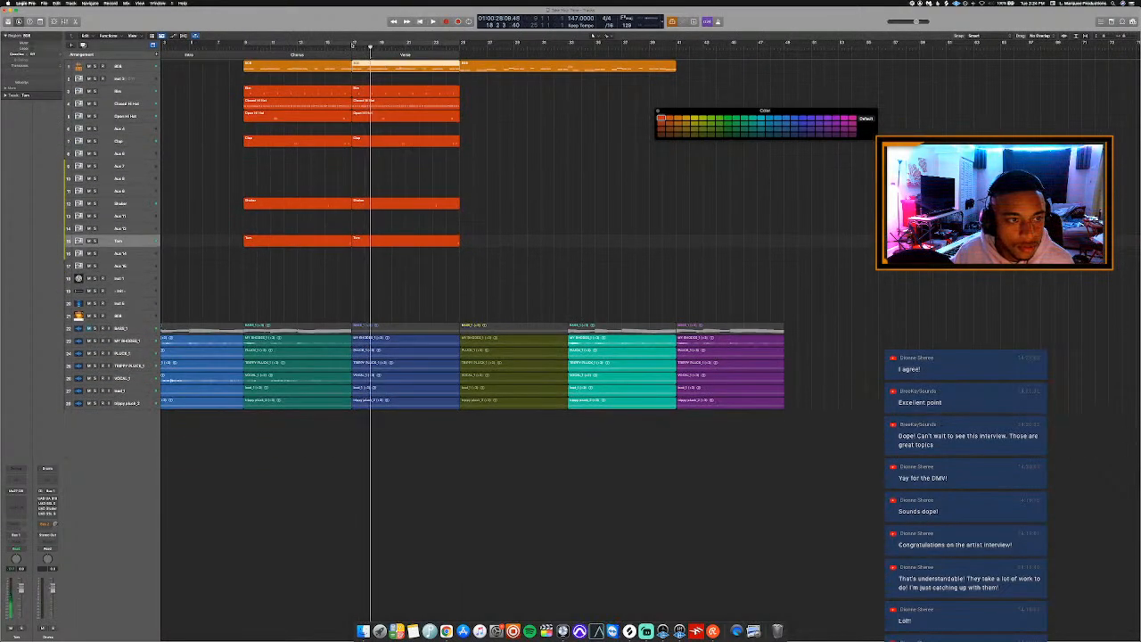
Set a cycle range over the Verse from bar 17 to bar 25 and briefly audition it.
drag(355, 44, 461, 46)
key(c)
key(c)
key(space)
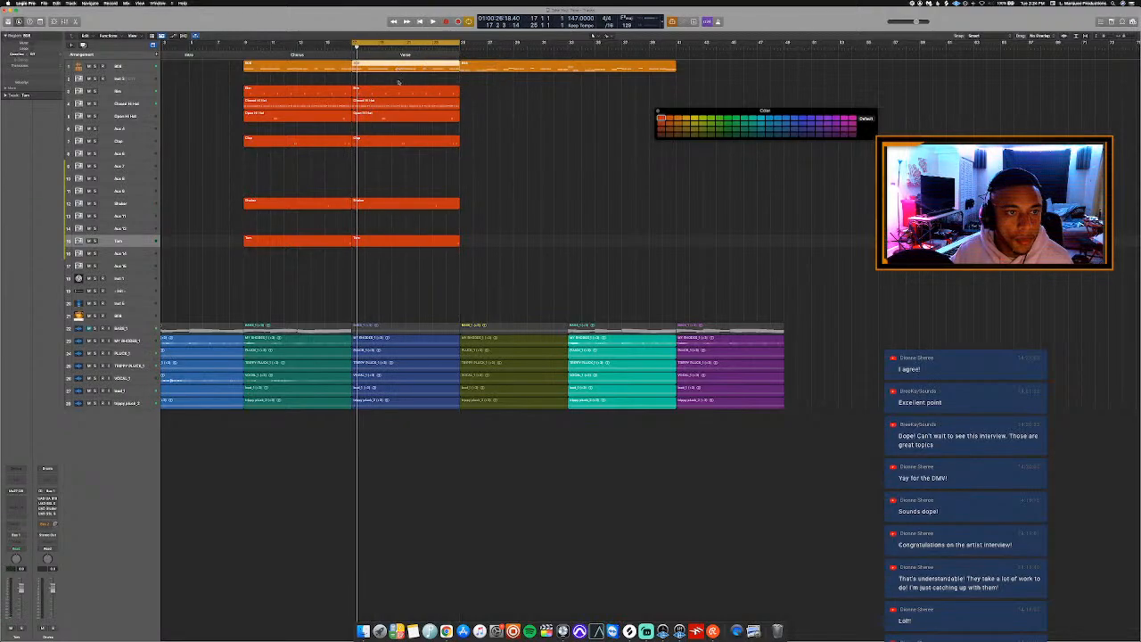
Open the Verse 808 region in the Piano Roll and mute the second notes of the early pairs and the first high note.
double_click(394, 74)
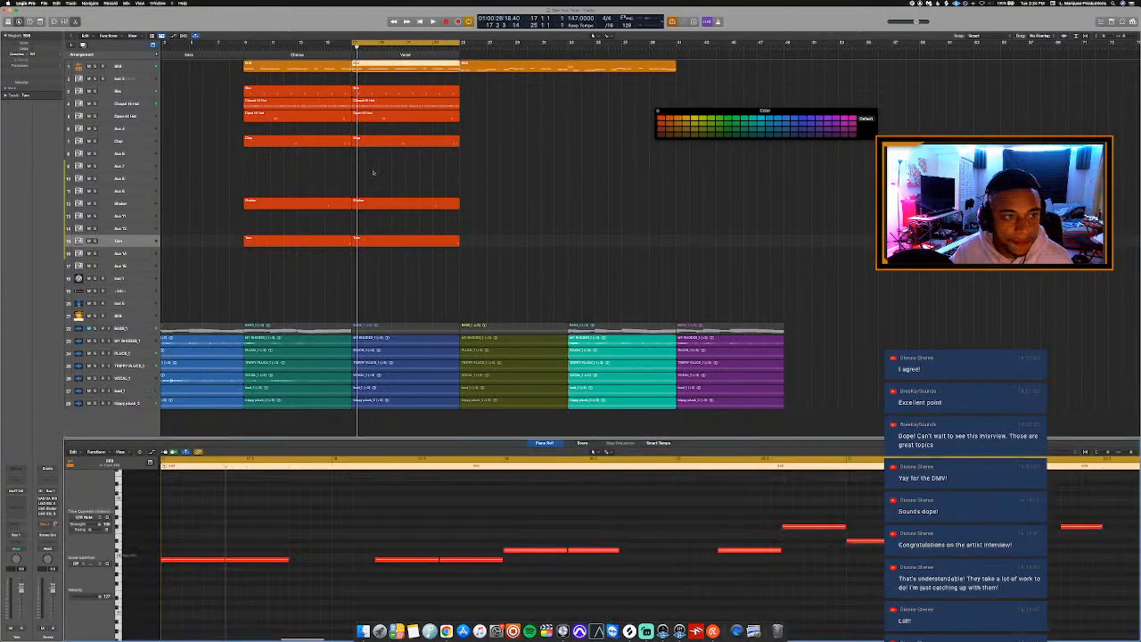
drag(286, 604, 265, 543)
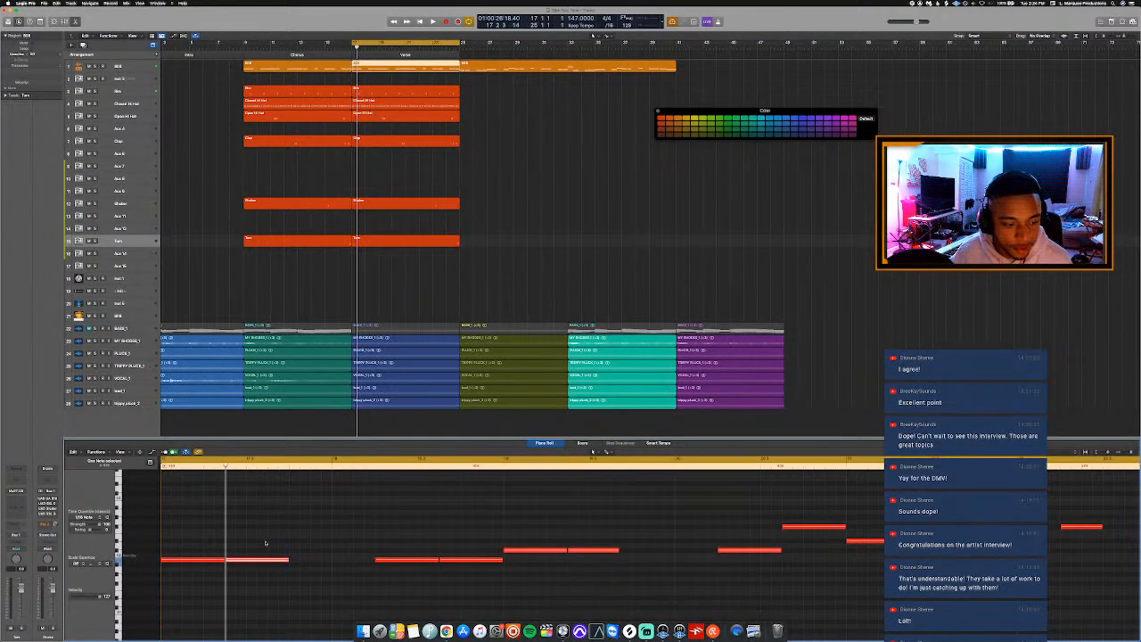
key(space)
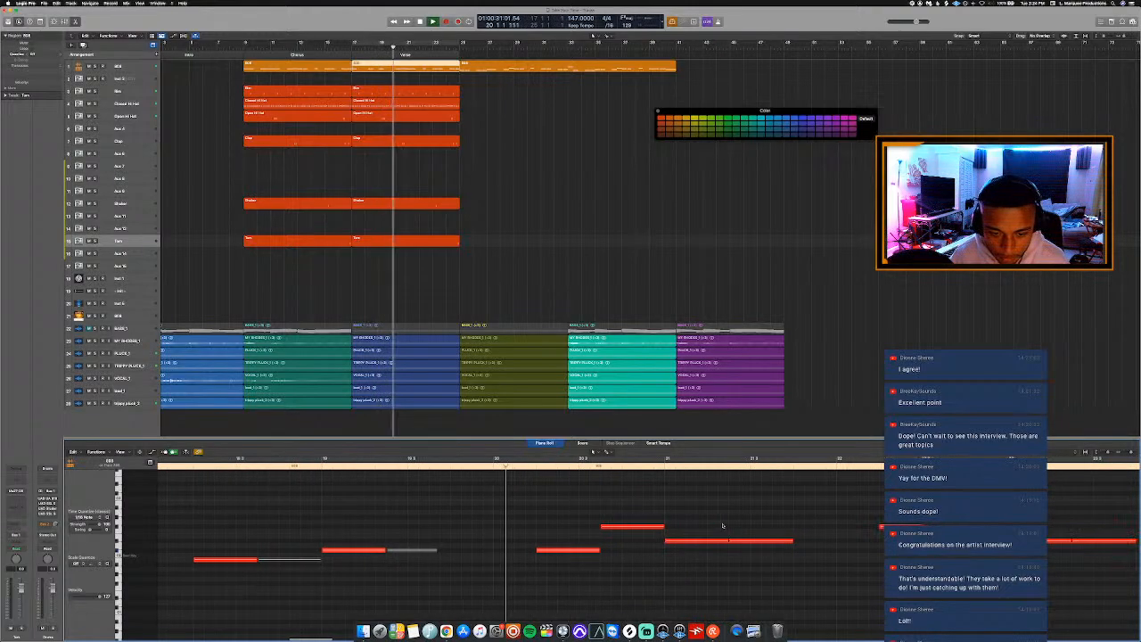
key(space)
click(632, 528)
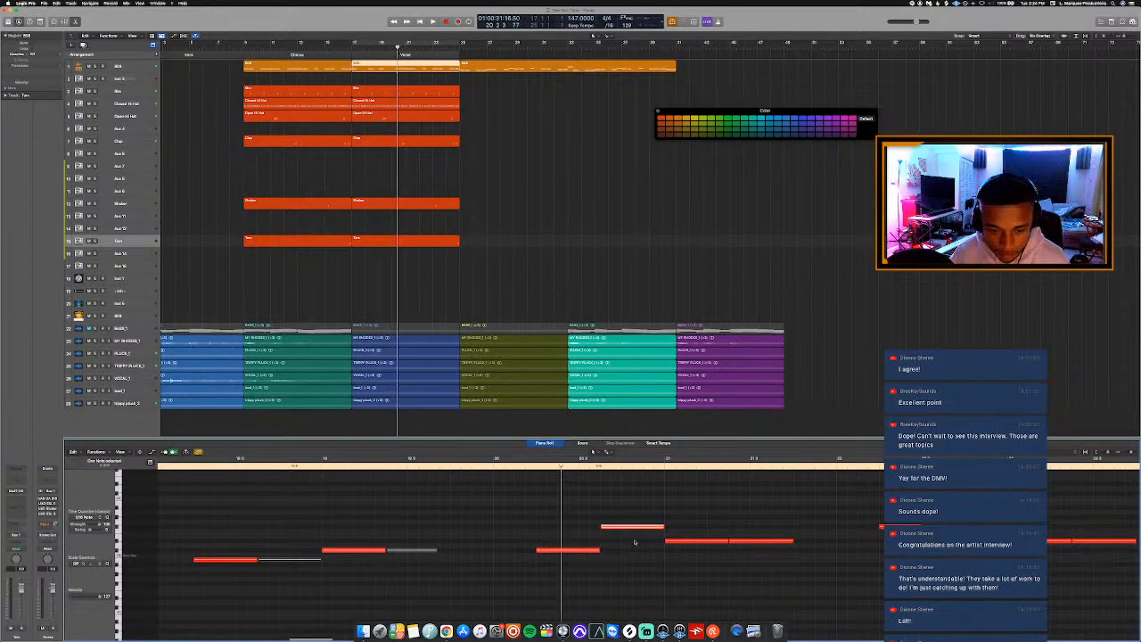
key(ctrl+m)
key(space)
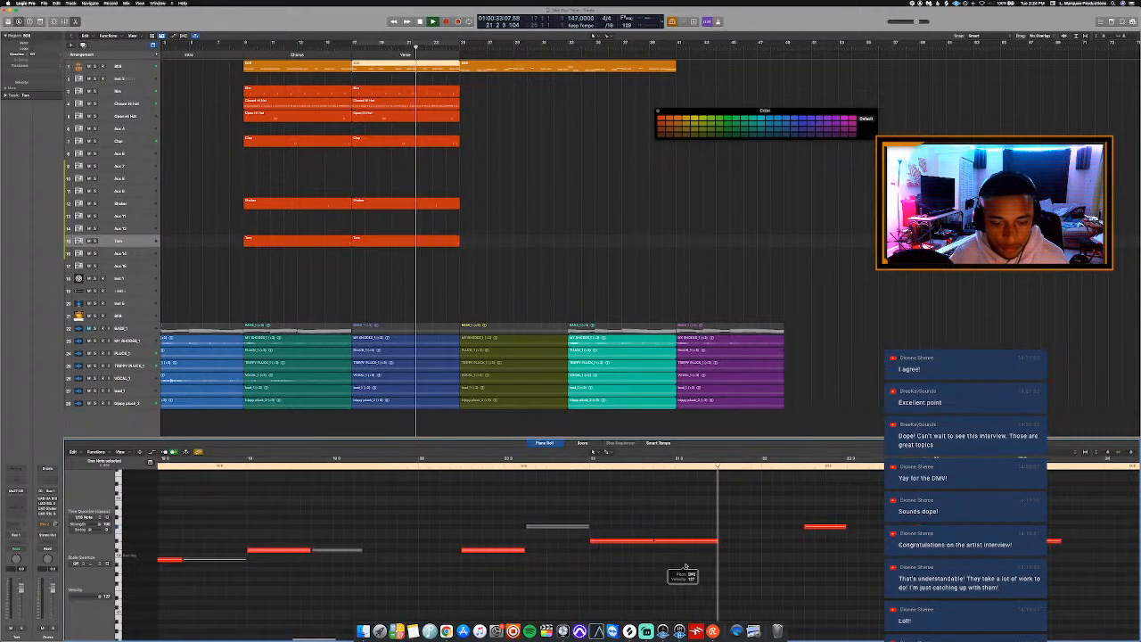
Mute the second note of the pair after the first high note and the region's last two notes, closing the Piano Roll.
key(space)
drag(703, 567, 692, 494)
key(ctrl+m)
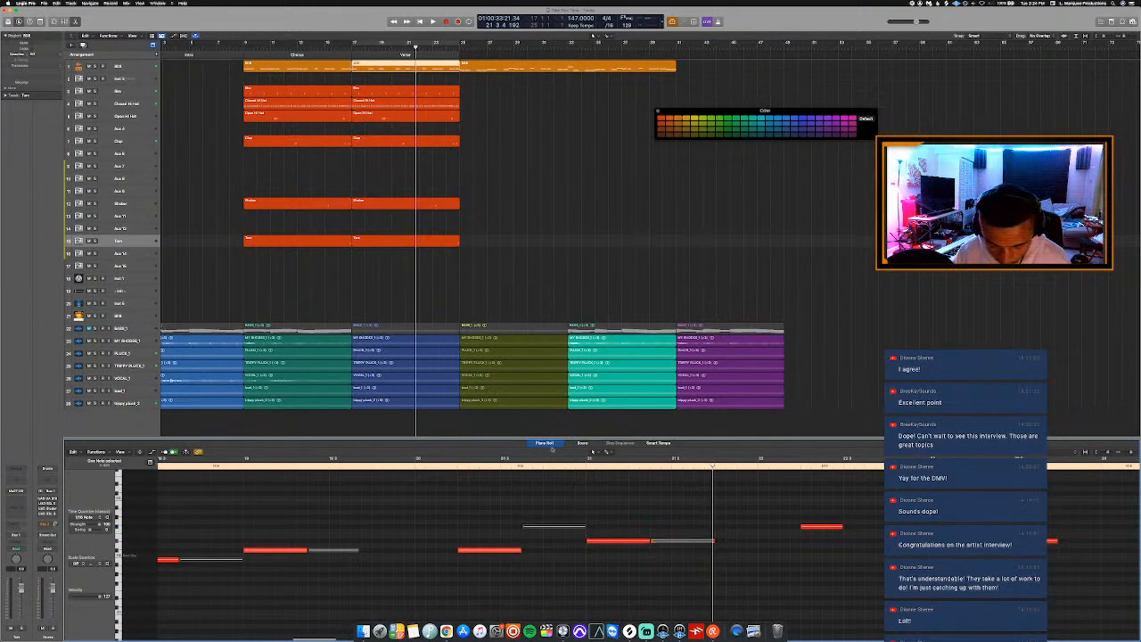
key(space)
click(566, 466)
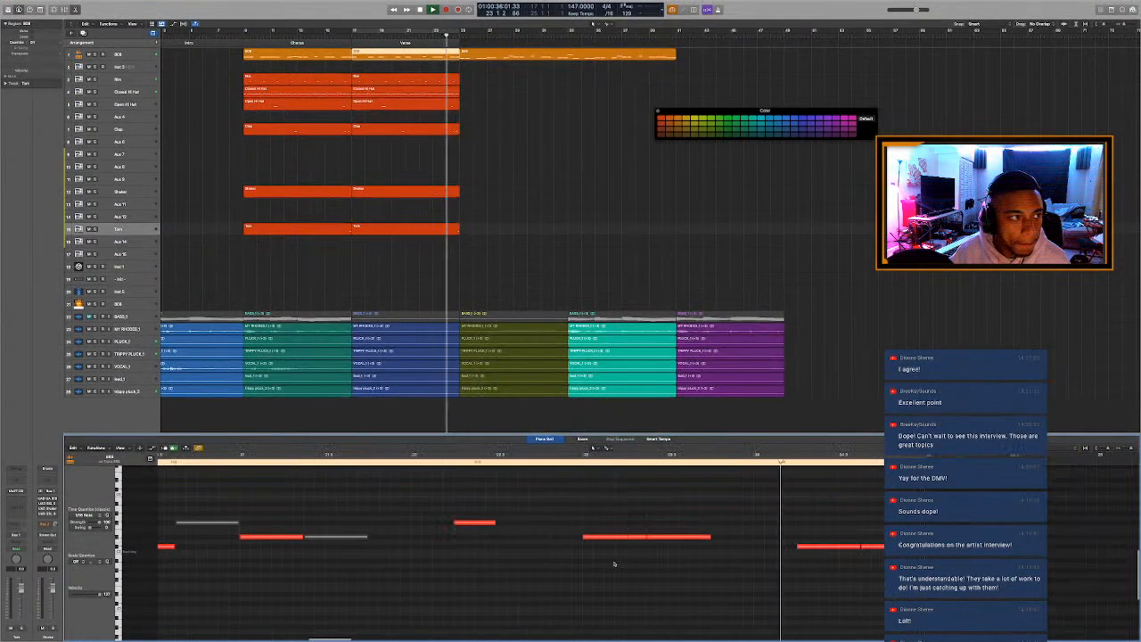
key(space)
drag(720, 507, 879, 580)
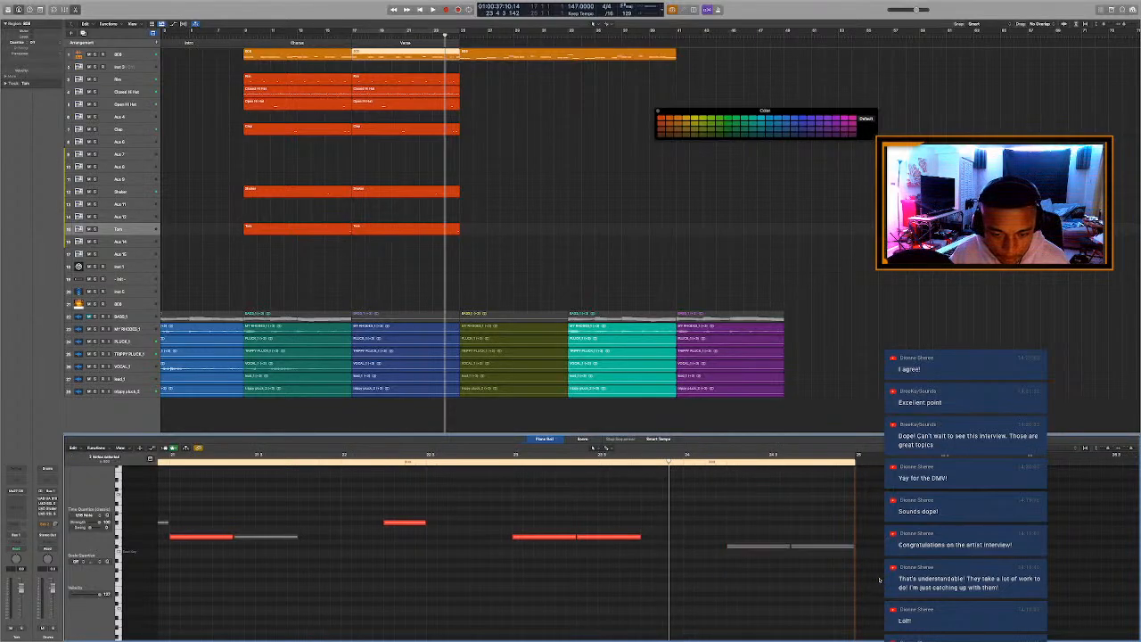
key(p)
Repeat the six Verse drum regions once so the copies start at bar 25.
key(space)
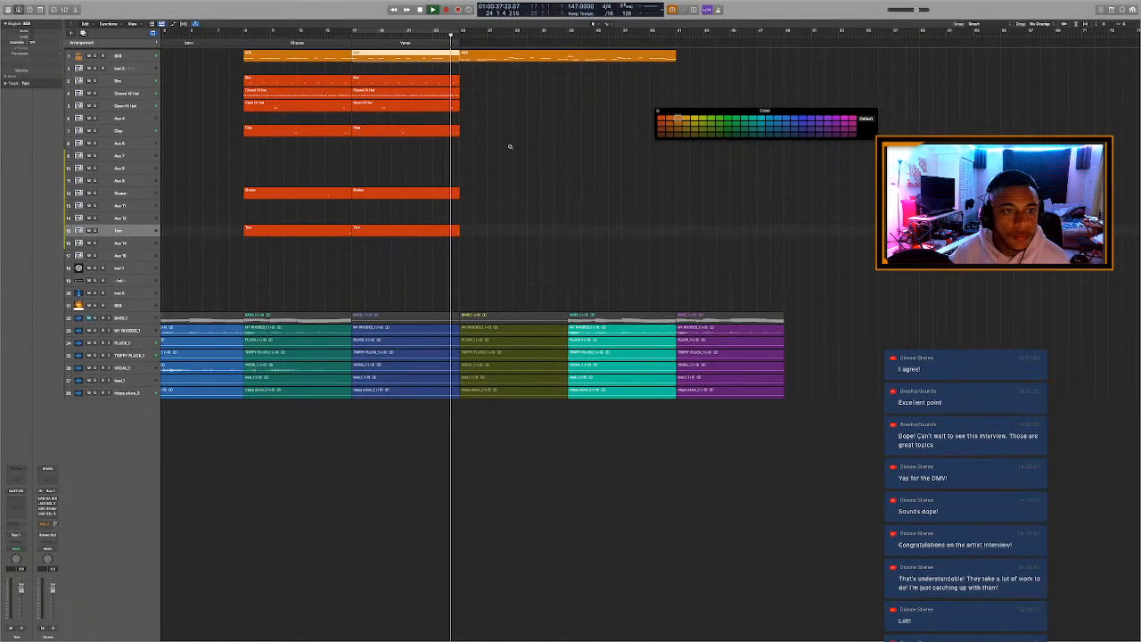
scroll(510, 147, up, 2)
key(space)
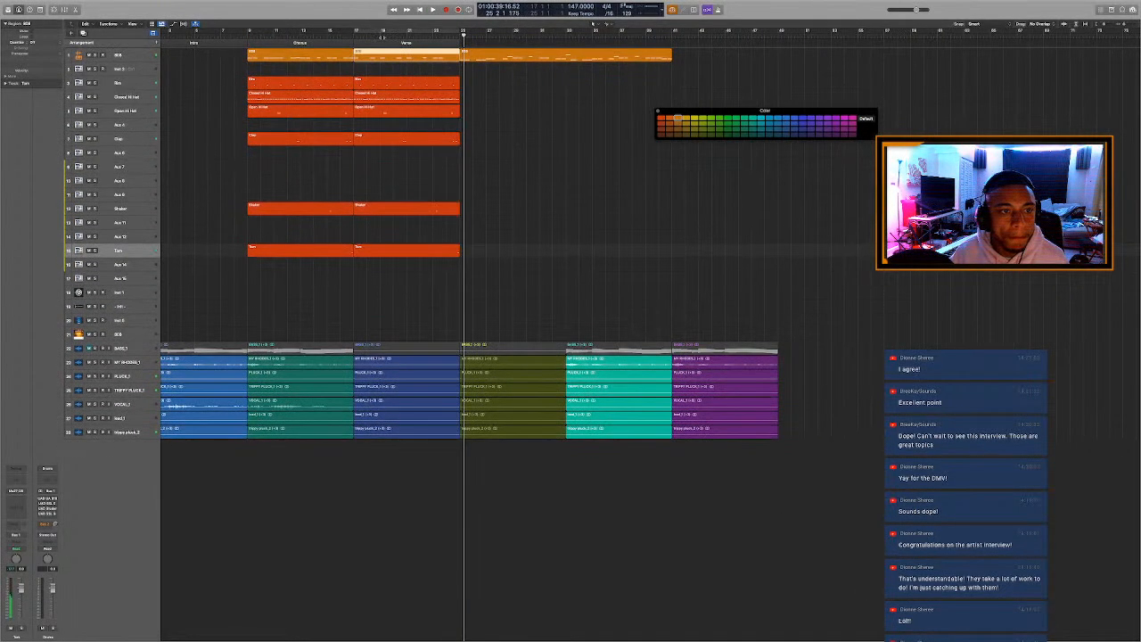
drag(419, 297, 434, 78)
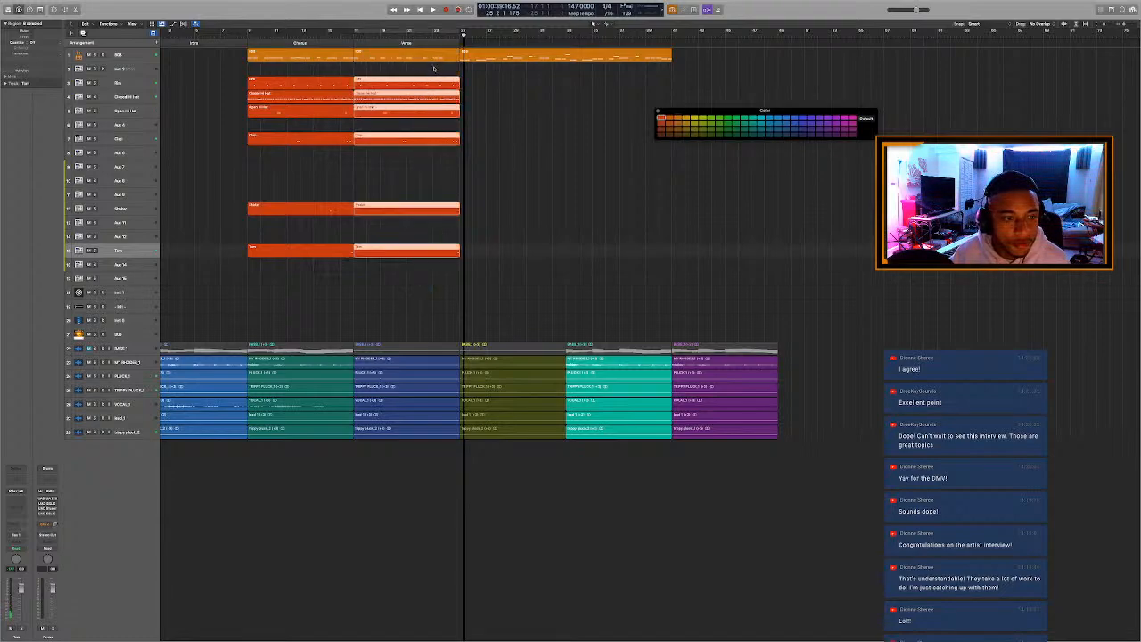
key(super+r)
Split the Verse drum regions at bar 23 with overlapping notes kept, and mute the pieces between bars 23 and 25.
click(407, 37)
scroll(464, 85, up, 4)
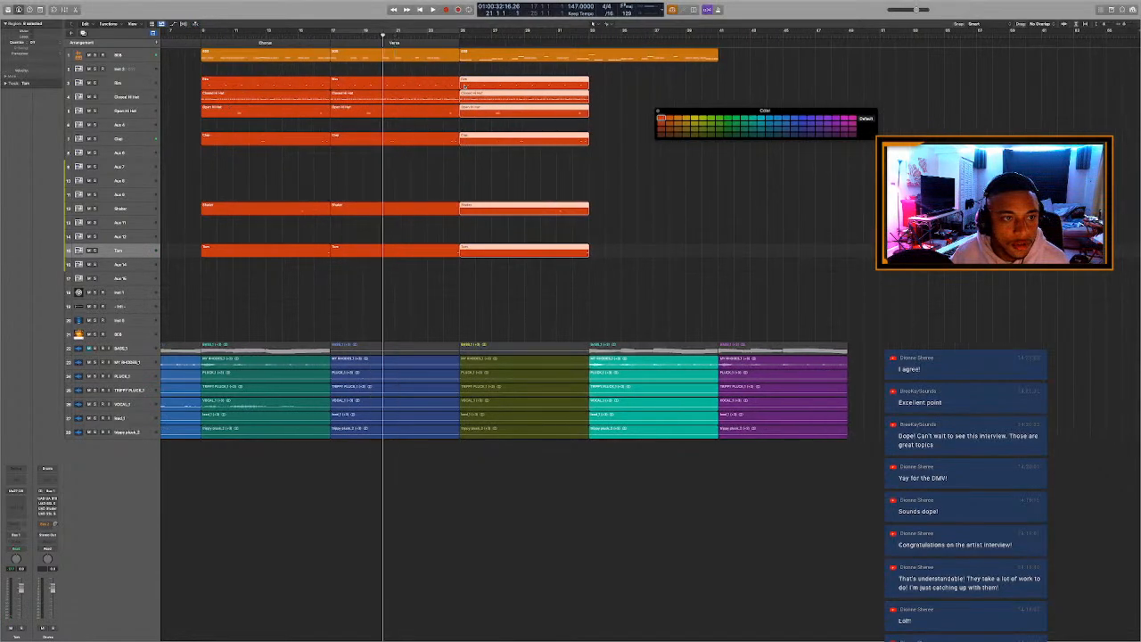
scroll(464, 86, left, 1)
scroll(464, 85, left, 2)
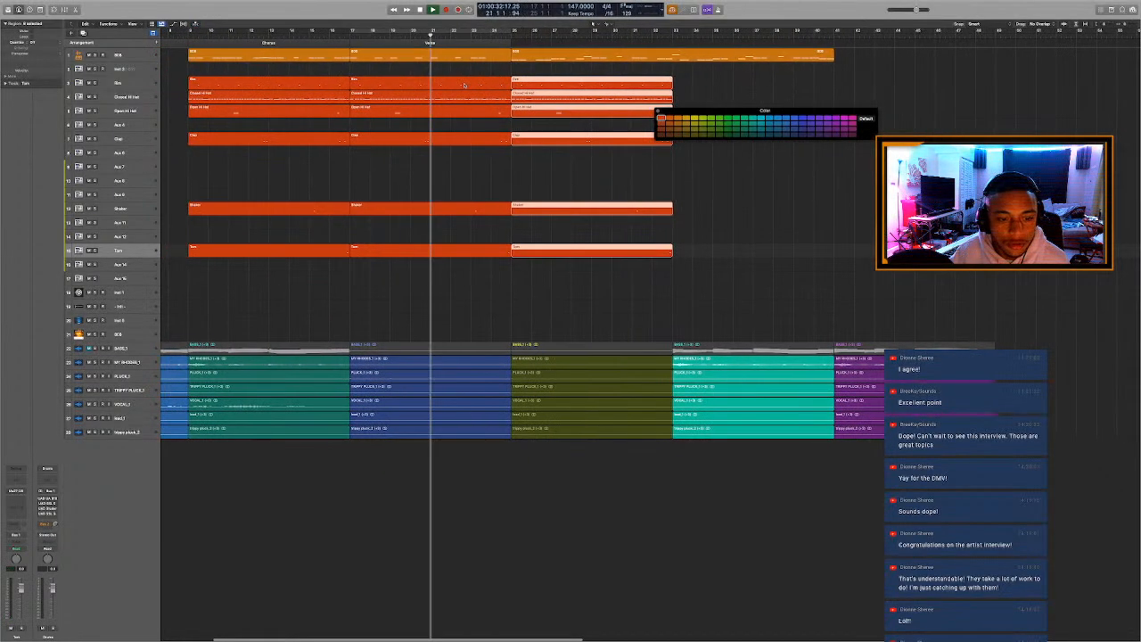
key(space)
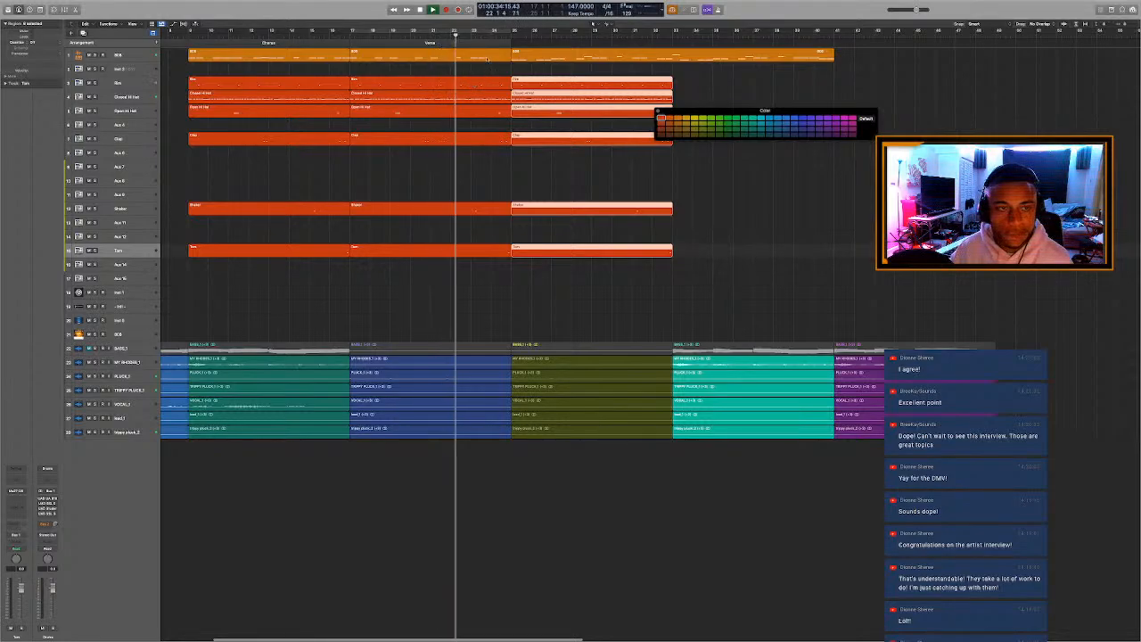
key(space)
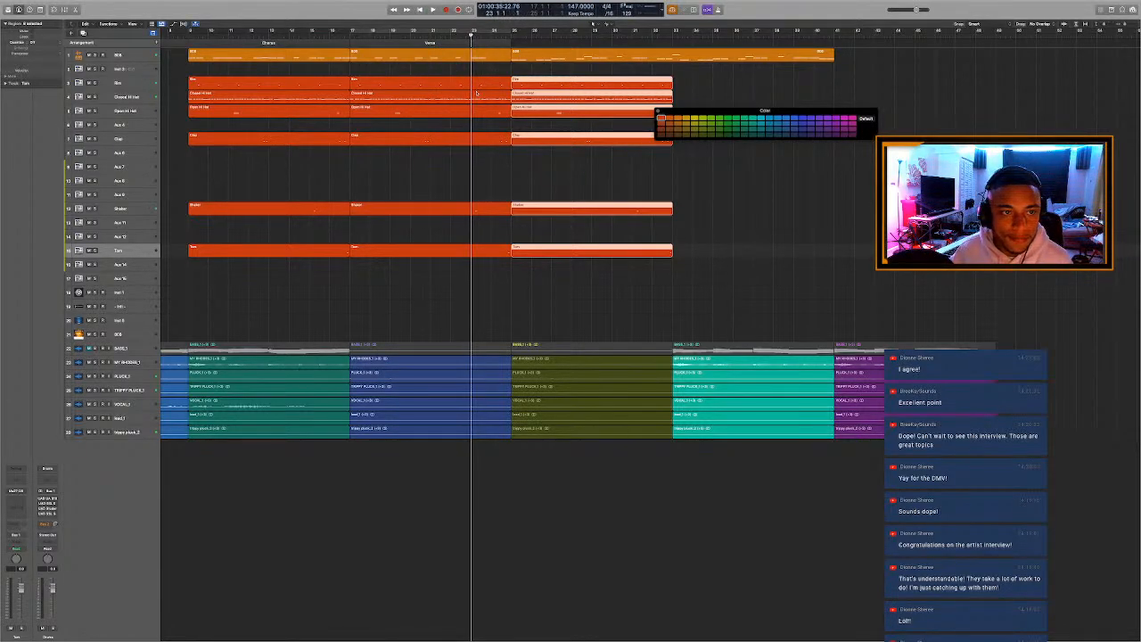
drag(476, 71, 477, 254)
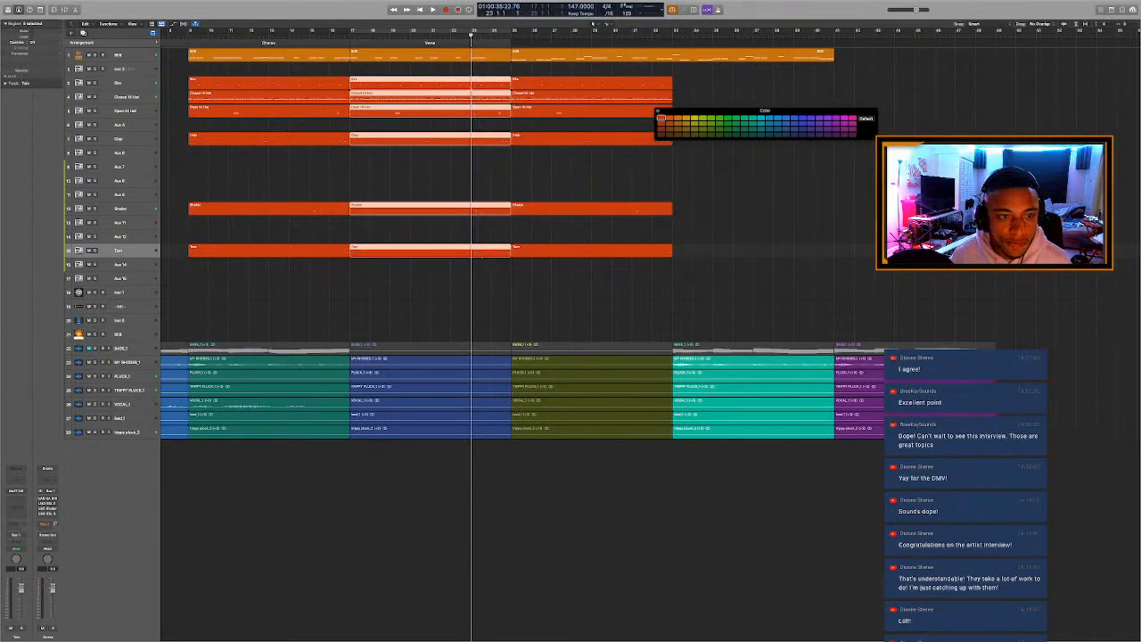
key(super+t)
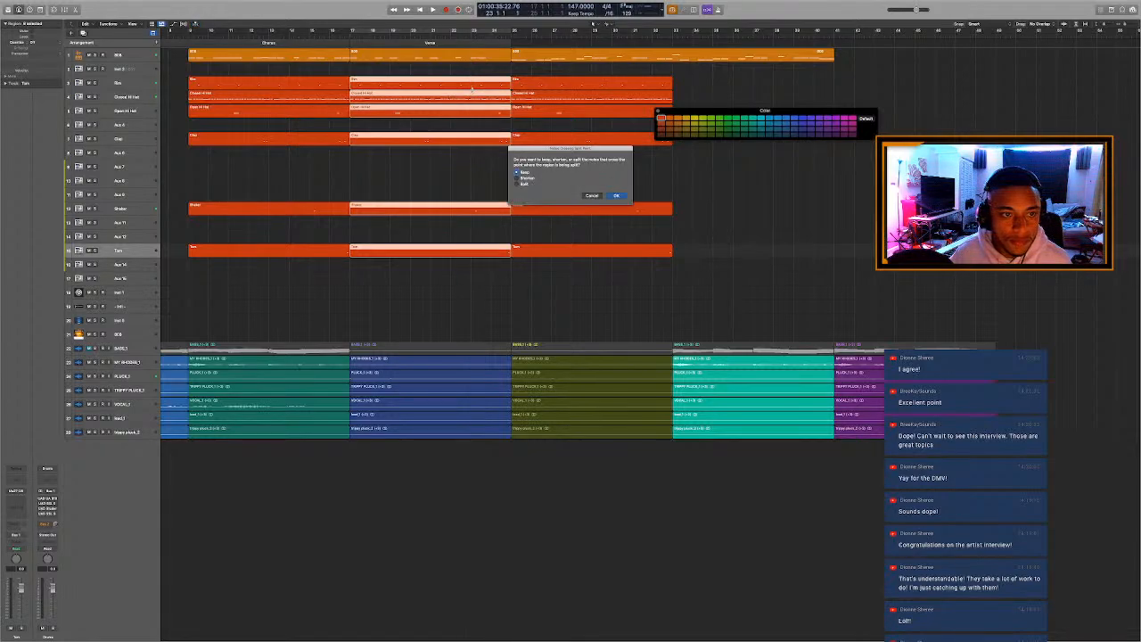
key(Return)
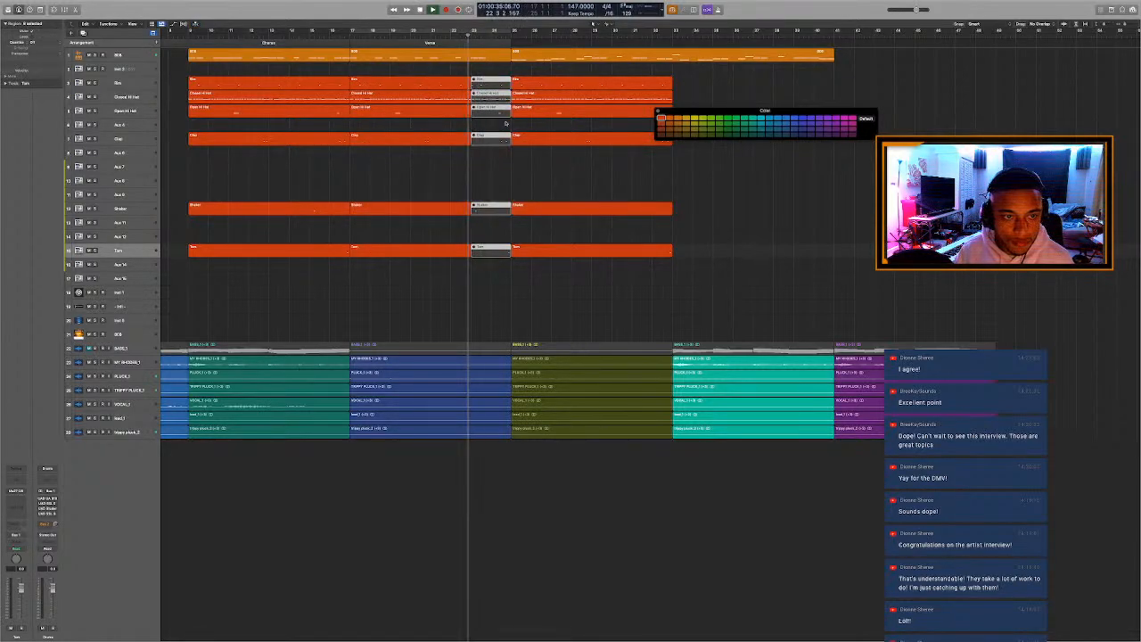
click(506, 127)
Audition the muted drum break and unmute its Tom and Clap pieces between bars 23 and 25.
key(space)
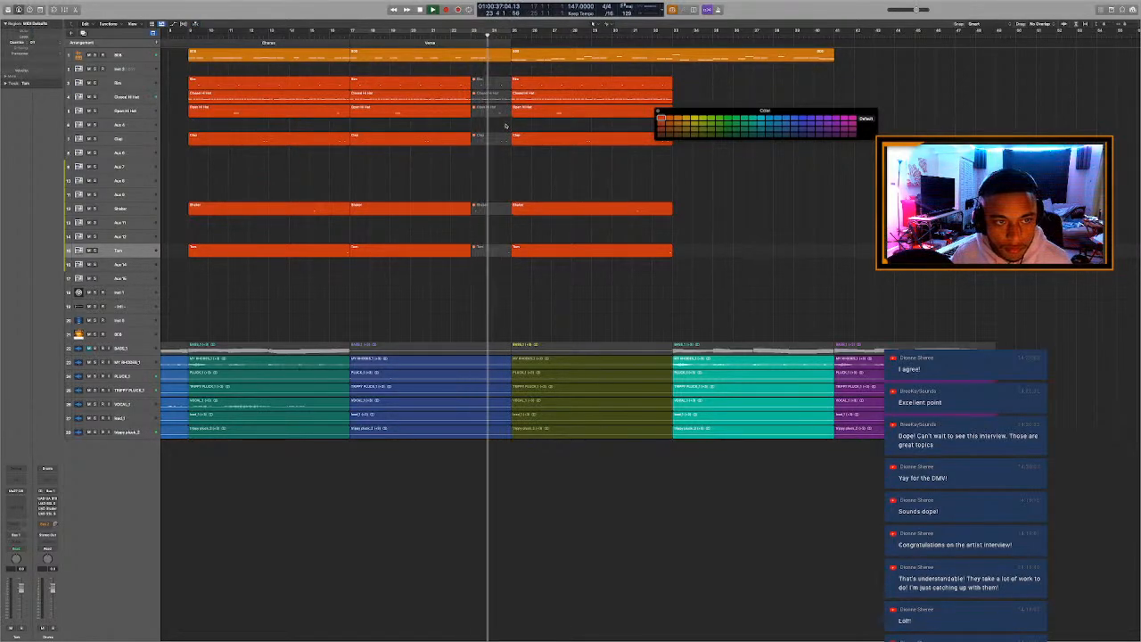
key(space)
click(496, 252)
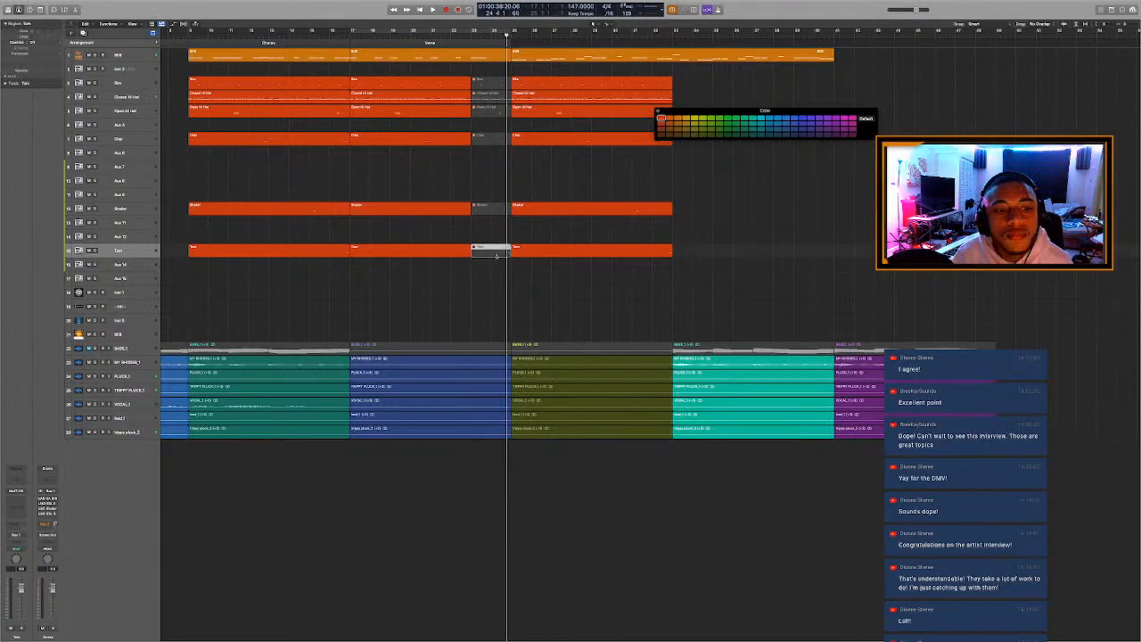
key(ctrl+m)
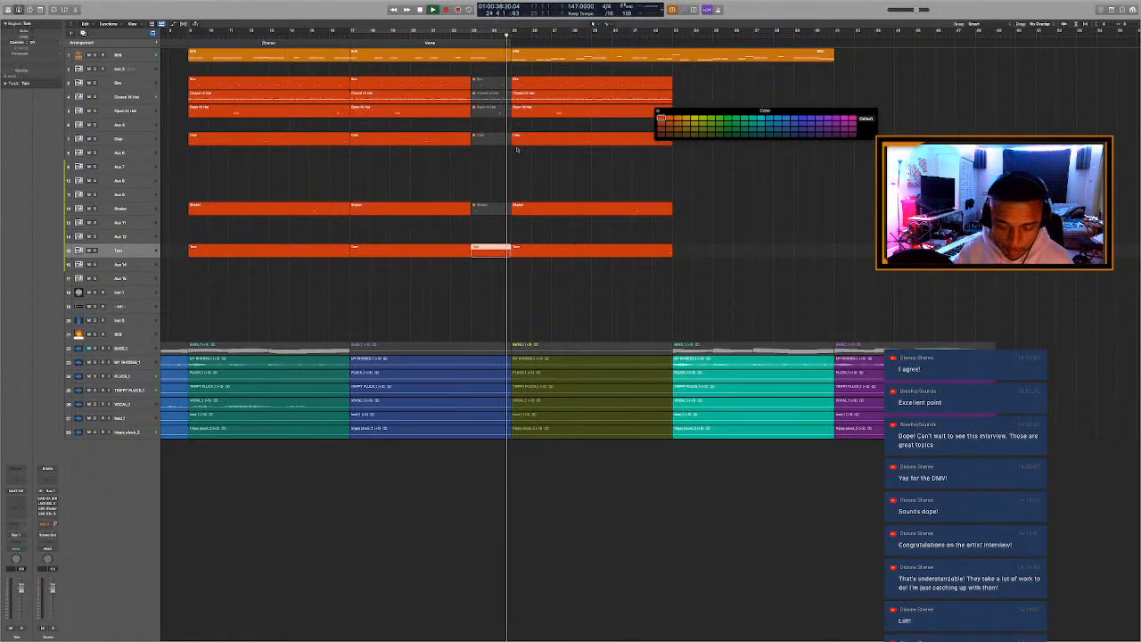
click(495, 140)
key(ctrl+m)
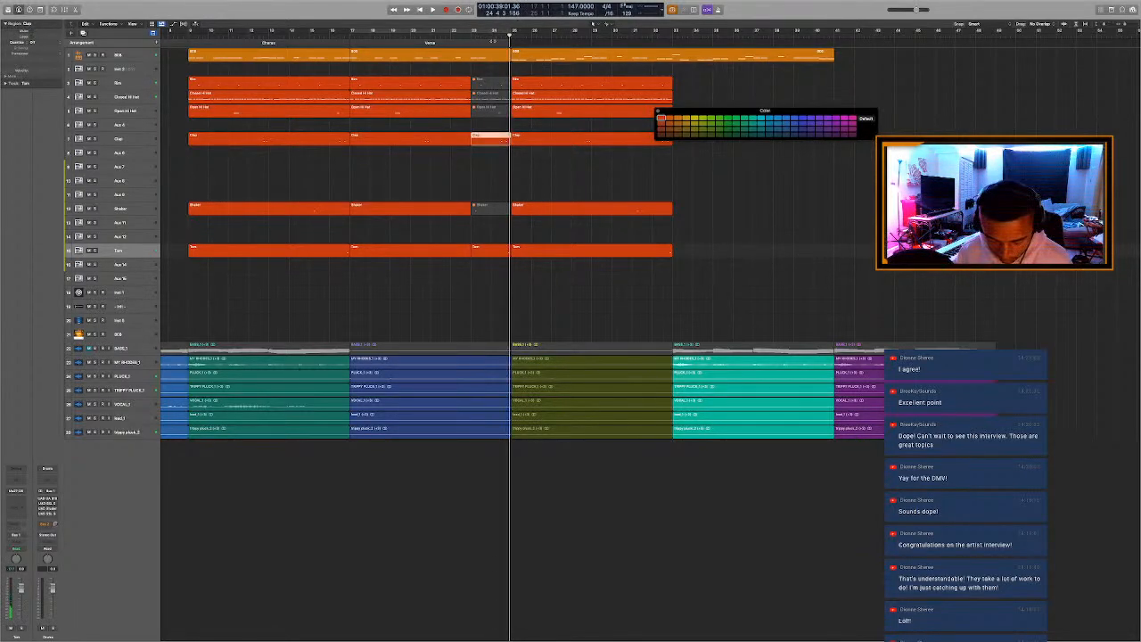
Play from bar 24 beat 3 to check the end of the drum break going into bar 25.
click(501, 36)
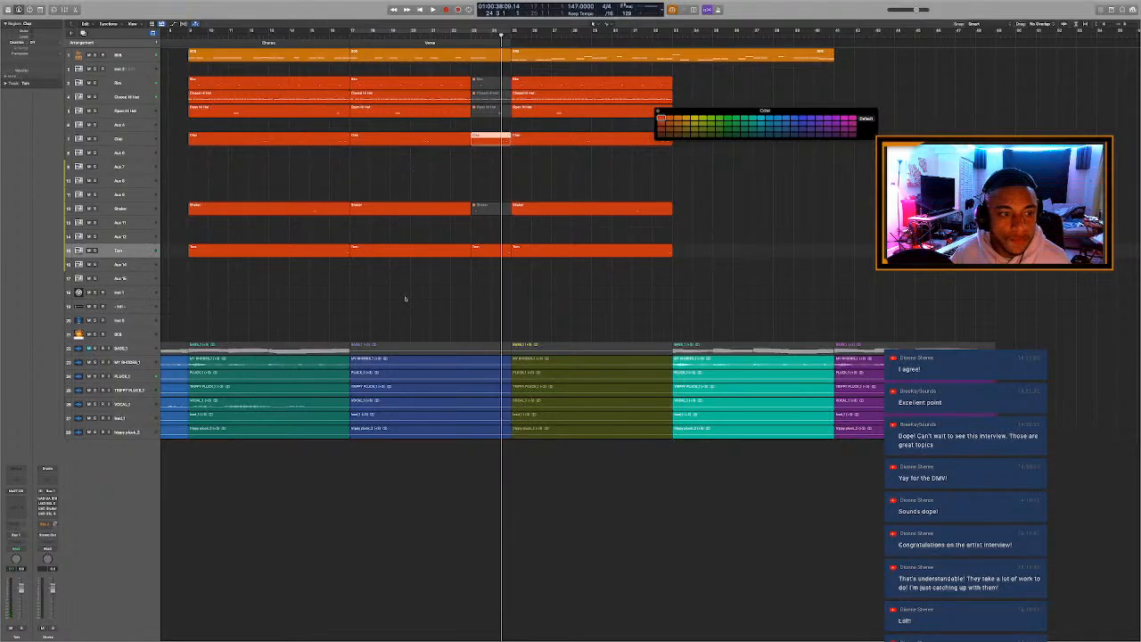
key(space)
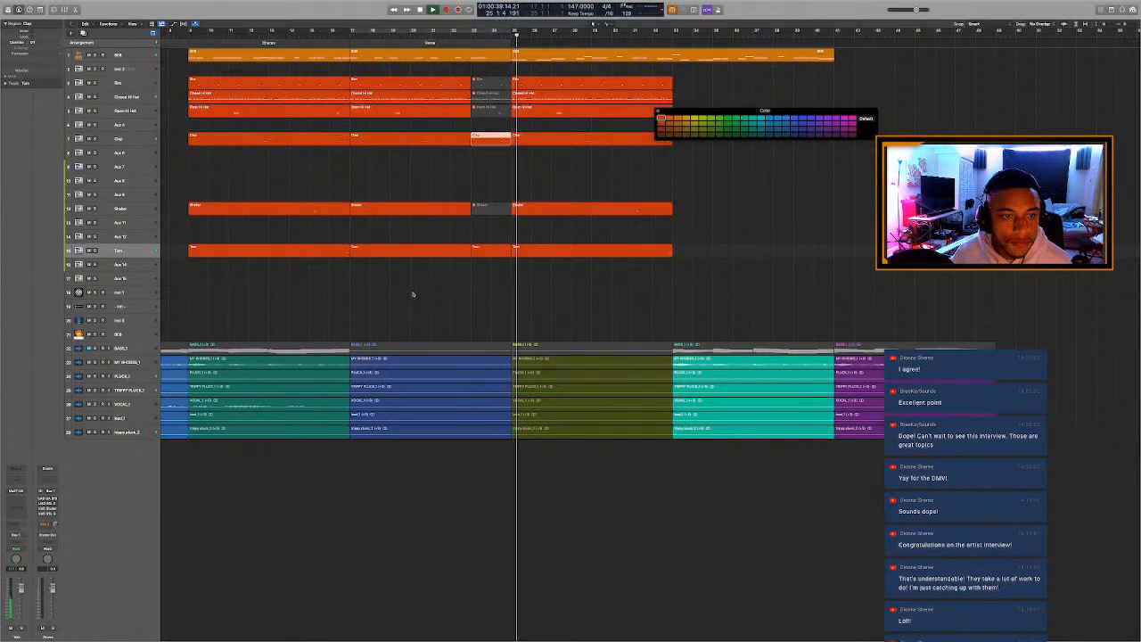
click(434, 291)
scroll(436, 288, down, 1)
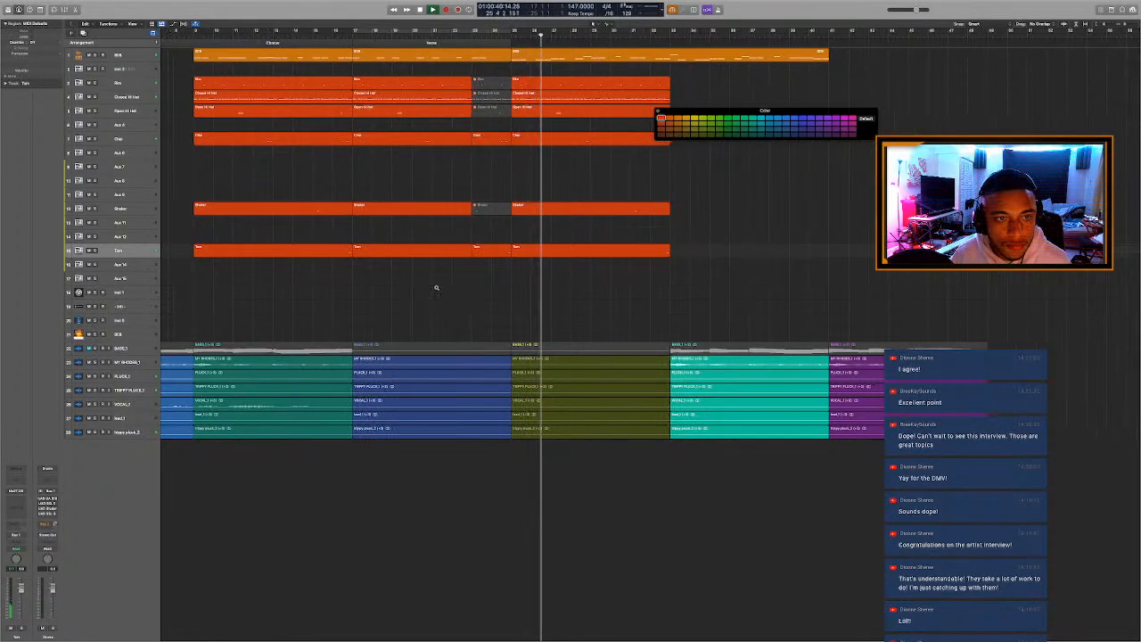
scroll(436, 287, down, 3)
scroll(456, 284, down, 2)
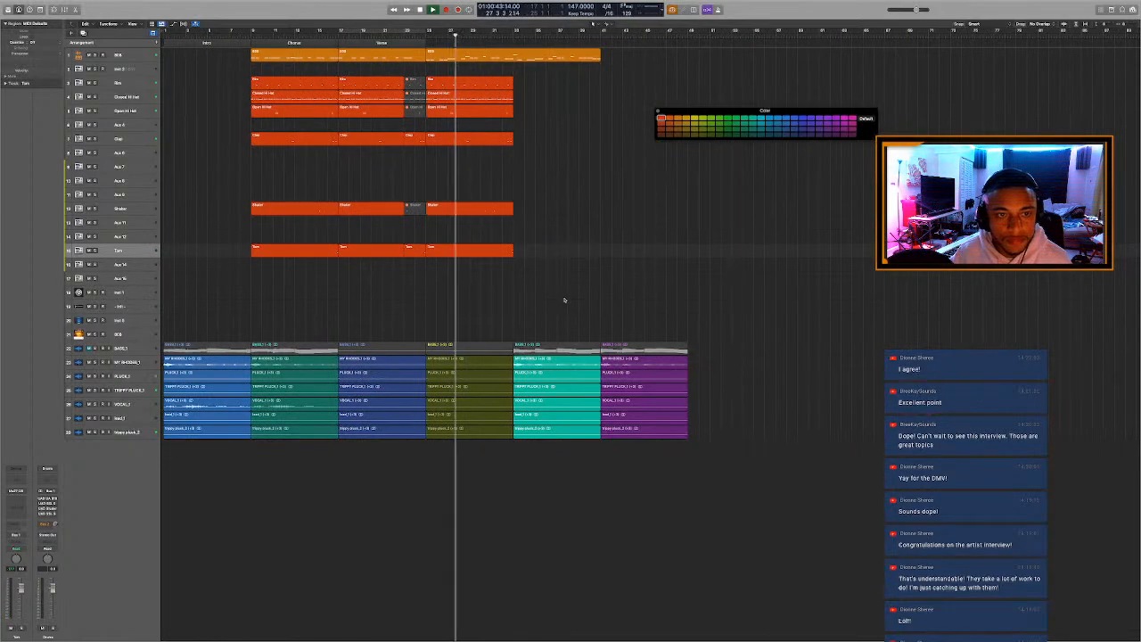
Copy the Chorus drum regions to bar 33 and play the arrangement back from the Verse start at bar 17.
drag(284, 264, 274, 78)
drag(355, 90, 526, 86)
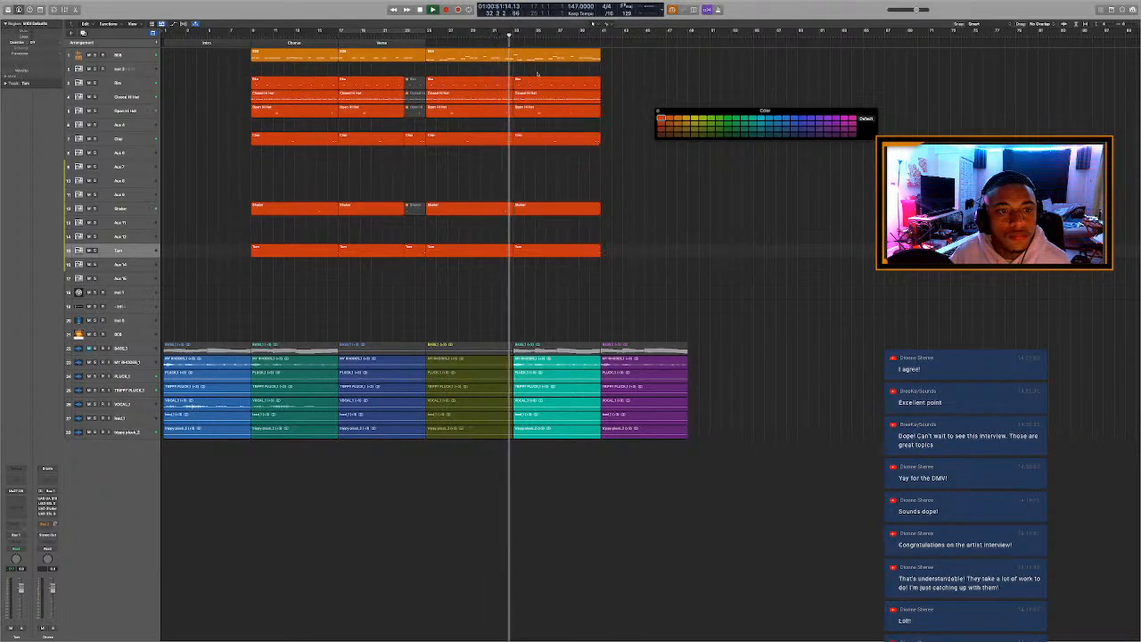
click(514, 37)
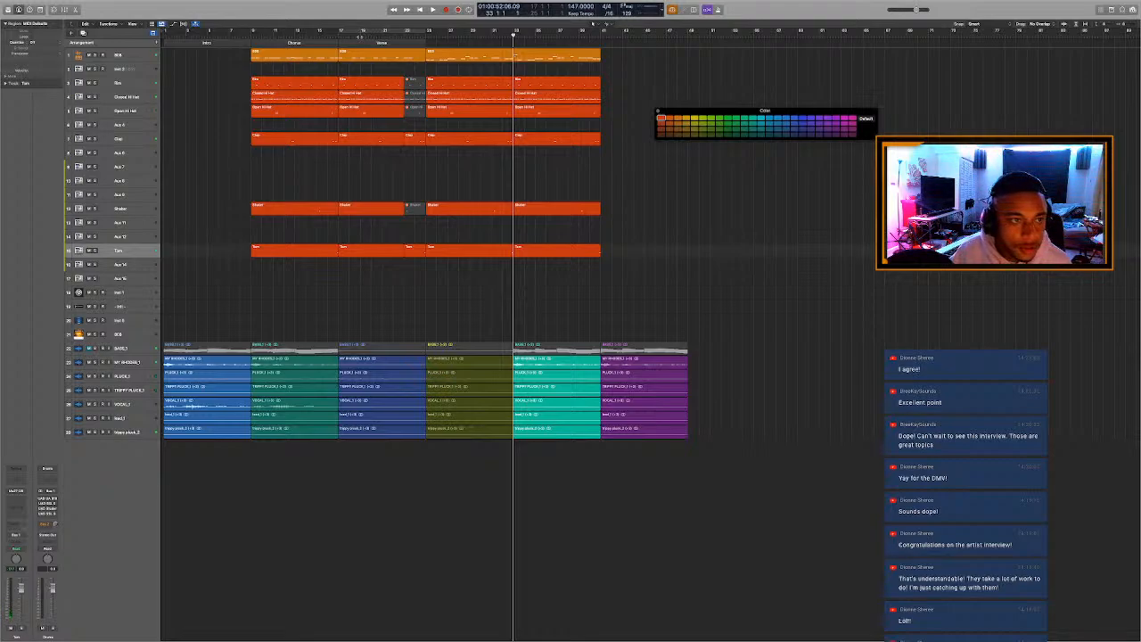
click(349, 37)
click(340, 38)
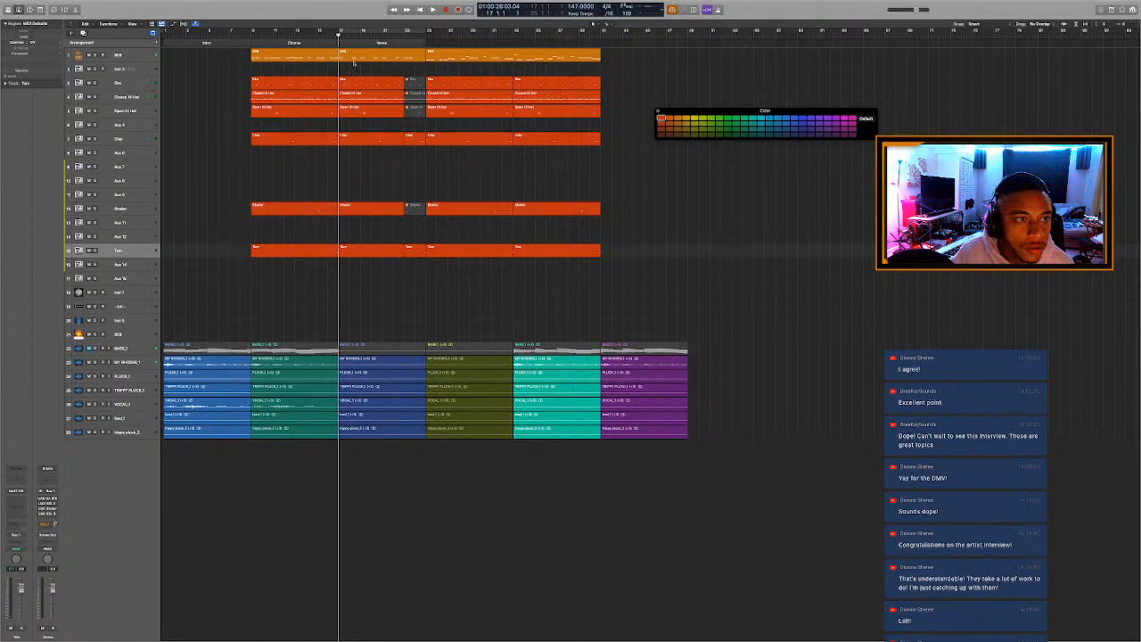
Repeat the 16-bar 808 region at bar 41, and split off and delete the original's bars 25 to 33.
click(475, 58)
key(super+r)
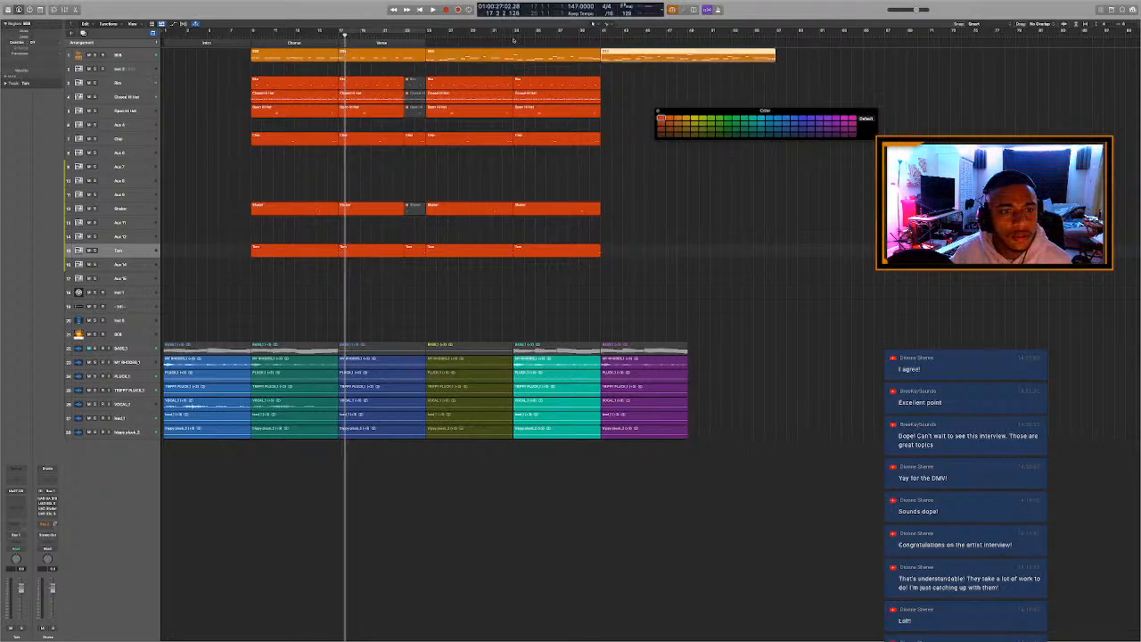
click(513, 37)
super+click(514, 57)
click(494, 56)
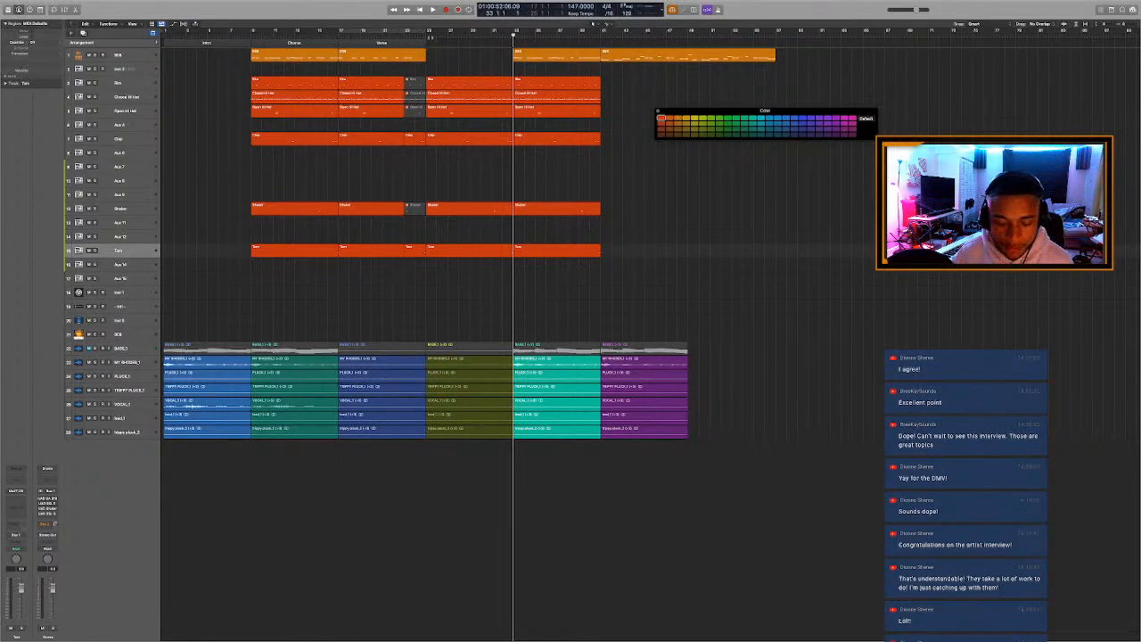
Move the remaining 808 piece from bar 33 to bar 25 and play back the section.
click(422, 37)
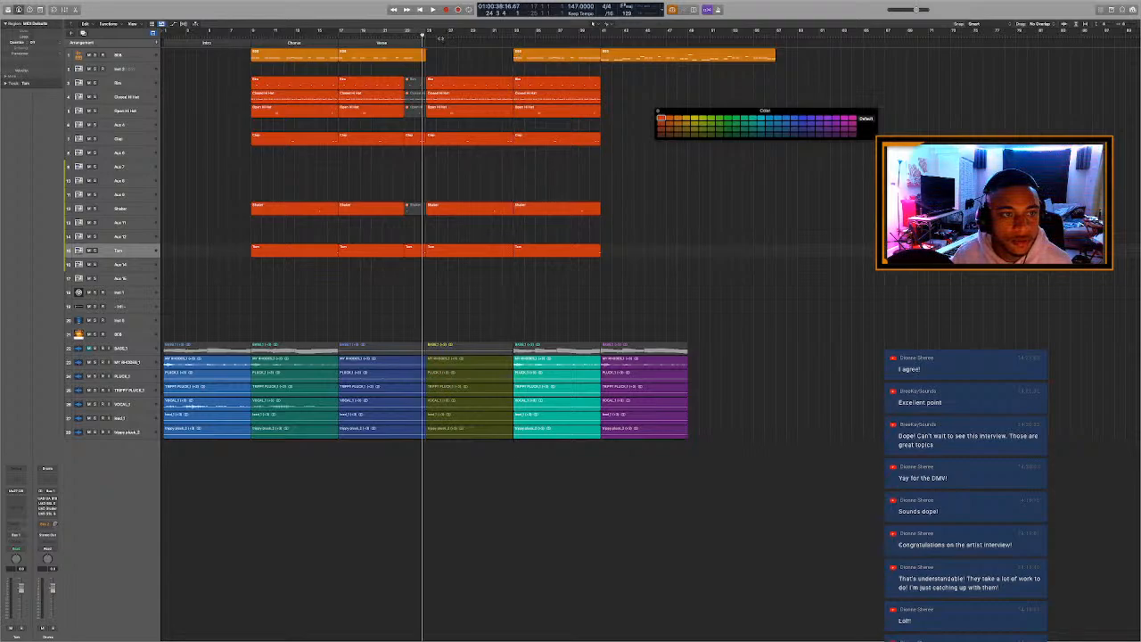
right_click(552, 60)
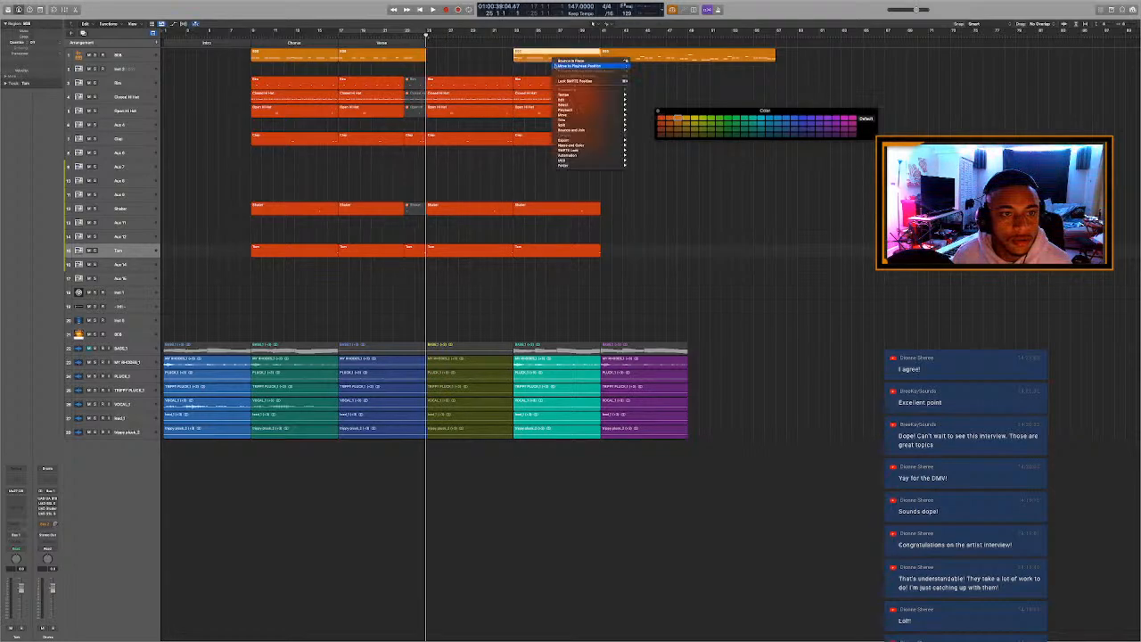
click(555, 66)
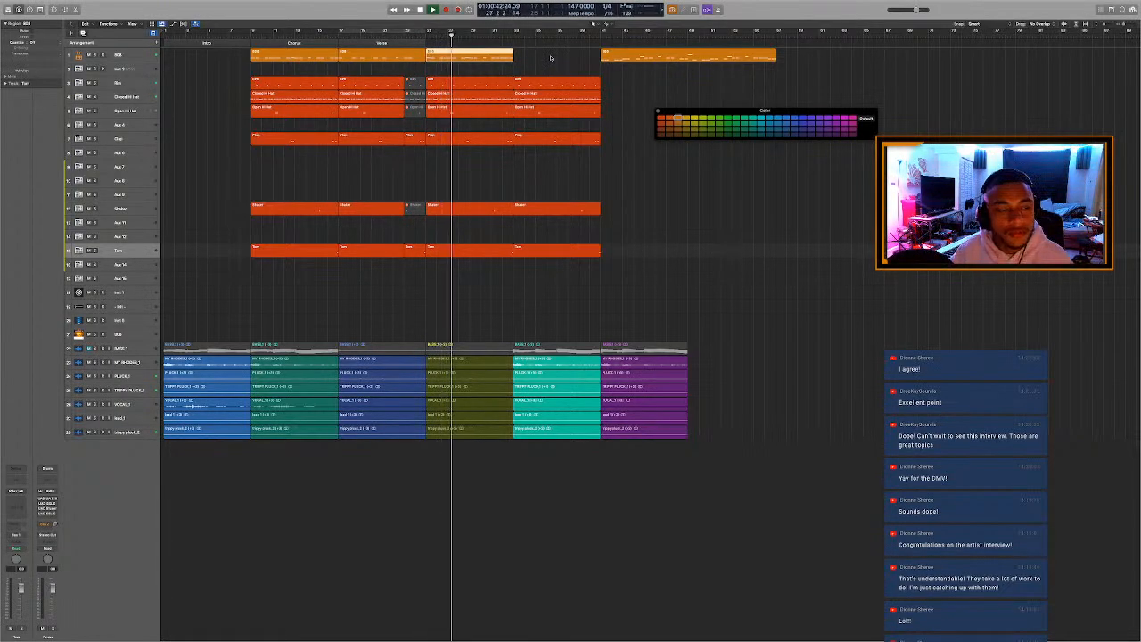
key(space)
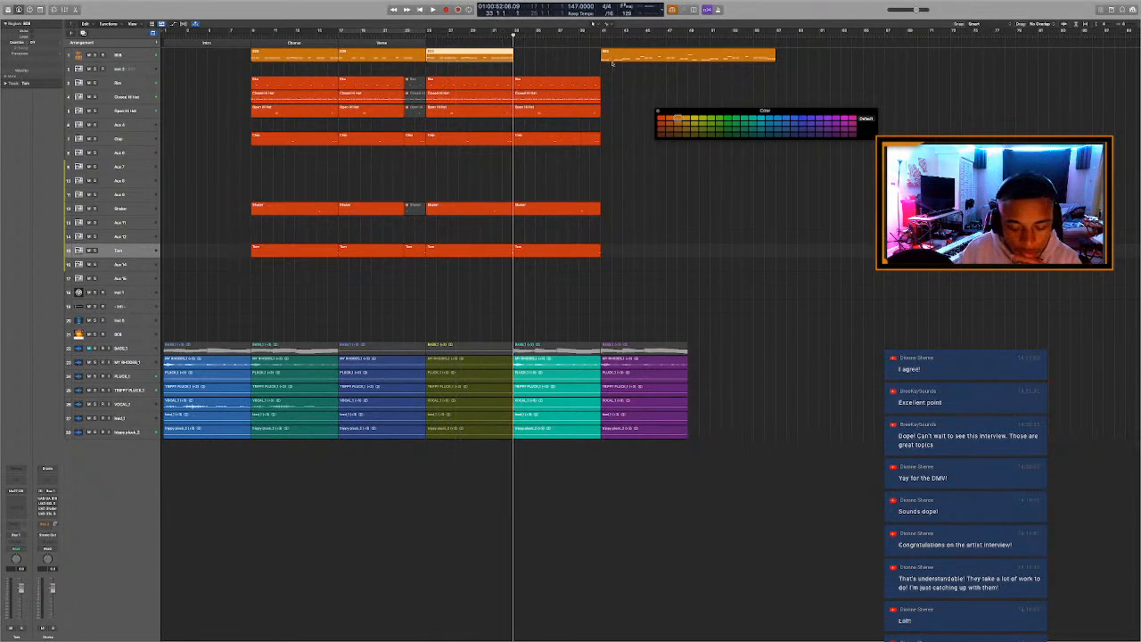
Move the copied 16-bar 808 region from bar 41 to bar 33 and play from there.
right_click(613, 60)
key(Escape)
drag(669, 60, 583, 59)
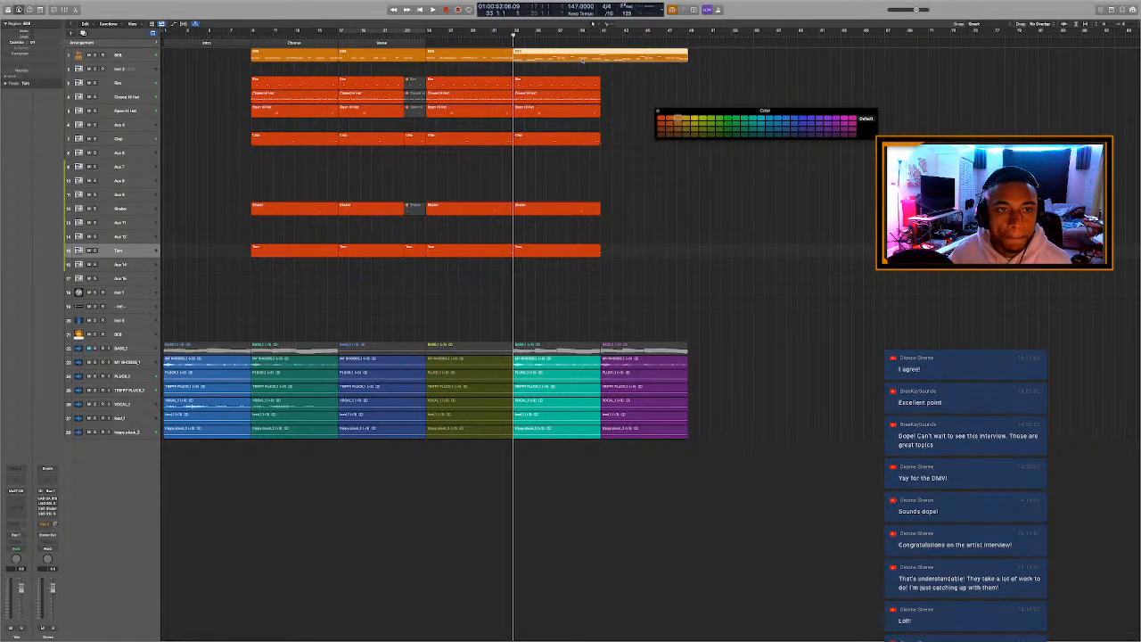
key(alt+c)
key(space)
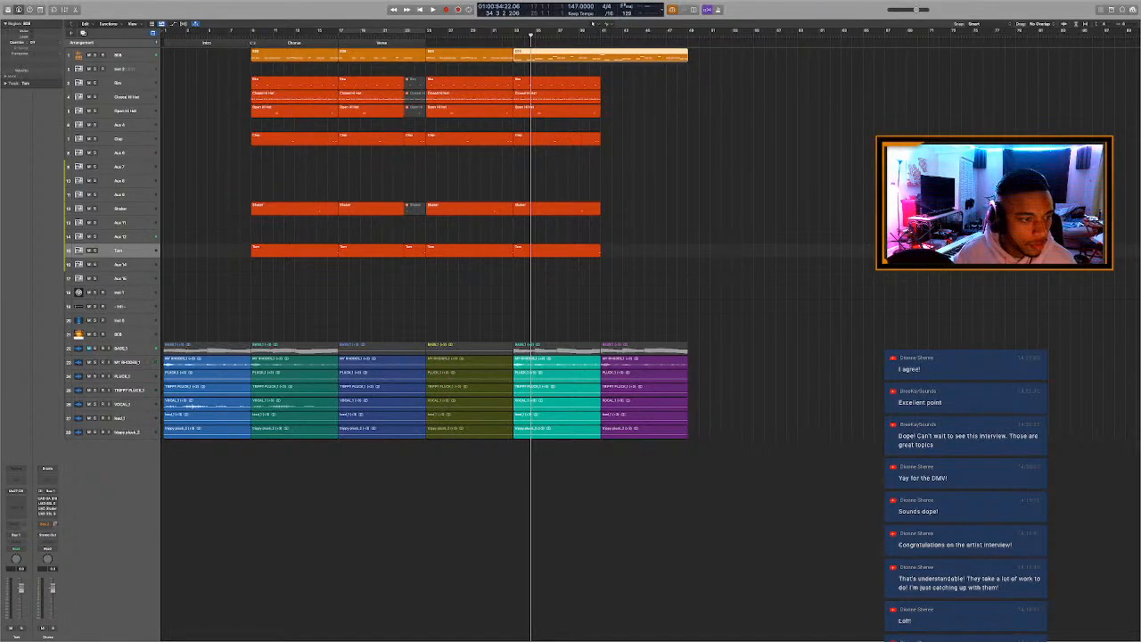
Play the arrangement from the Chorus start at bar 9 and open Maschine 2 on the Inst 3 track.
click(253, 37)
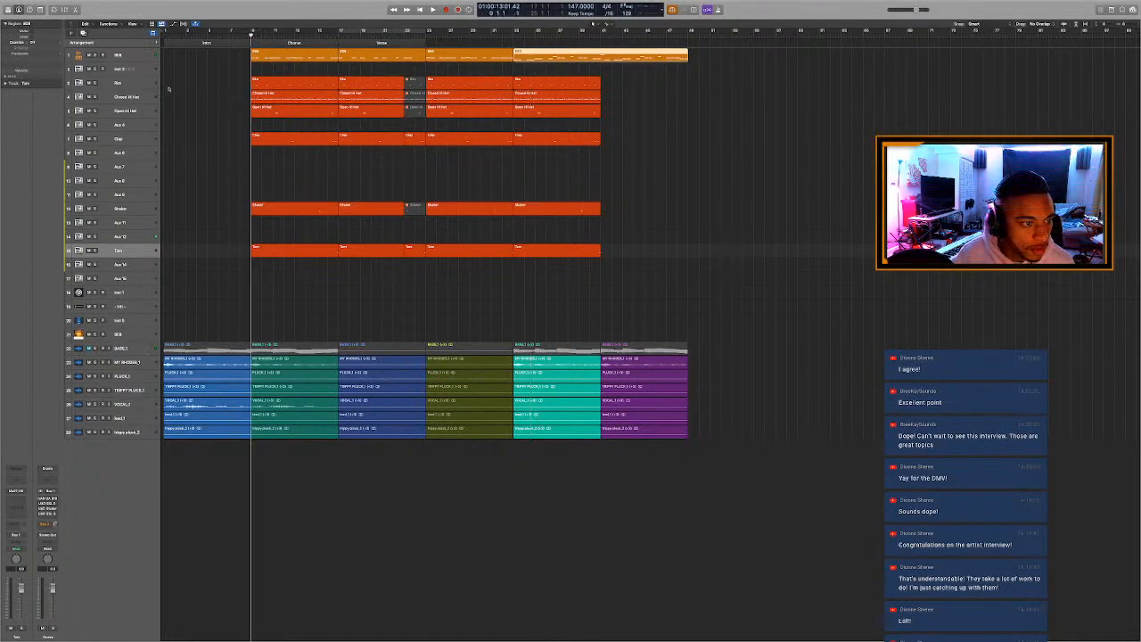
key(super+Down)
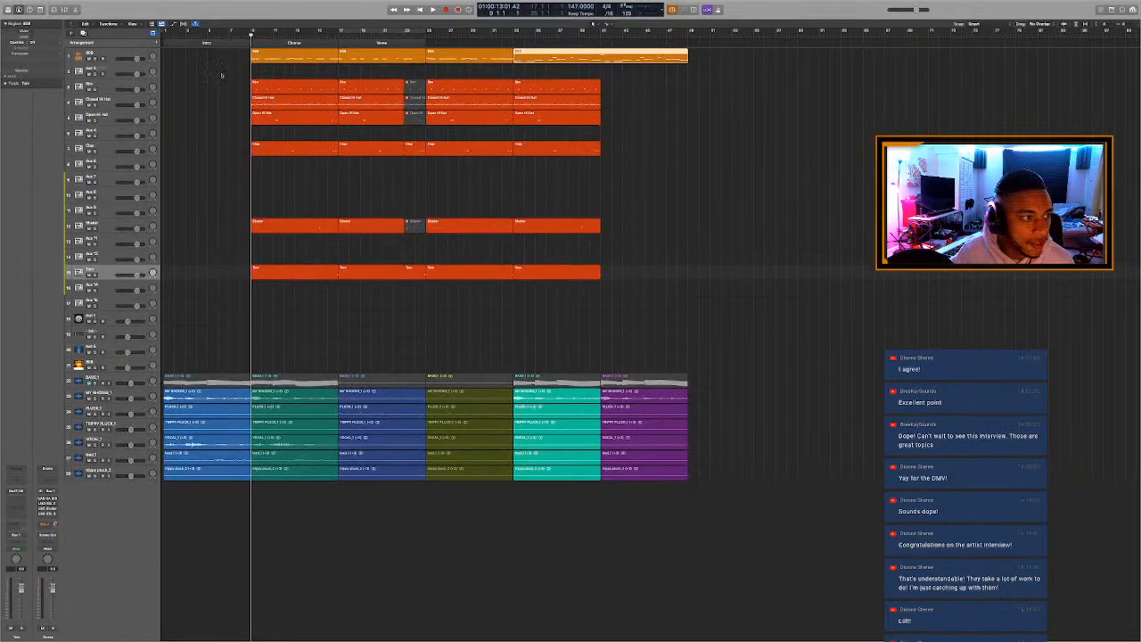
key(space)
key(c)
click(106, 68)
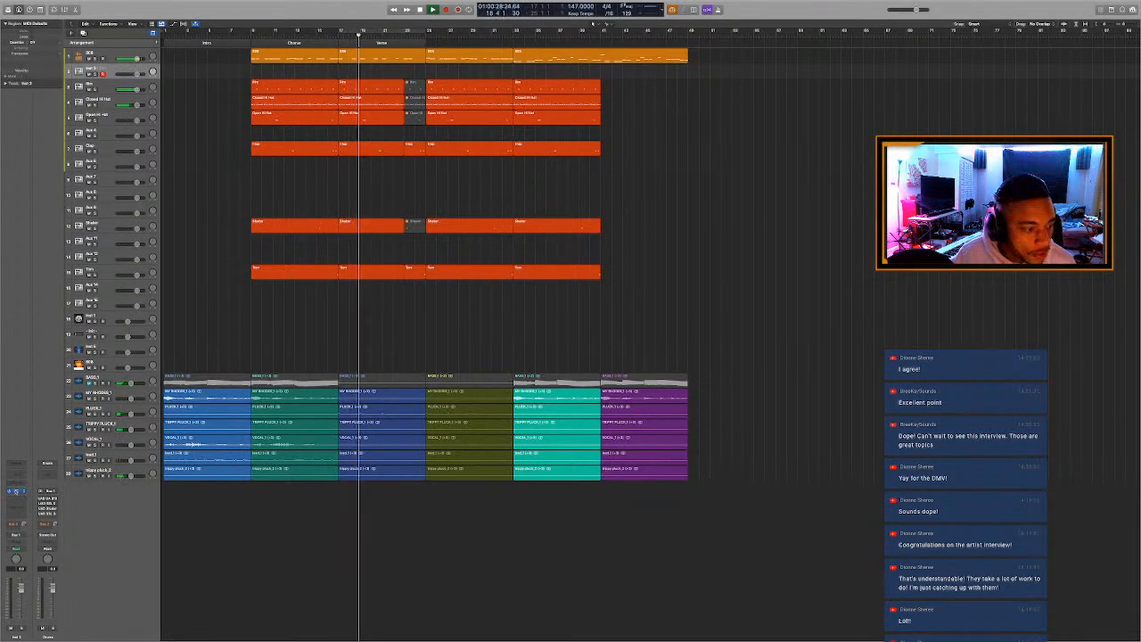
click(16, 491)
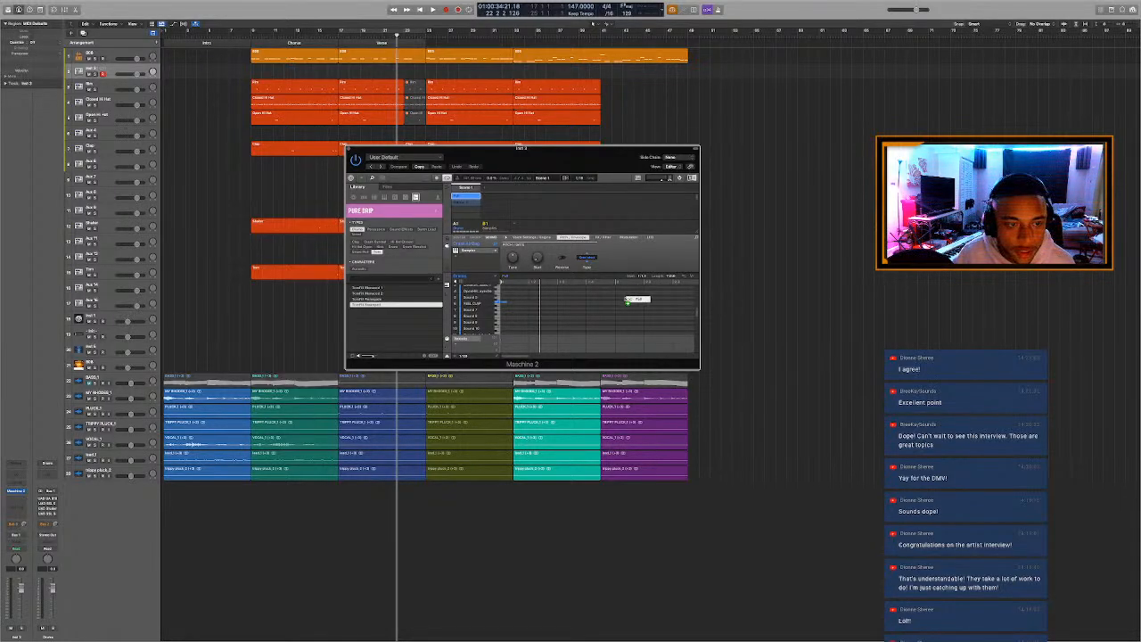
Bring the crash pattern from Maschine 2 onto the Aux 12 track at bar 9 and play from just before it.
drag(257, 277, 253, 241)
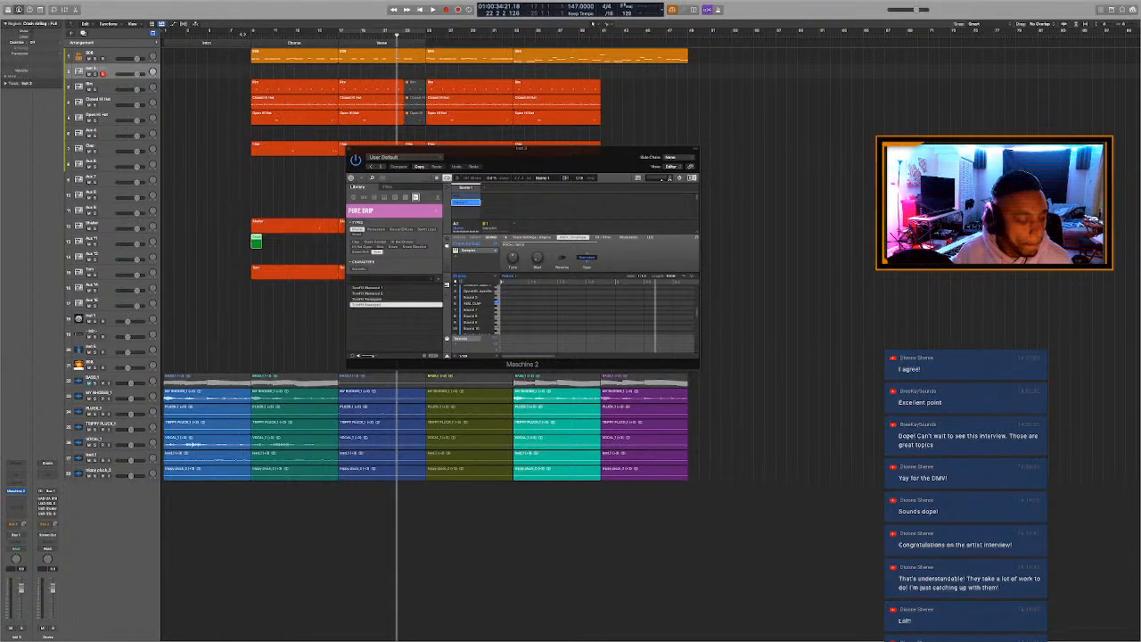
drag(257, 253, 257, 256)
click(240, 34)
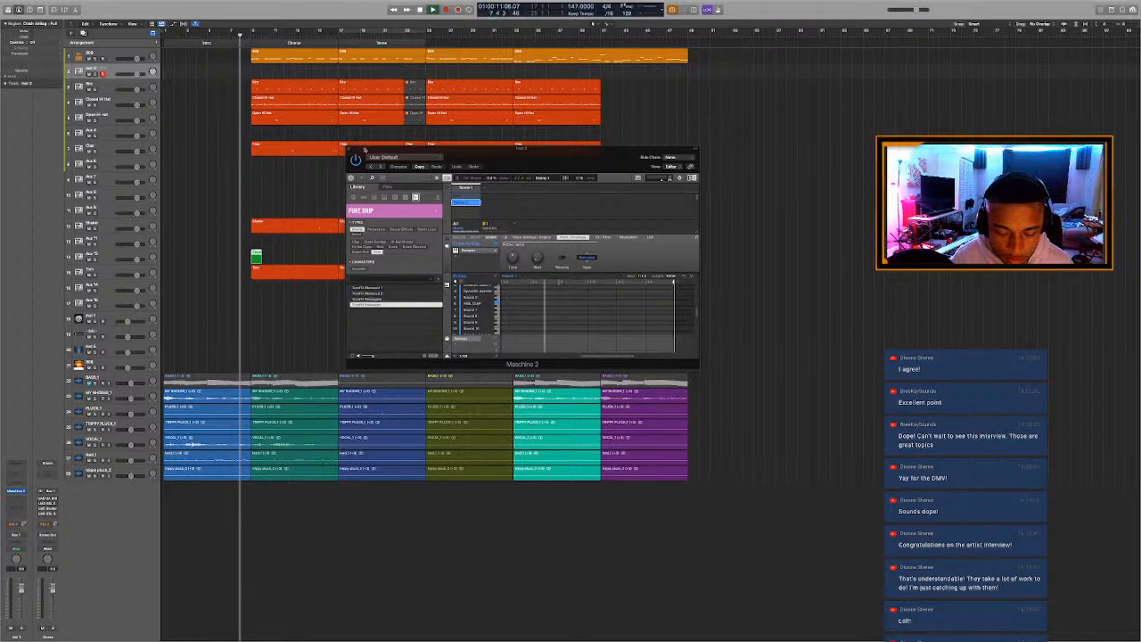
click(349, 148)
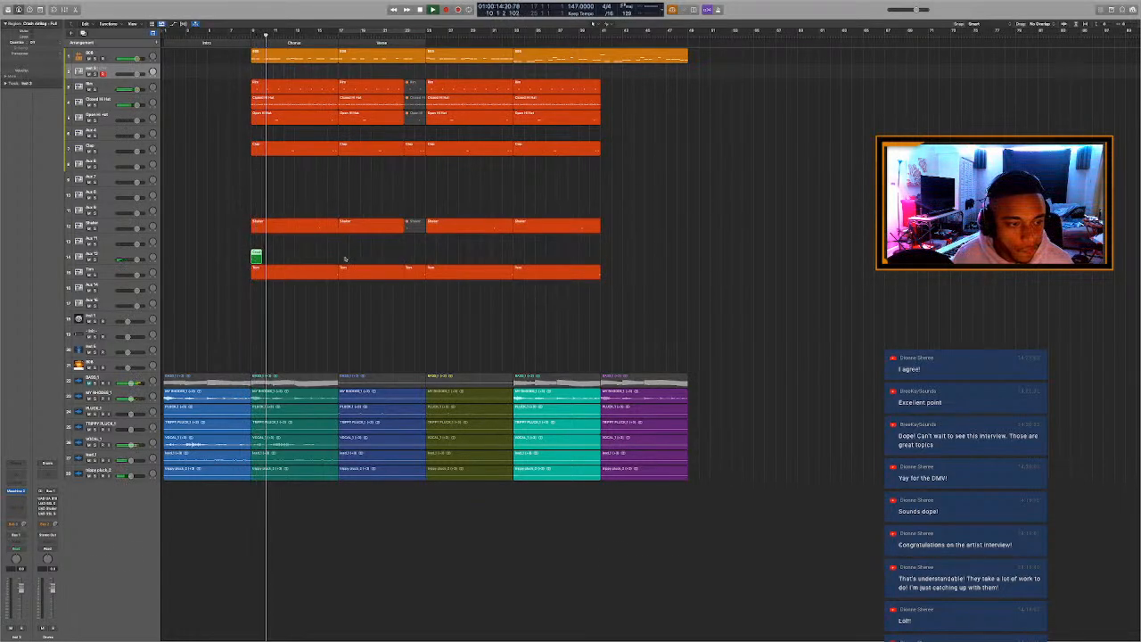
Copy the crash region to bar 17, lengthen both to eight bars, and repeat it three times up to bar 49.
drag(257, 257, 390, 258)
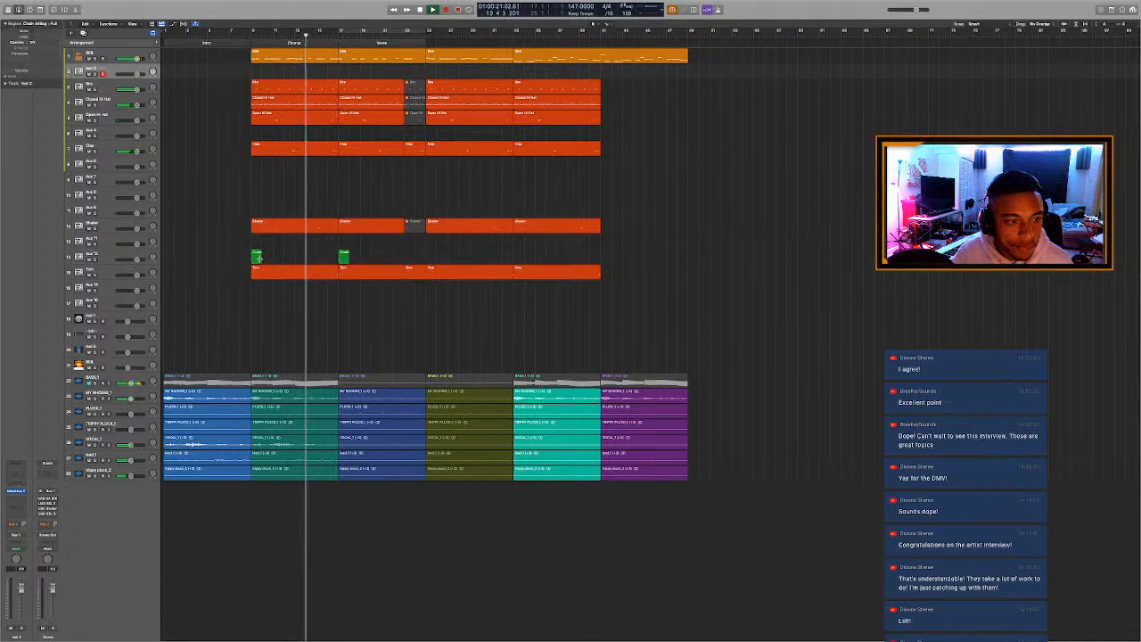
drag(260, 259, 426, 268)
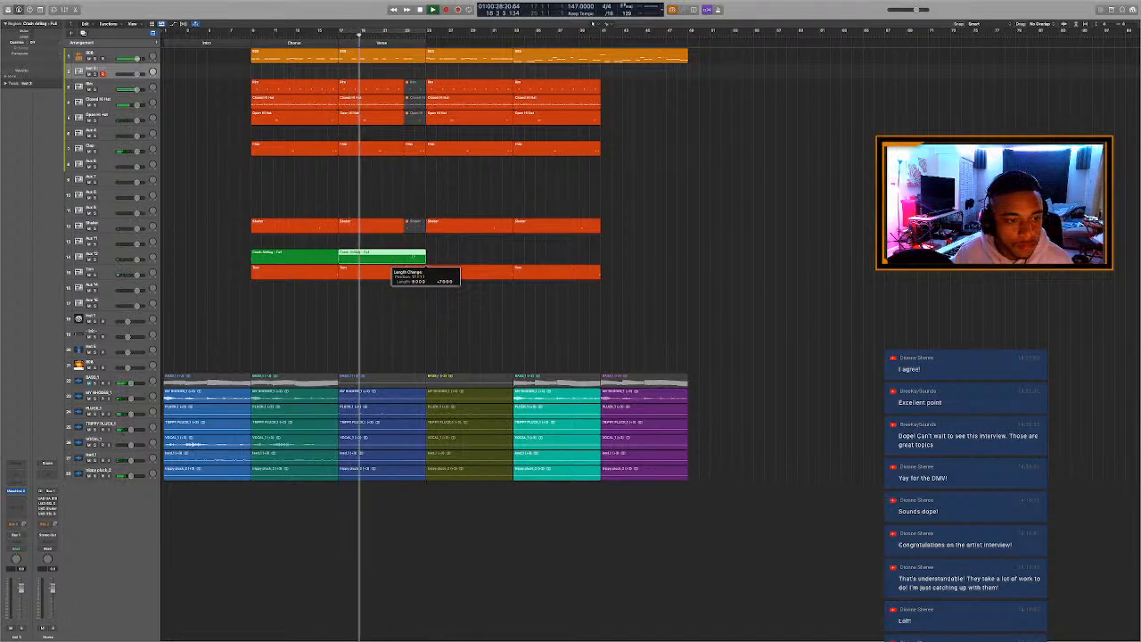
key(super+r)
key(super+r)
key(super+r)
Color all crash regions on the Aux 12 track the same orange-red as the other drum regions.
key(alt+c)
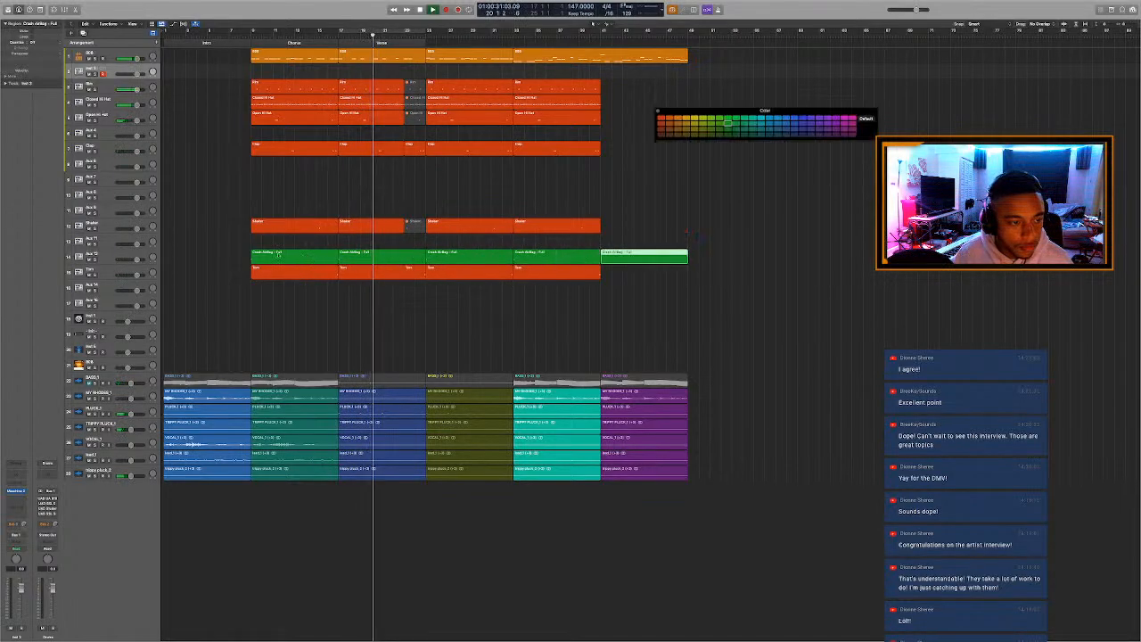
click(116, 254)
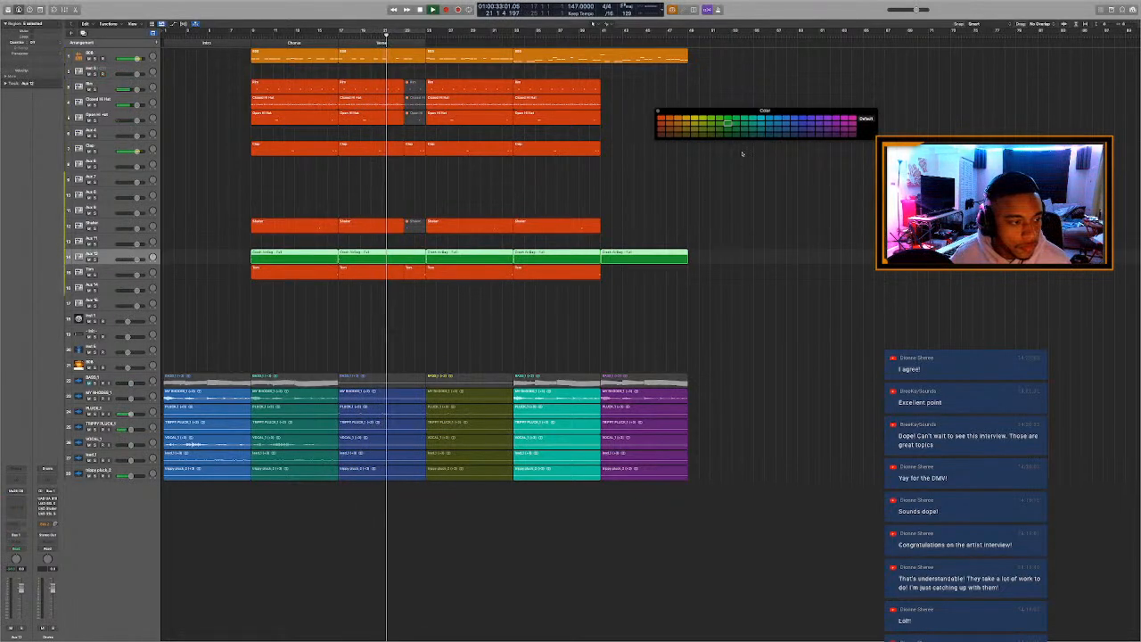
click(661, 118)
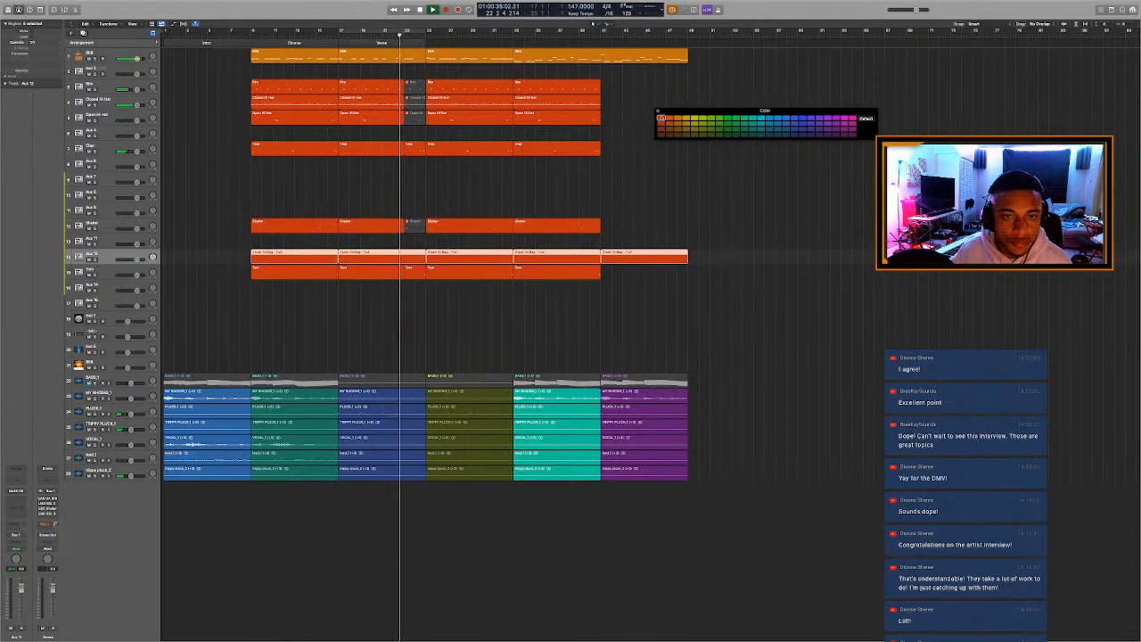
key(alt+c)
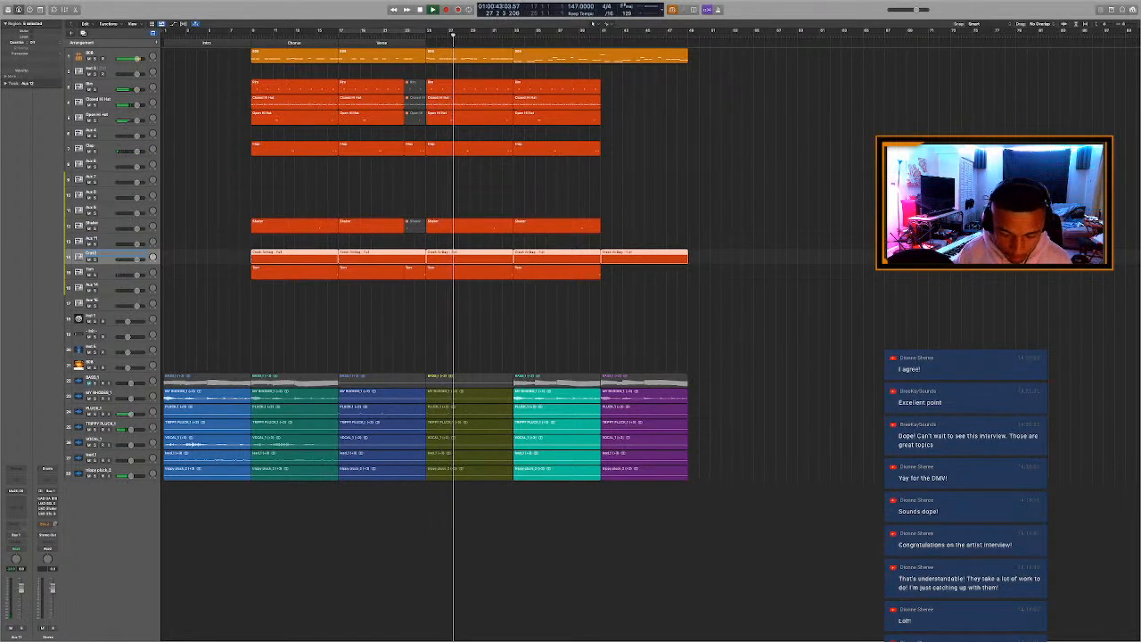
Rename the Aux 12 track as Crash and name its regions after the track.
click(297, 190)
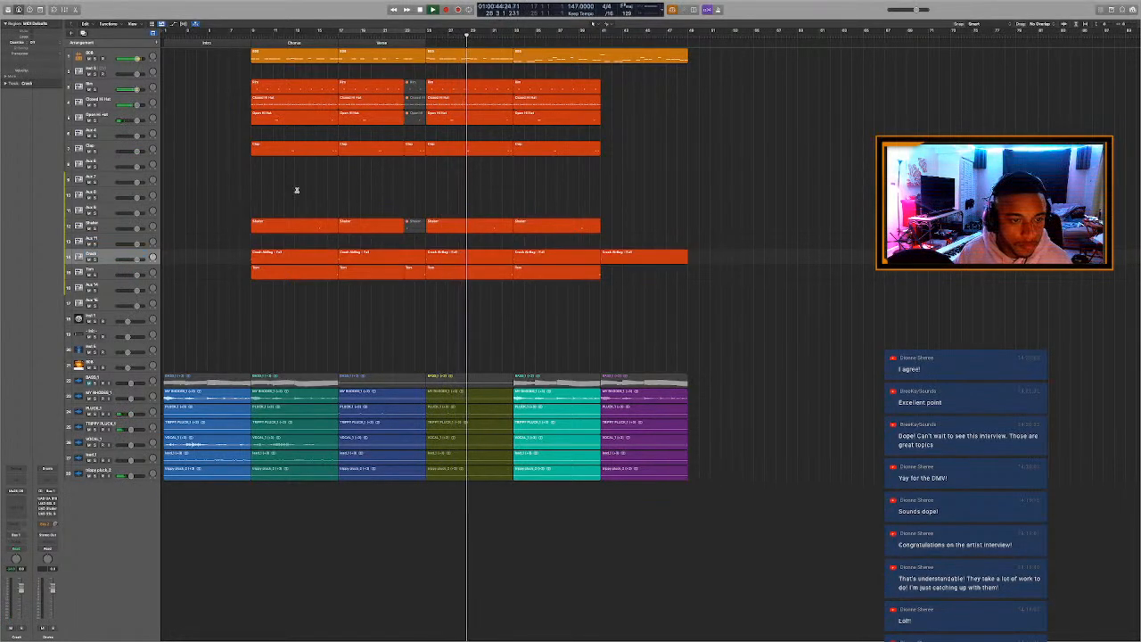
key(super+a)
key(alt+shift+n)
click(306, 187)
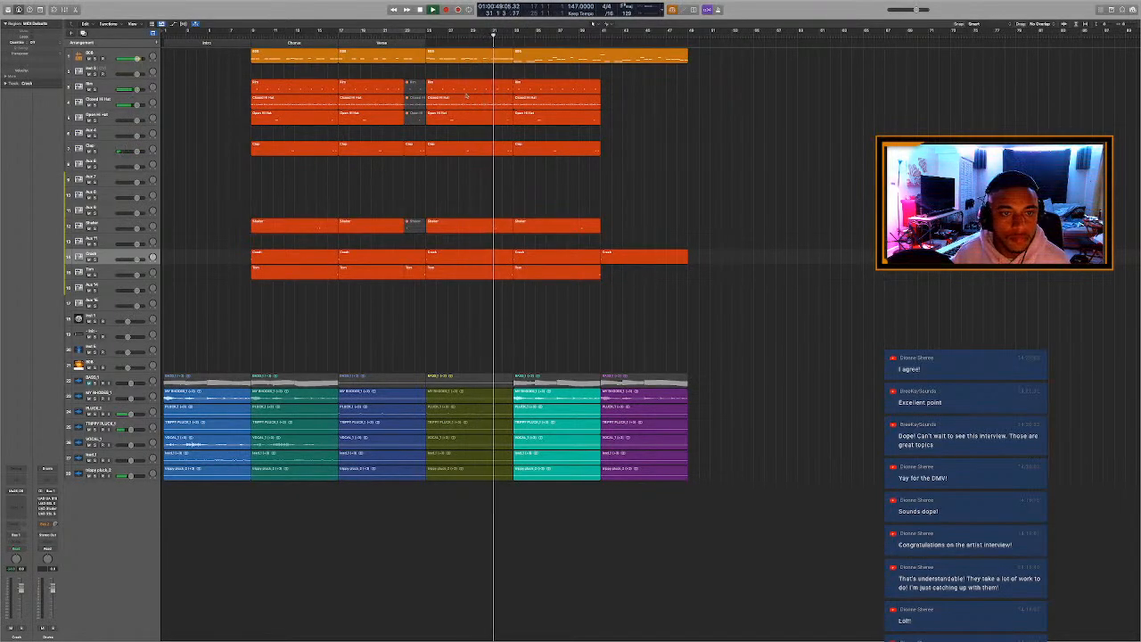
Extend the Verse section to bar 33, and split the last Closed Hi Hat region at bar 37 with notes kept, muting its first half.
drag(425, 43, 514, 77)
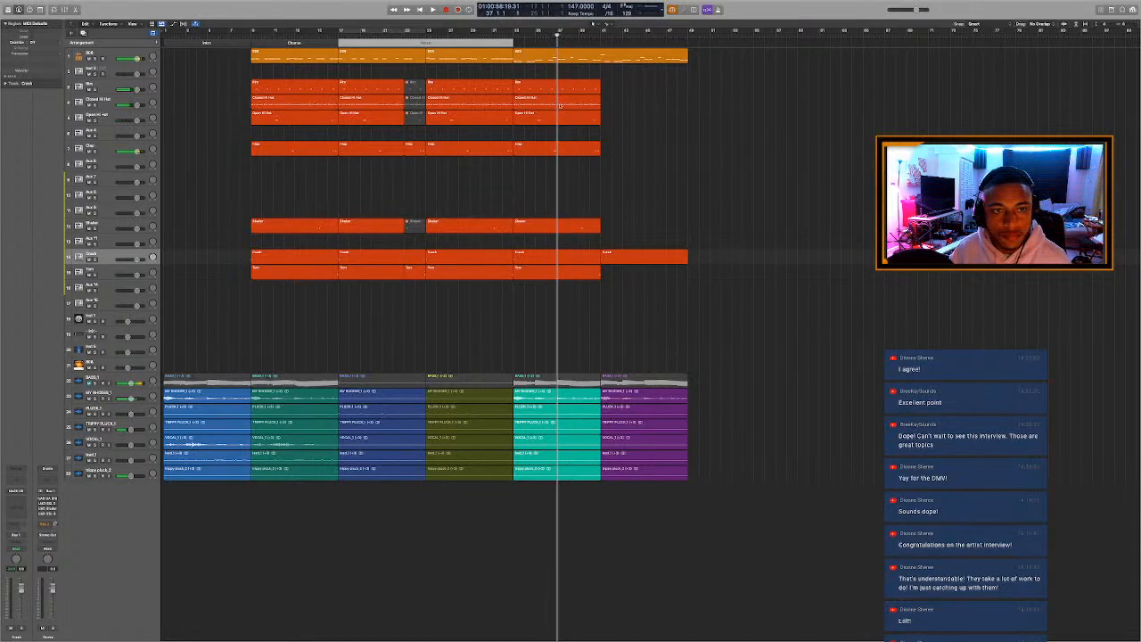
click(543, 106)
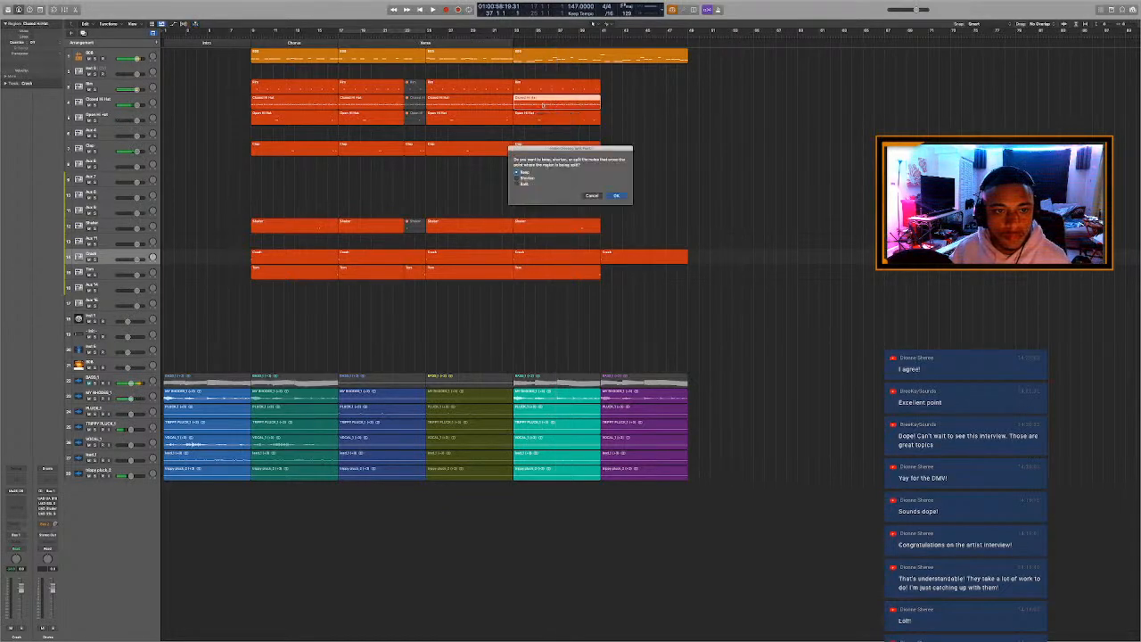
key(Return)
key(Return)
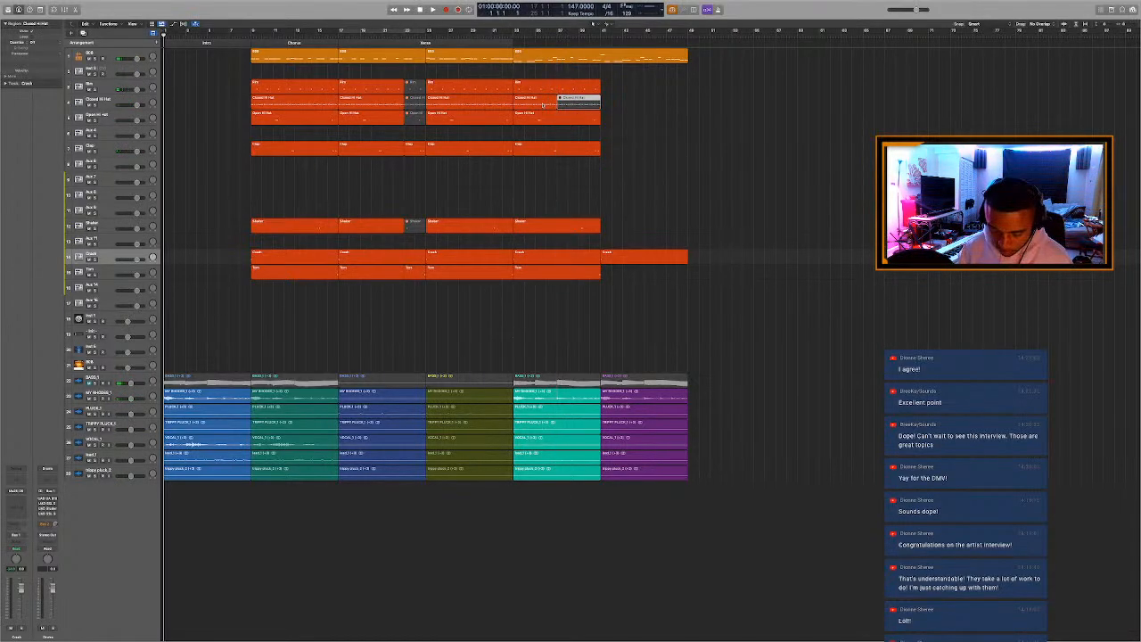
click(543, 105)
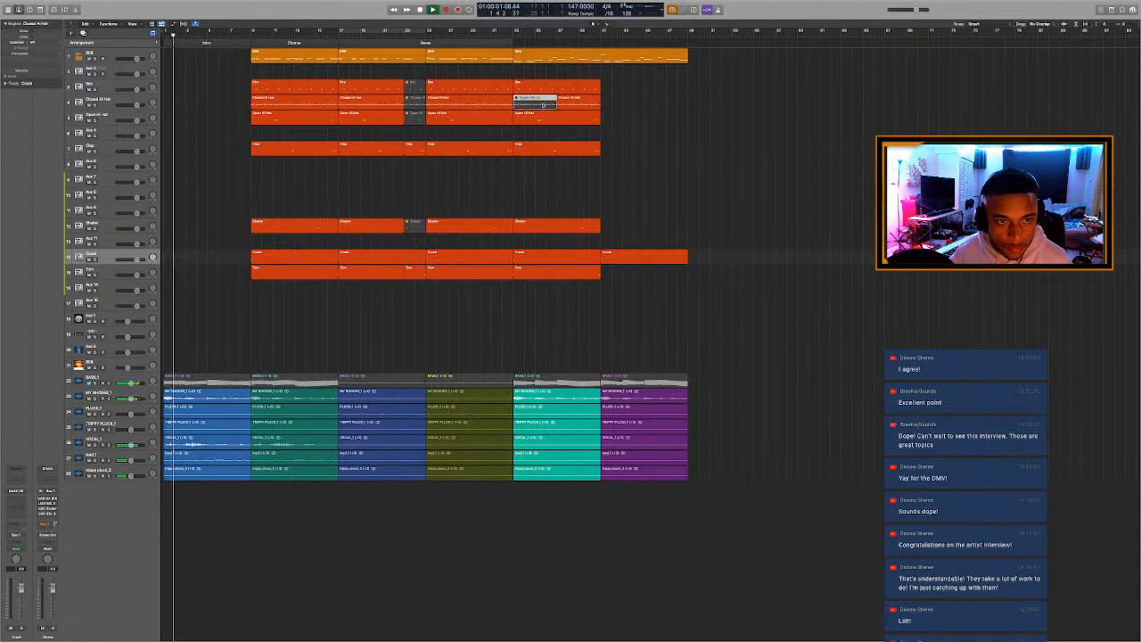
Audition the hi-hat break from just before bar 33, and split the last Open Hi Hat region at bar 37, muting its first half.
click(502, 35)
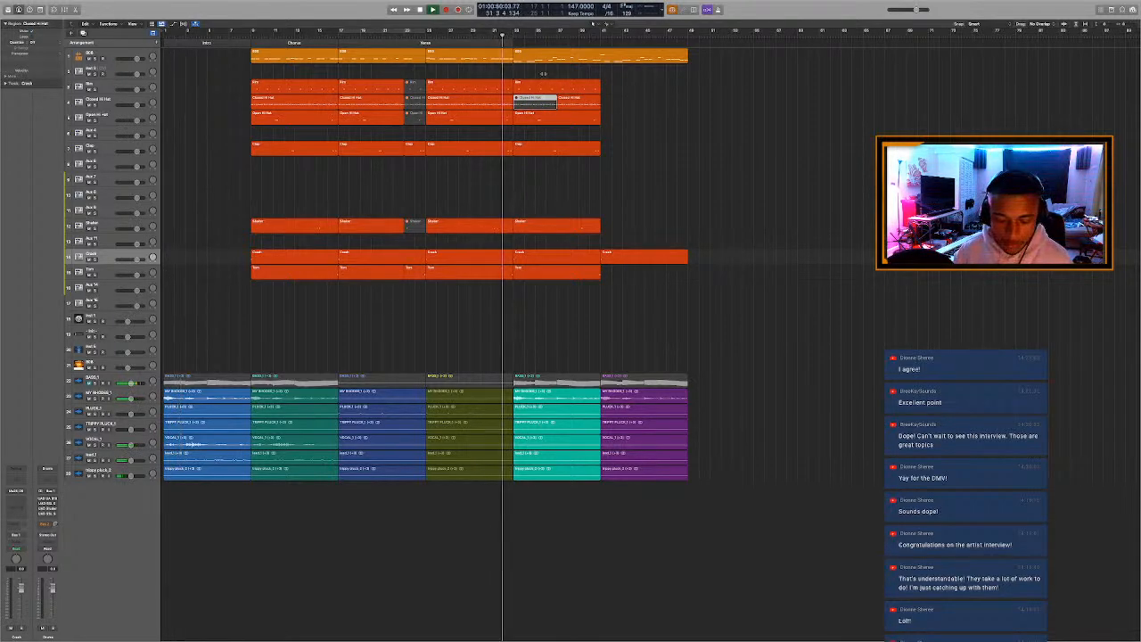
key(ctrl+m)
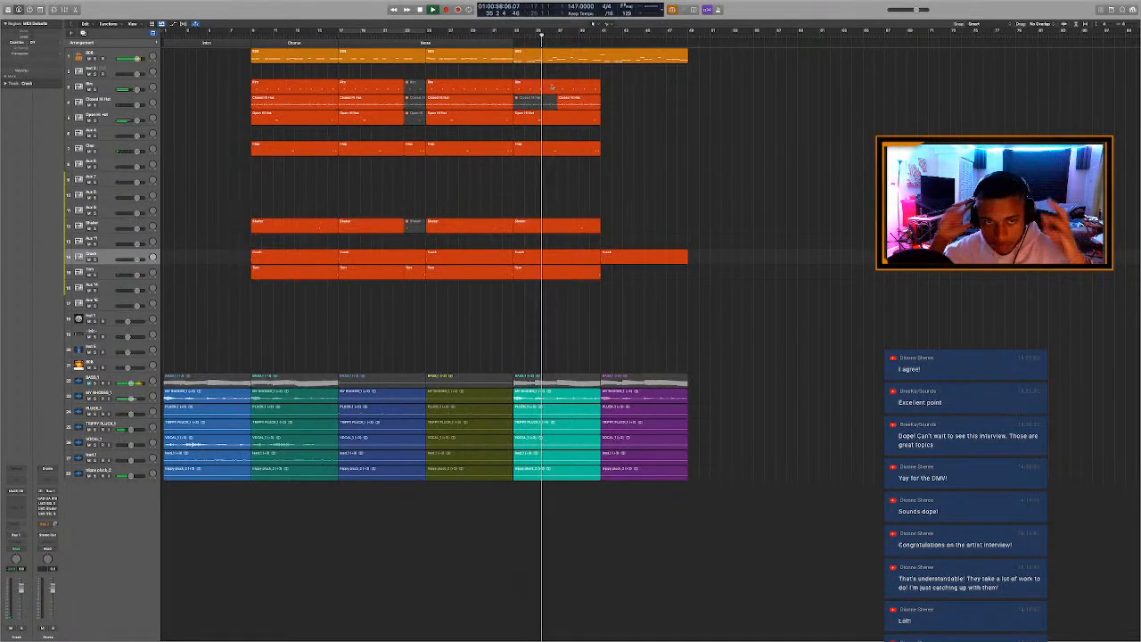
click(554, 120)
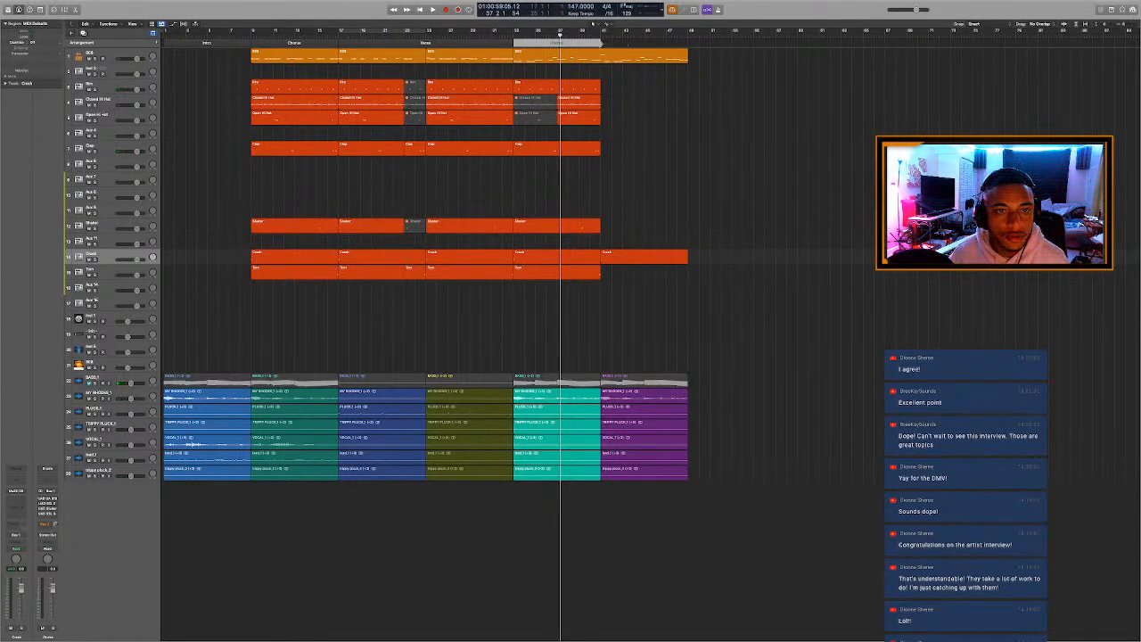
Extend the section marker at bar 33 to bar 49 as Verse 1B and rename the preceding Verse marker Verse 1A.
drag(601, 44, 688, 72)
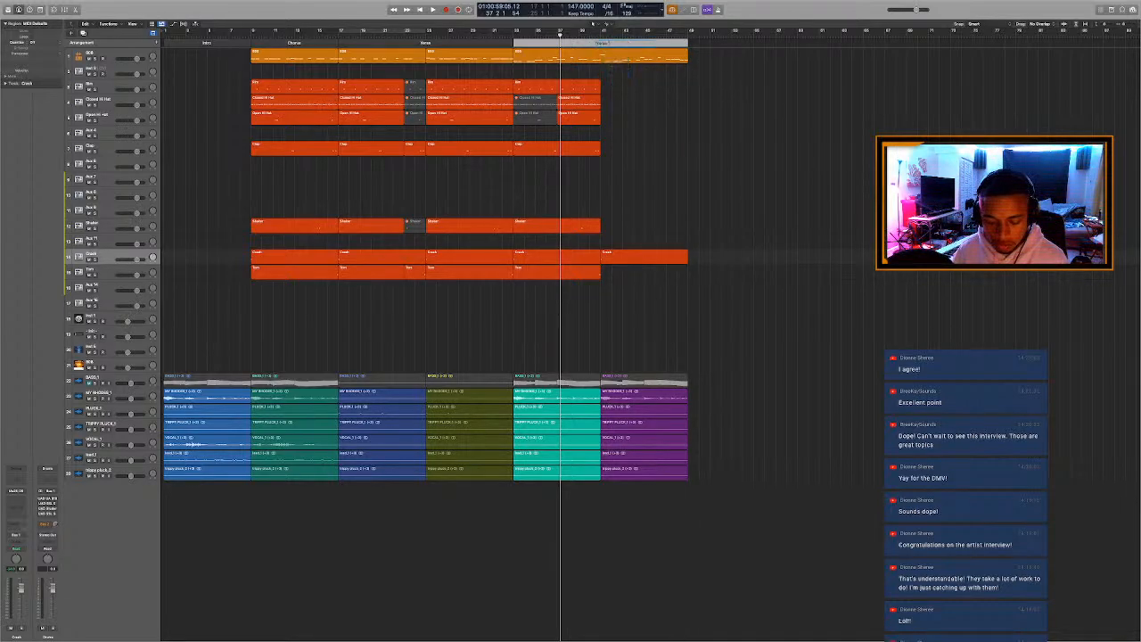
click(711, 129)
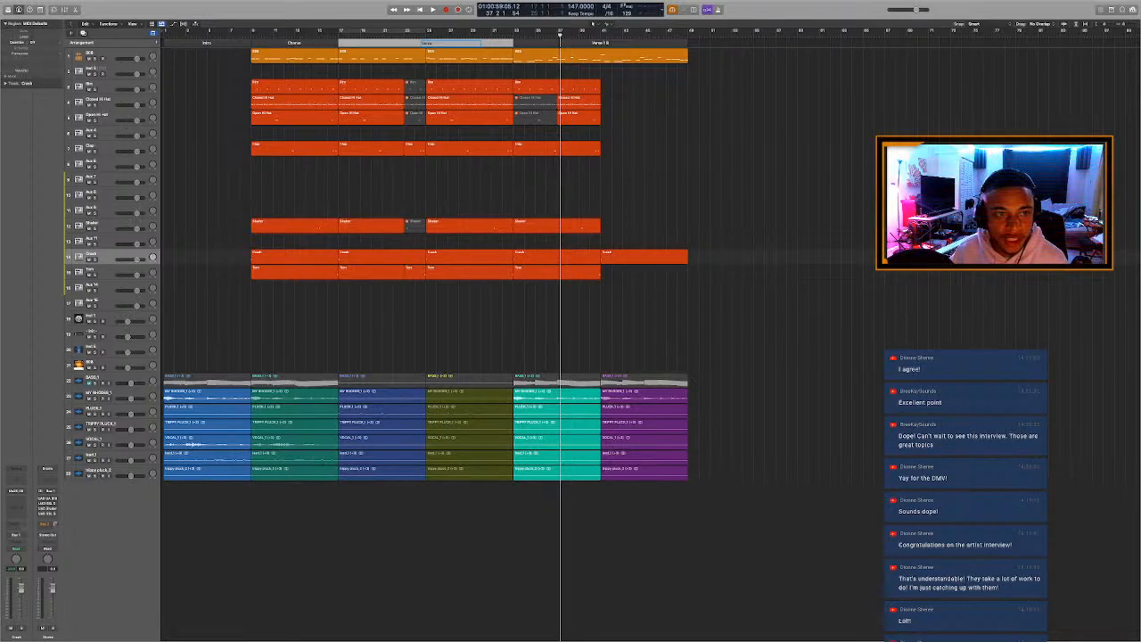
scroll(427, 75, right, 1)
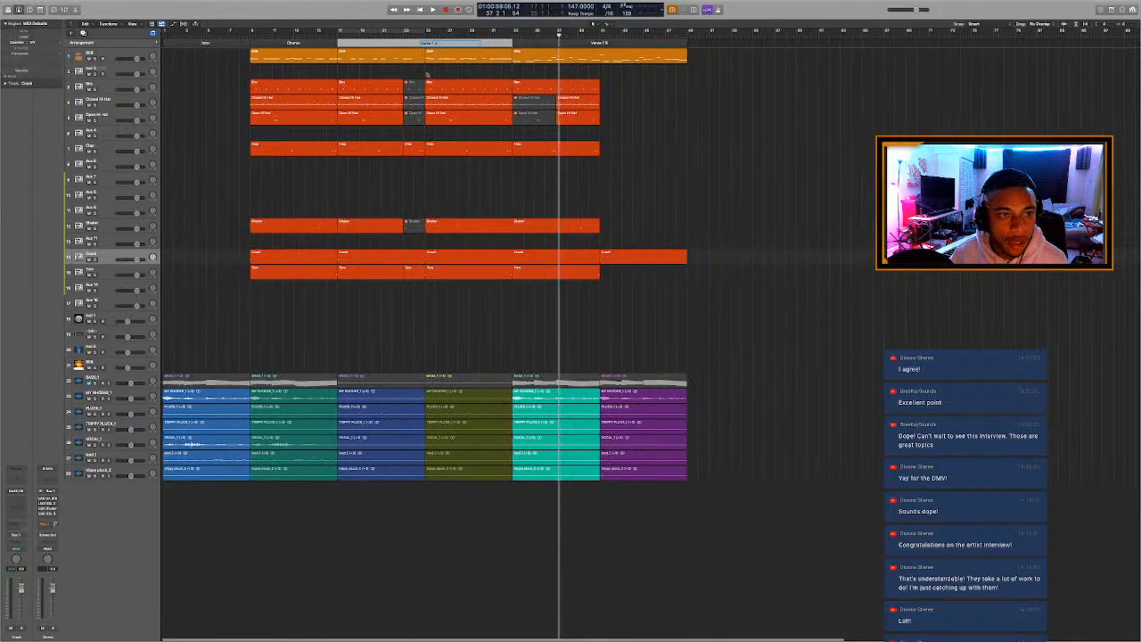
Color the Intro marker yellow, both Verse 1 markers red and the Chorus marker blue, and rename the Chorus marker Chorus 1.
key(alt+c)
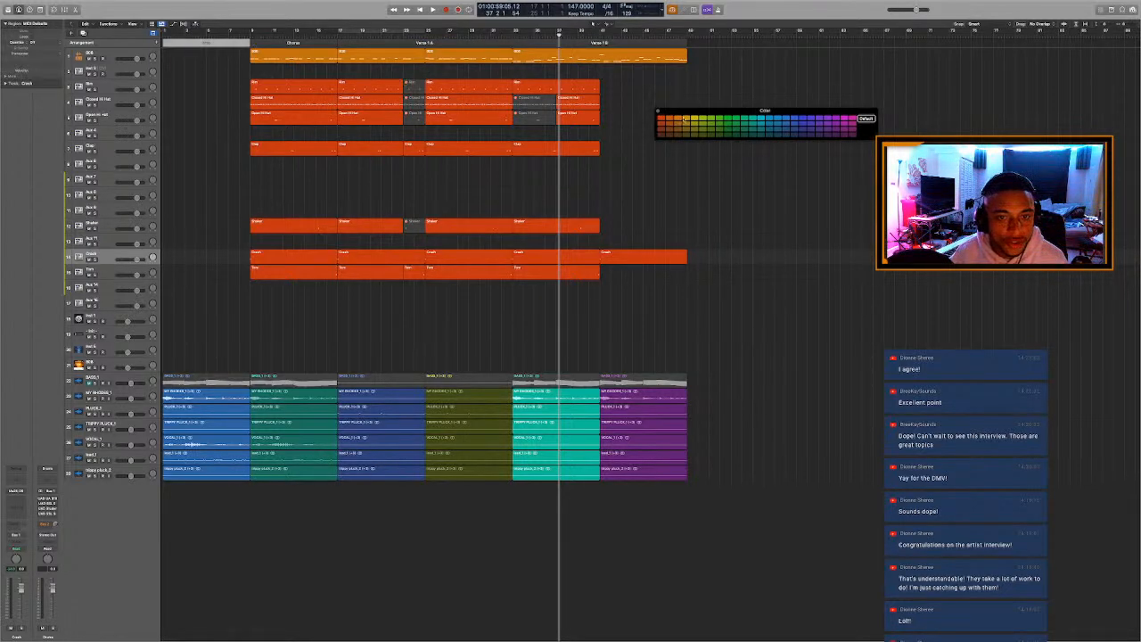
click(464, 42)
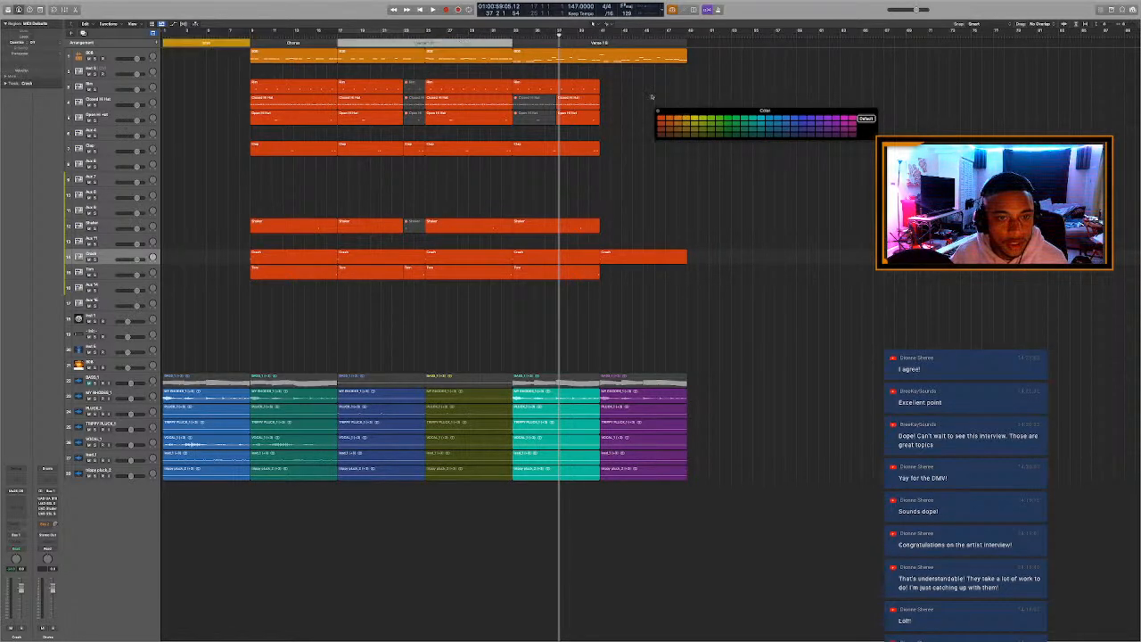
click(669, 129)
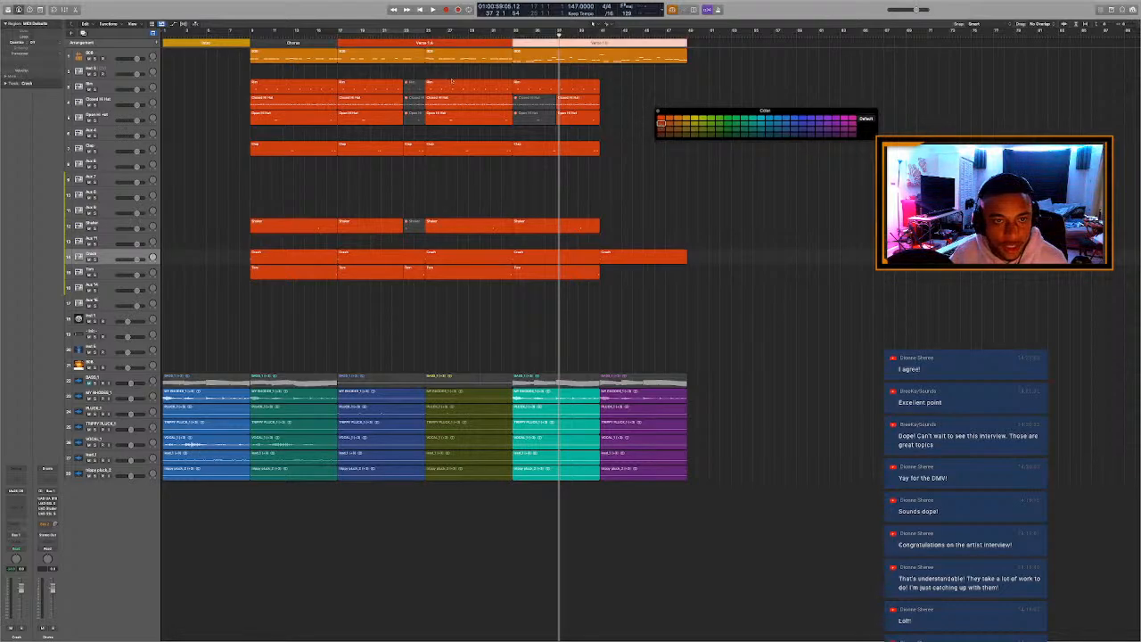
click(304, 43)
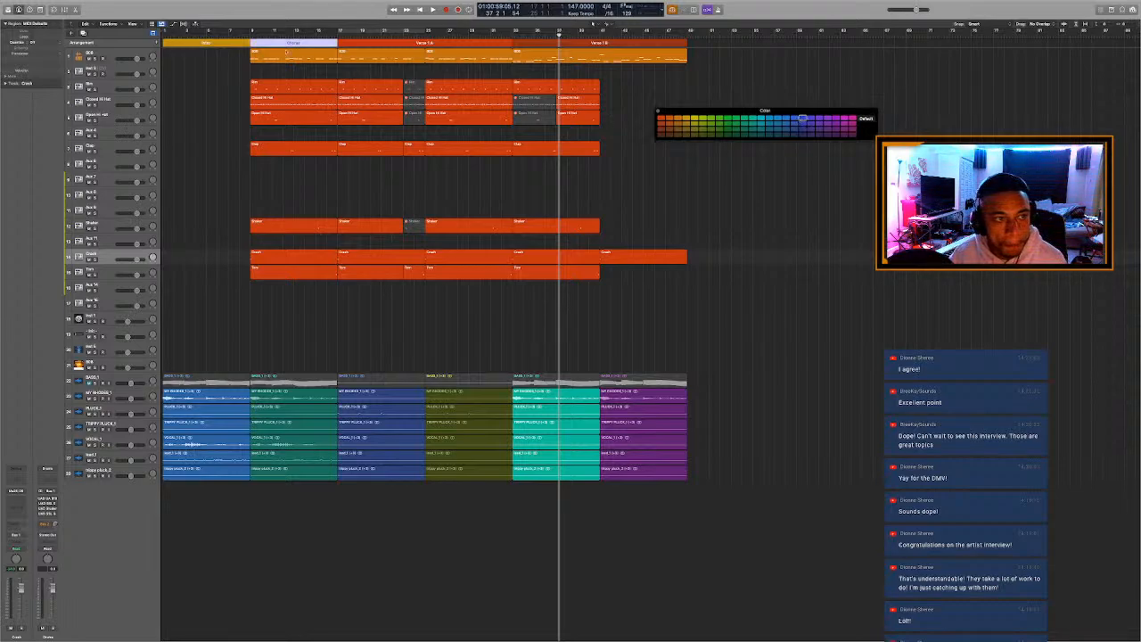
click(242, 42)
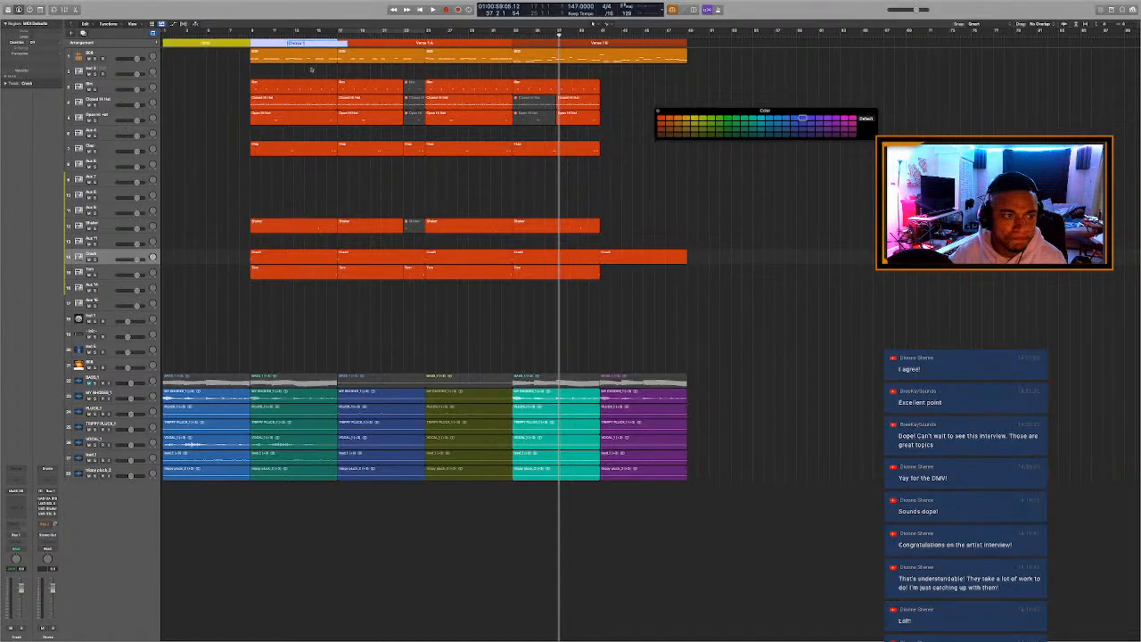
Loop playback from bar 33 to 37, and mute the two 808 notes leading into bar 37 in the last 808 region.
key(c)
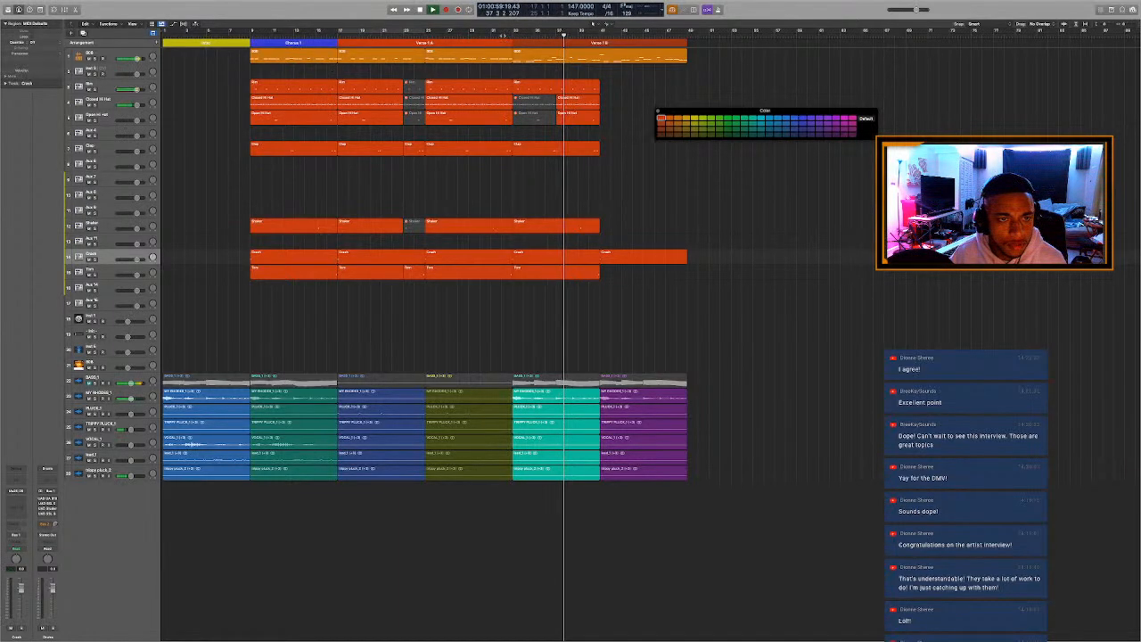
click(500, 36)
scroll(558, 74, left, 3)
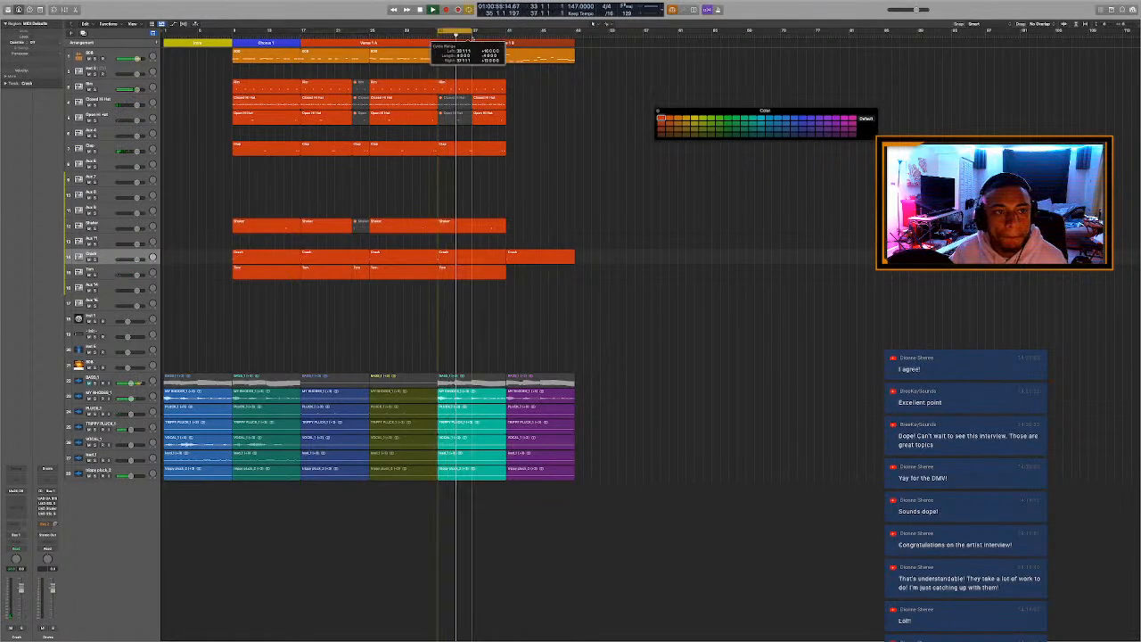
click(489, 57)
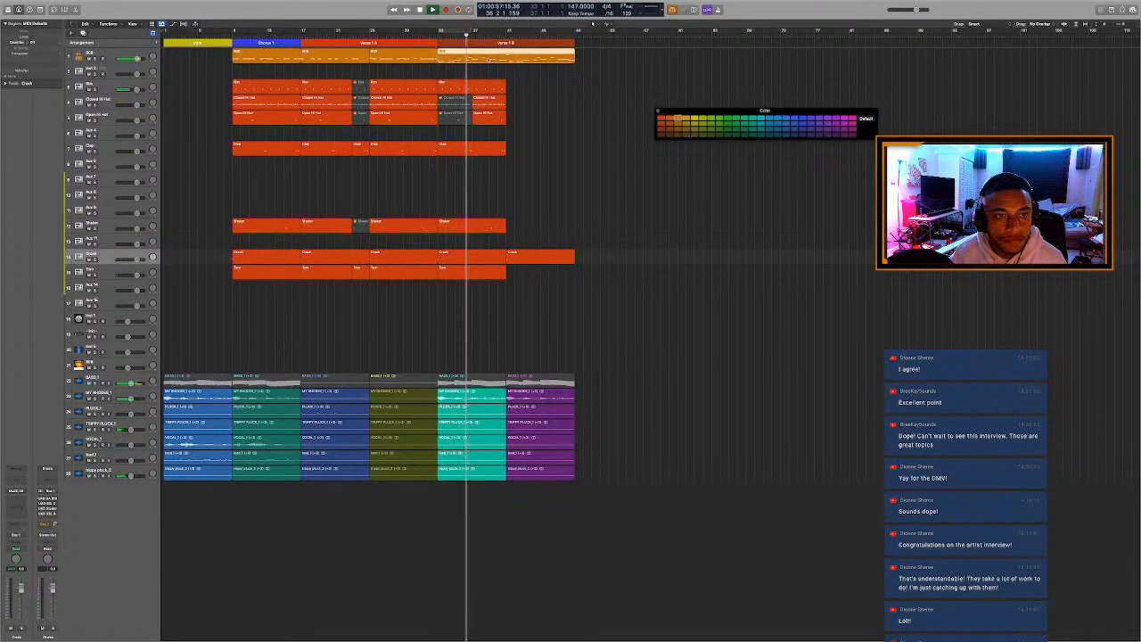
double_click(489, 57)
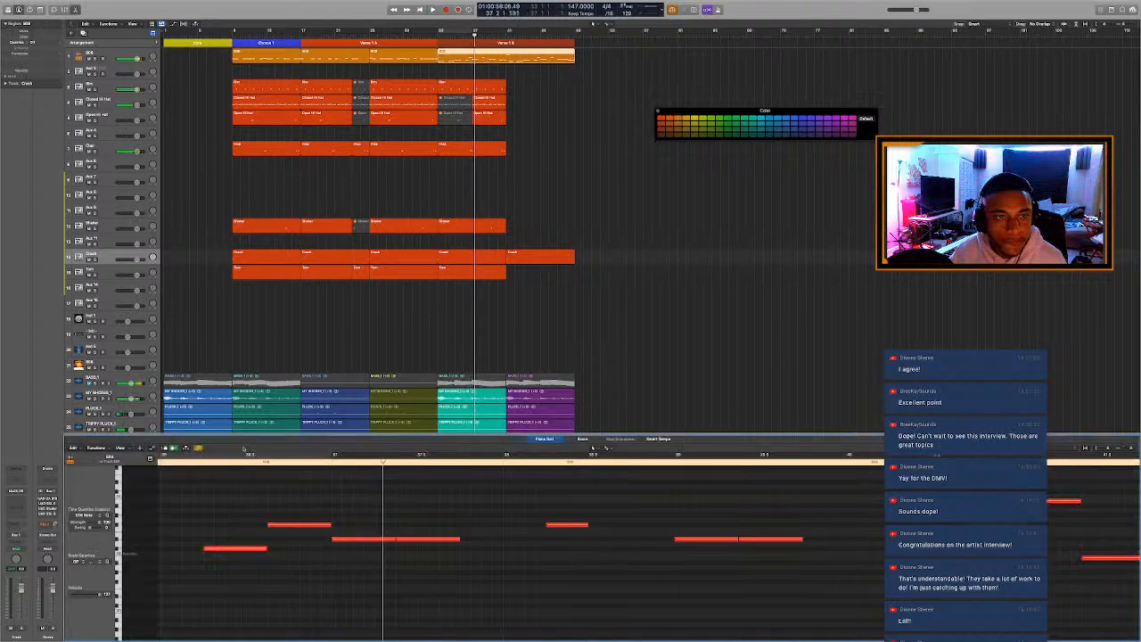
drag(221, 514, 294, 574)
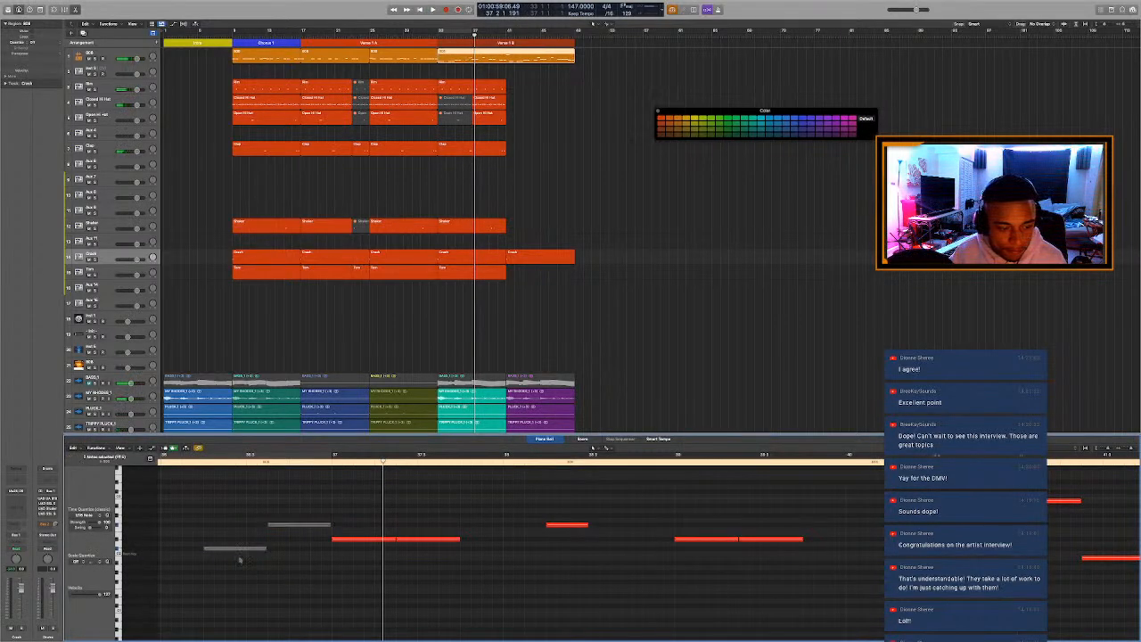
click(194, 461)
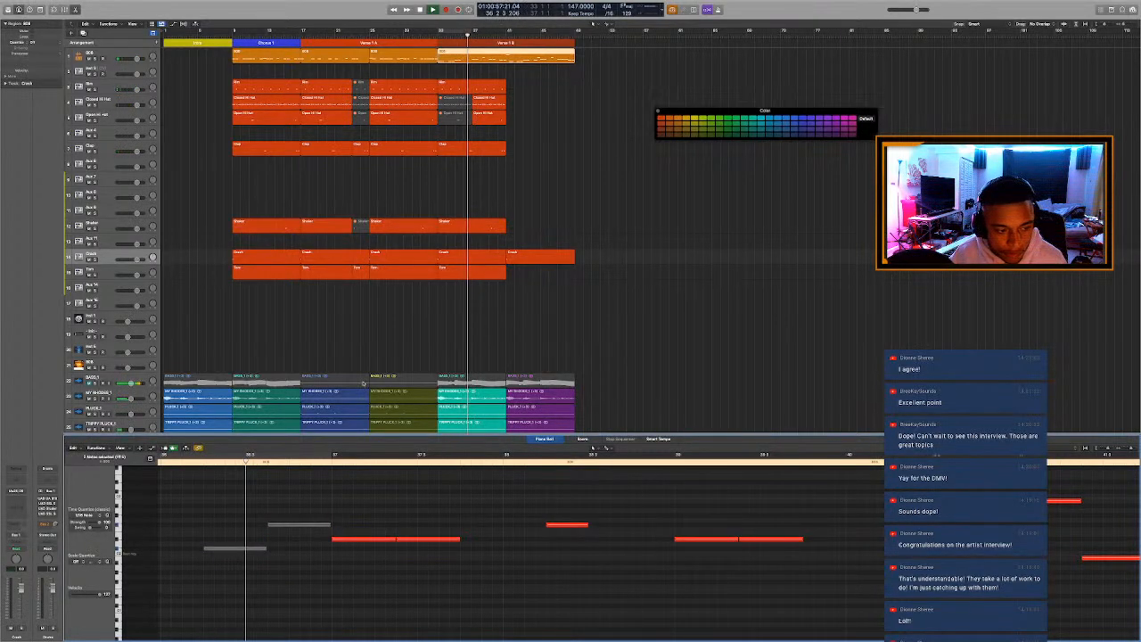
key(p)
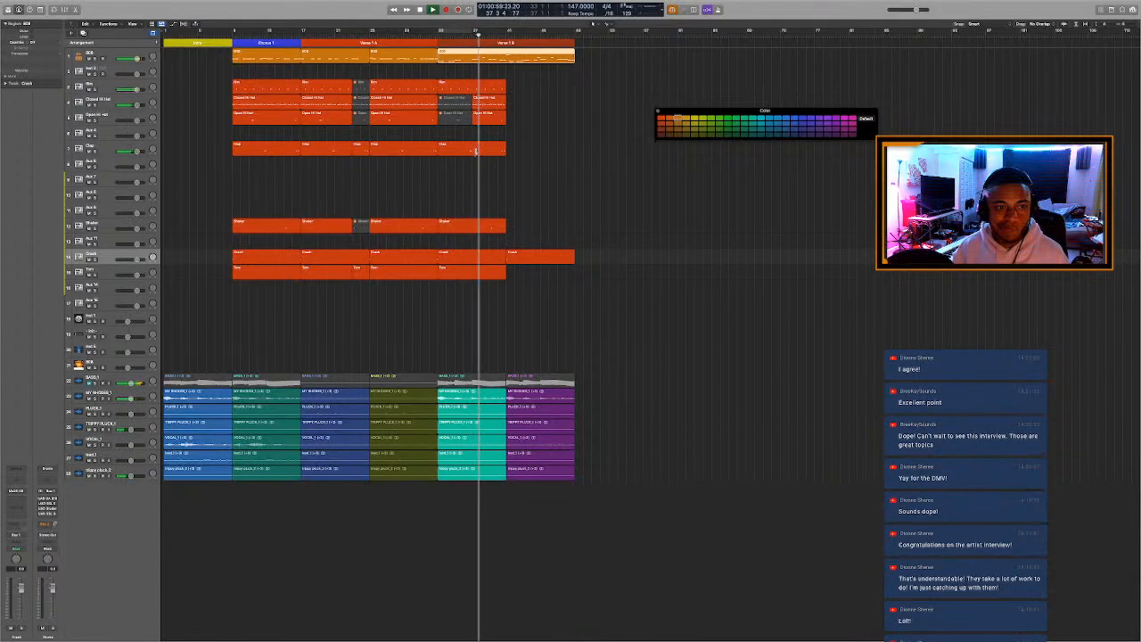
Split the last Clap and Rim regions, muting the Clap from bar 35 to 37 and the short Rim piece just before bar 37.
drag(477, 150, 457, 150)
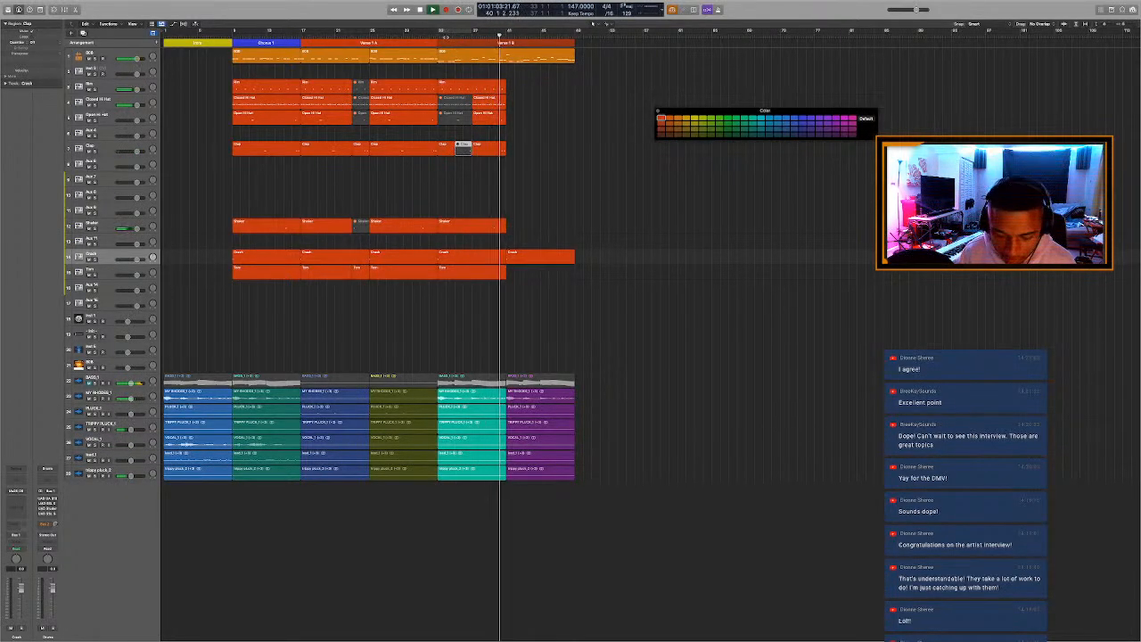
key(space)
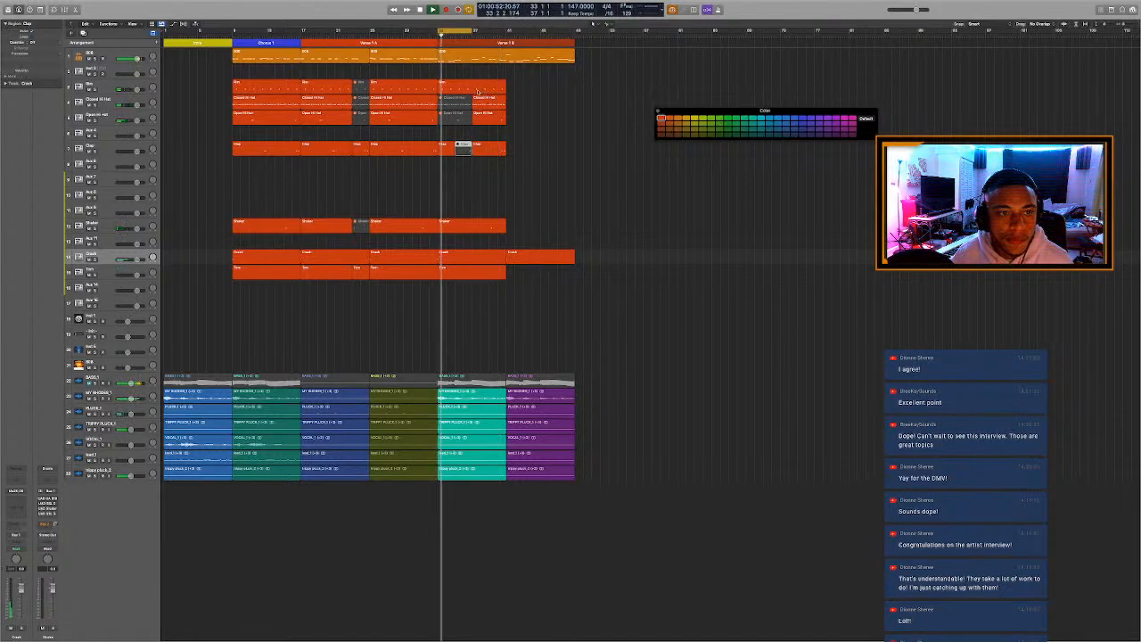
click(479, 91)
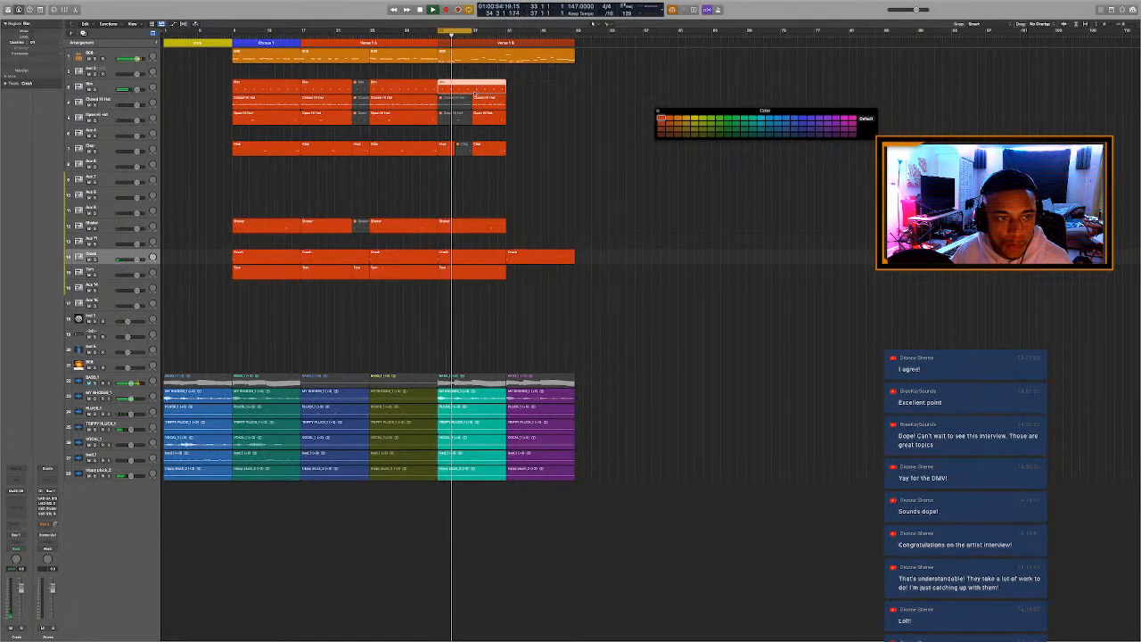
click(466, 91)
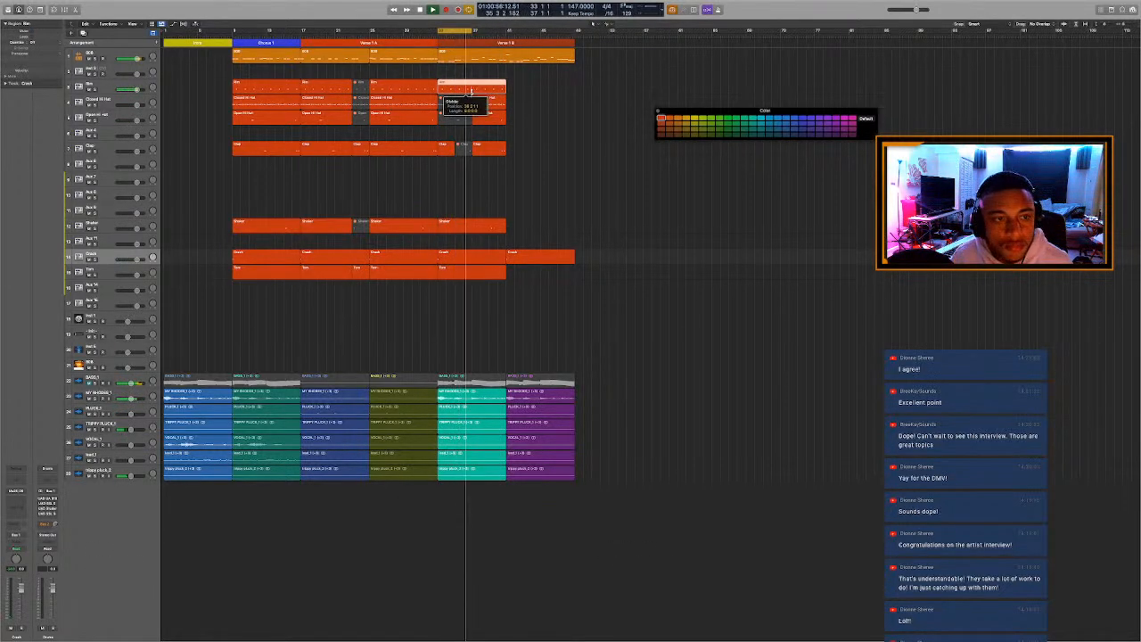
click(471, 92)
click(469, 91)
key(space)
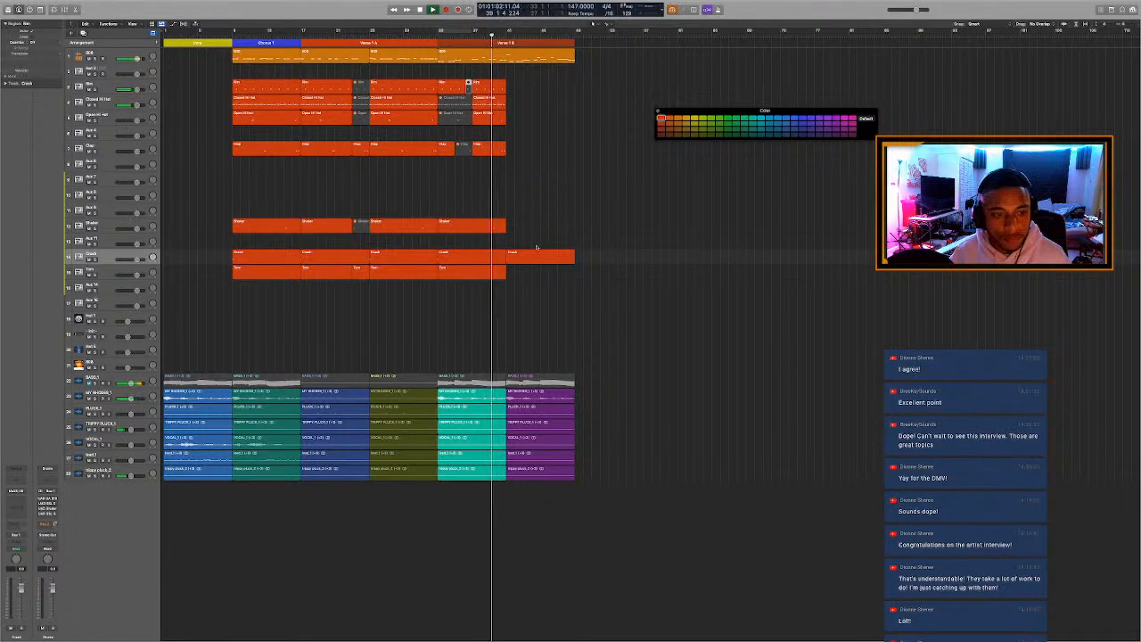
Mute the Crash region at bar 41 and all 808 notes from bar 41 to 49 except the first.
click(541, 259)
key(ctrl+m)
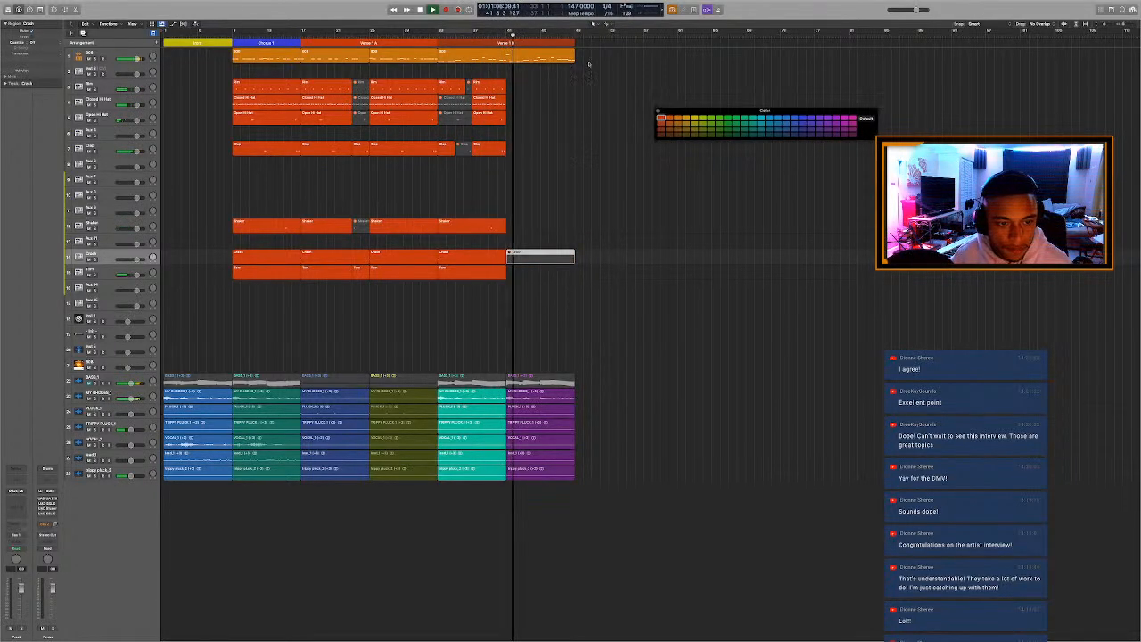
click(547, 59)
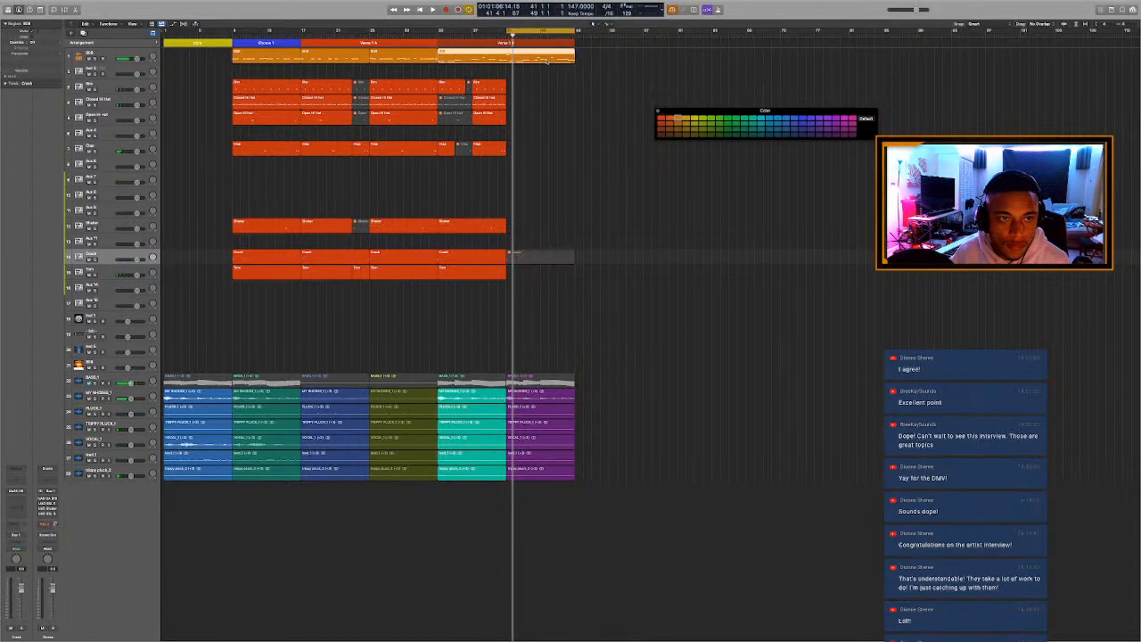
key(p)
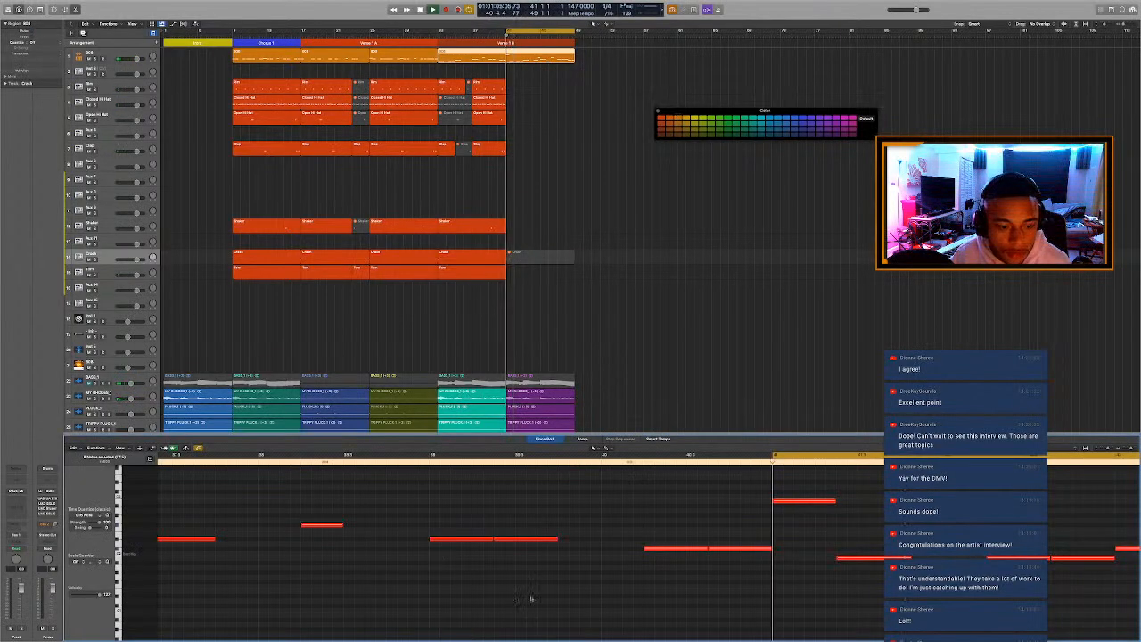
scroll(561, 594, down, 6)
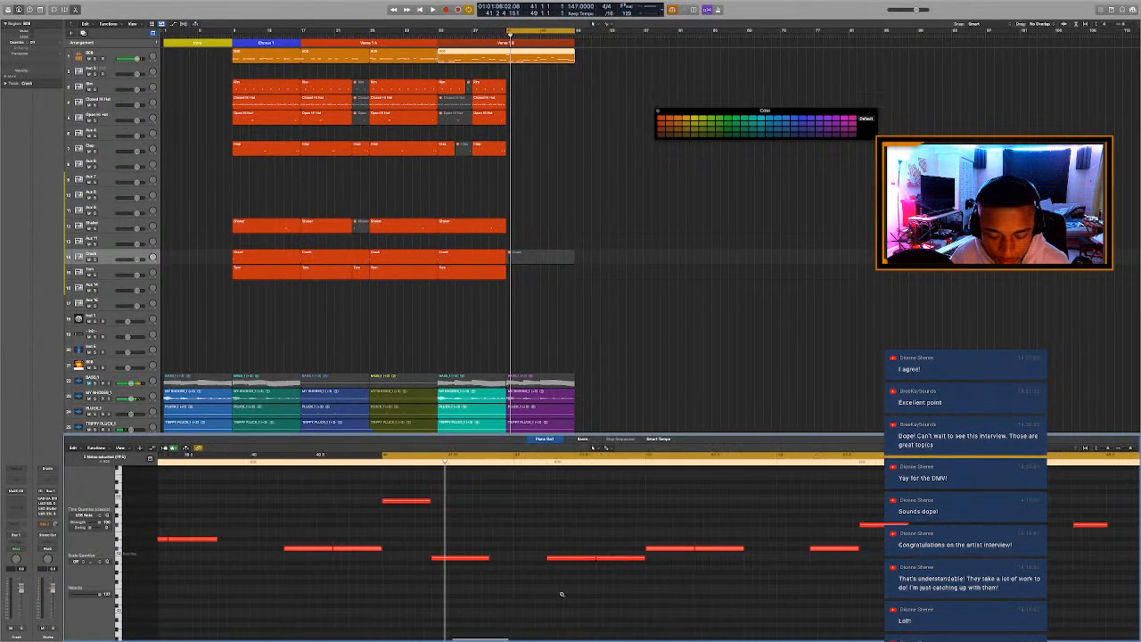
drag(450, 501, 847, 640)
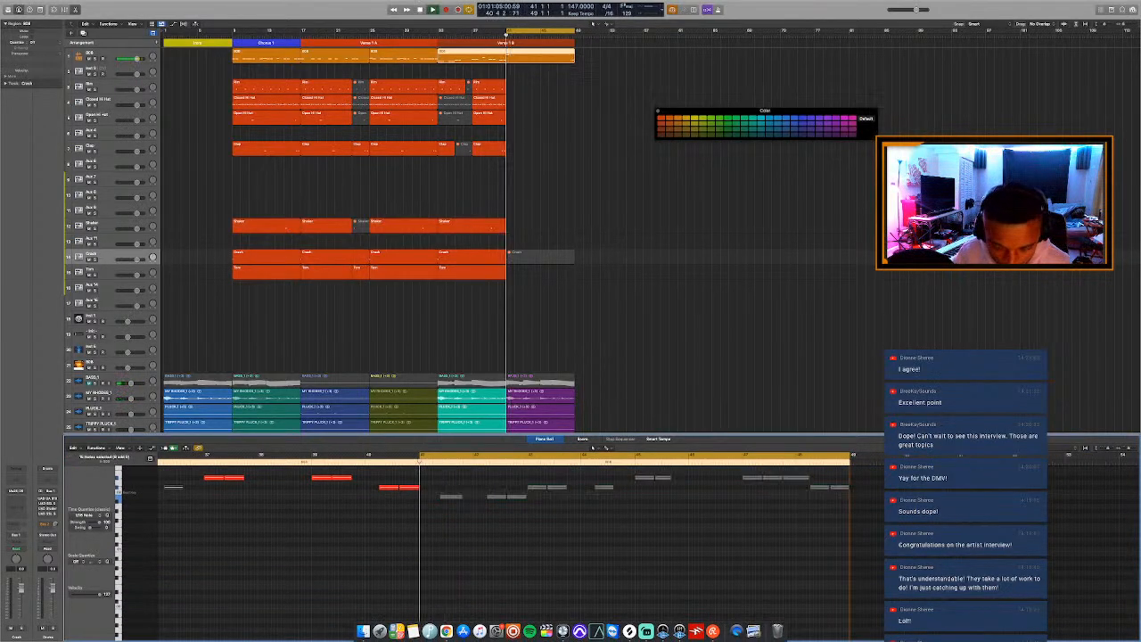
key(p)
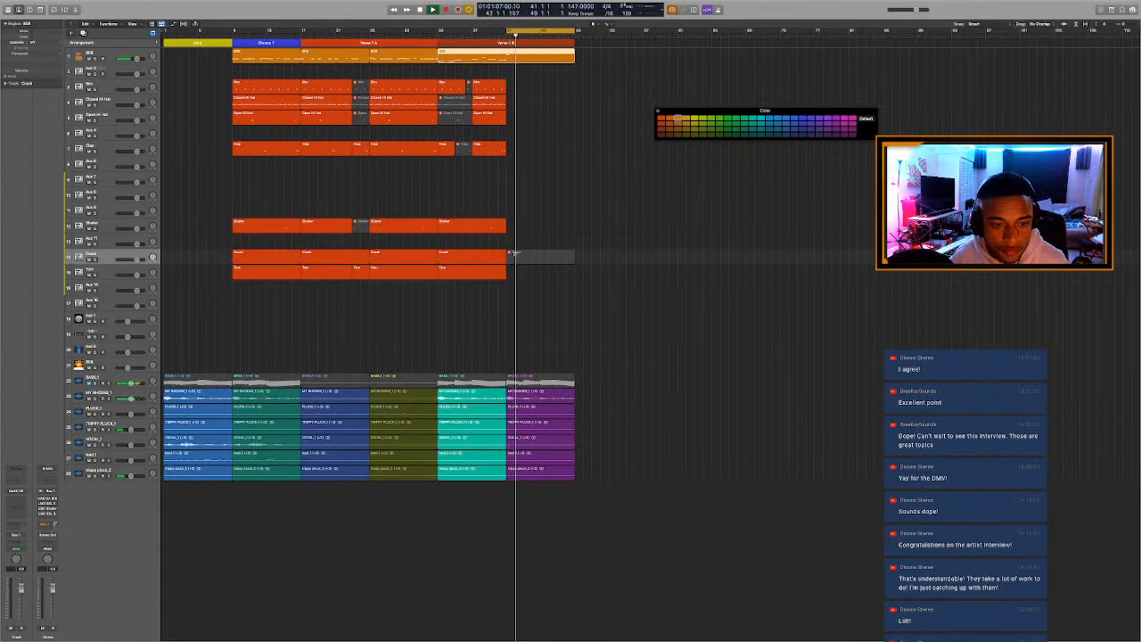
Unmute the Crash region at bar 41 and replay the section from there.
click(512, 257)
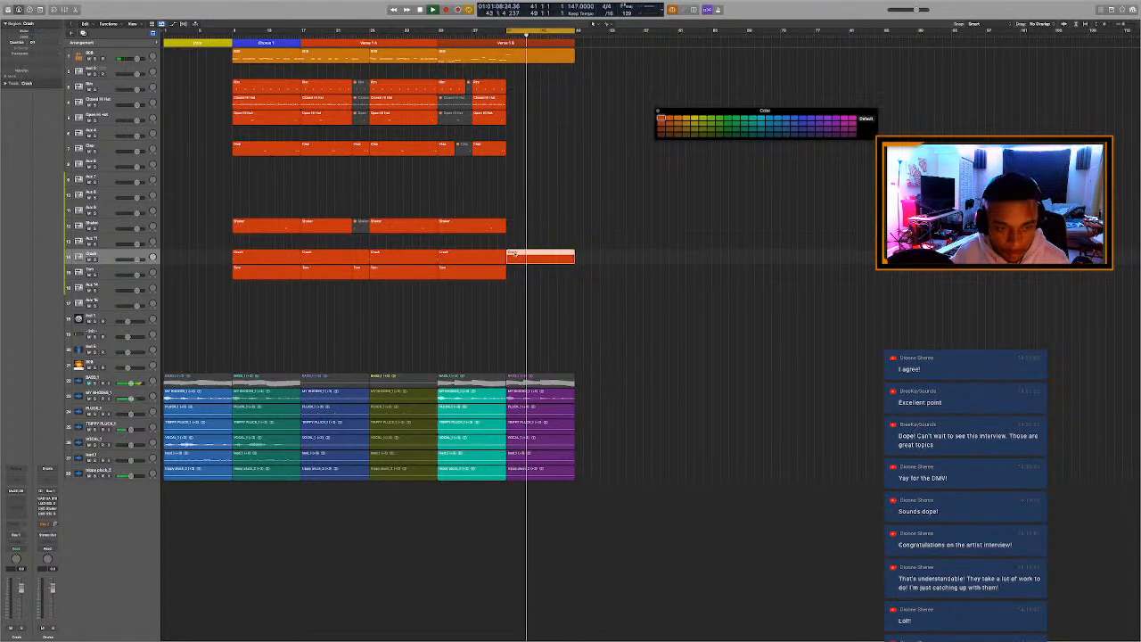
key(space)
key(space)
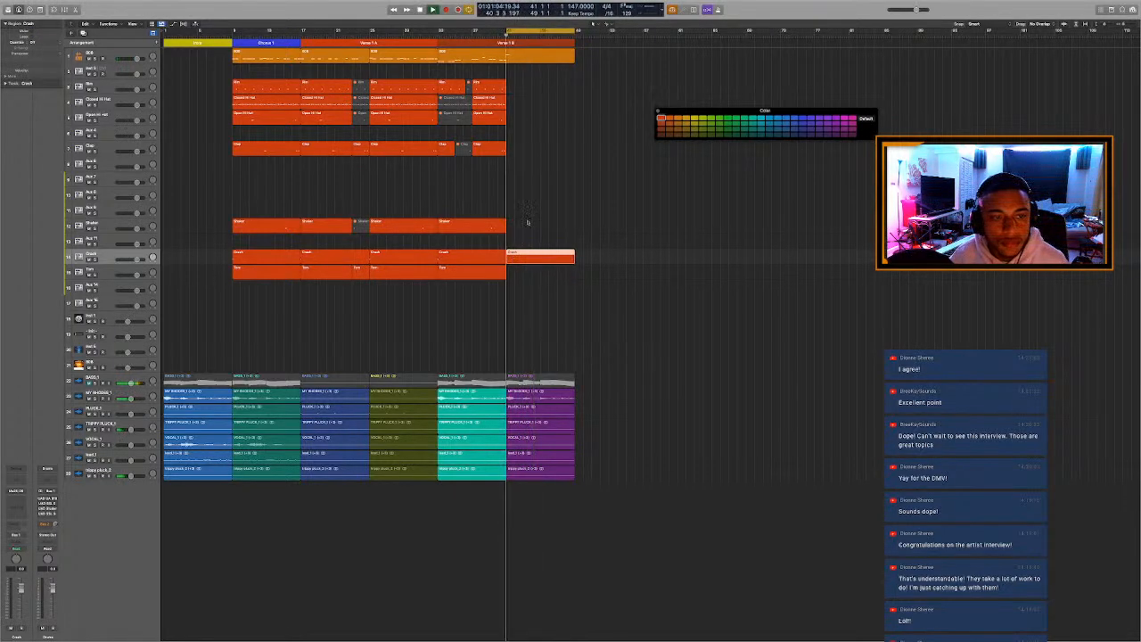
Copy the Rim region from Chorus 1 to bar 41 on the same track.
key(super+Left)
key(super+Left)
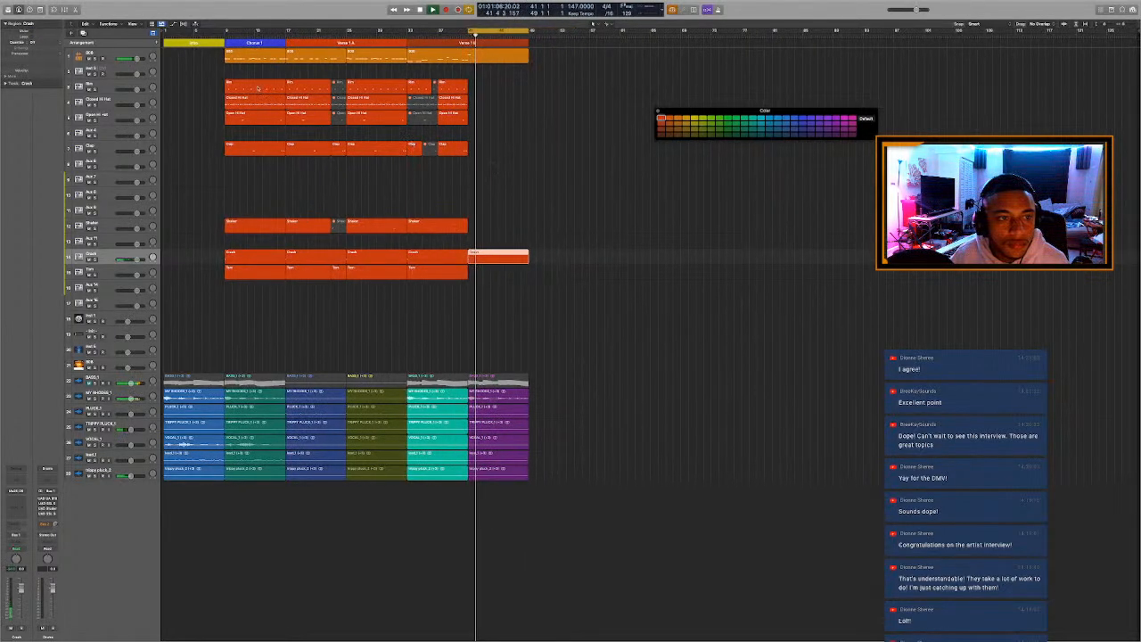
click(251, 89)
drag(251, 89, 508, 90)
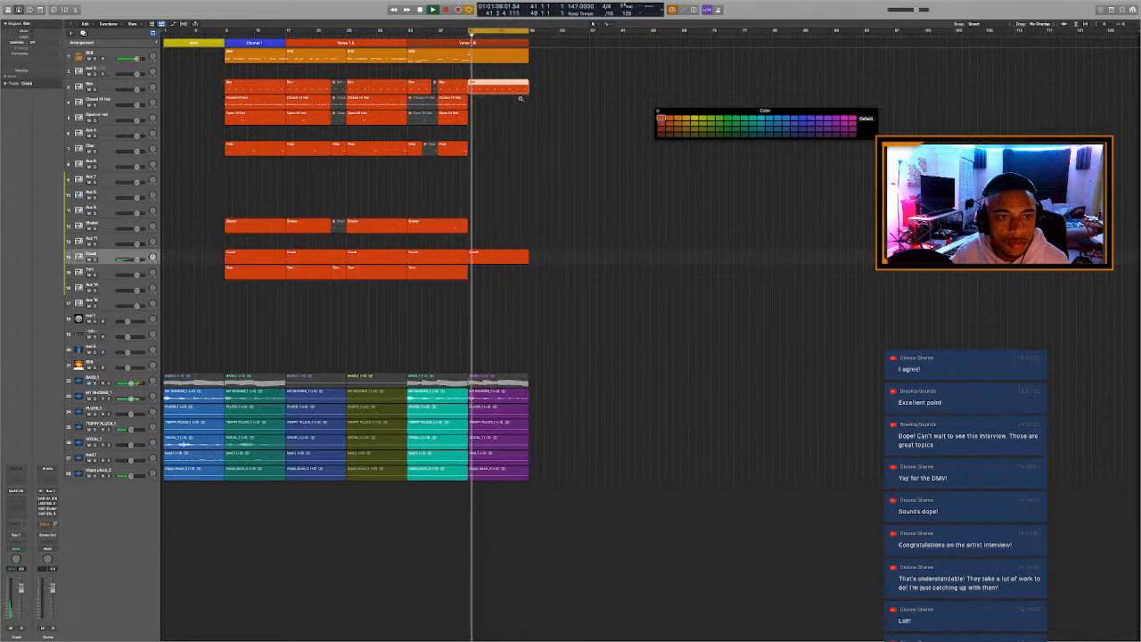
Split the copied Rim region at bar 45, mute its first half and audition from bar 41.
key(super+Right)
key(super+Right)
key(super+Right)
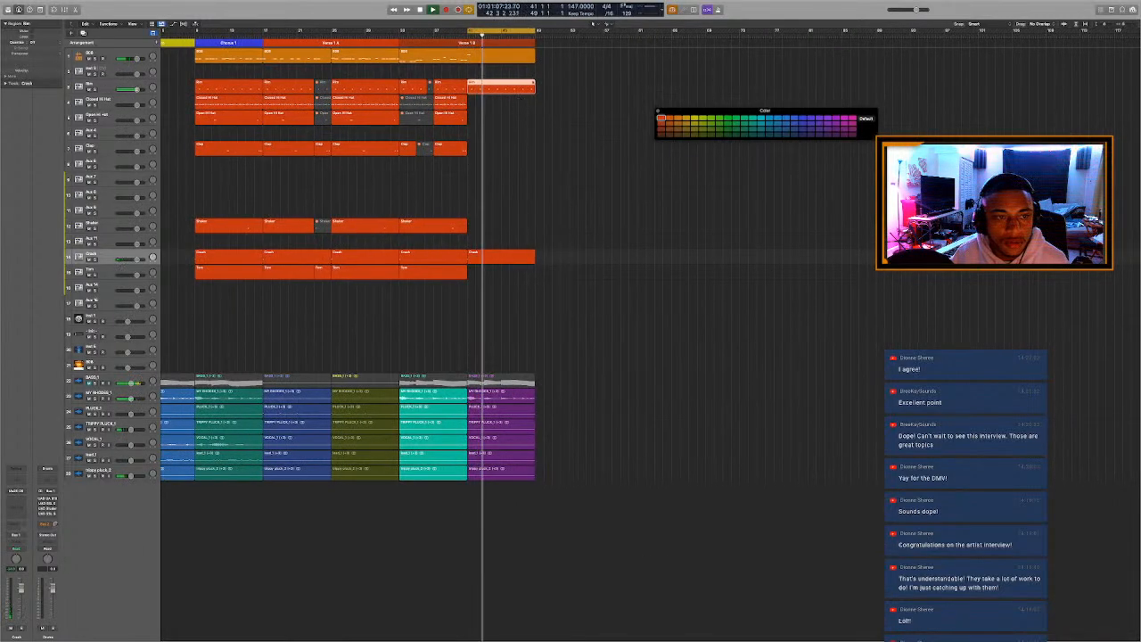
key(super+Right)
key(super+Right)
key(super+Right)
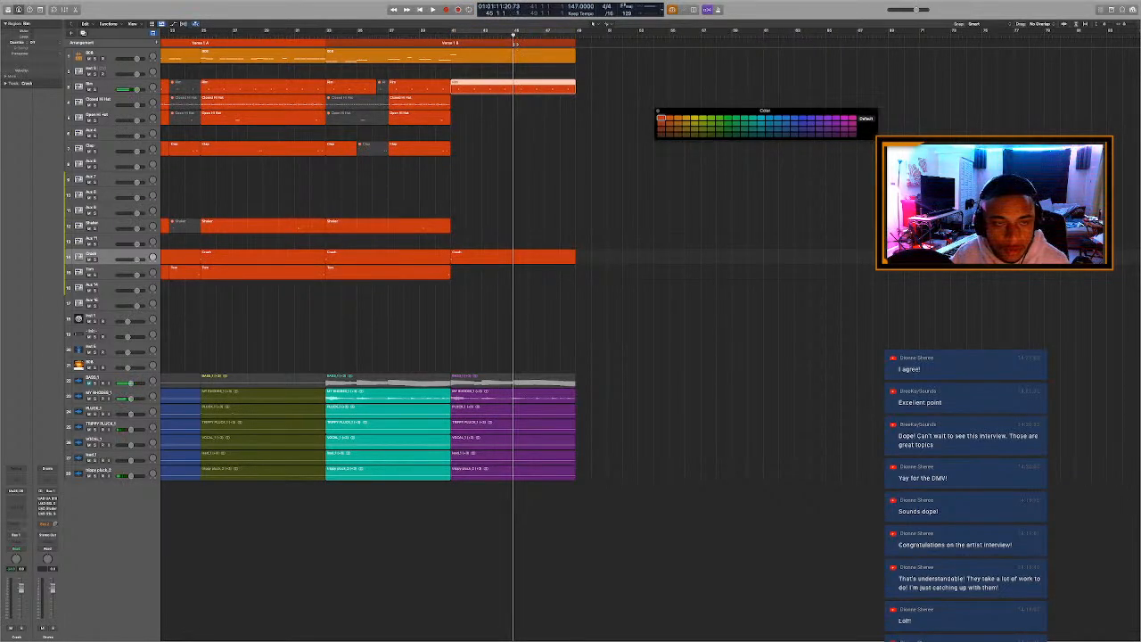
key(super+t)
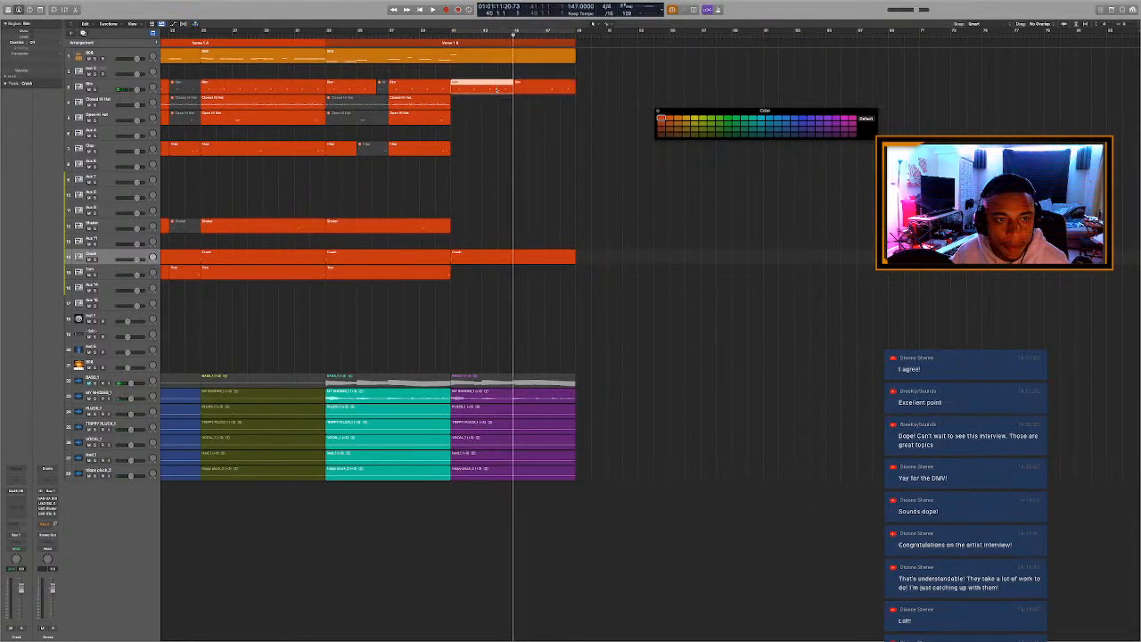
key(space)
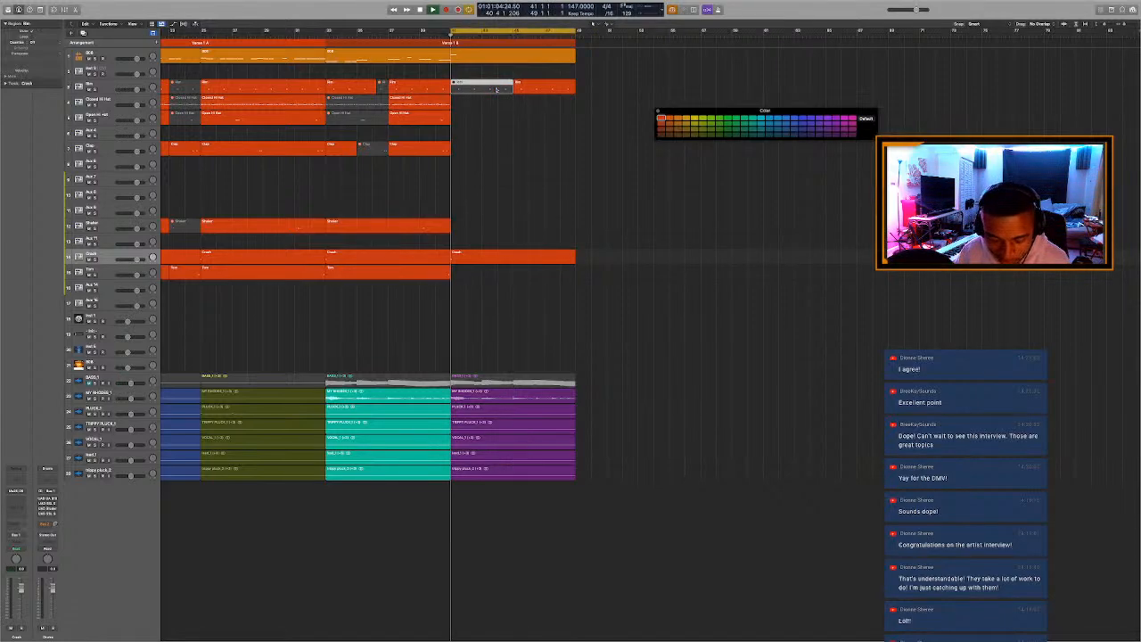
Split the Rim regions at bars 48 and 42, muting the part after bar 48 and unmuting bars 42 to 45.
click(560, 91)
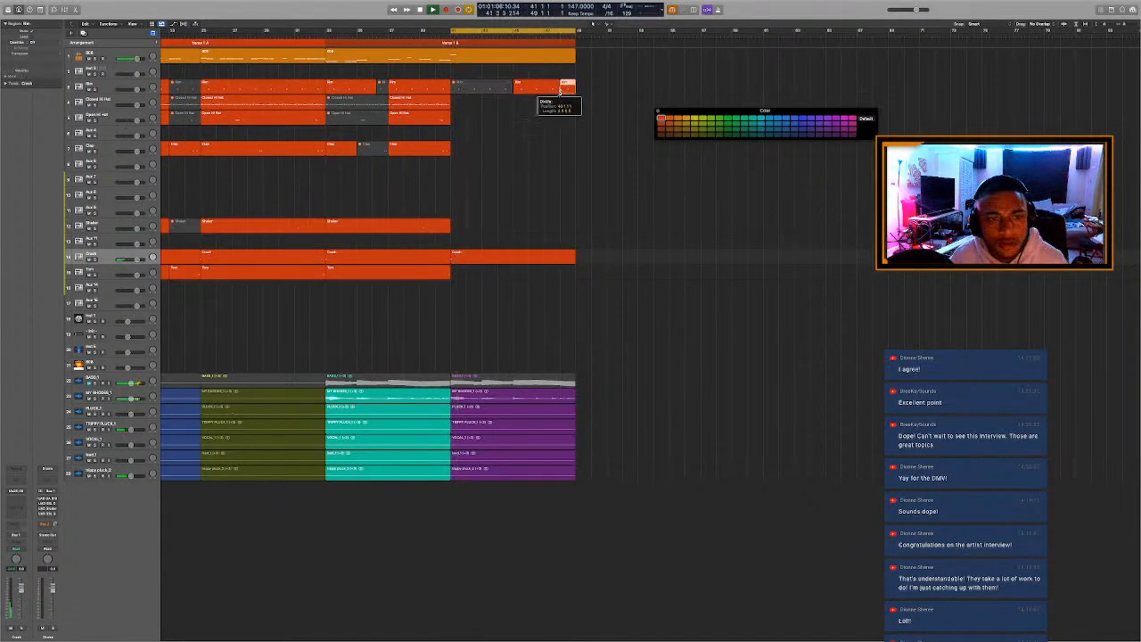
click(483, 95)
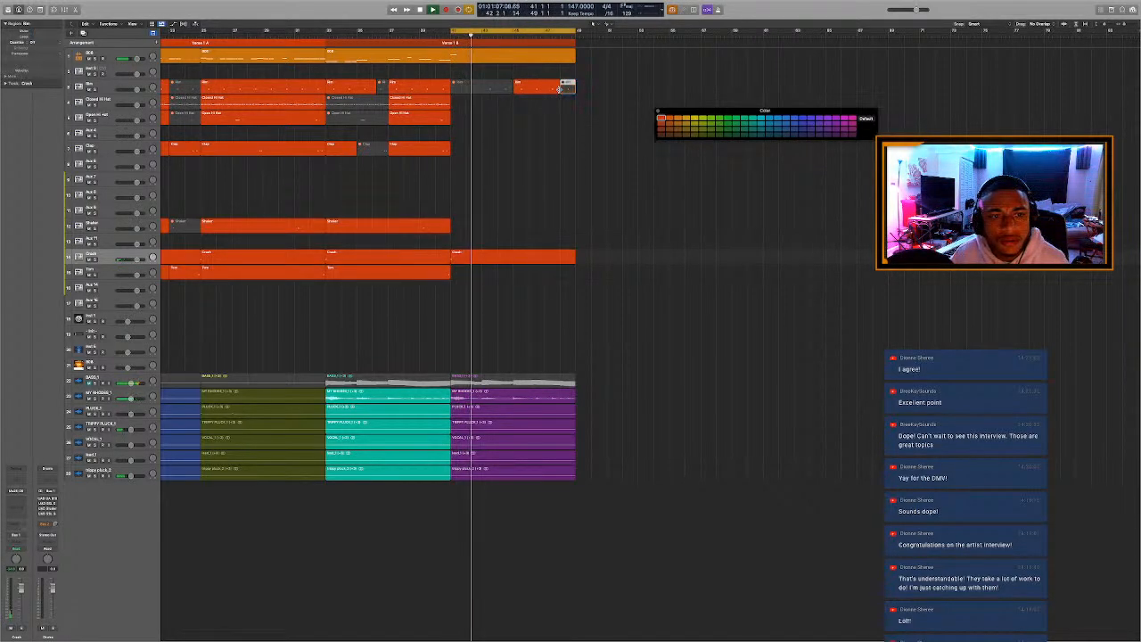
click(473, 89)
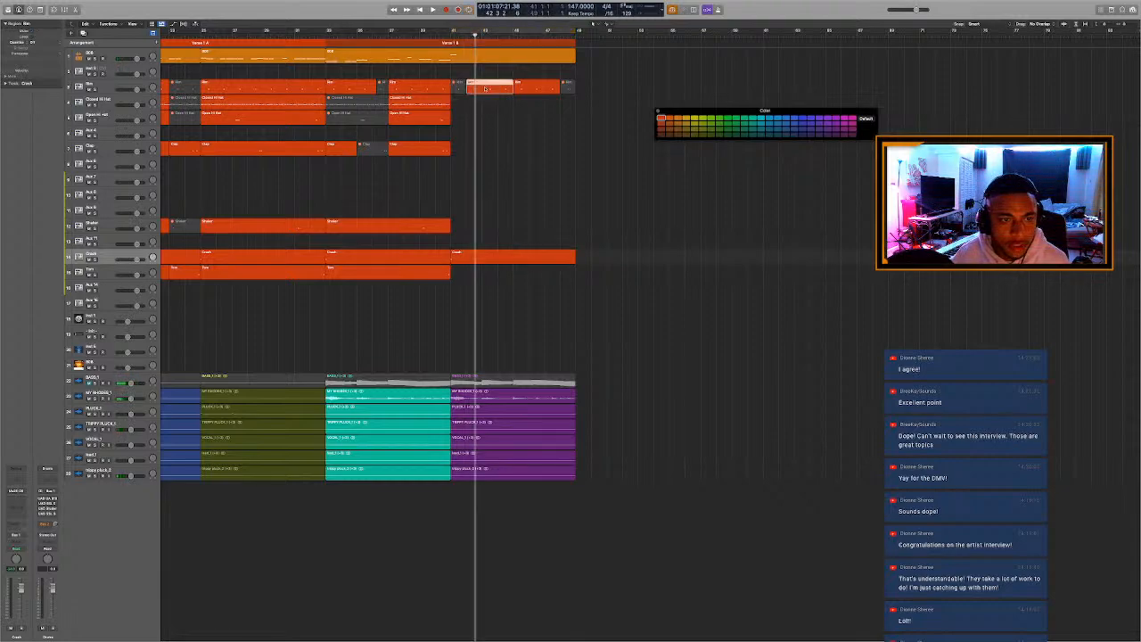
click(491, 115)
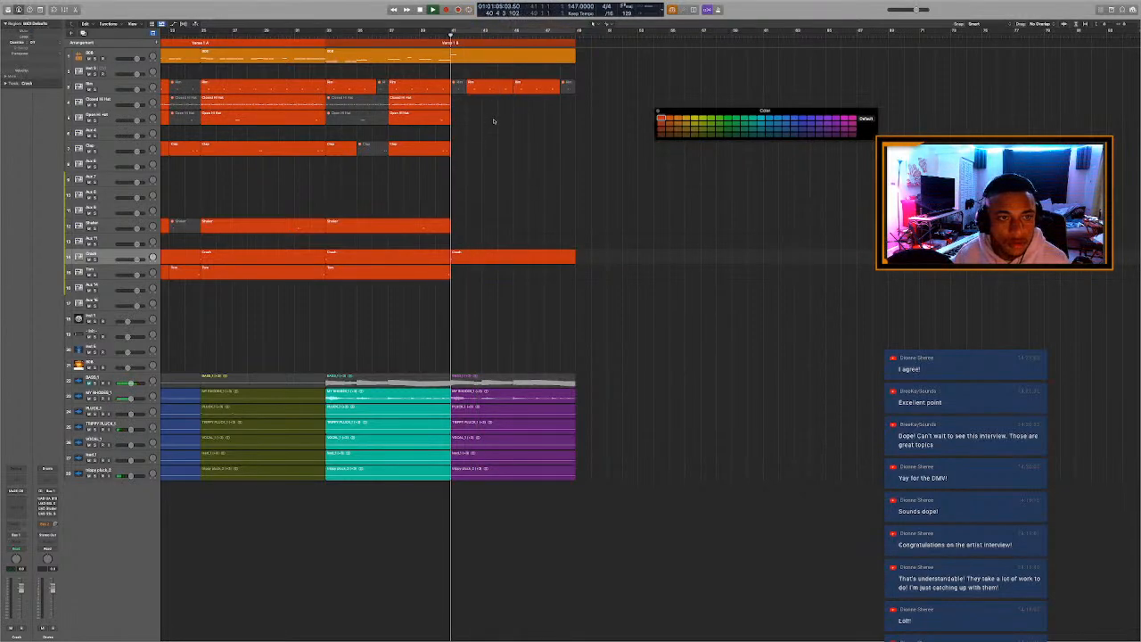
Copy the Open Hi Hat region from Chorus 1 to bar 41, then split the copy and mute both parts while auditioning.
scroll(495, 118, down, 5)
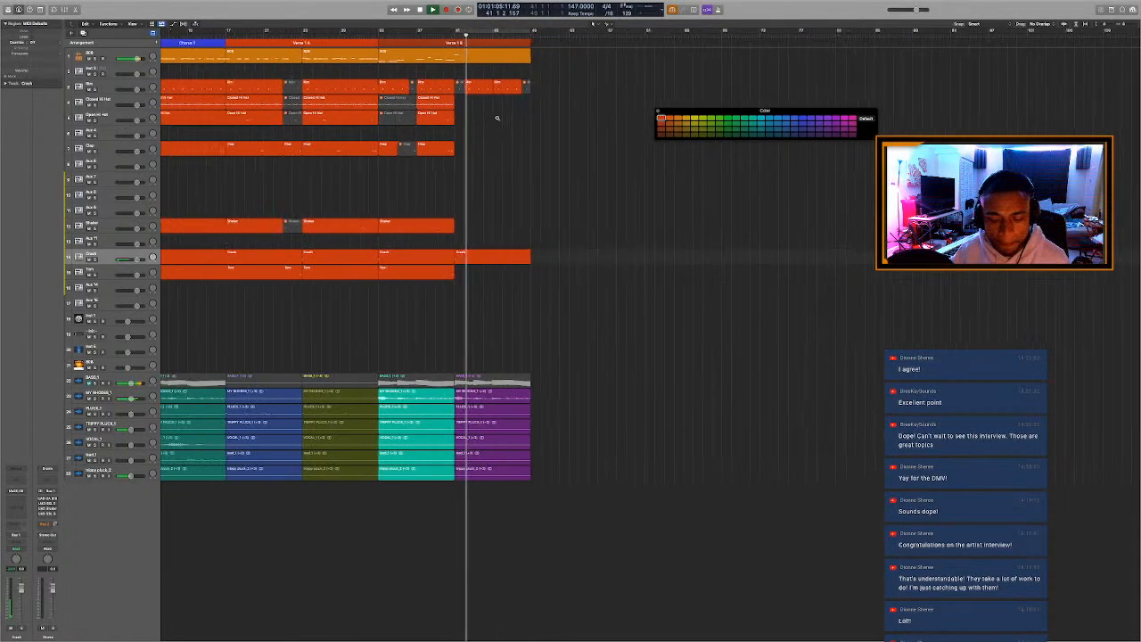
scroll(497, 116, down, 3)
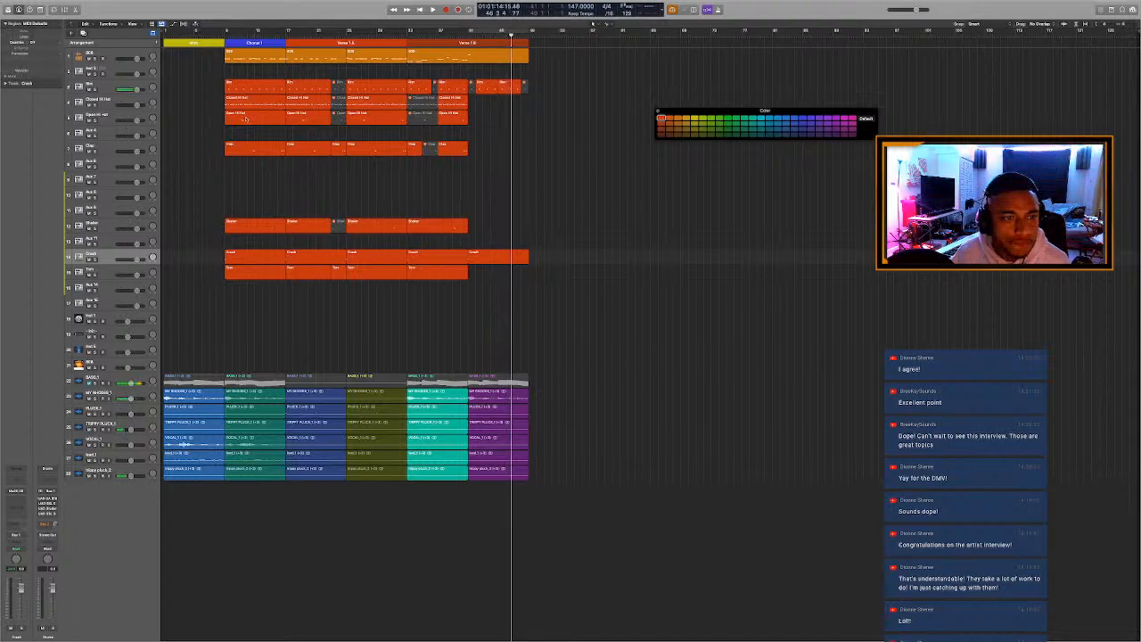
drag(247, 119, 496, 120)
key(space)
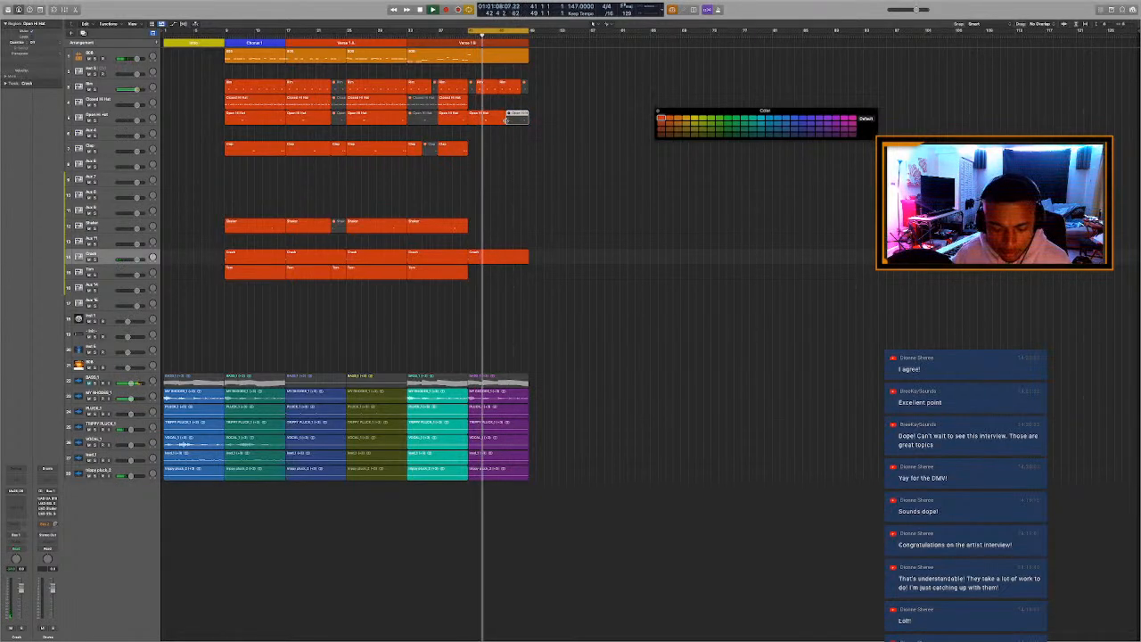
click(494, 116)
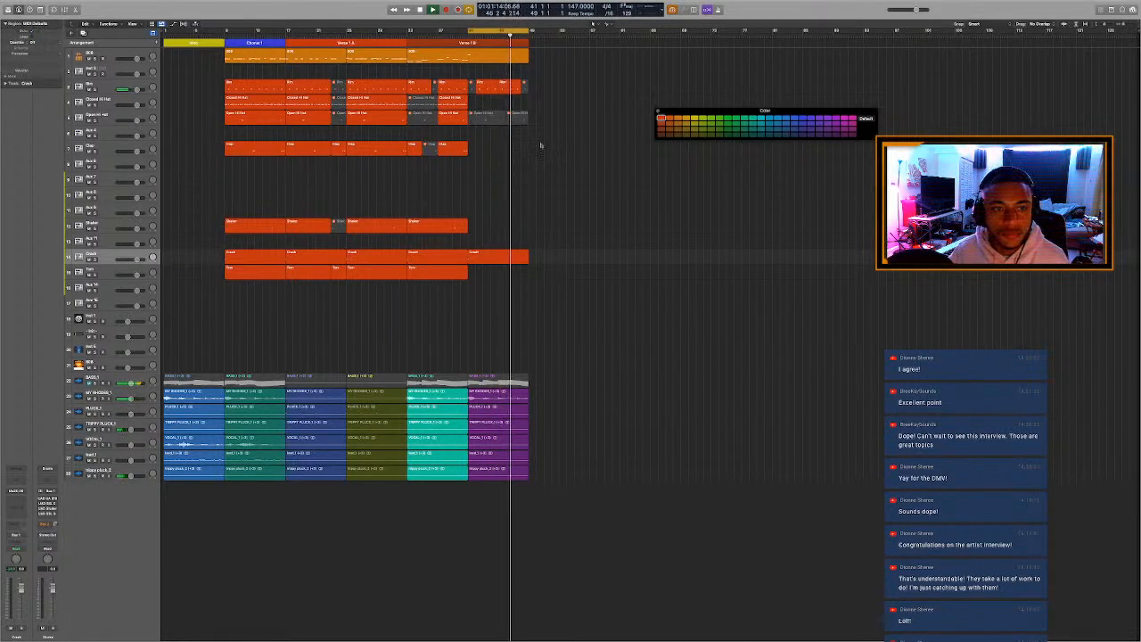
Stop playback, split the Rim region at bar 47 and mute the part after the split.
key(space)
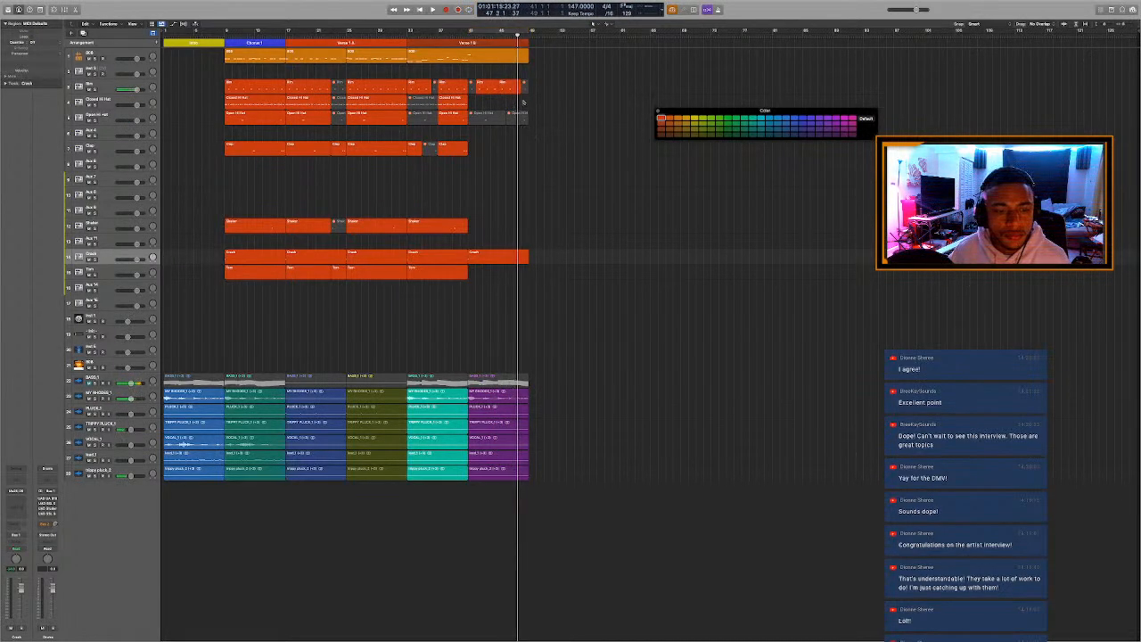
click(515, 93)
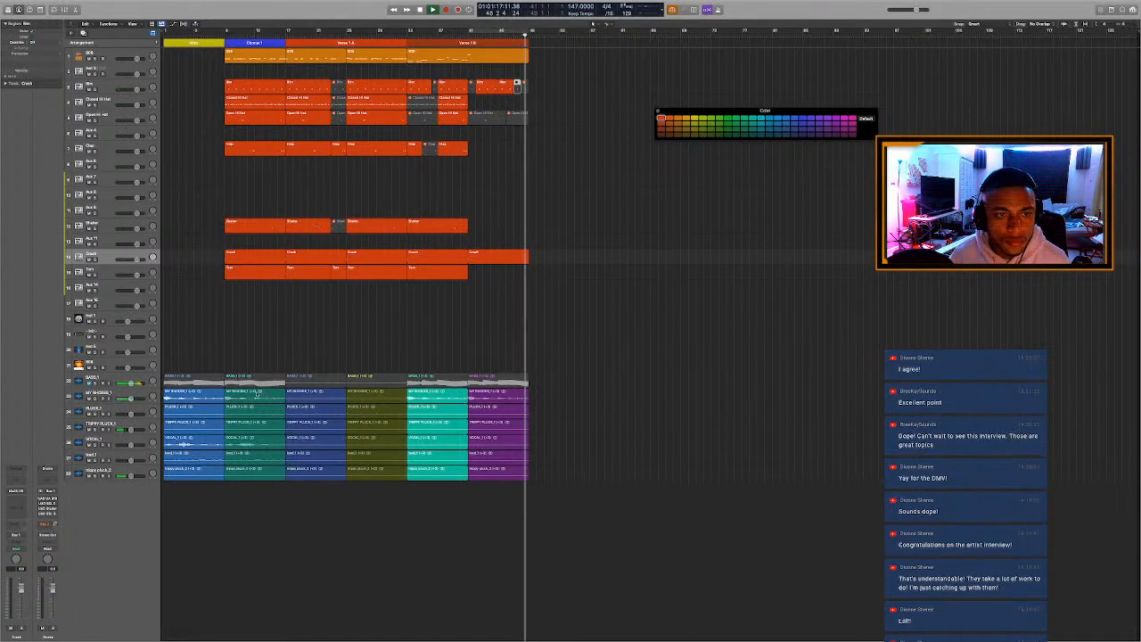
Copy all Chorus 1 regions to bar 49 and add a Chorus arrangement marker above the copies.
drag(267, 530, 255, 49)
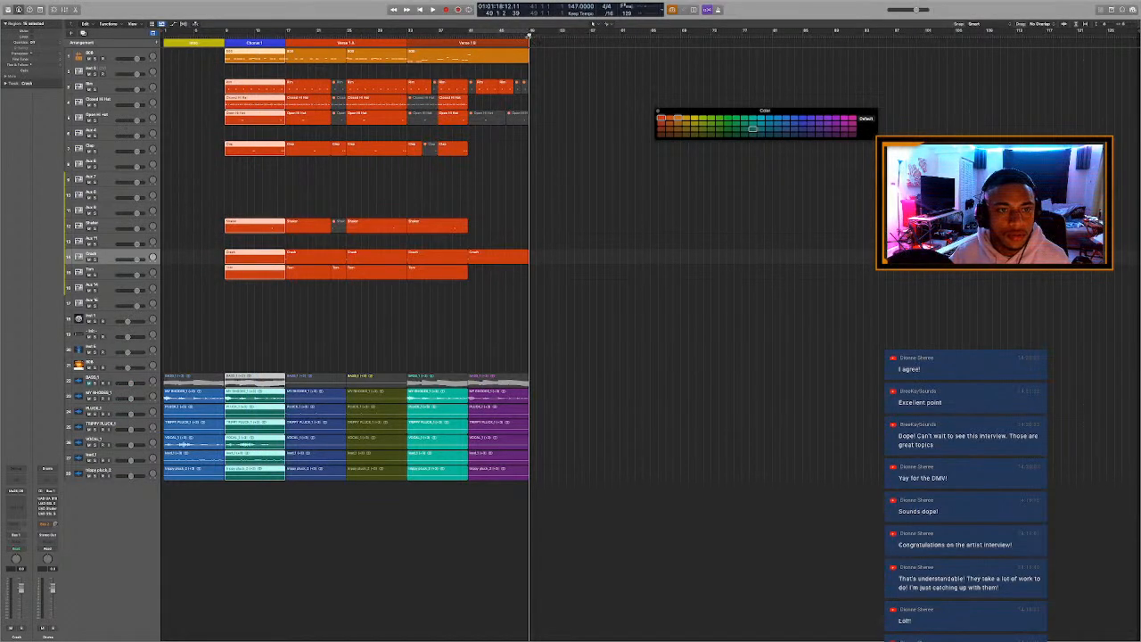
key(super+v)
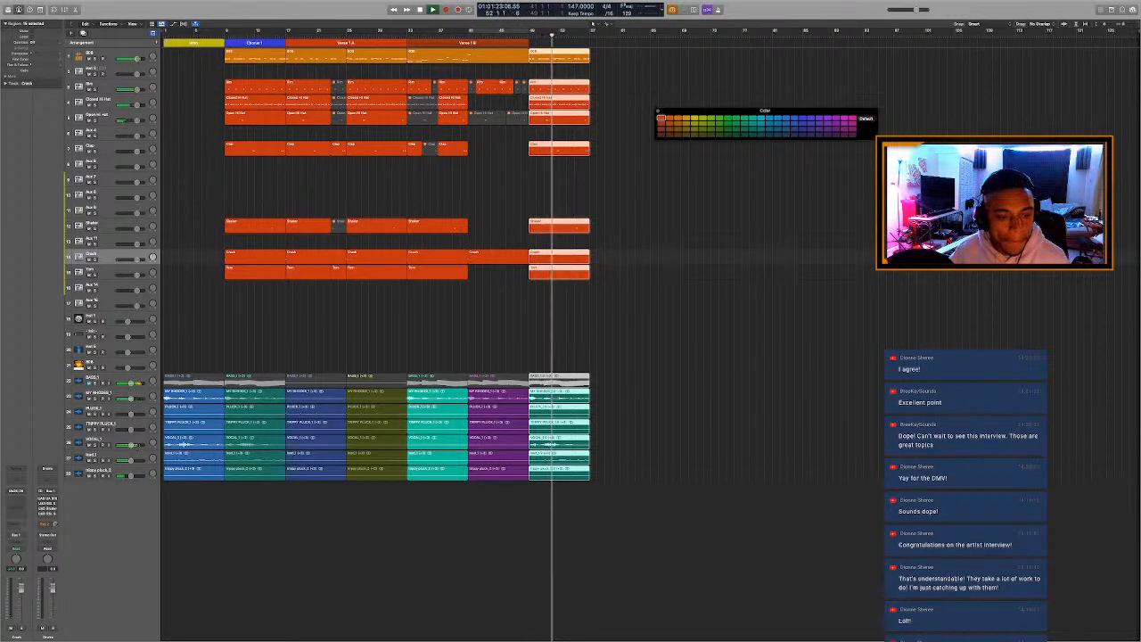
click(158, 43)
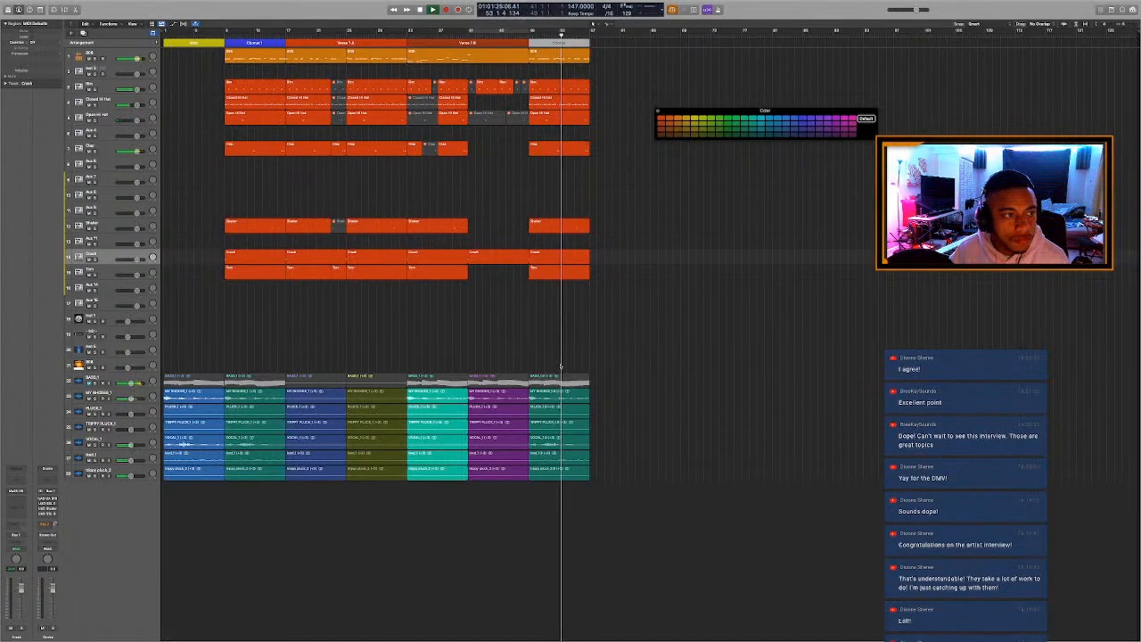
Delete the copied Tom and melody stem regions at bar 49 and copy the Intro and Chorus 1 stems there instead.
drag(553, 515, 590, 265)
key(Delete)
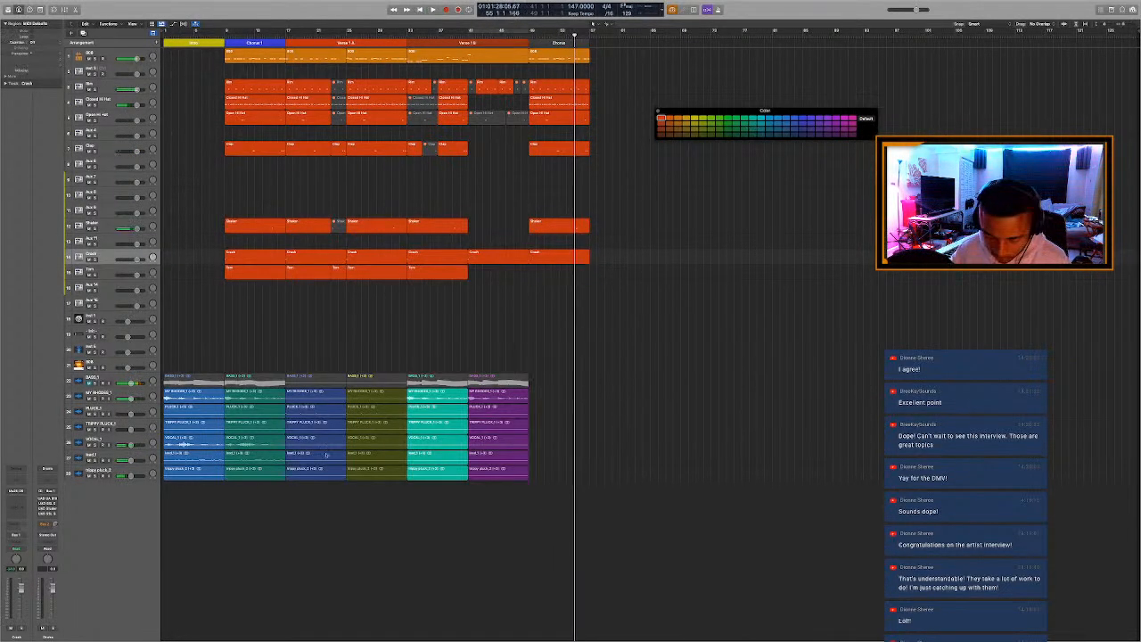
drag(227, 507, 568, 368)
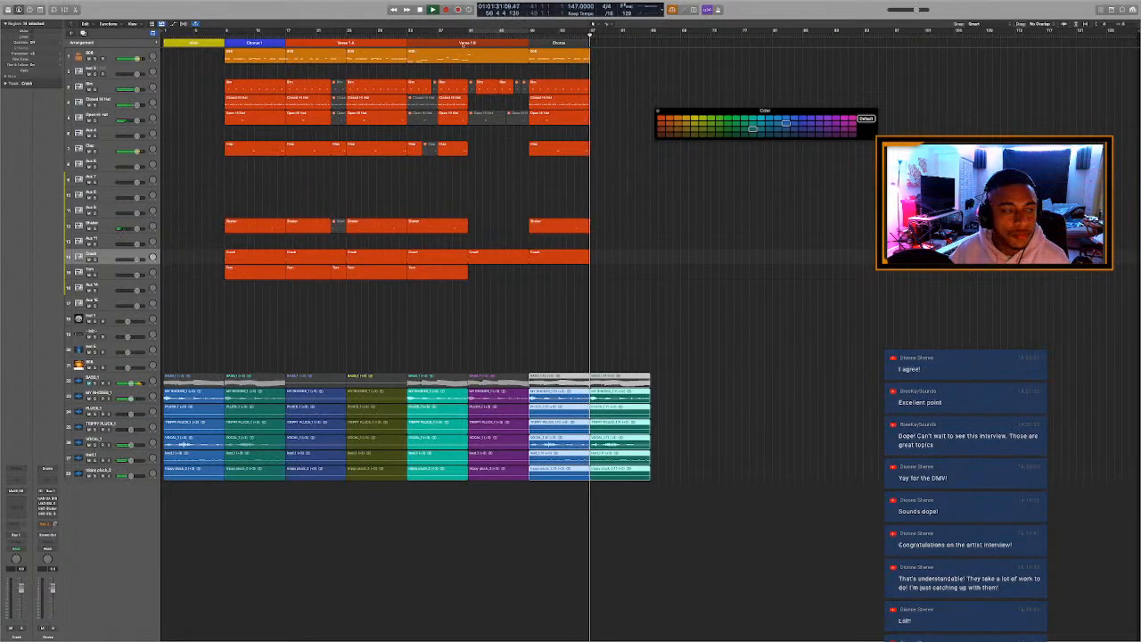
Repeat the 808 and drum regions from bar 49 at bar 57 and audition the start of the repeat.
drag(557, 297, 557, 53)
key(super+r)
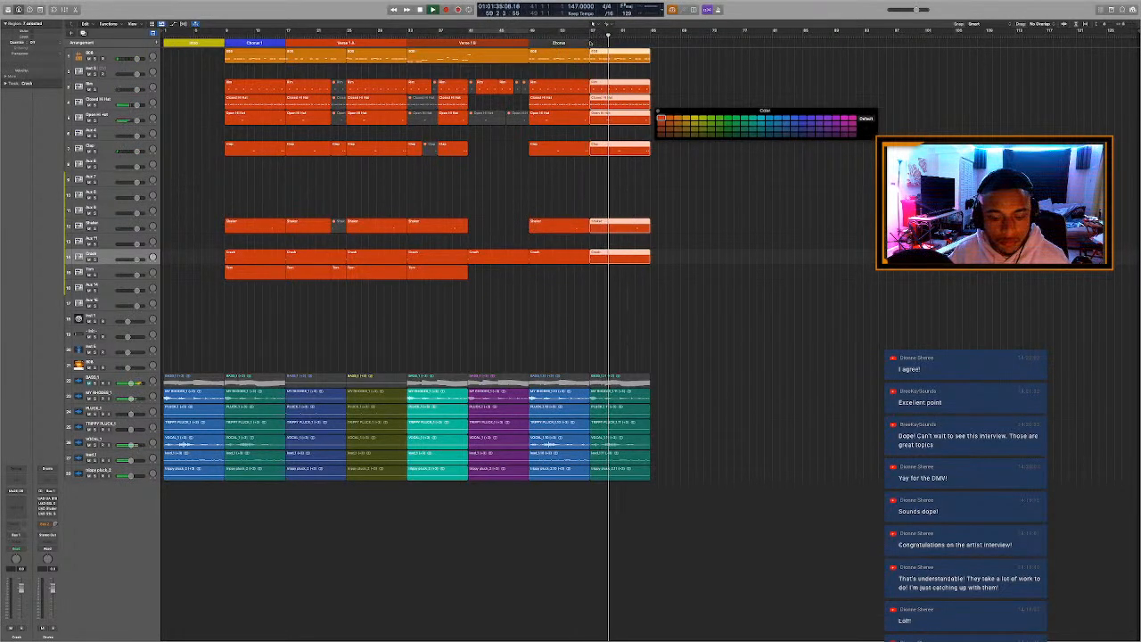
key(space)
key(space)
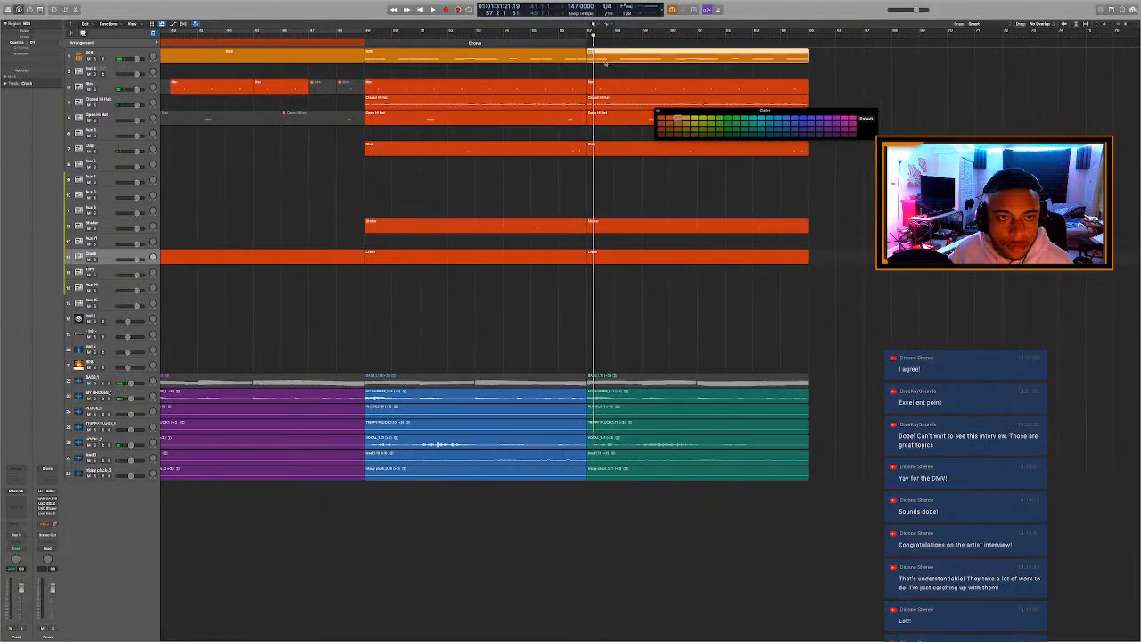
Mute the first note of the 808 region at bar 57 in the Piano Roll and replay the transition.
double_click(606, 62)
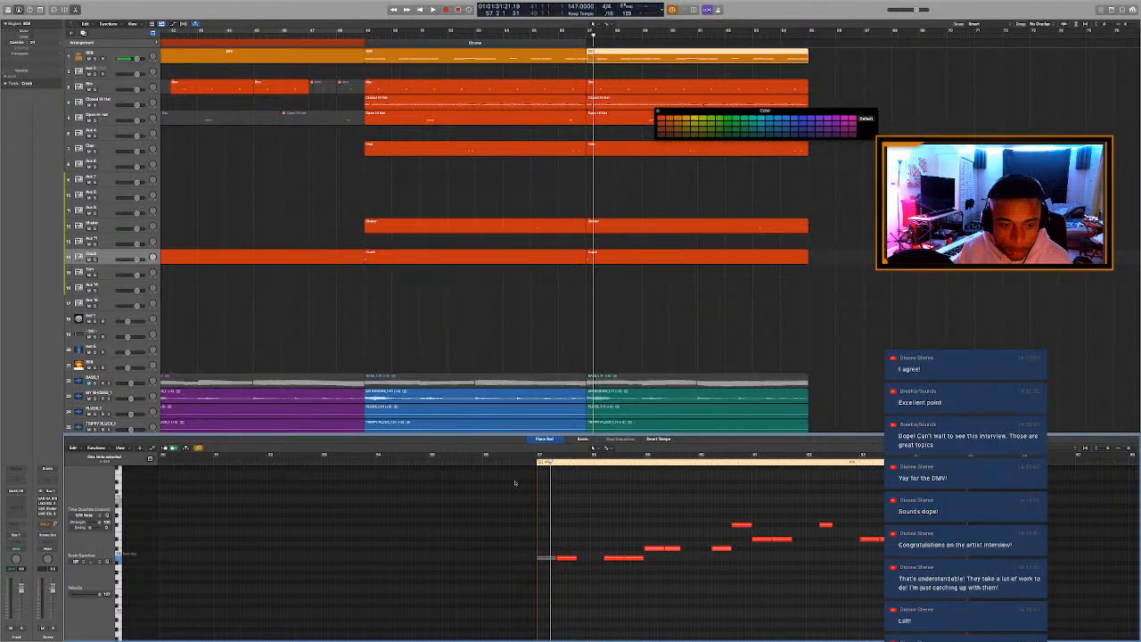
click(482, 462)
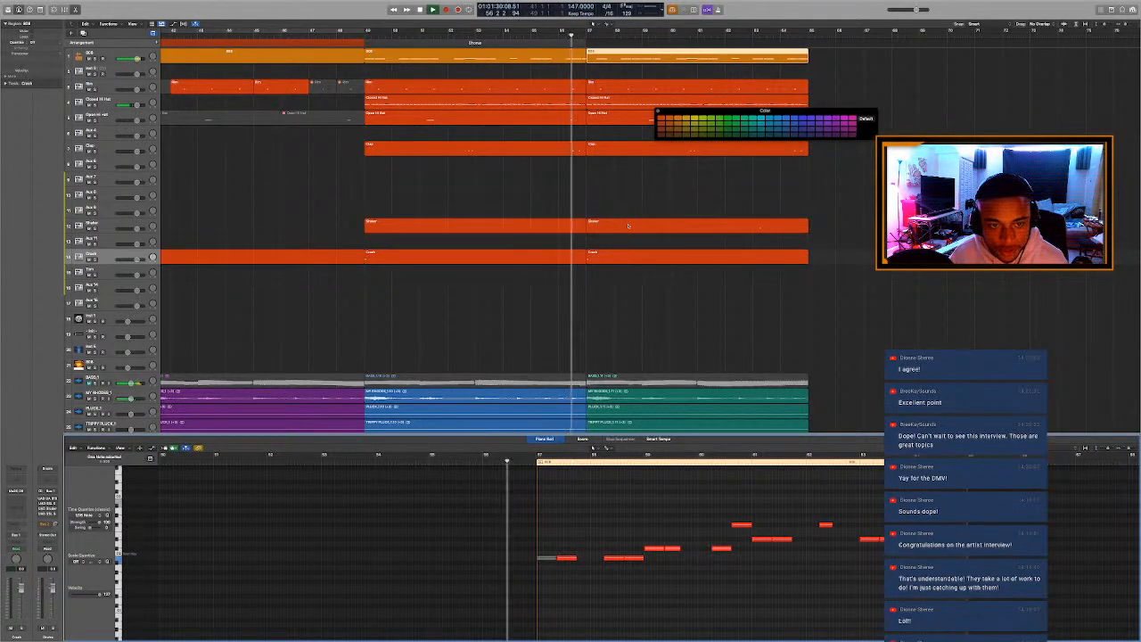
Mute the first four notes of the Closed Hi Hat region at bar 57 and replay from just before it.
click(606, 104)
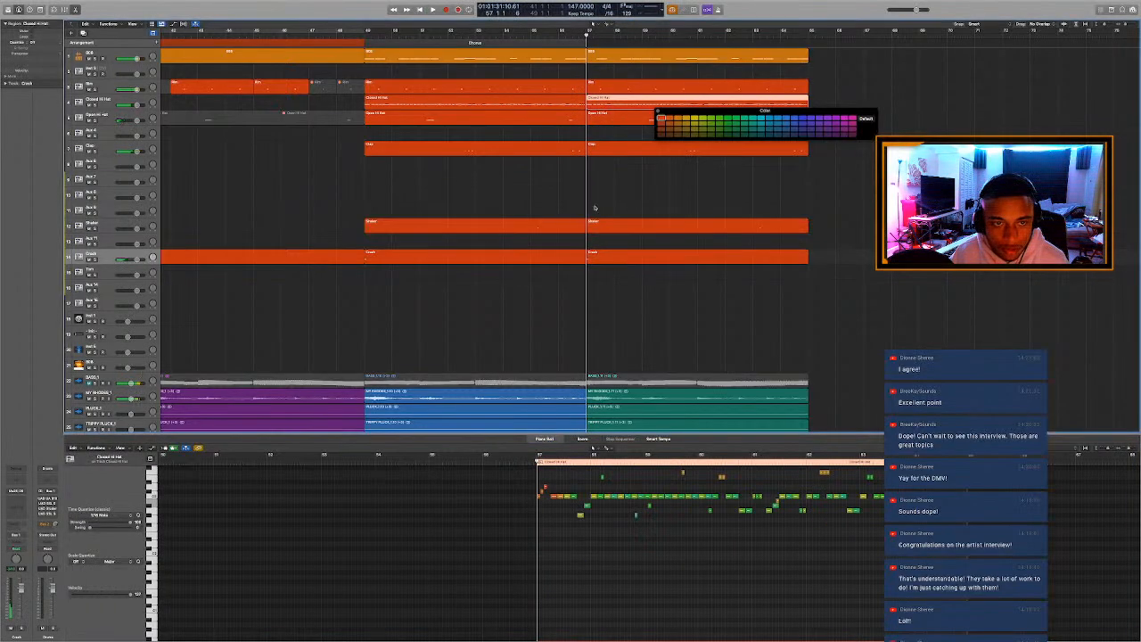
key(super+Right)
key(super+Right)
key(super+Right)
key(super+Right)
key(super+Right)
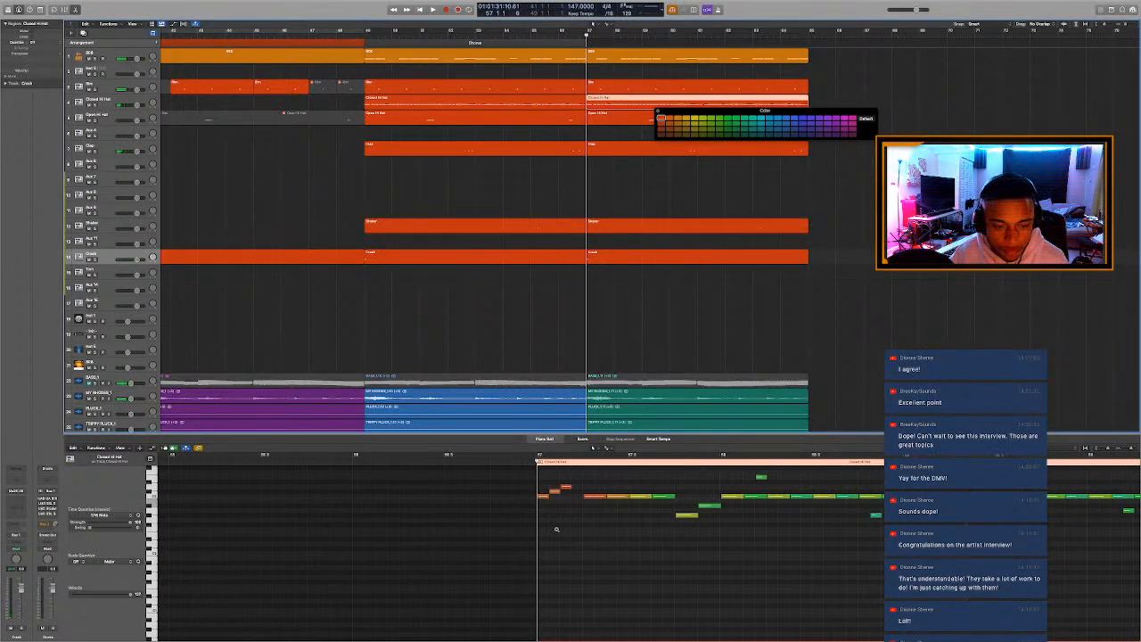
scroll(556, 518, up, 3)
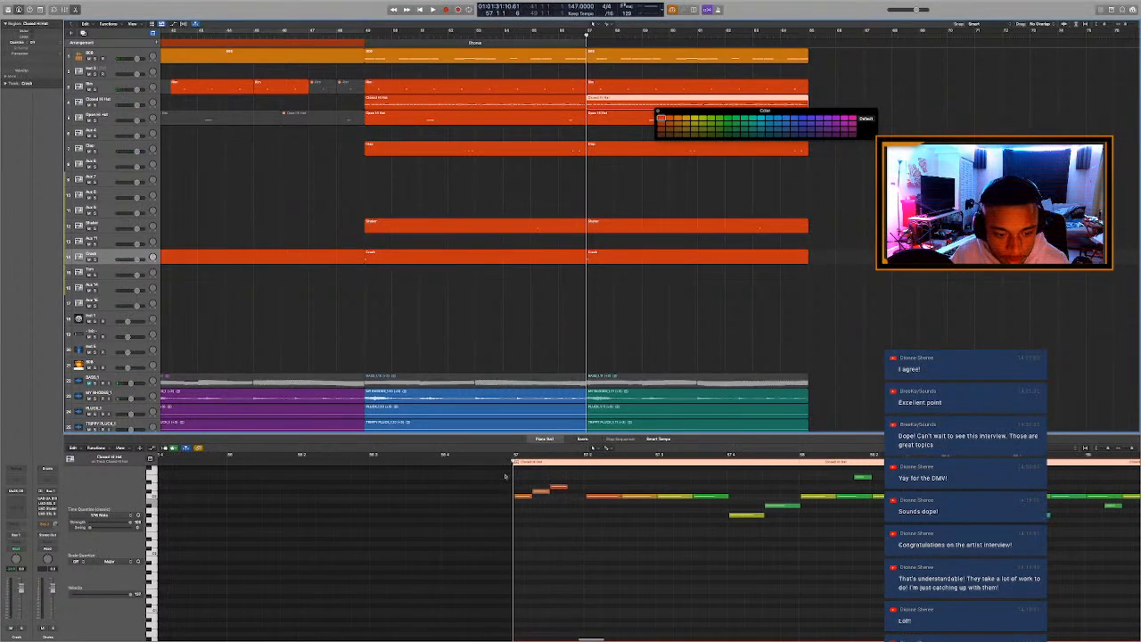
drag(489, 476, 536, 508)
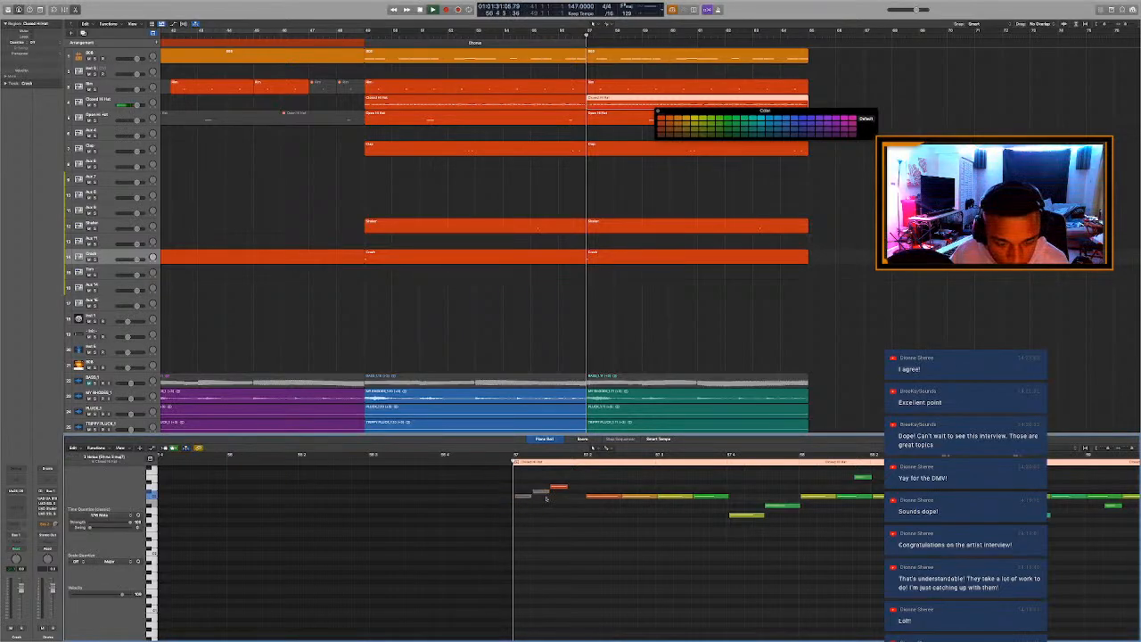
drag(565, 484, 601, 511)
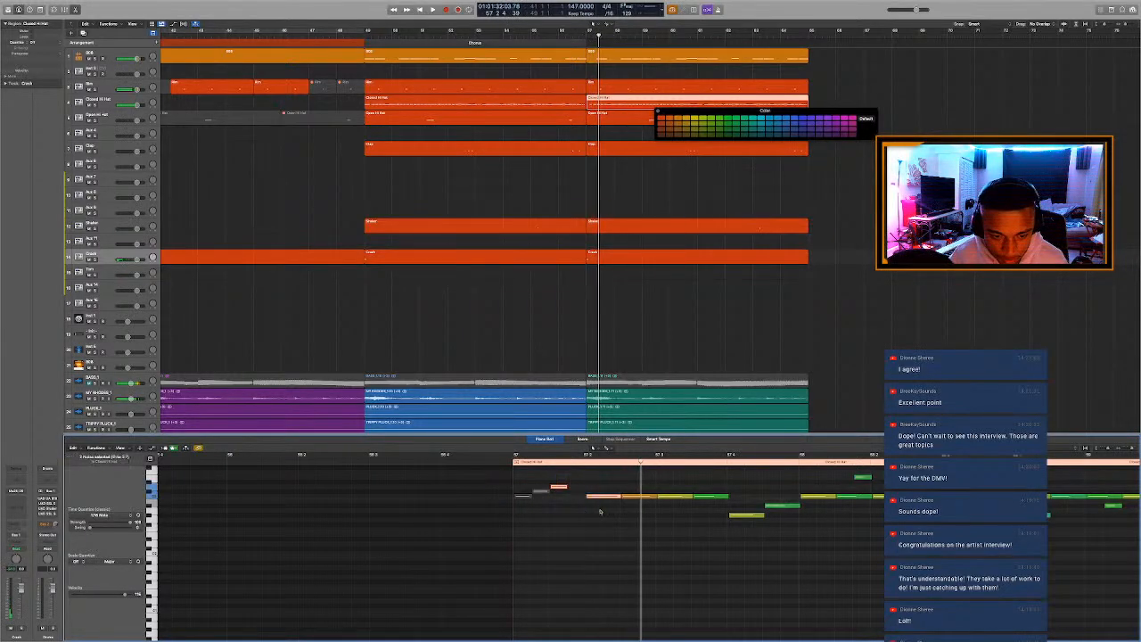
click(489, 463)
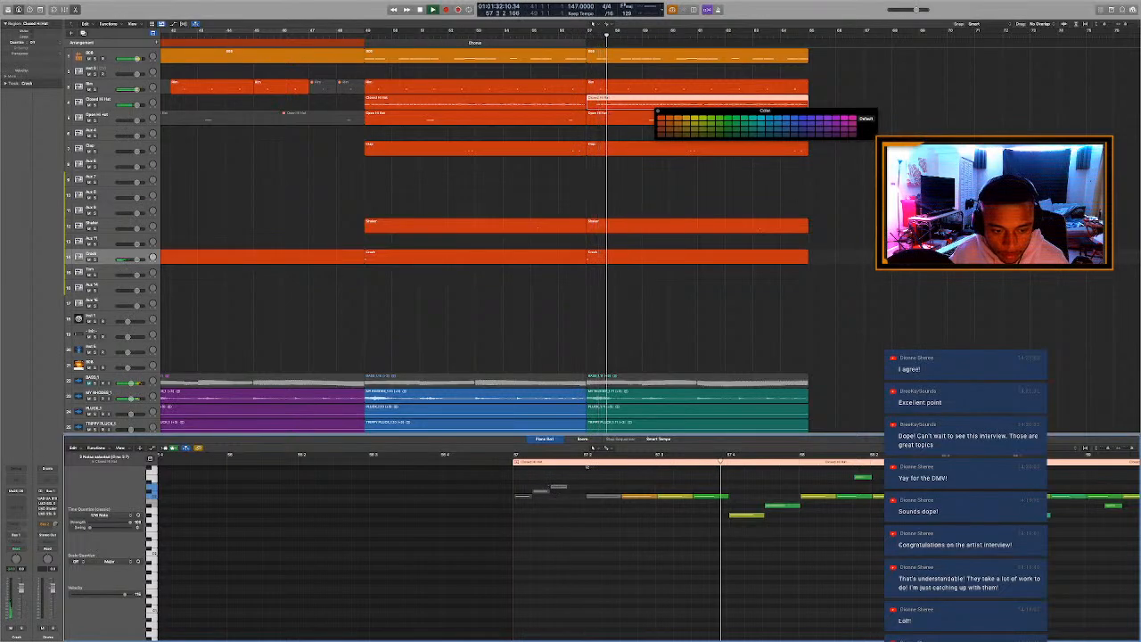
Mute the Crash region at bar 57 and close the Piano Roll.
click(629, 253)
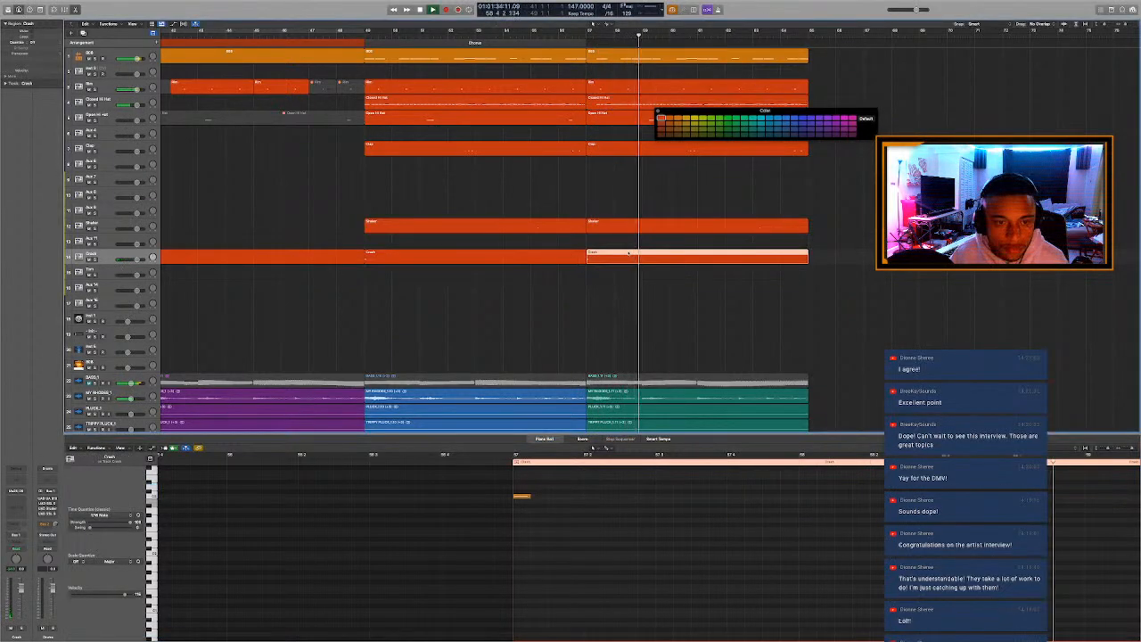
key(ctrl+m)
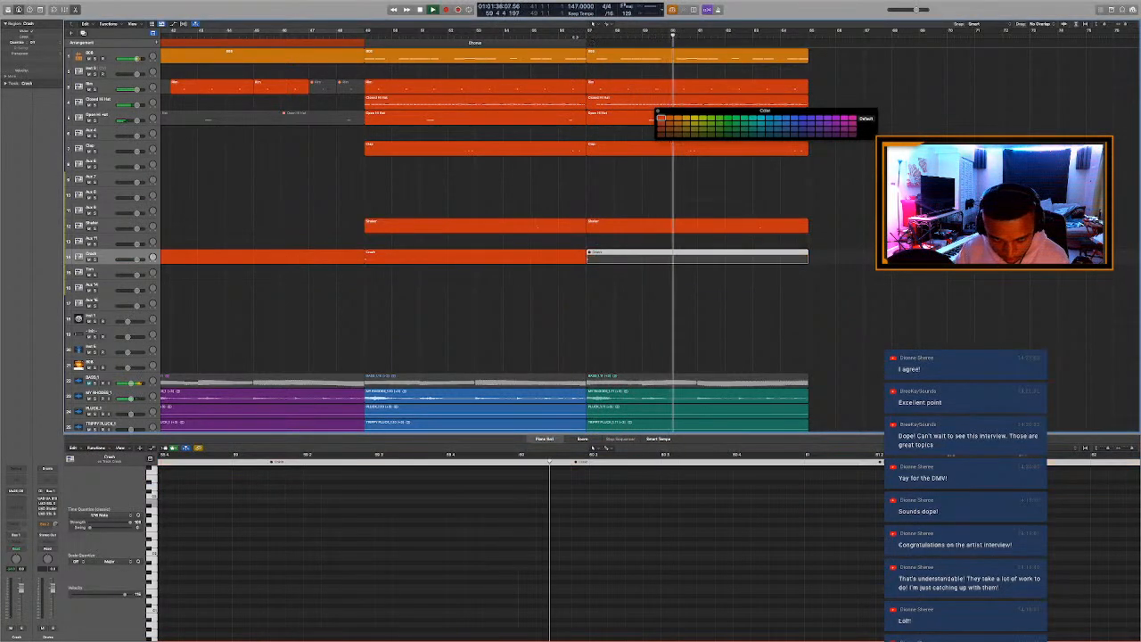
key(e)
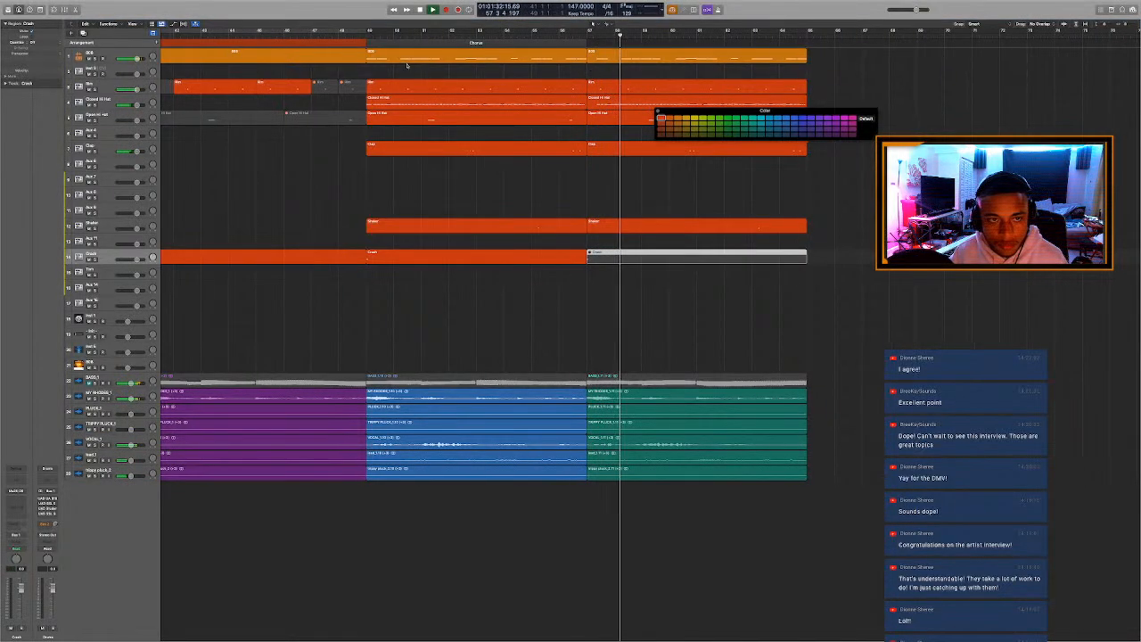
Rename the Chorus marker at bar 49 as Chorus 2 and extend it to bar 65.
key(super+Left)
key(super+Left)
key(super+Left)
key(super+Left)
click(566, 43)
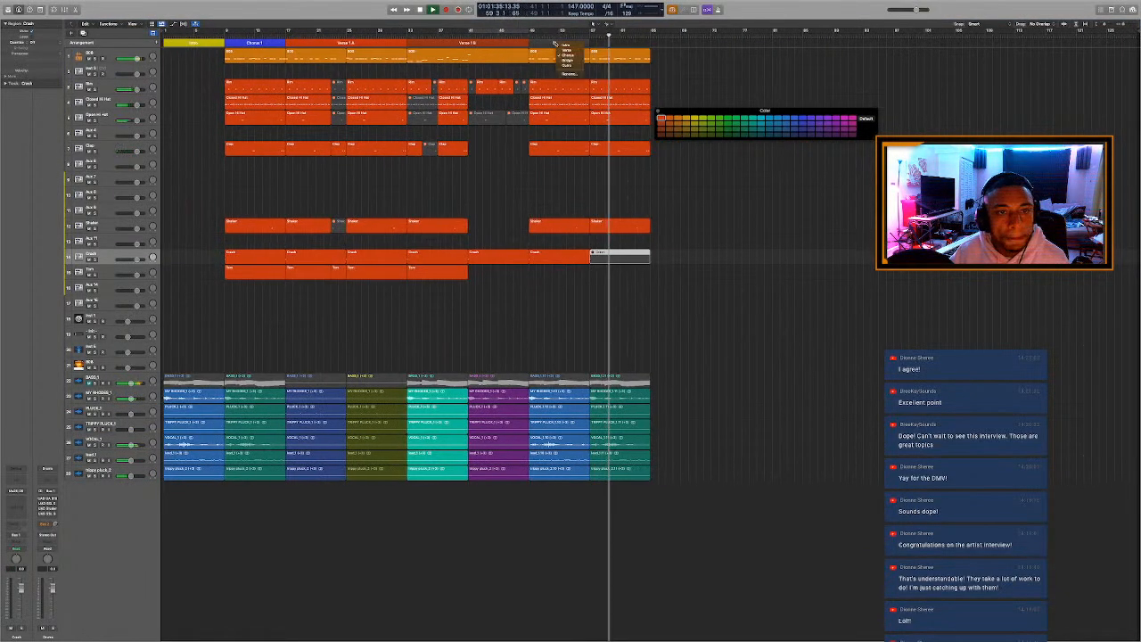
click(568, 73)
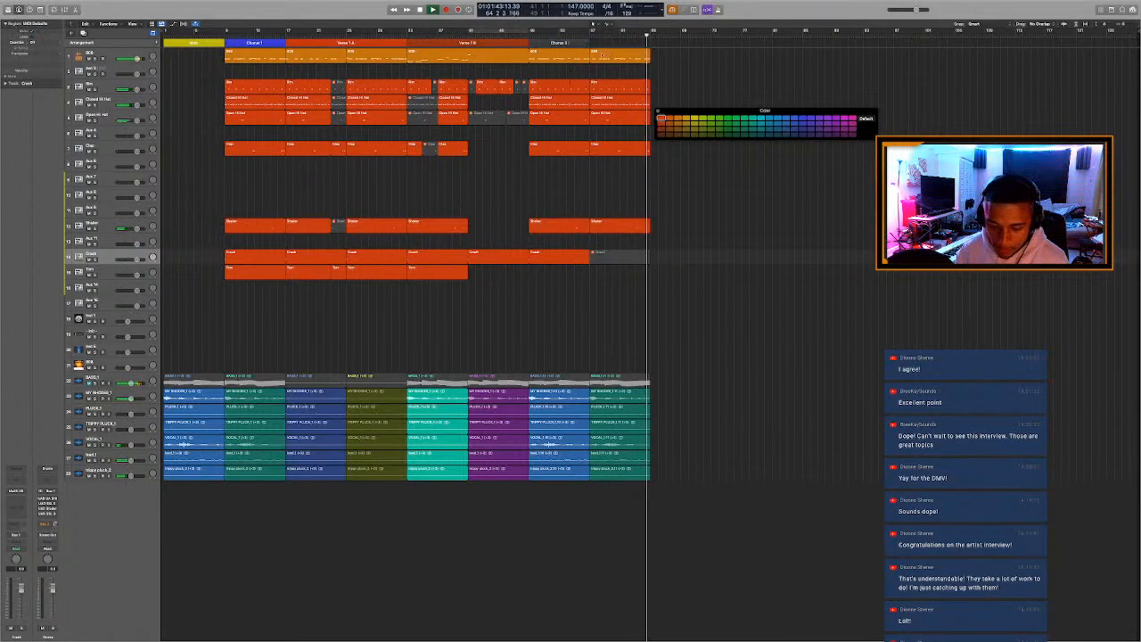
drag(649, 56, 647, 79)
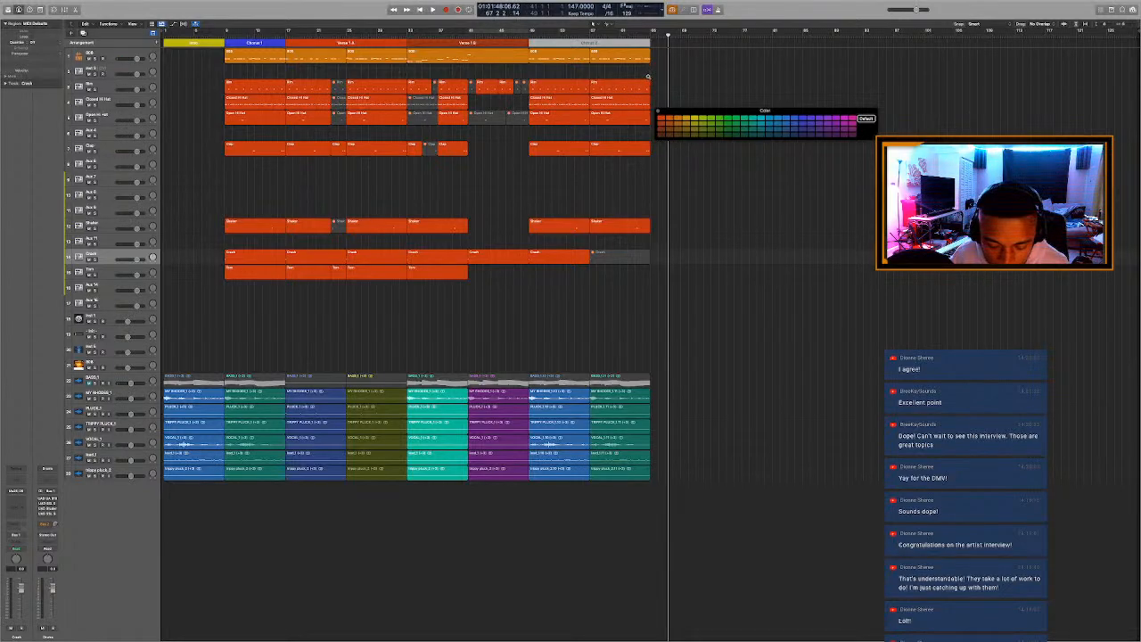
Copy the Tom region from Verse 1B to bar 57, check its notes in the Piano Roll and audition the section to its end.
scroll(648, 77, up, 1)
click(415, 274)
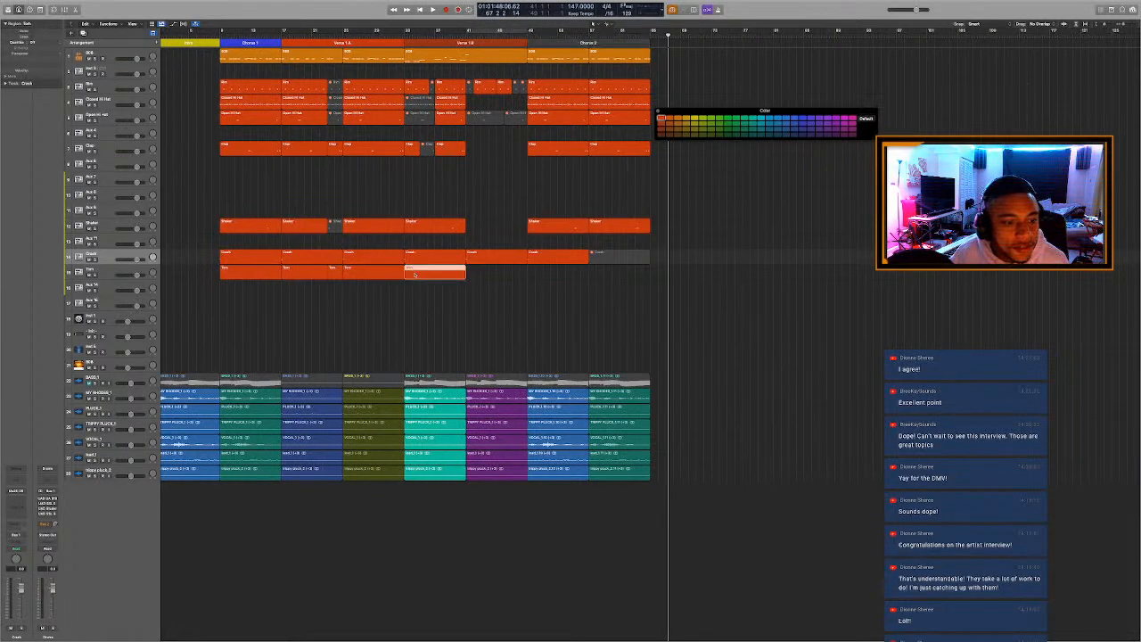
drag(415, 274, 601, 283)
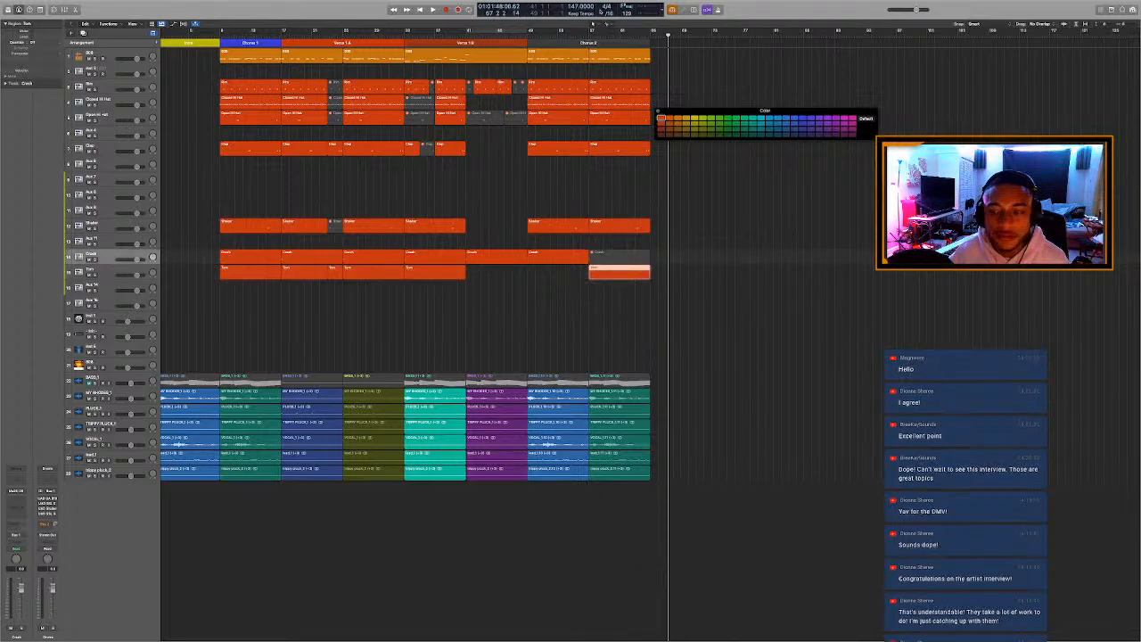
key(space)
click(590, 33)
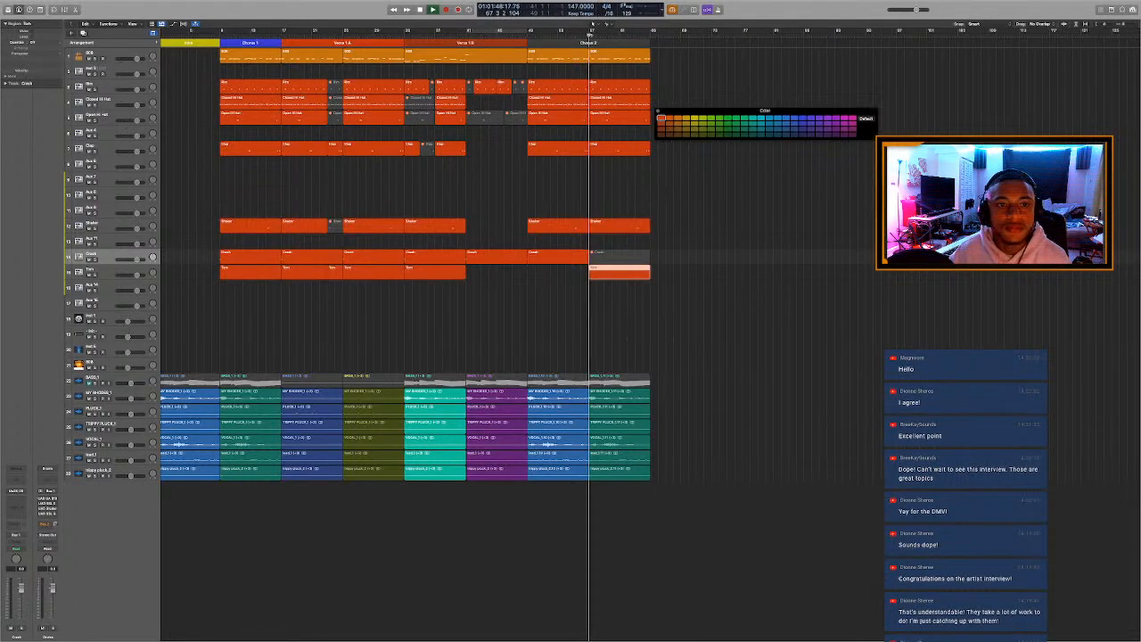
double_click(645, 273)
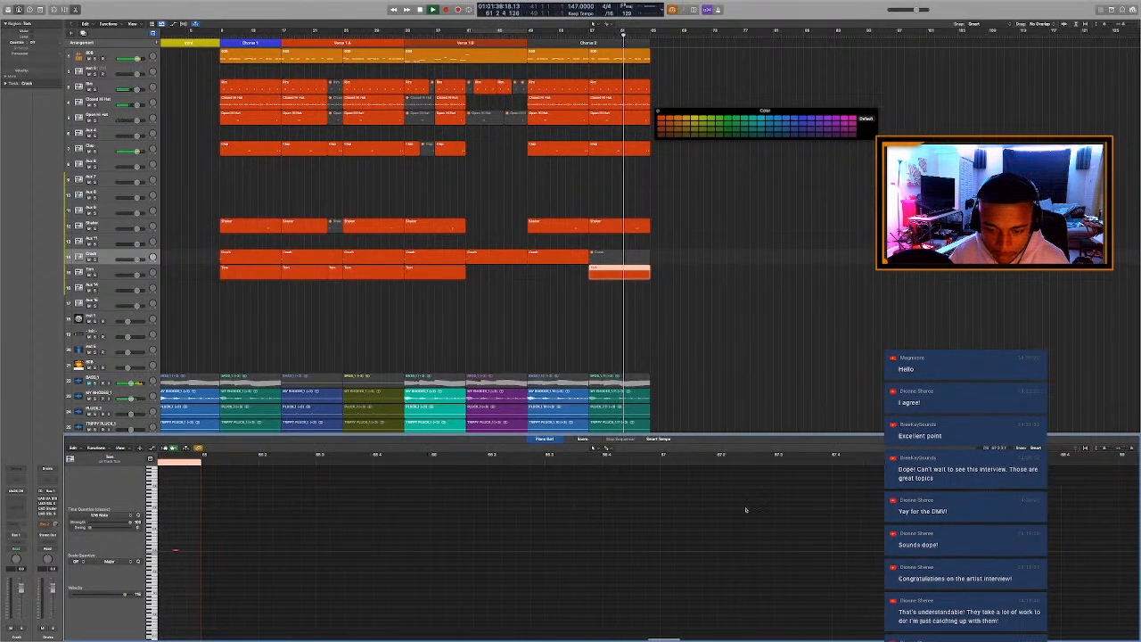
key(p)
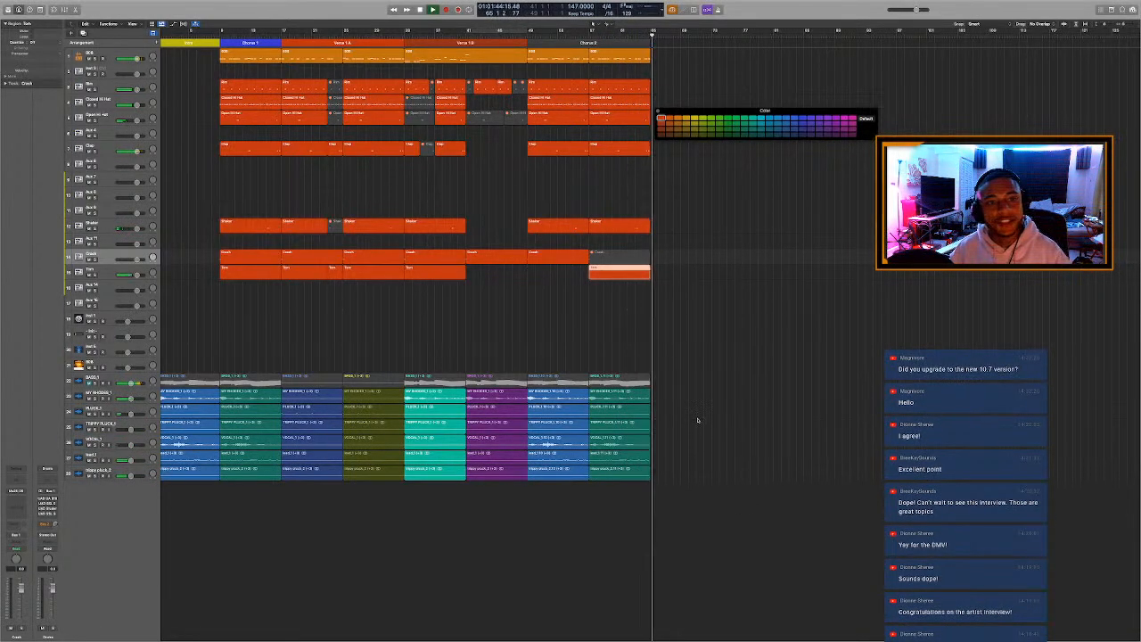
key(space)
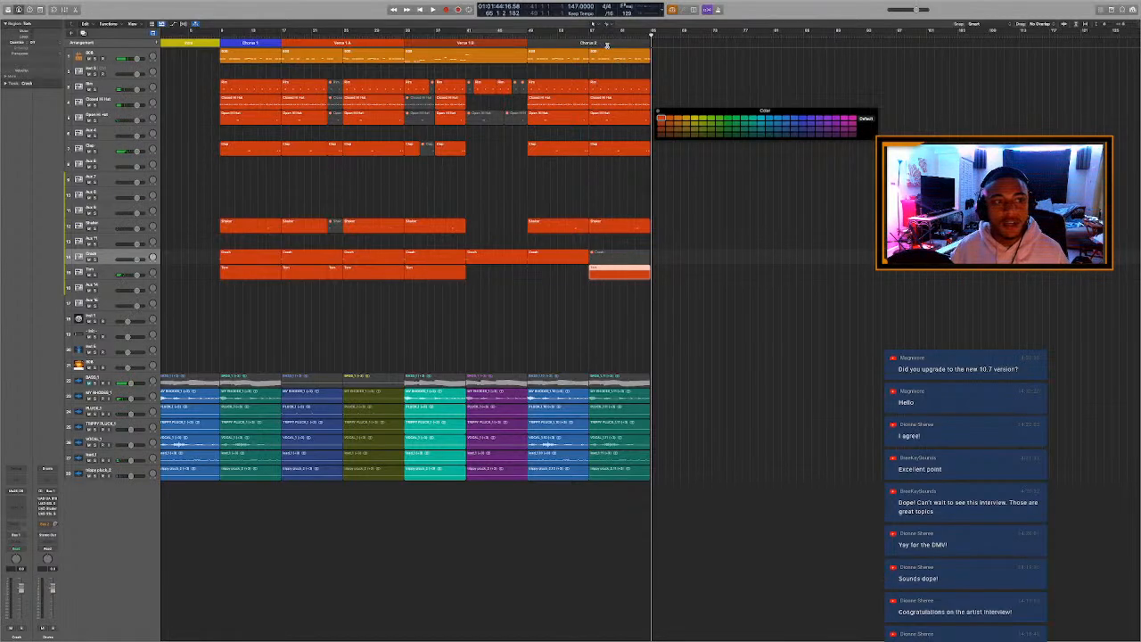
Divide the Chorus 2 marker at bar 57 and color its first half blue.
super+click(608, 43)
drag(608, 44, 589, 44)
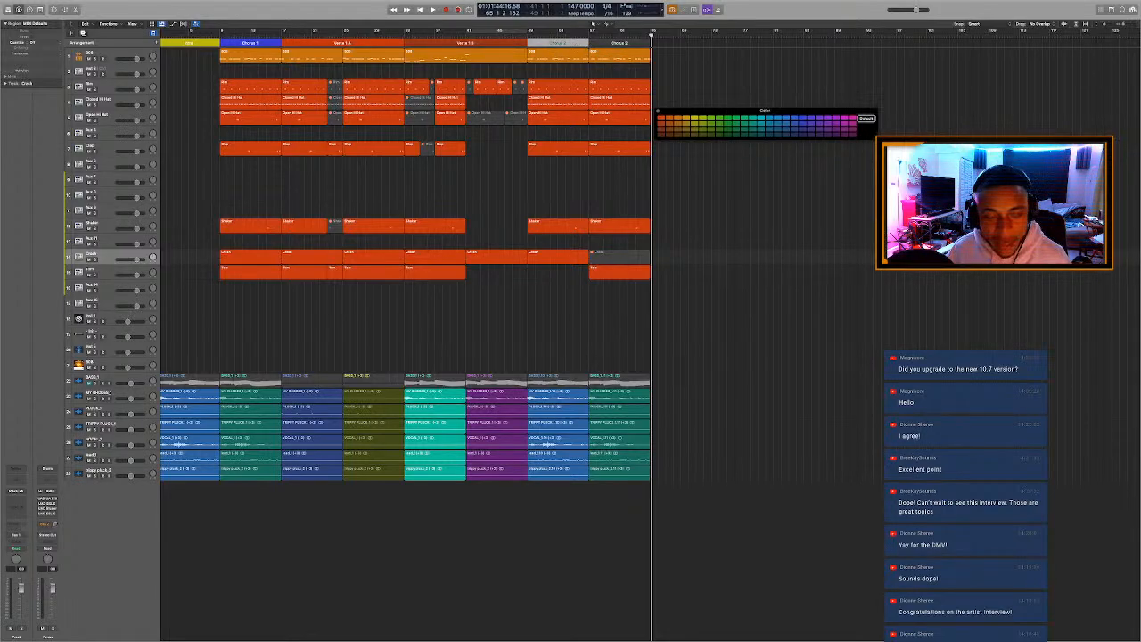
click(802, 118)
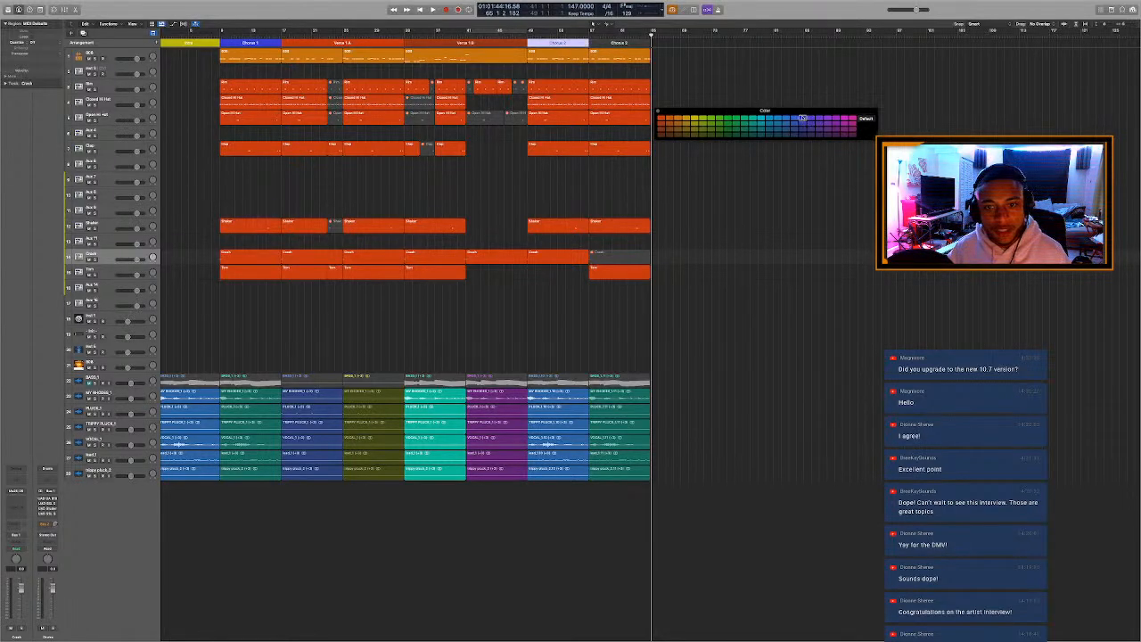
Color the second Chorus 2 marker at bar 57 blue to match the first half.
click(596, 43)
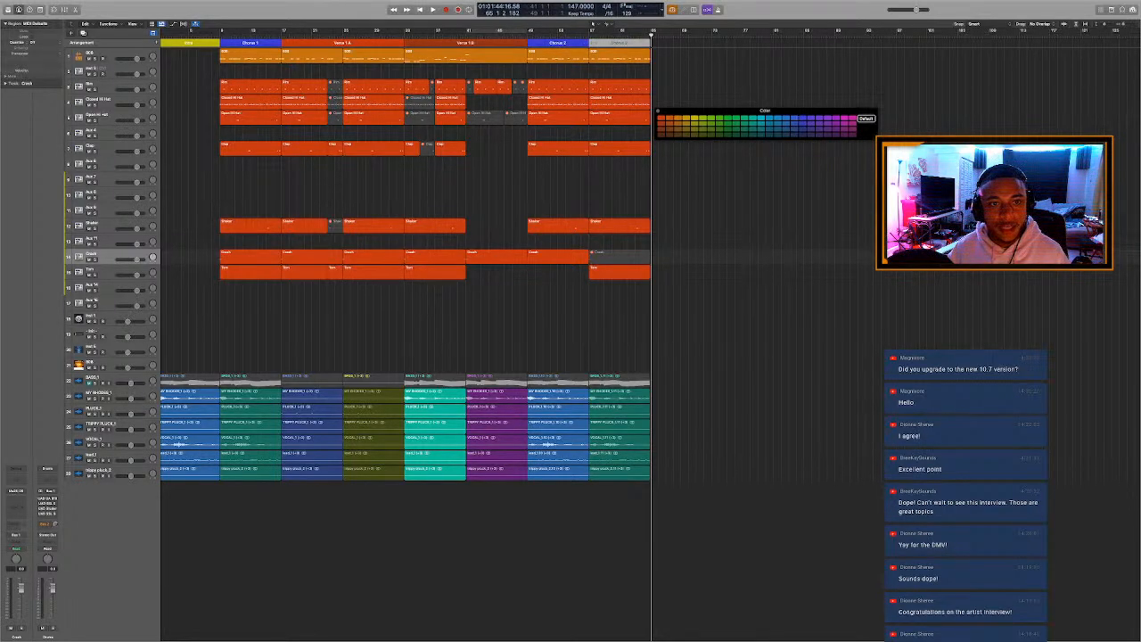
click(802, 123)
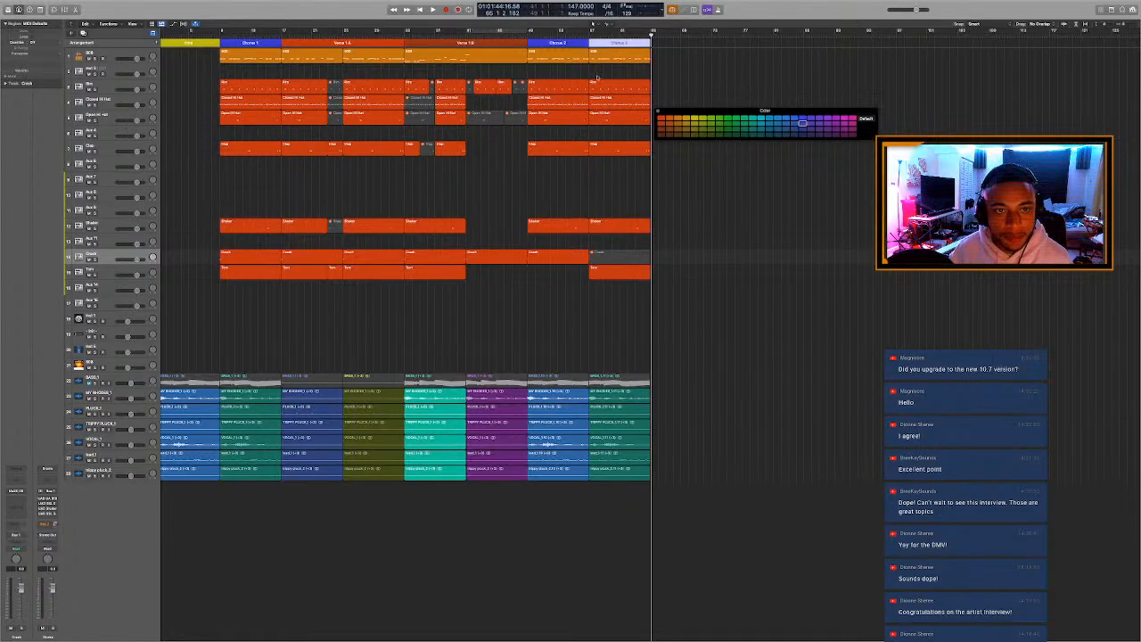
click(554, 69)
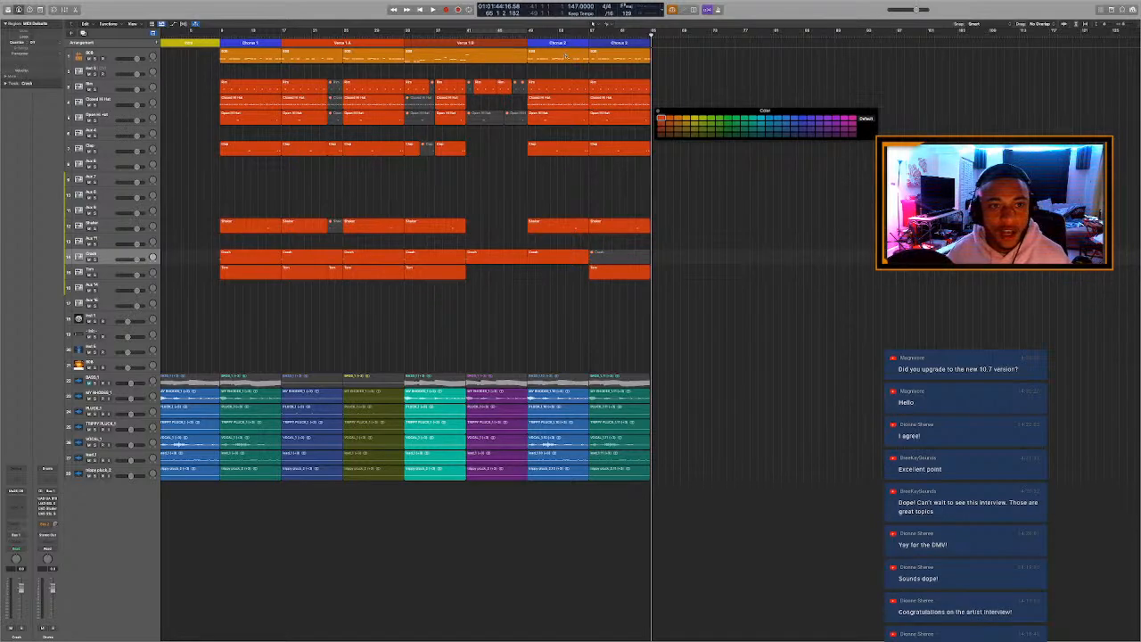
Rename the Chorus 2 marker at bar 57 as Chorus 2 B and the one at bar 49 as Chorus 2 A.
click(620, 44)
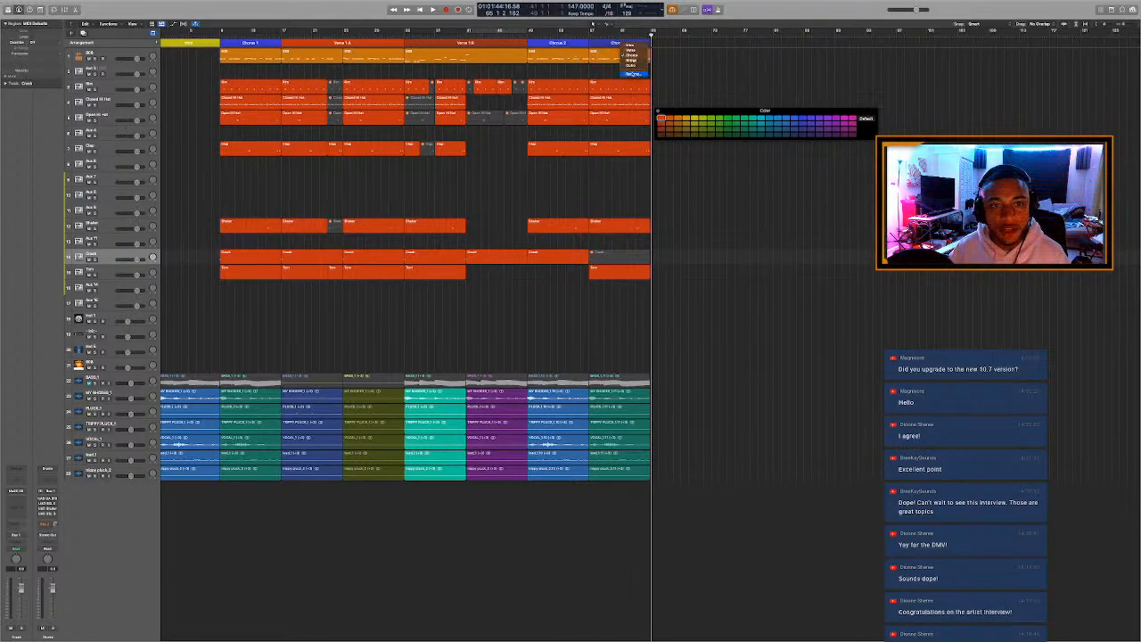
click(632, 74)
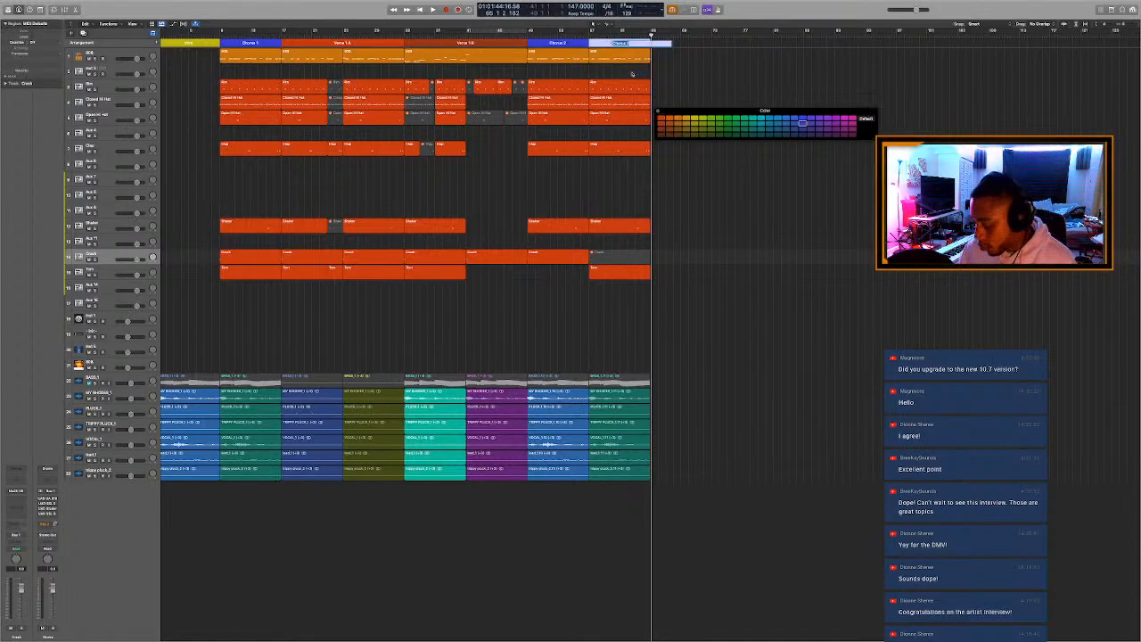
key(Right)
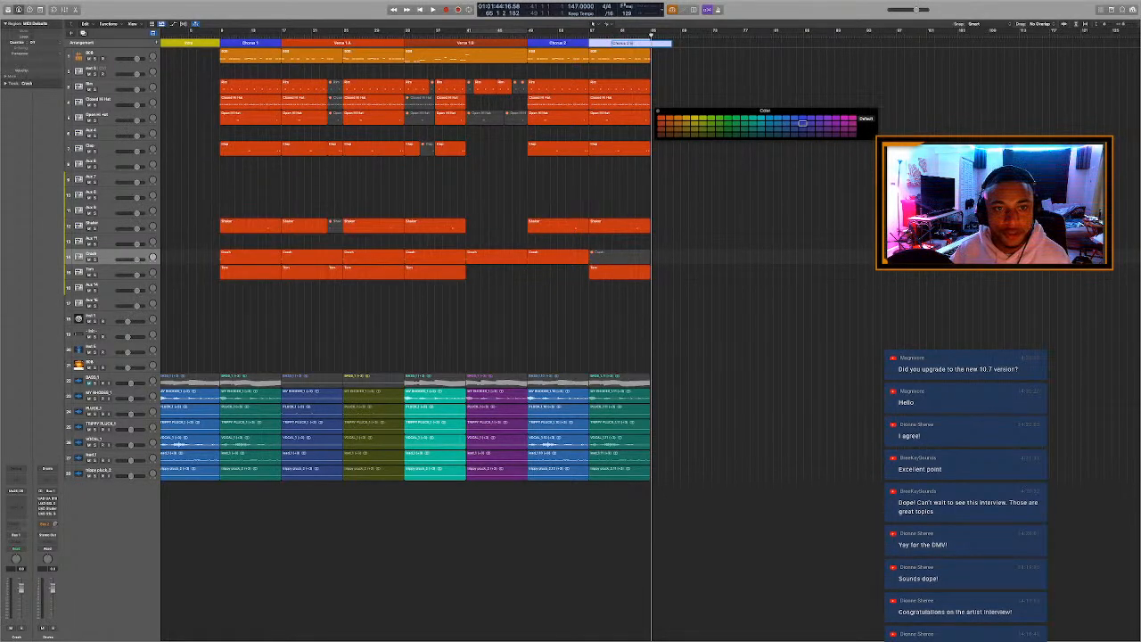
text(B)
key(Return)
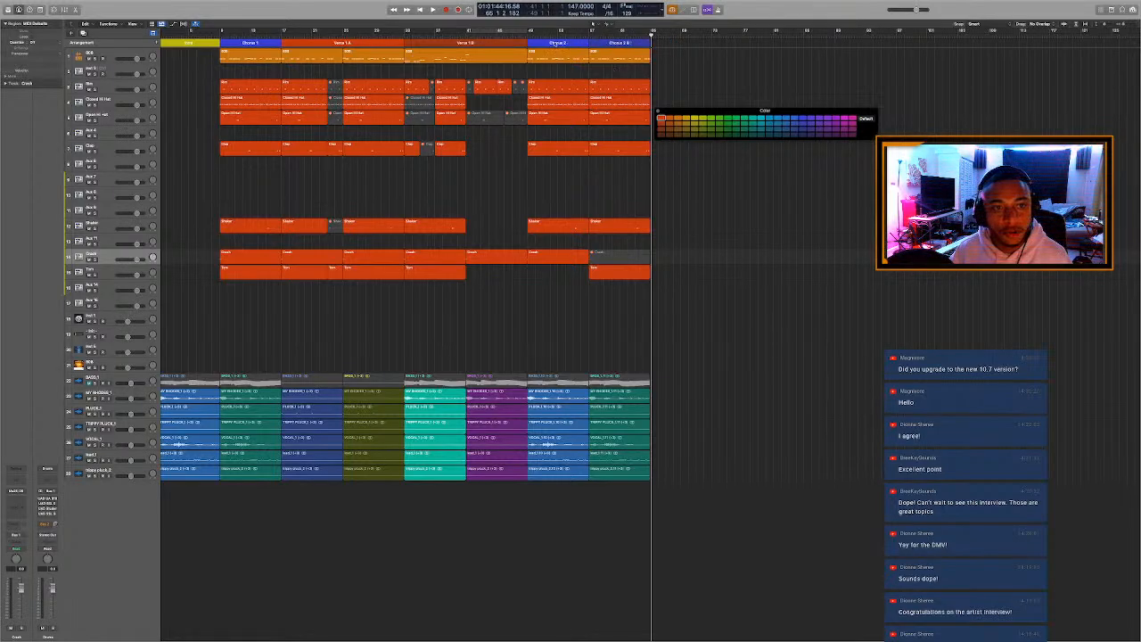
click(554, 44)
click(569, 73)
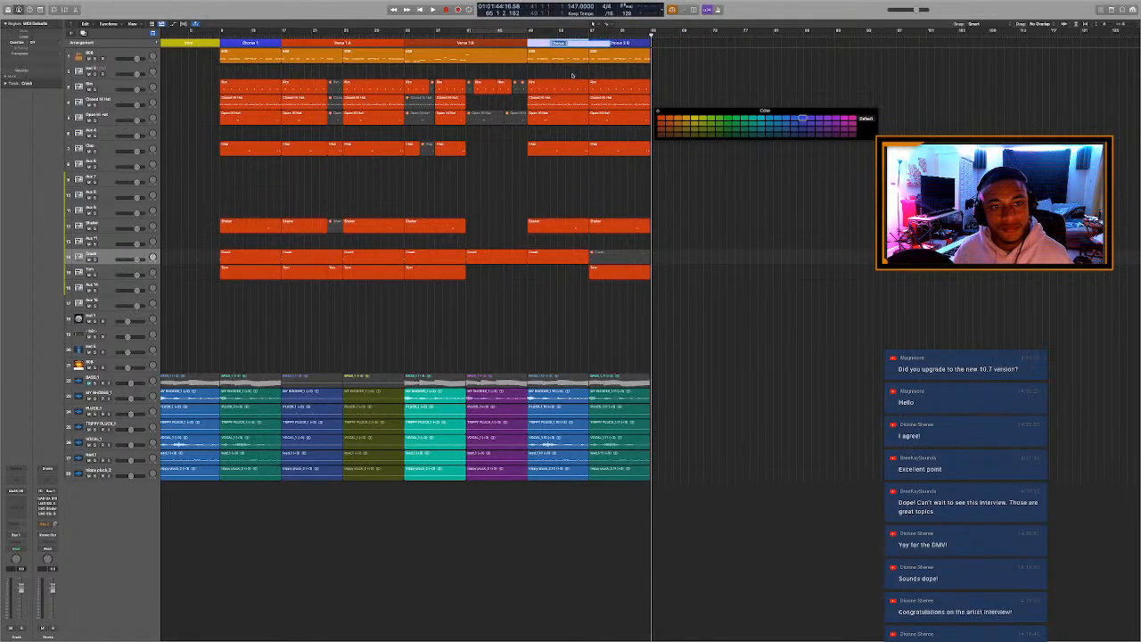
key(Return)
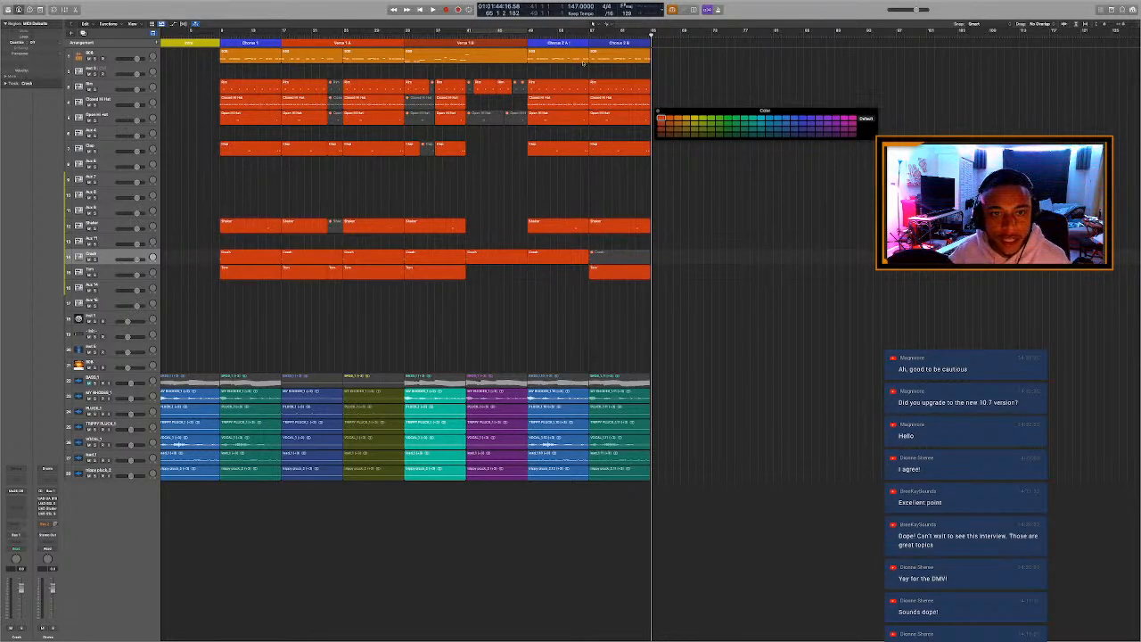
drag(651, 36, 625, 37)
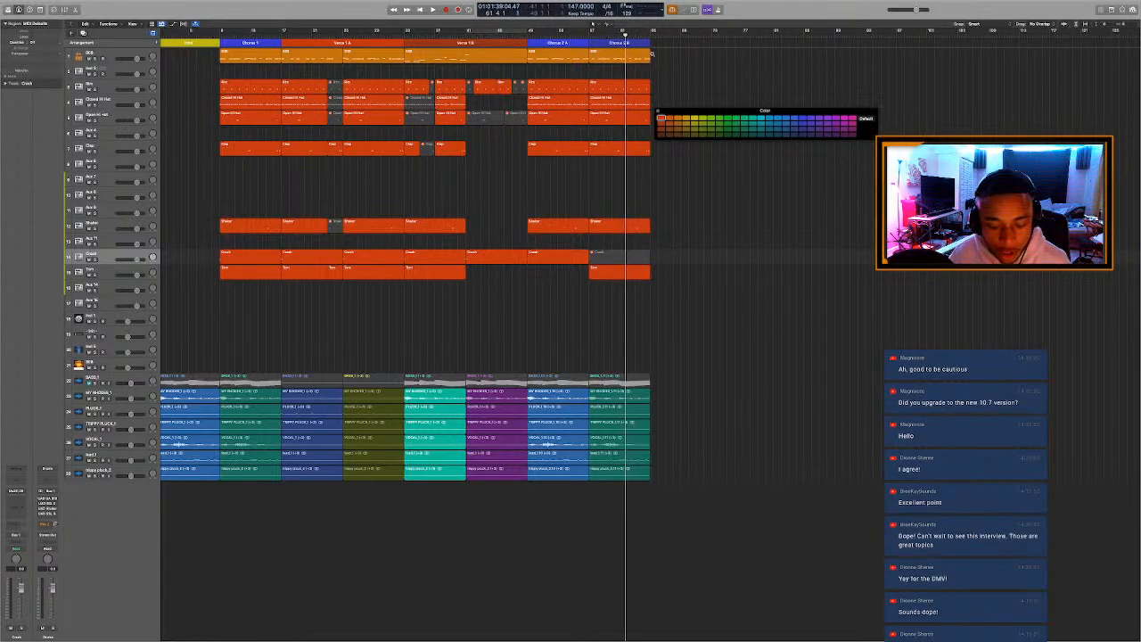
key(super+Right)
key(super+Right)
key(super+Right)
key(super+Right)
key(super+Right)
key(super+Right)
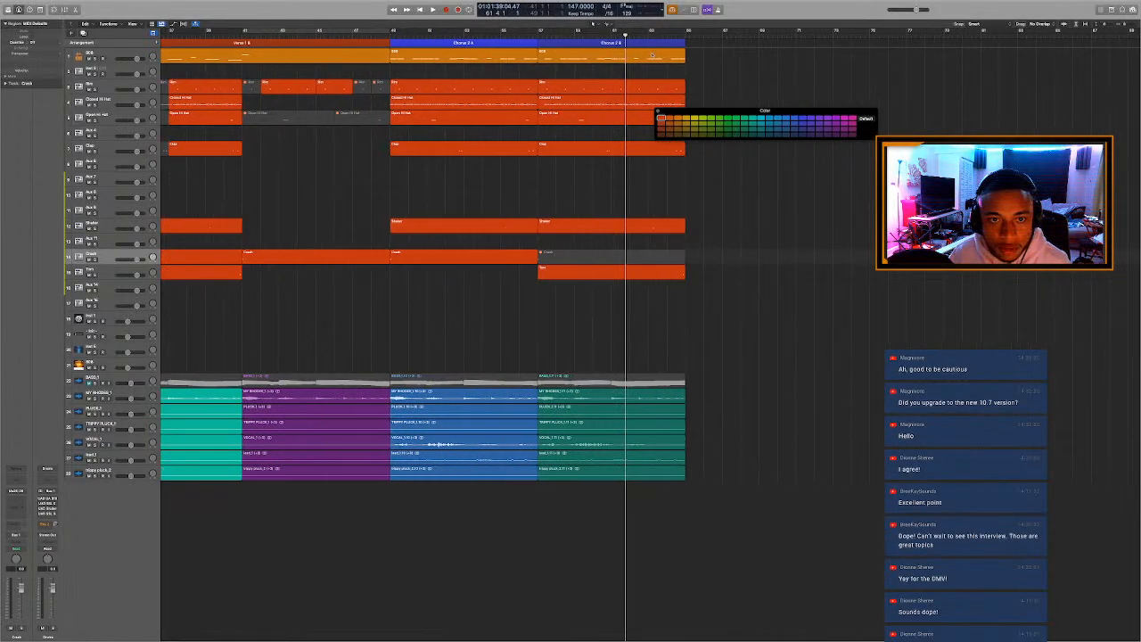
key(super+Left)
key(super+Left)
key(super+Left)
key(super+Left)
key(super+Left)
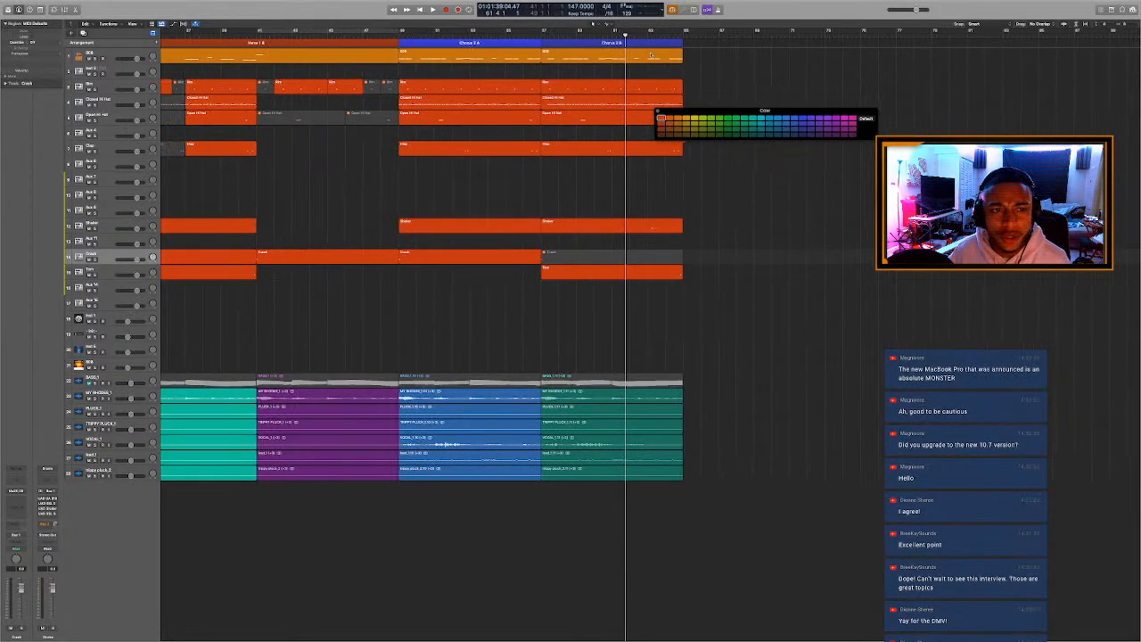
key(super+Left)
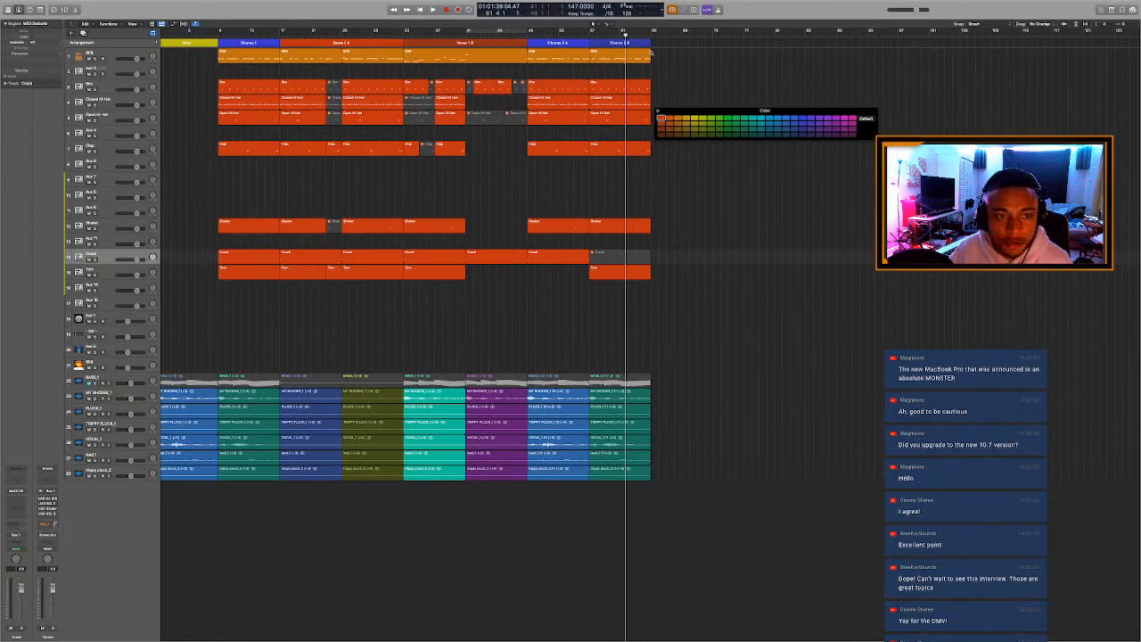
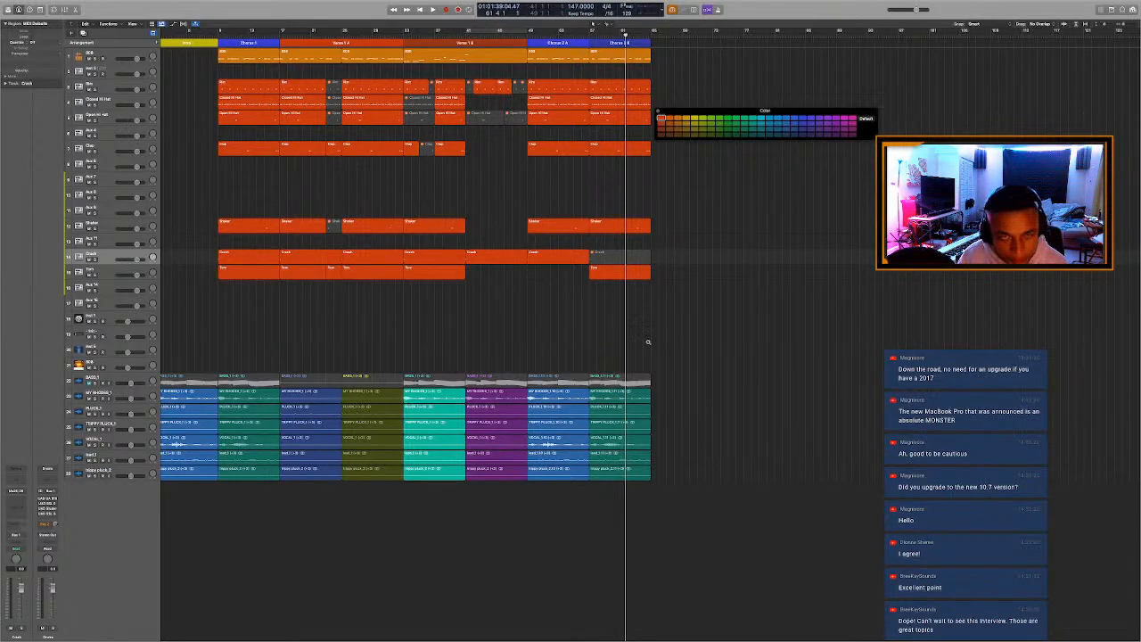
Repeat all regions from Verse 1 A through Chorus 2 B once, so the copies start at bar 65.
key(alt+c)
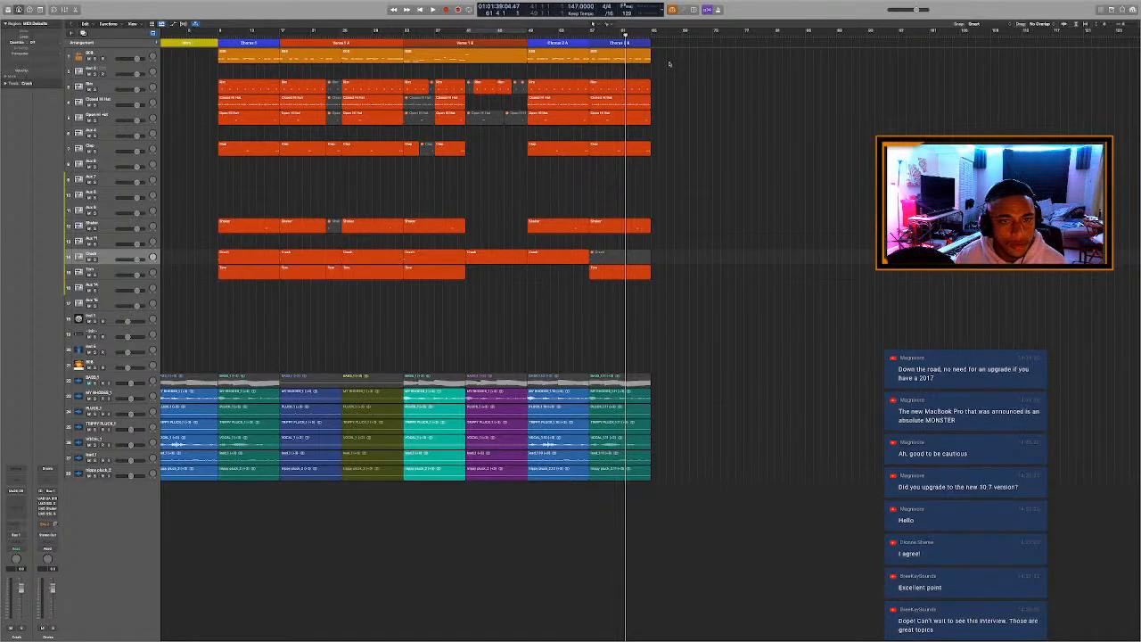
drag(670, 63, 296, 488)
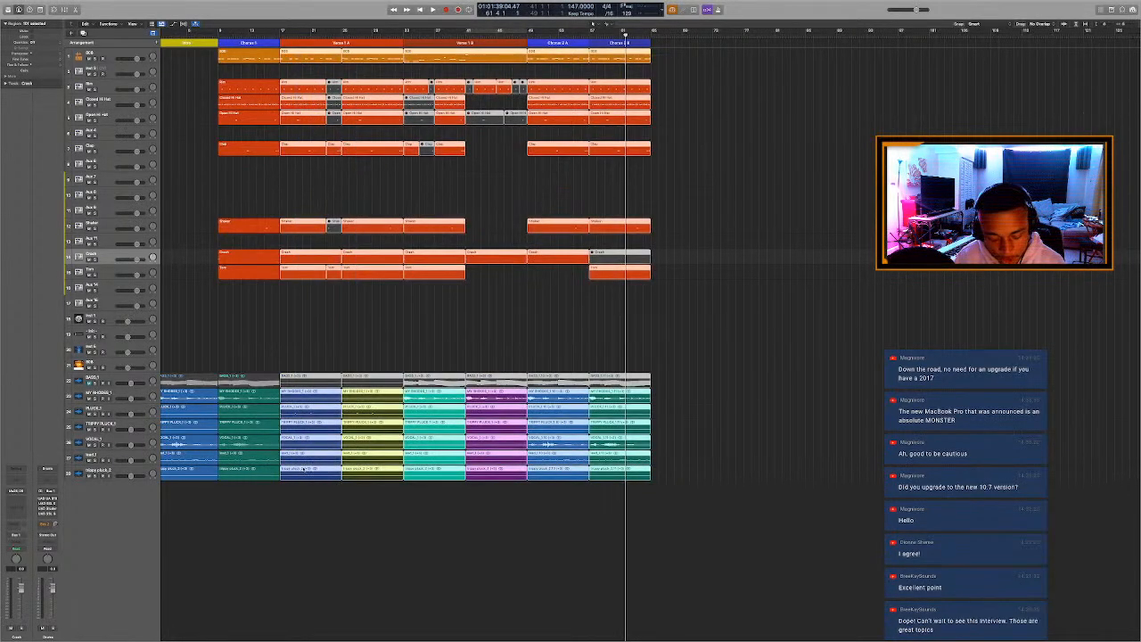
key(super+r)
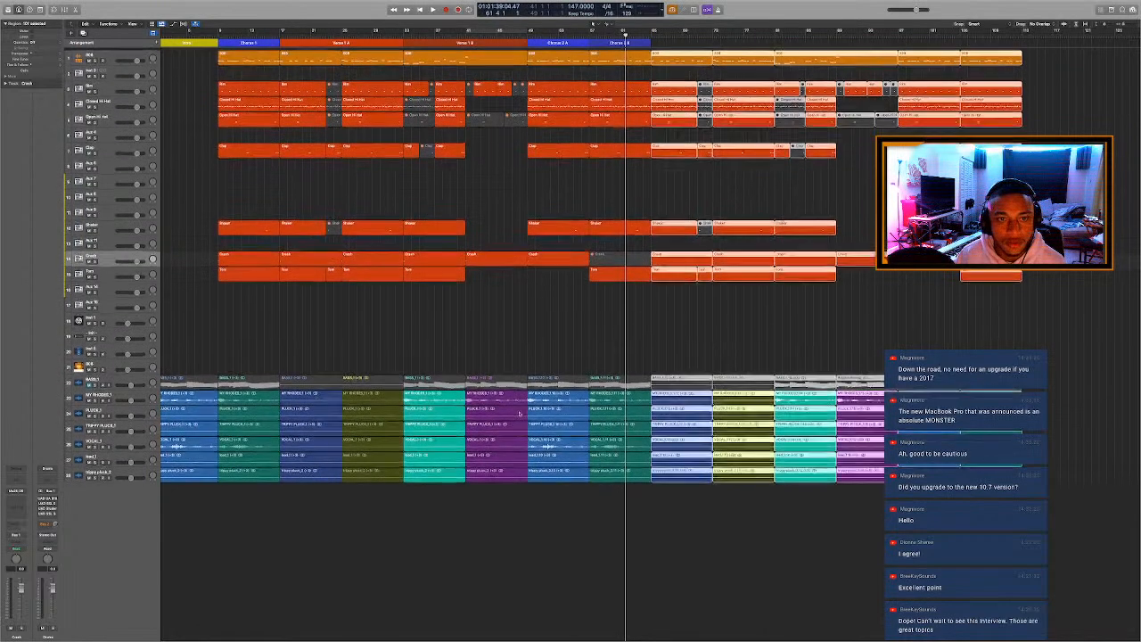
click(545, 334)
scroll(545, 333, down, 1)
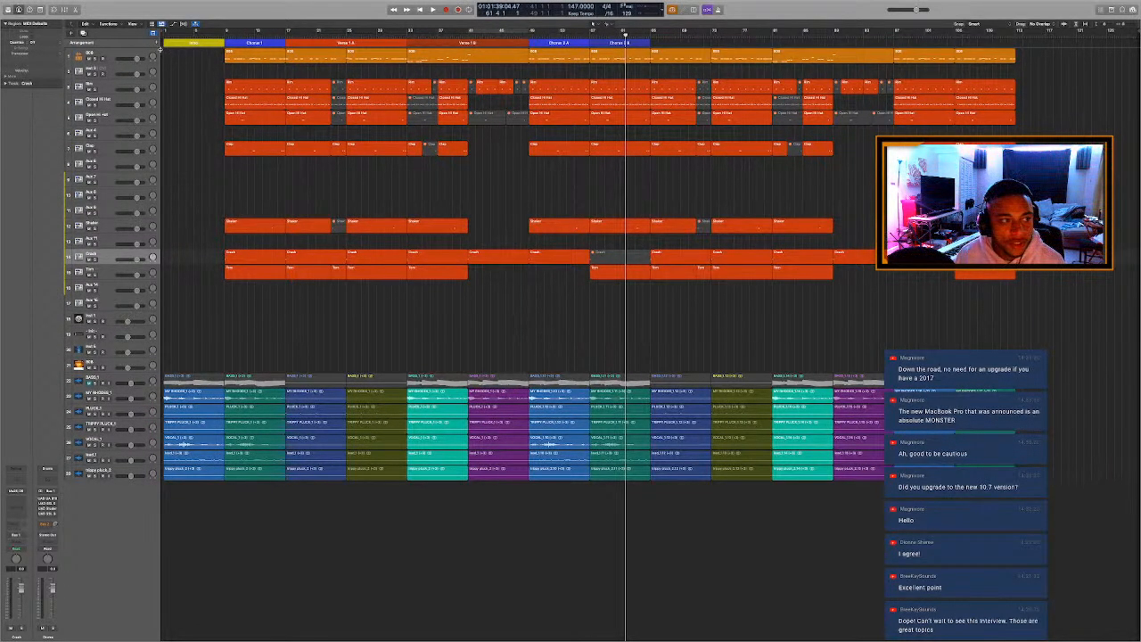
Add a Verse arrangement marker at bar 65, extend it to bar 81 and rename it Verse 2 A.
click(157, 43)
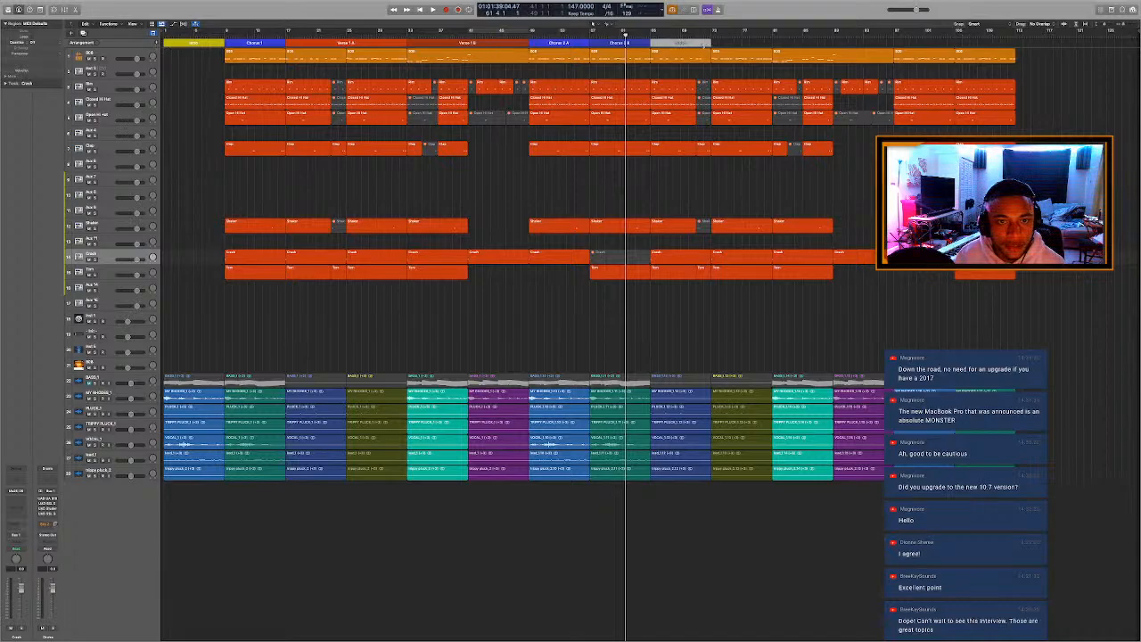
click(683, 42)
click(689, 48)
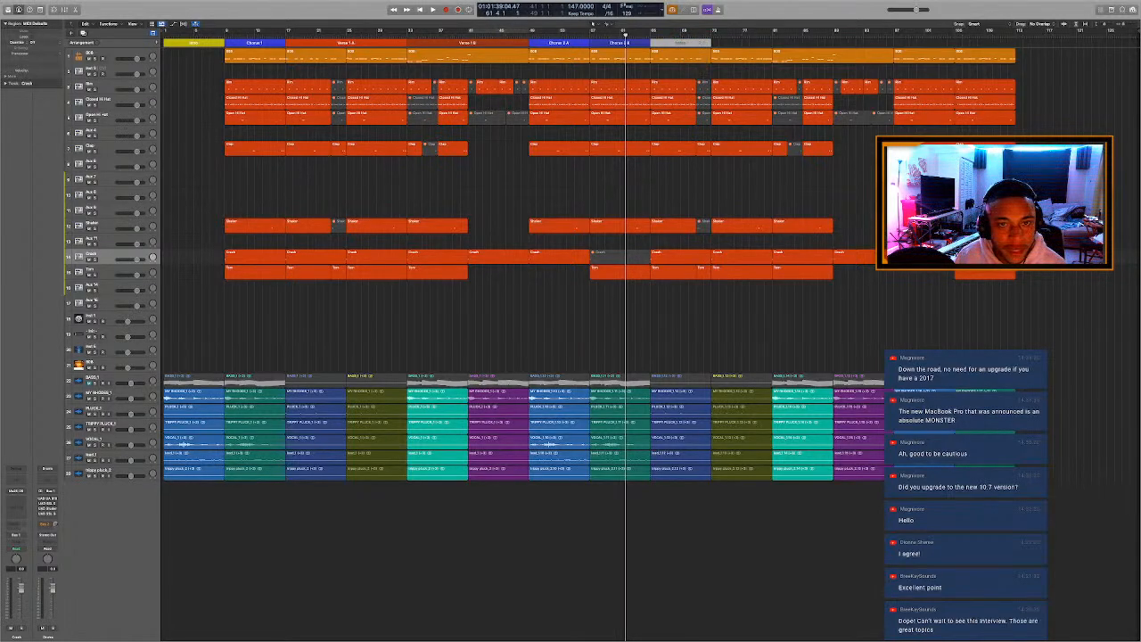
drag(712, 44, 772, 65)
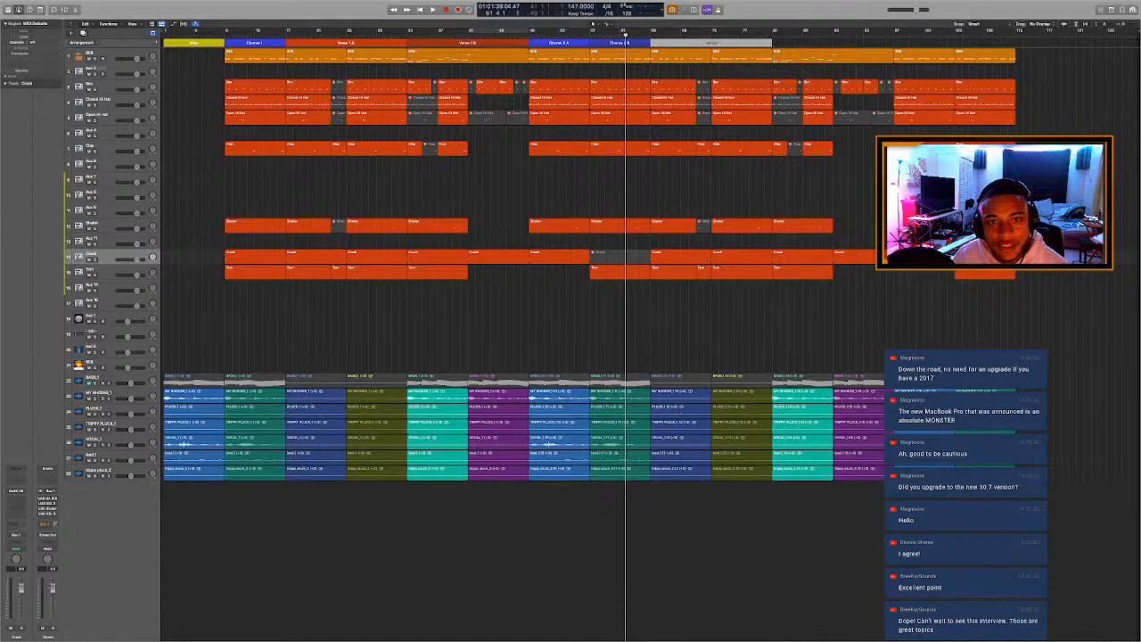
click(714, 44)
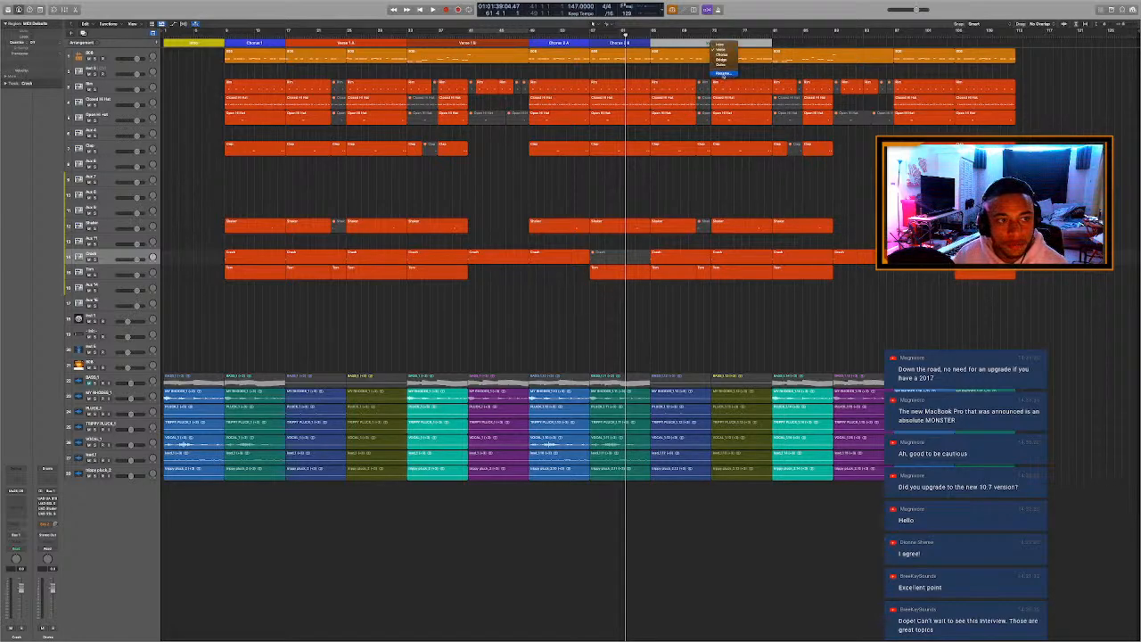
click(723, 73)
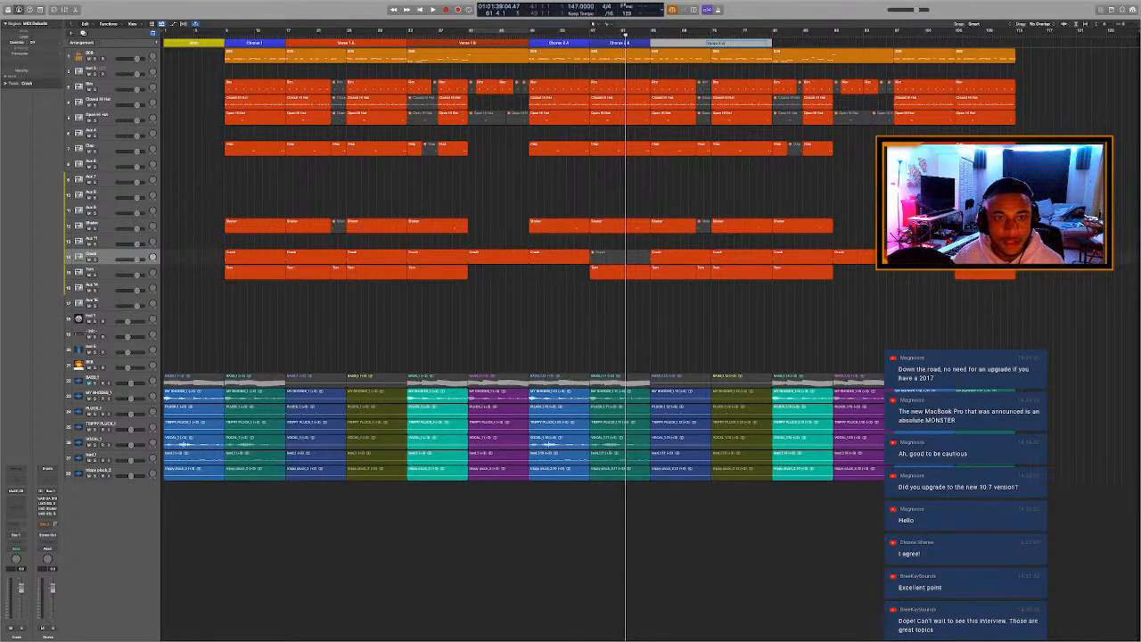
key(Return)
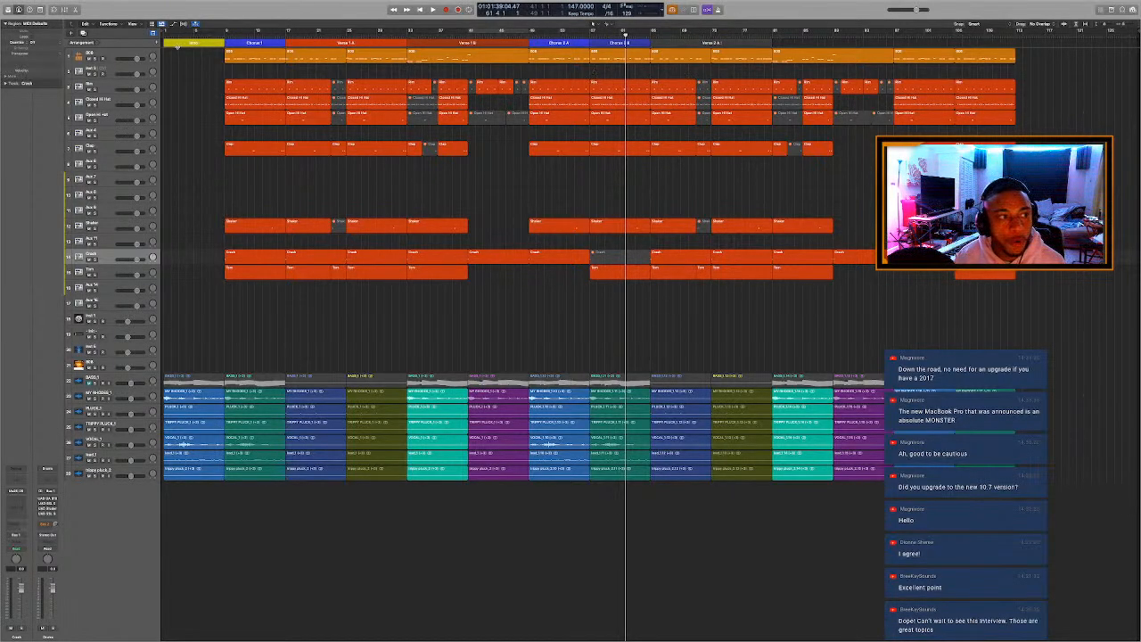
Add another arrangement marker at bar 81, extend it to bar 97 and rename it Verse 2 B.
click(159, 44)
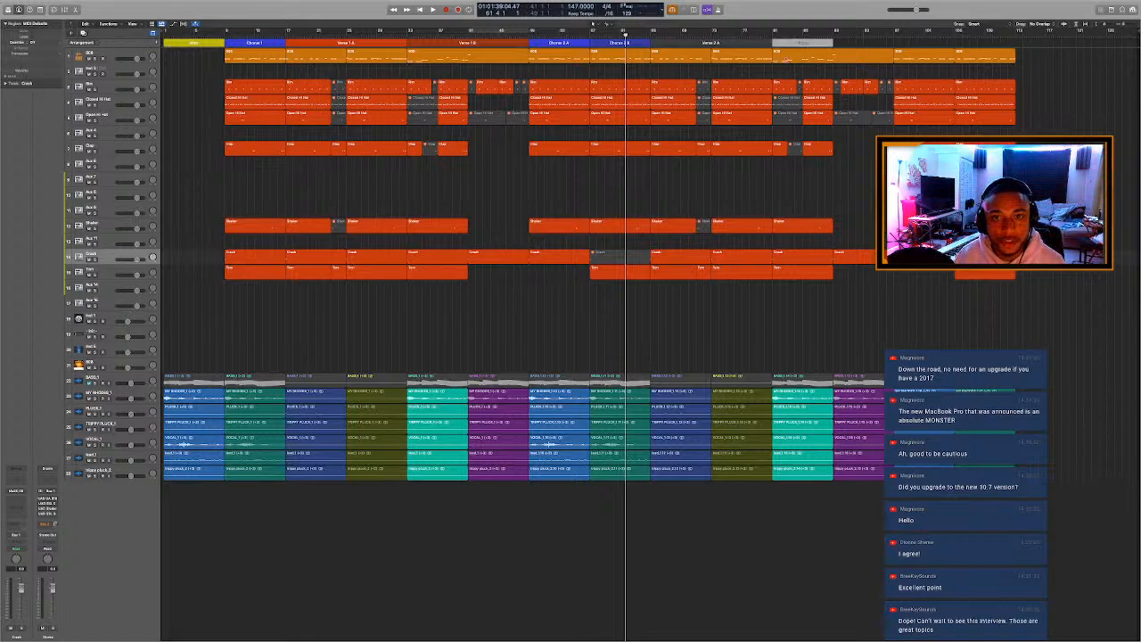
drag(833, 43, 894, 43)
click(835, 42)
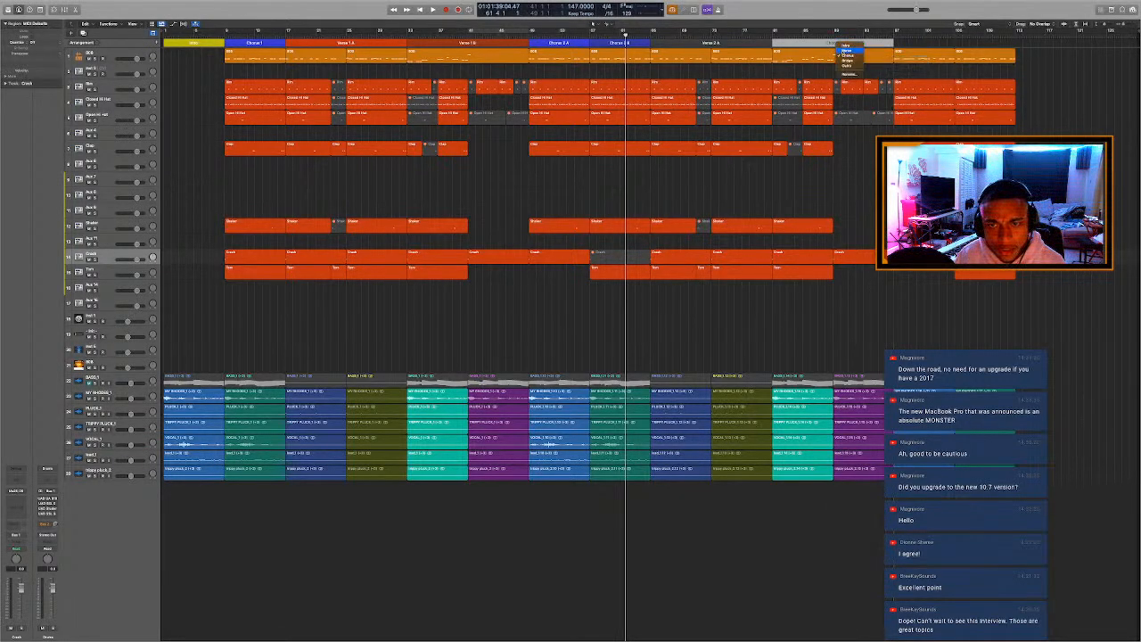
click(841, 72)
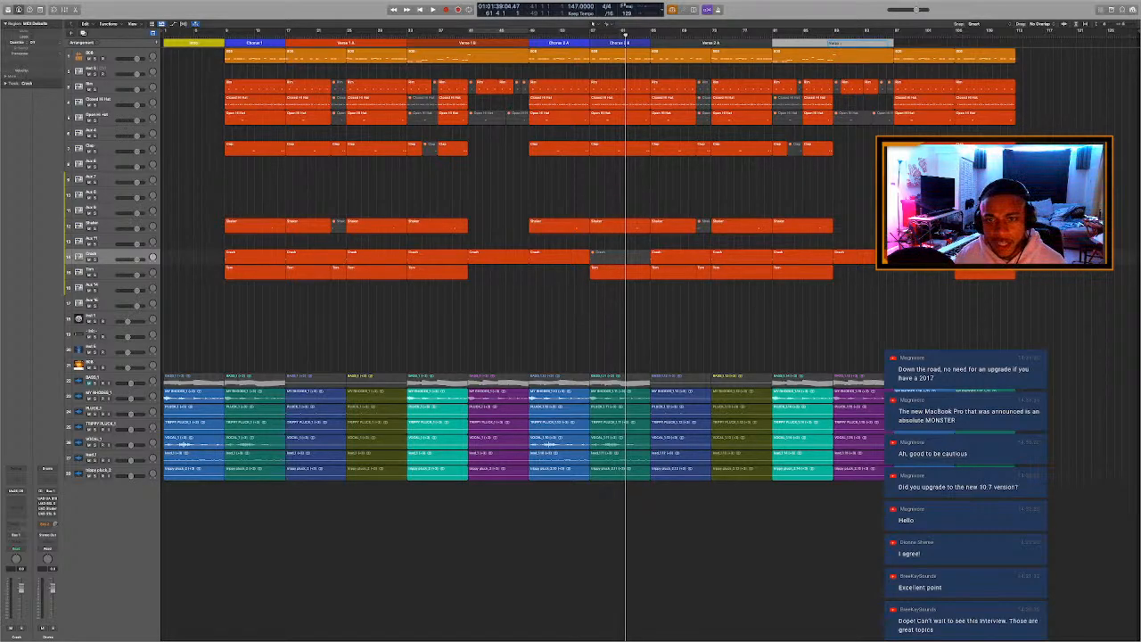
key(Return)
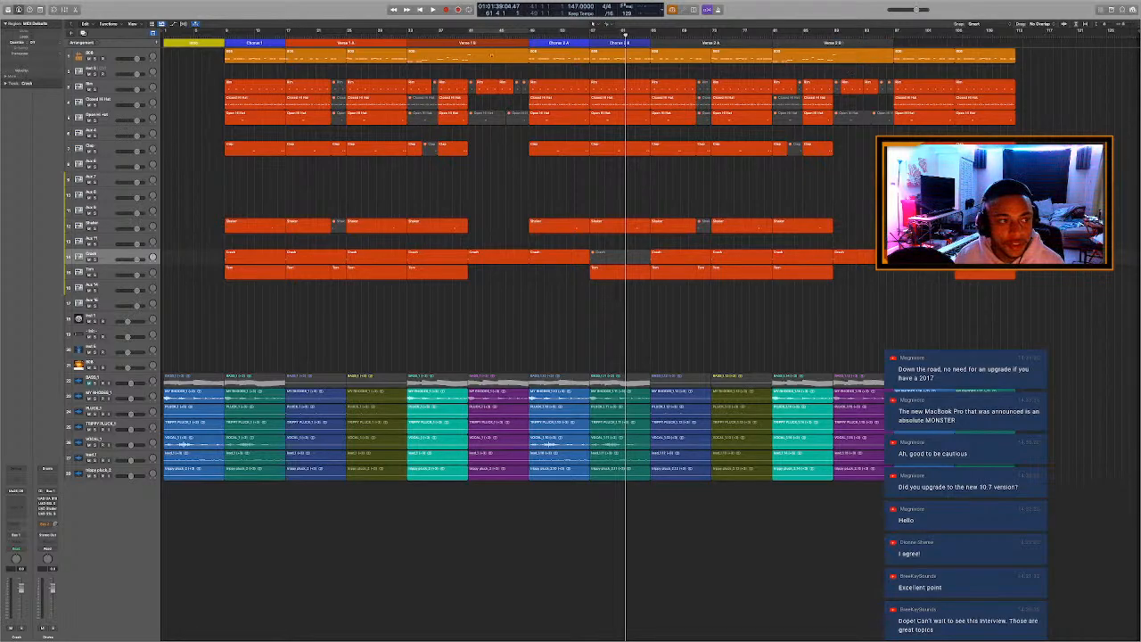
Add two eight-bar Chorus arrangement markers at bars 97 and 105.
click(158, 43)
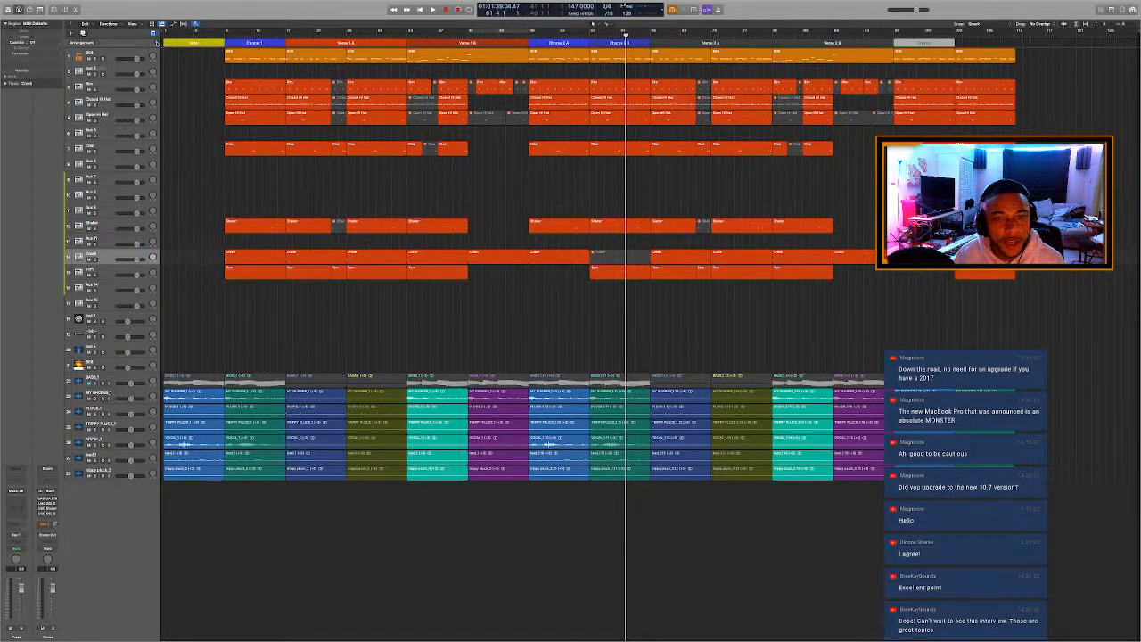
click(157, 43)
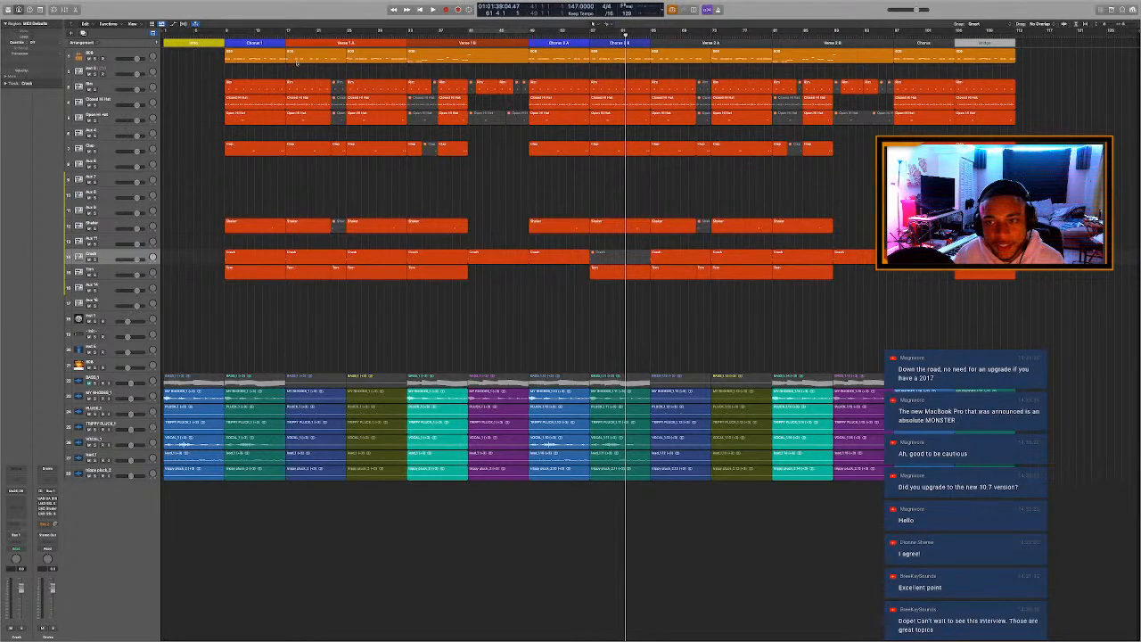
click(985, 43)
click(995, 50)
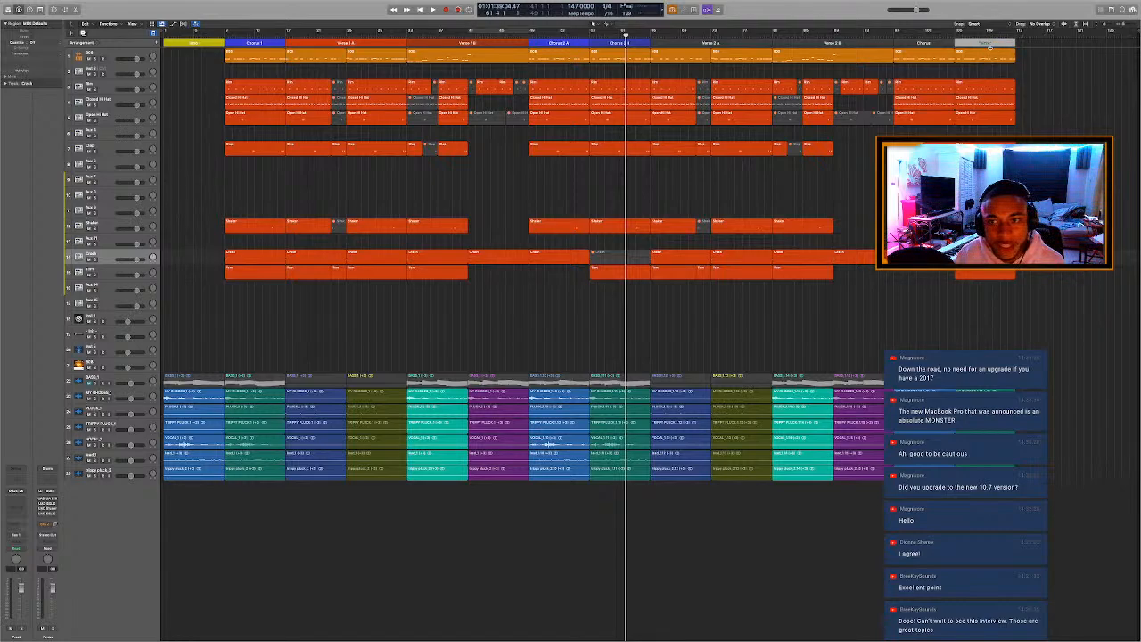
click(987, 43)
click(995, 55)
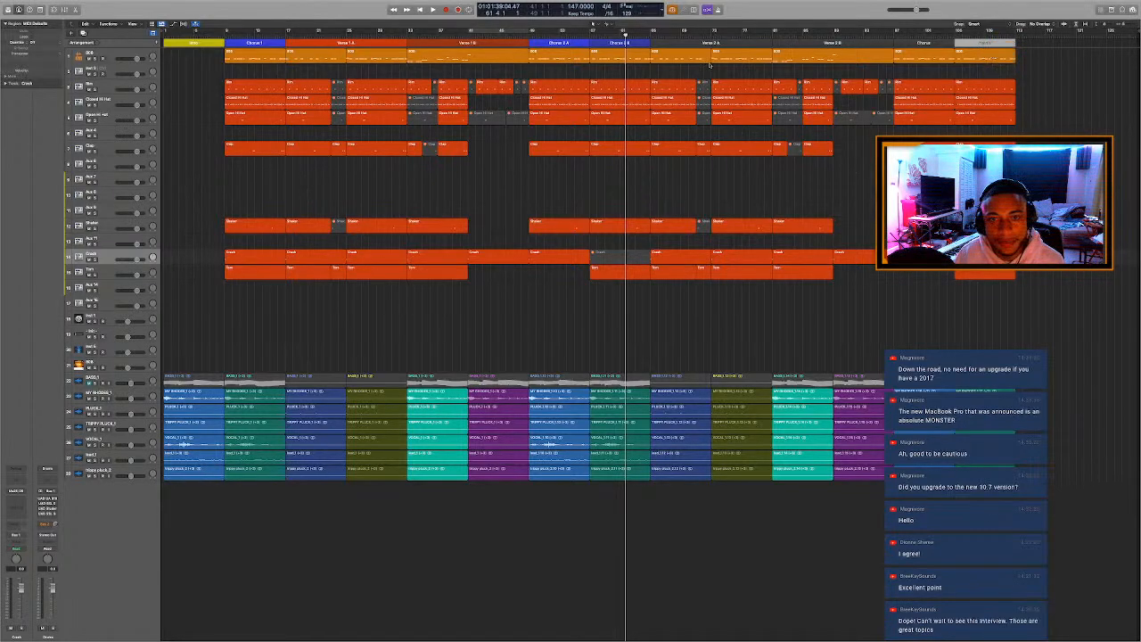
Add an Outro arrangement marker at bar 113 and color it dark purple.
click(158, 43)
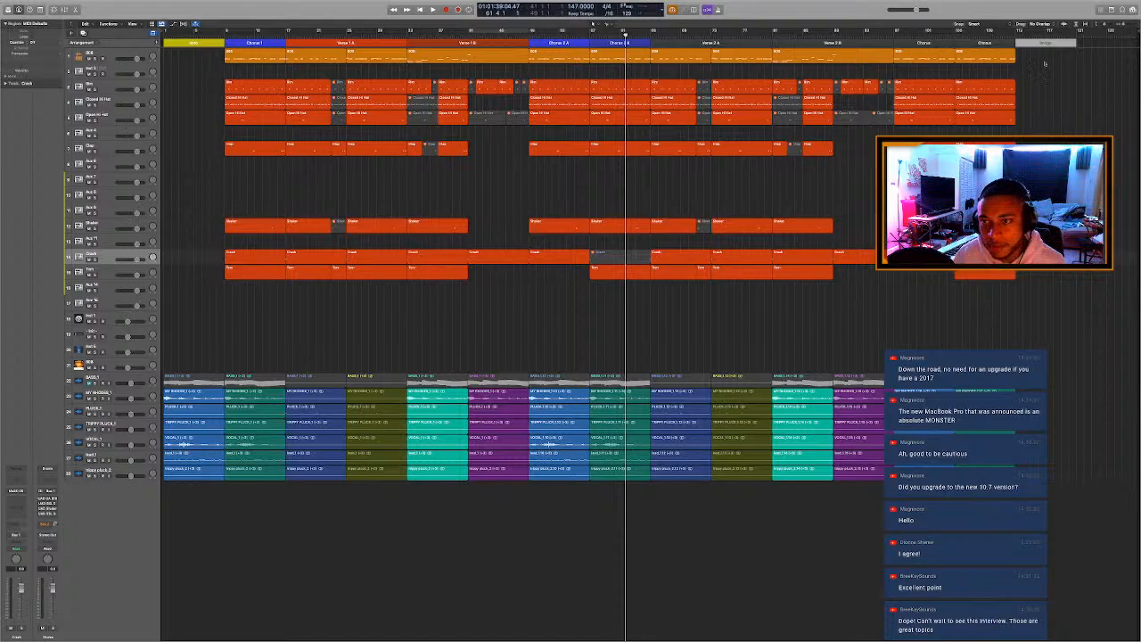
click(1046, 63)
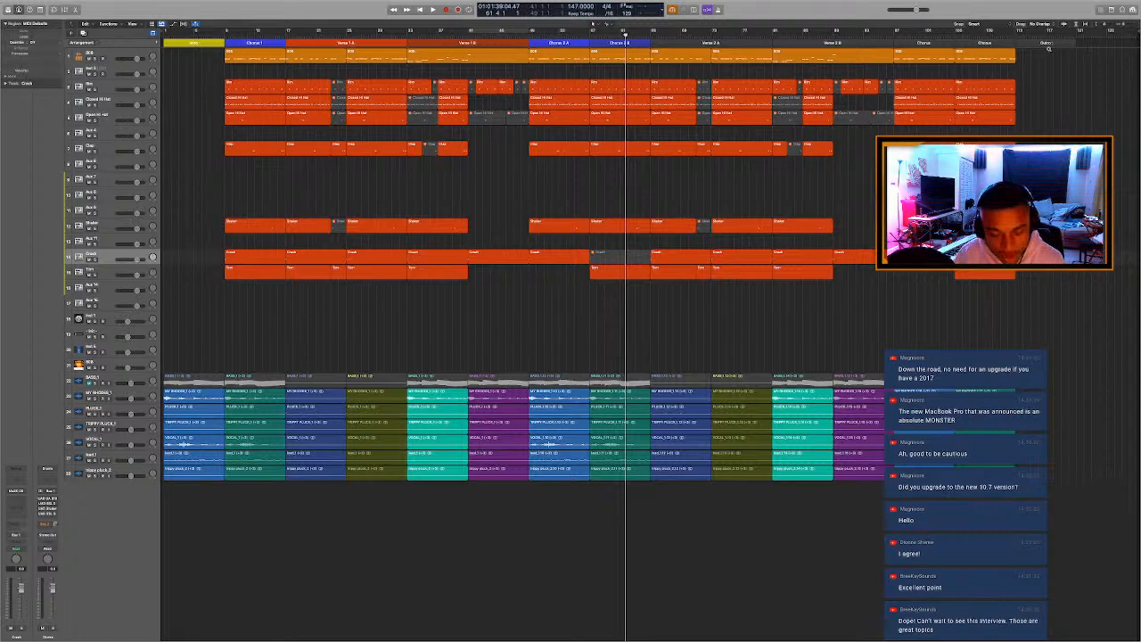
key(alt+c)
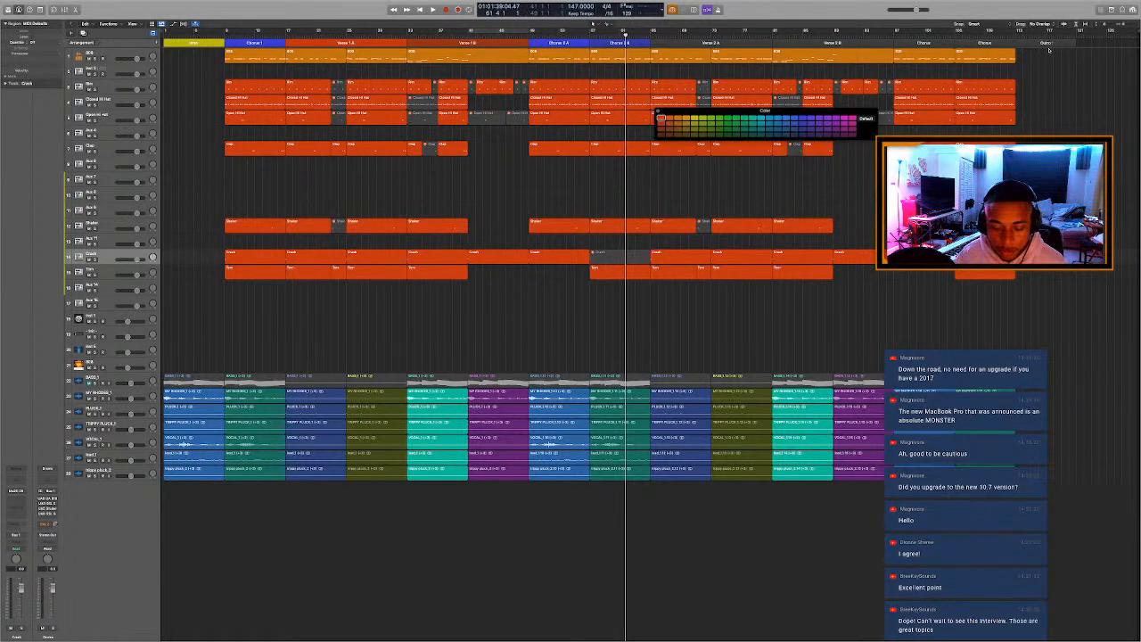
click(1044, 43)
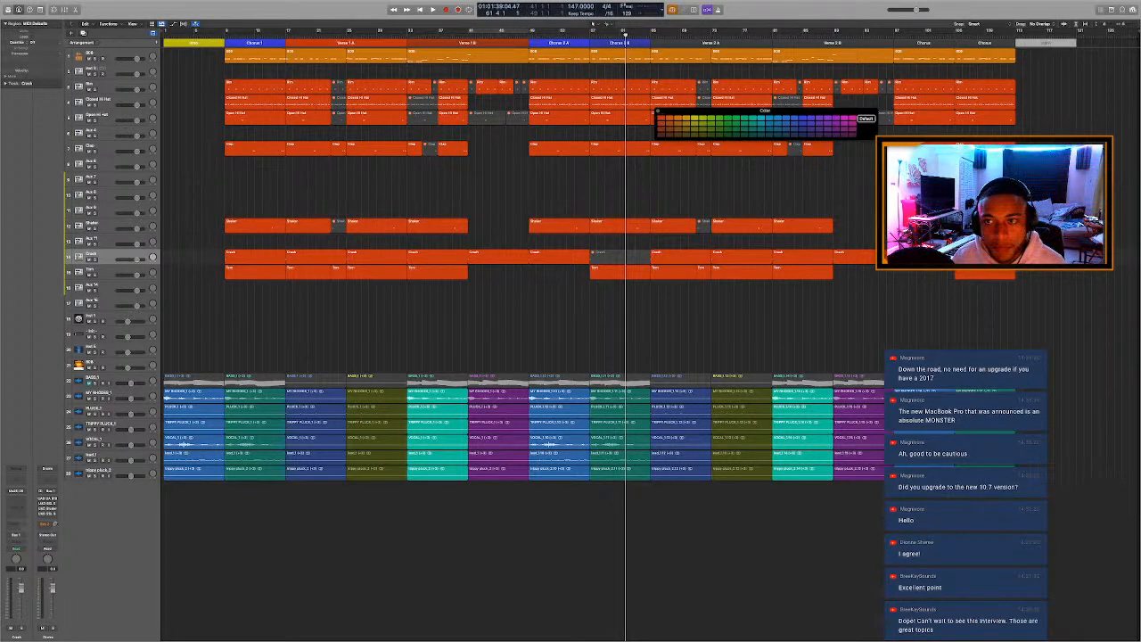
click(836, 134)
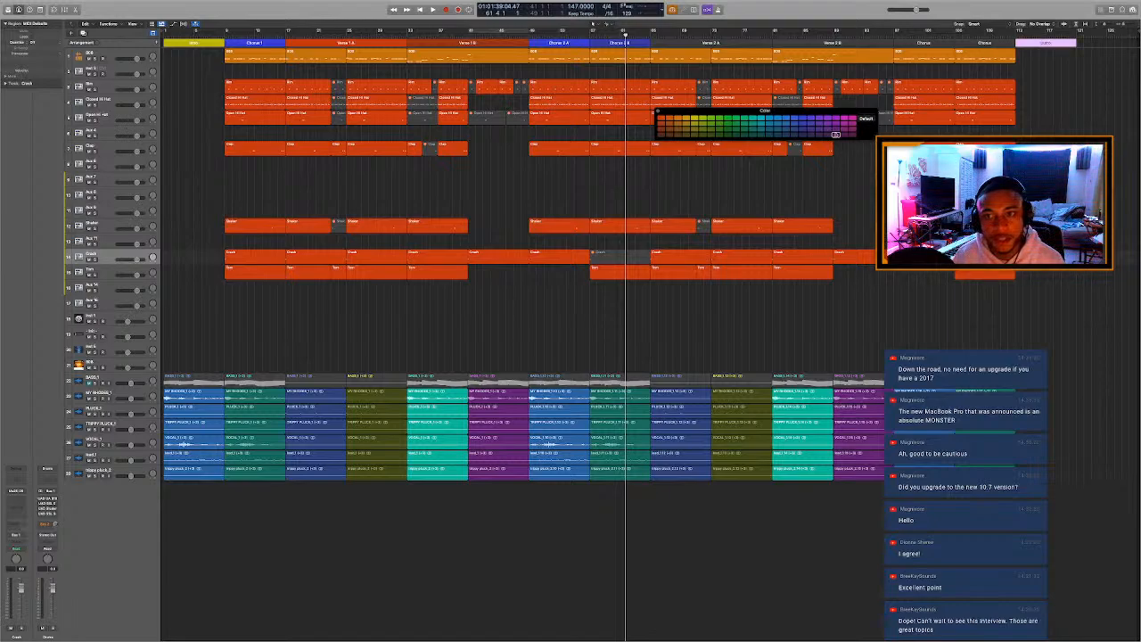
Color the Verse 2 A marker red and the Verse 2 B marker a darker red, matching the Verse 1 markers.
click(674, 42)
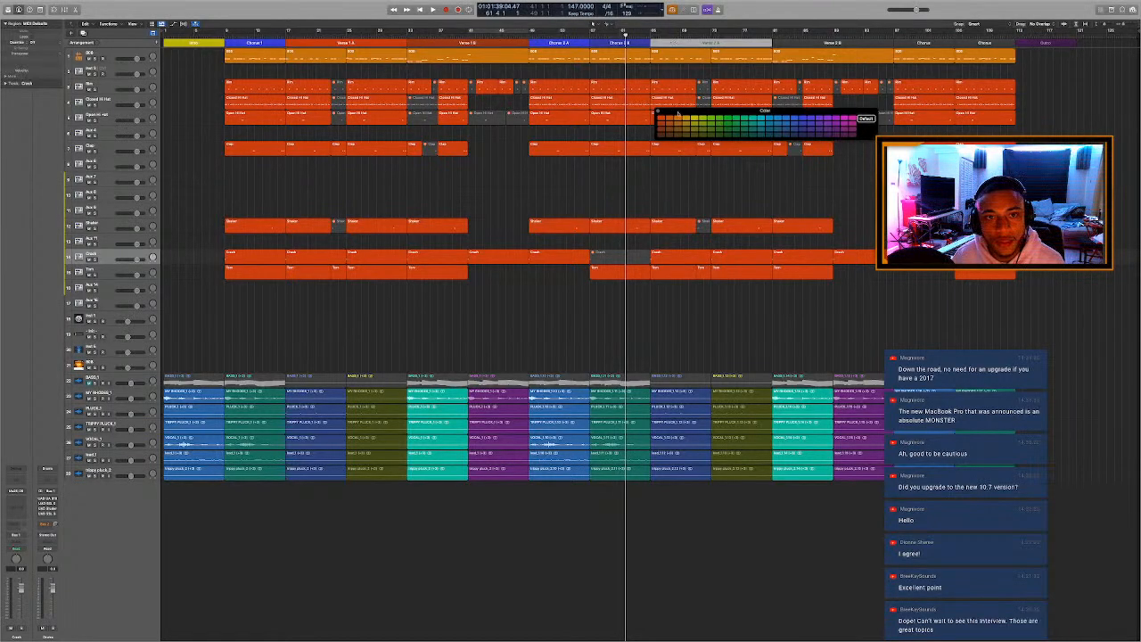
click(661, 119)
click(795, 43)
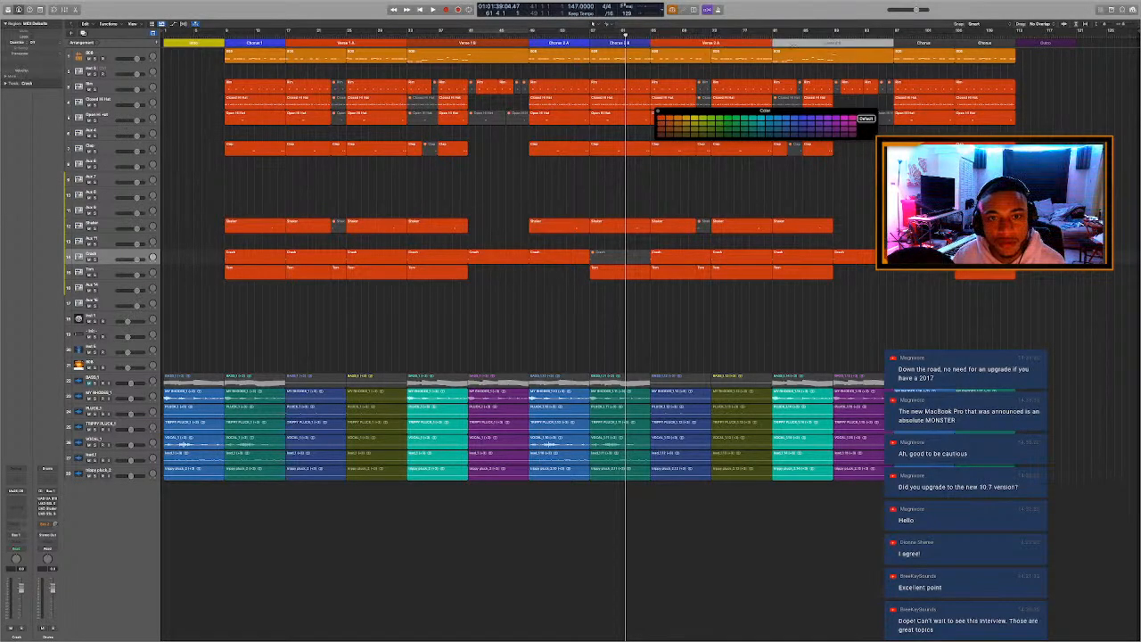
click(661, 122)
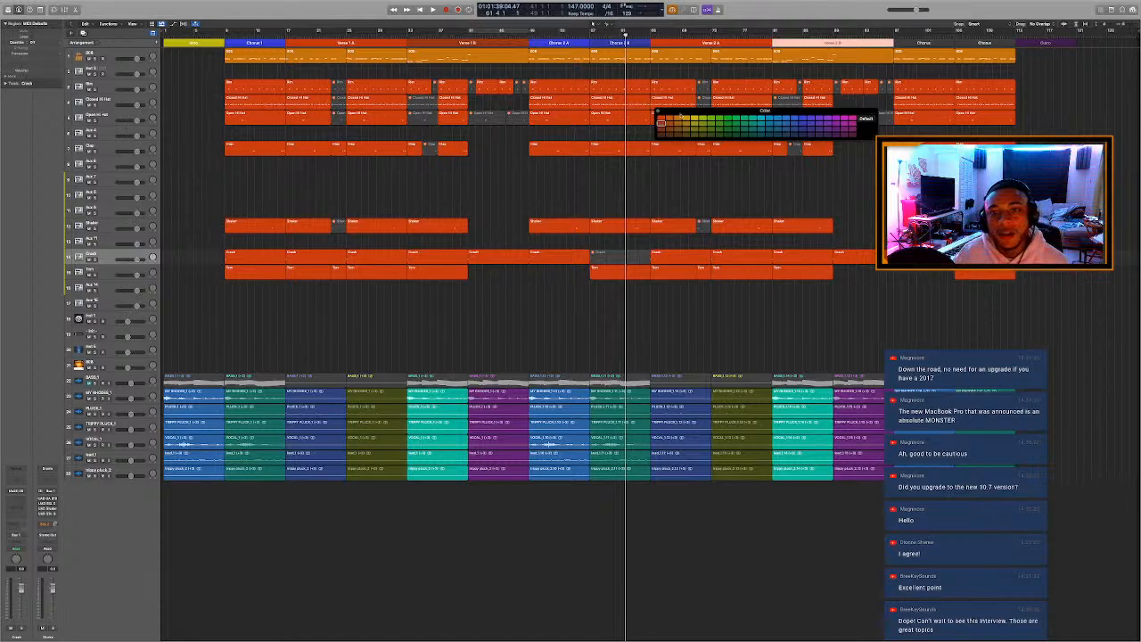
Color the Chorus marker at bar 97 blue and rename it Chorus 3.
click(906, 43)
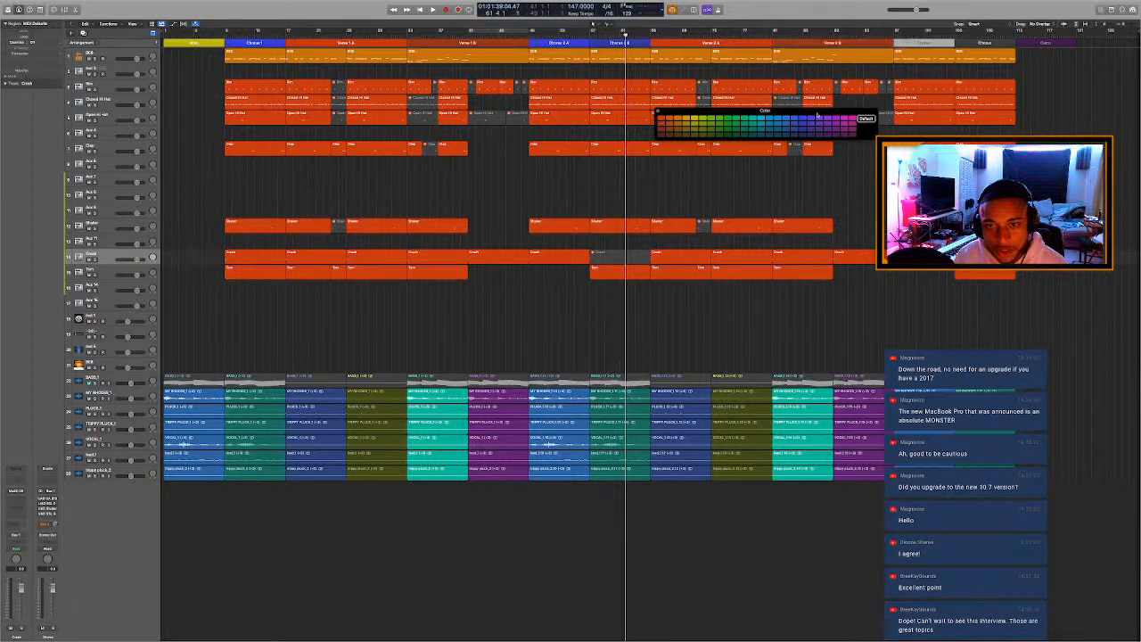
click(804, 118)
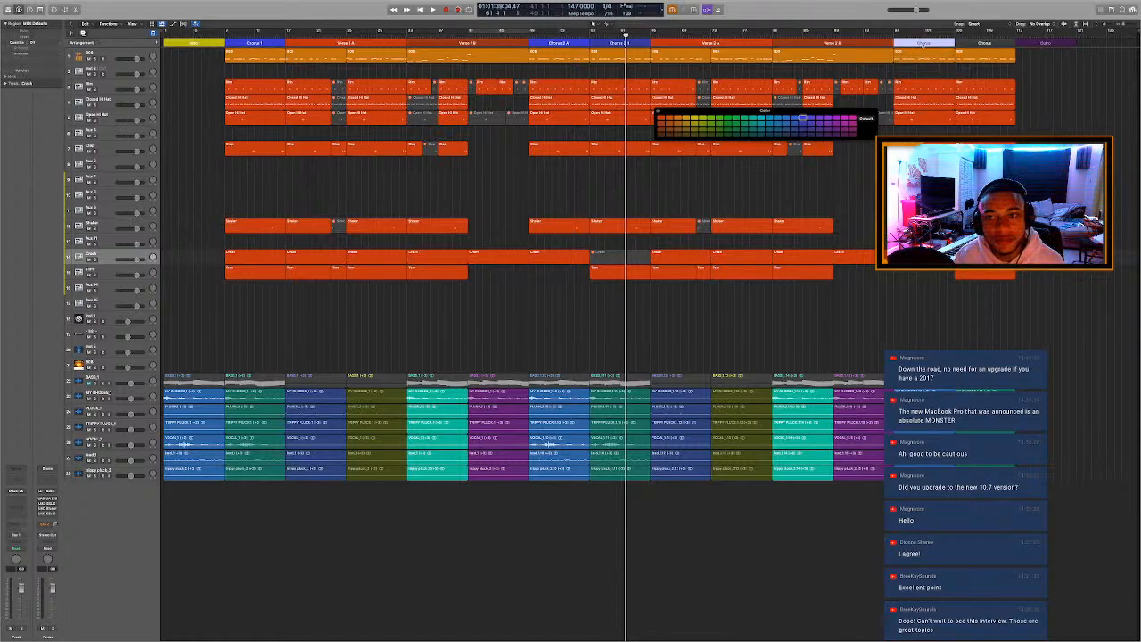
click(925, 43)
click(934, 74)
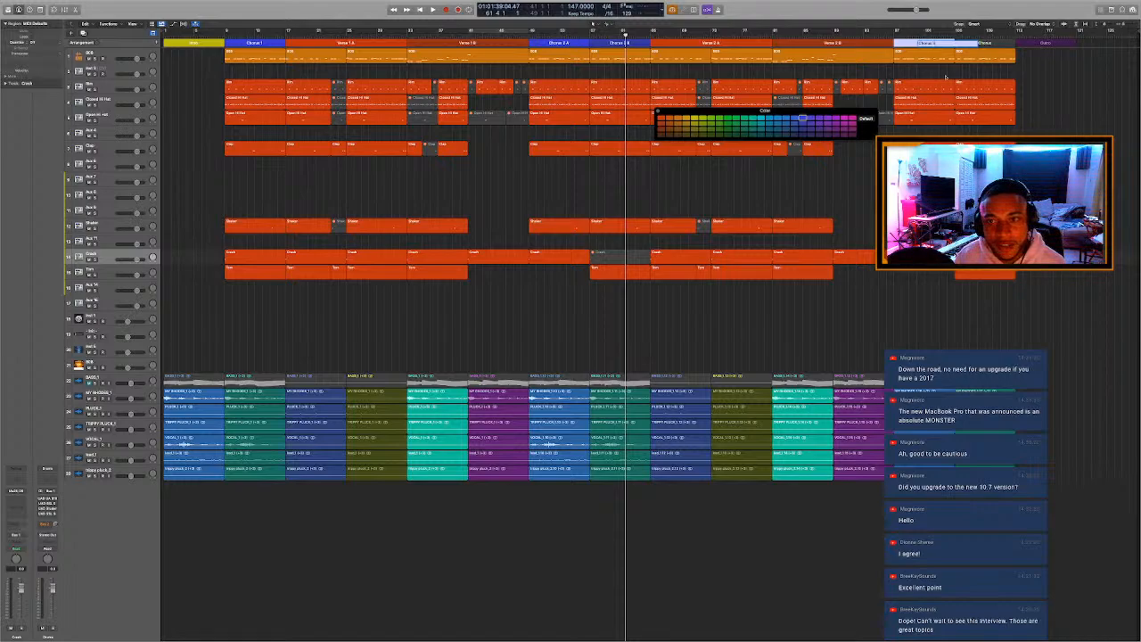
key(Return)
Rename the blue chorus marker at bar 97 as Chorus 3 A.
click(986, 43)
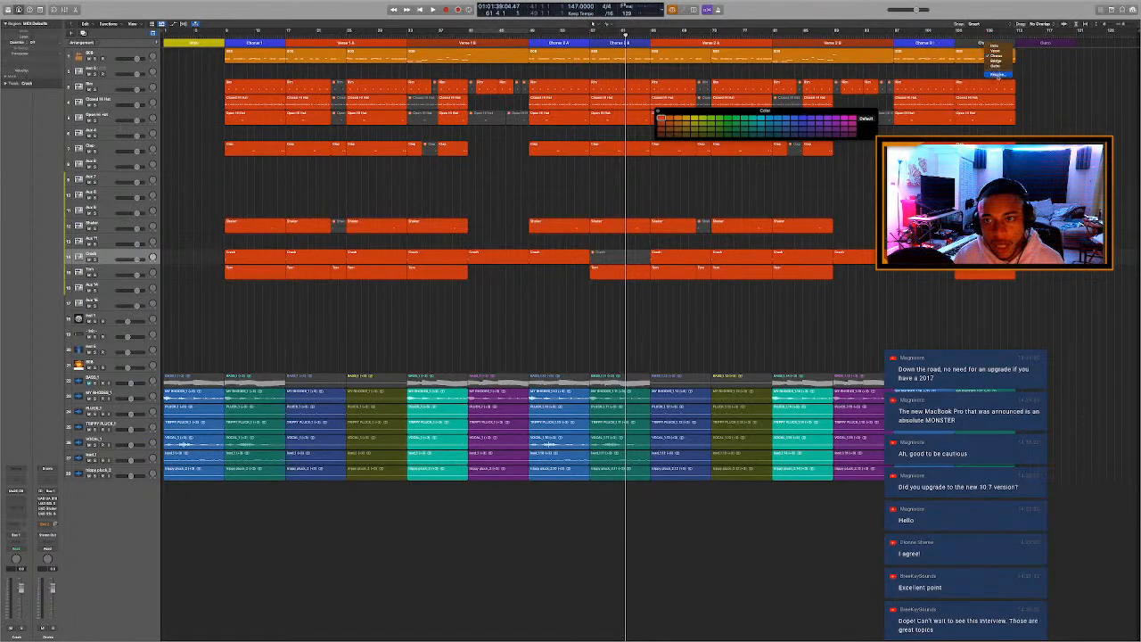
click(996, 55)
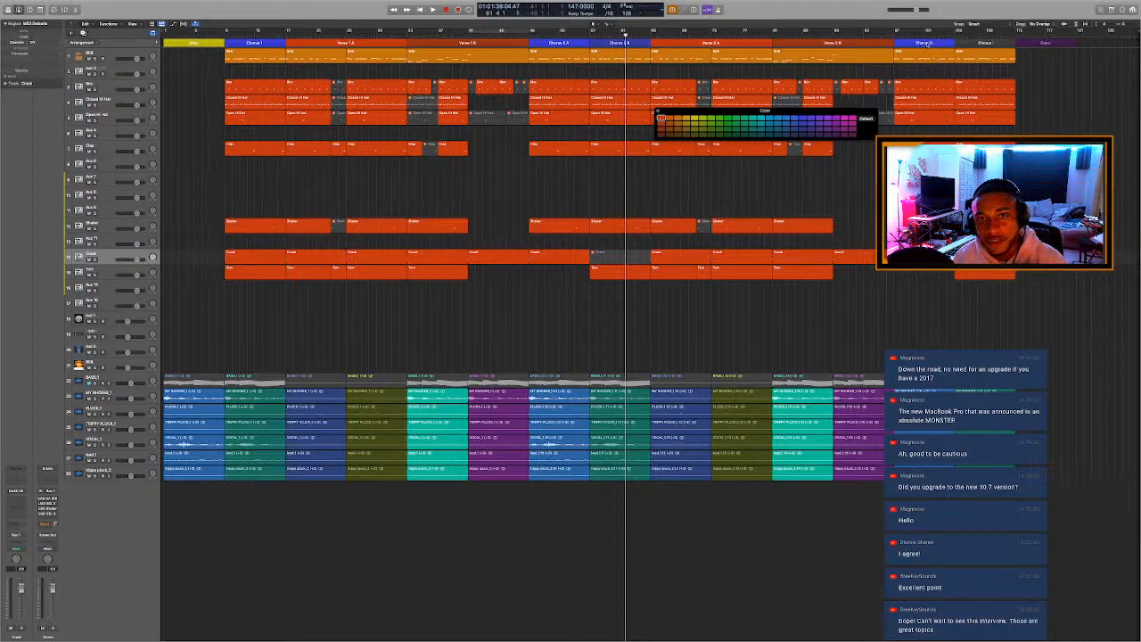
click(928, 43)
click(933, 74)
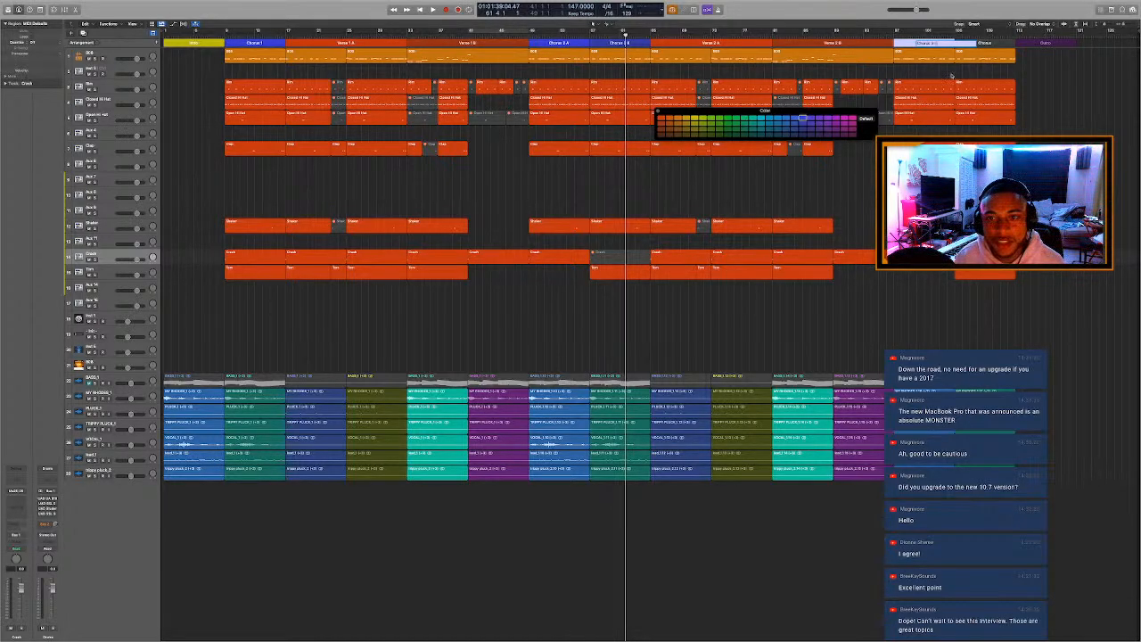
key(Return)
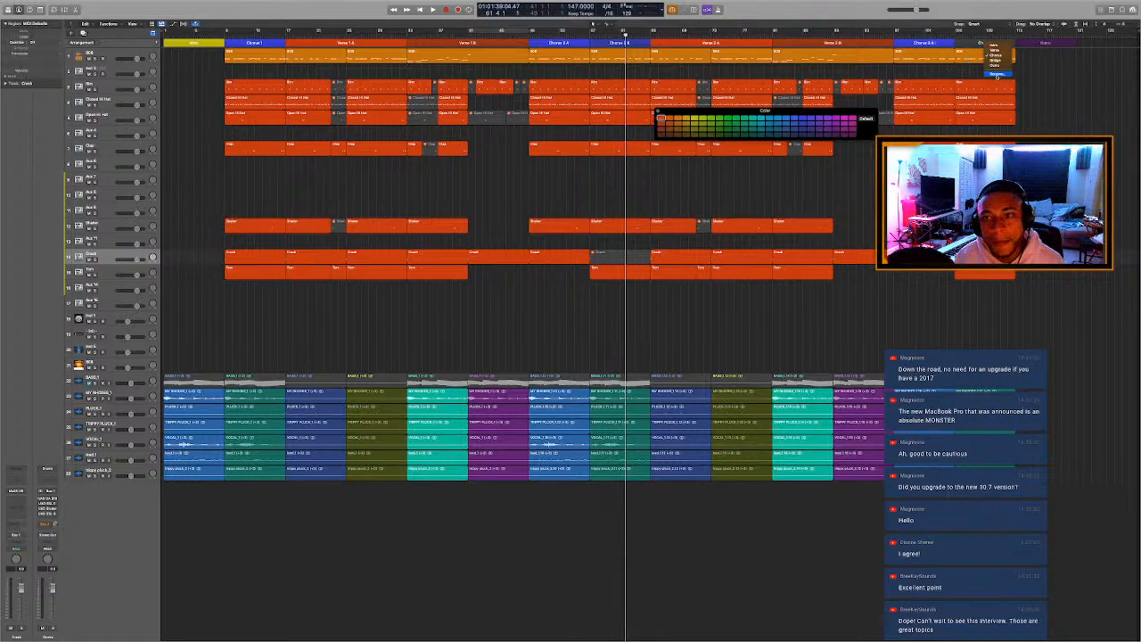
Rename the Chorus marker at bar 105 as Chorus 3 B.
double_click(986, 43)
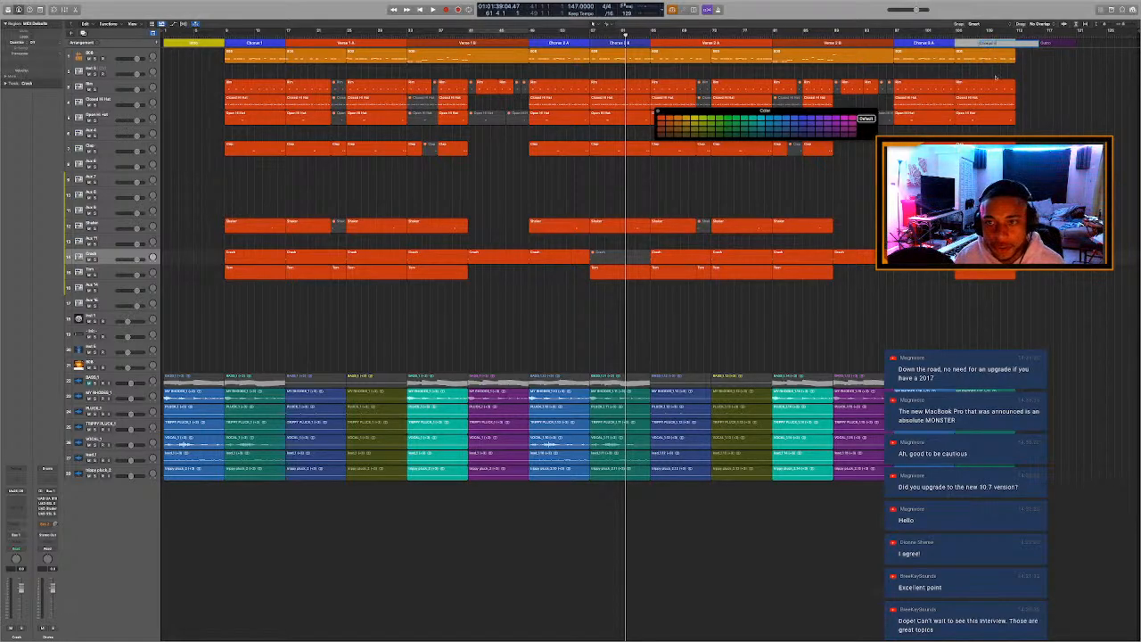
key(Return)
click(866, 118)
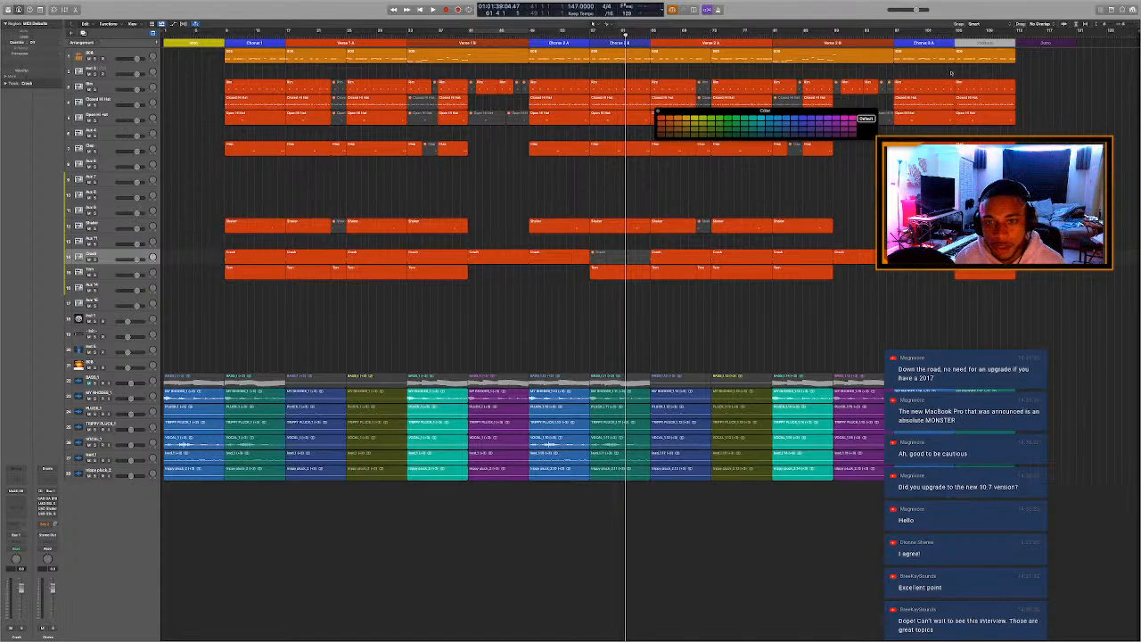
Color the chorus marker at bar 105 blue to match the other chorus sections and save the project.
click(801, 125)
key(alt+c)
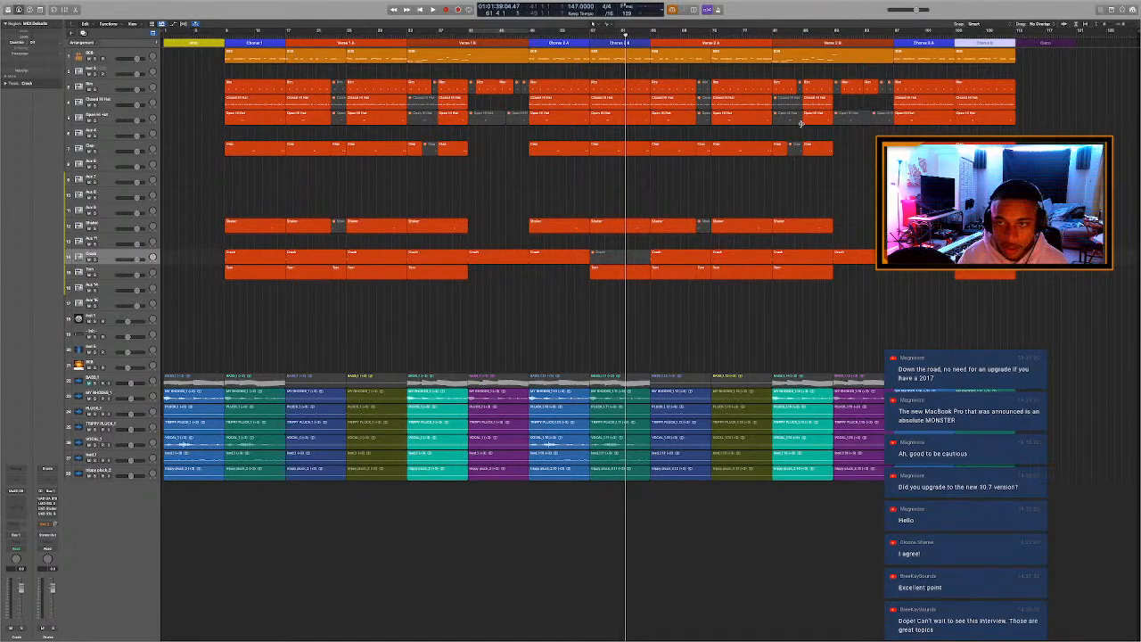
click(840, 170)
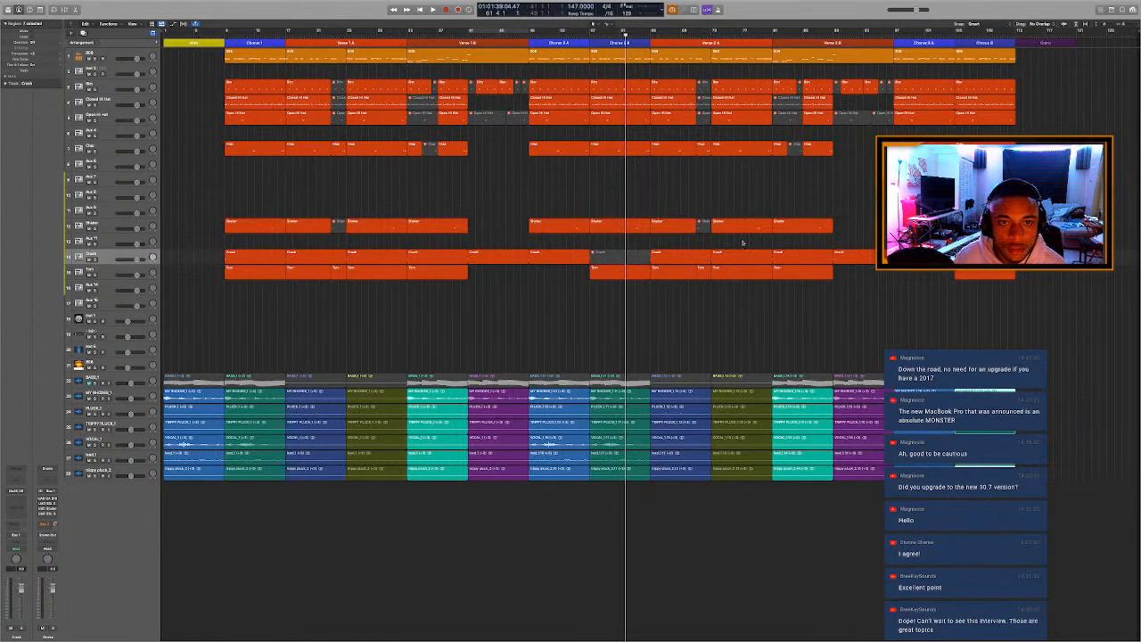
key(space)
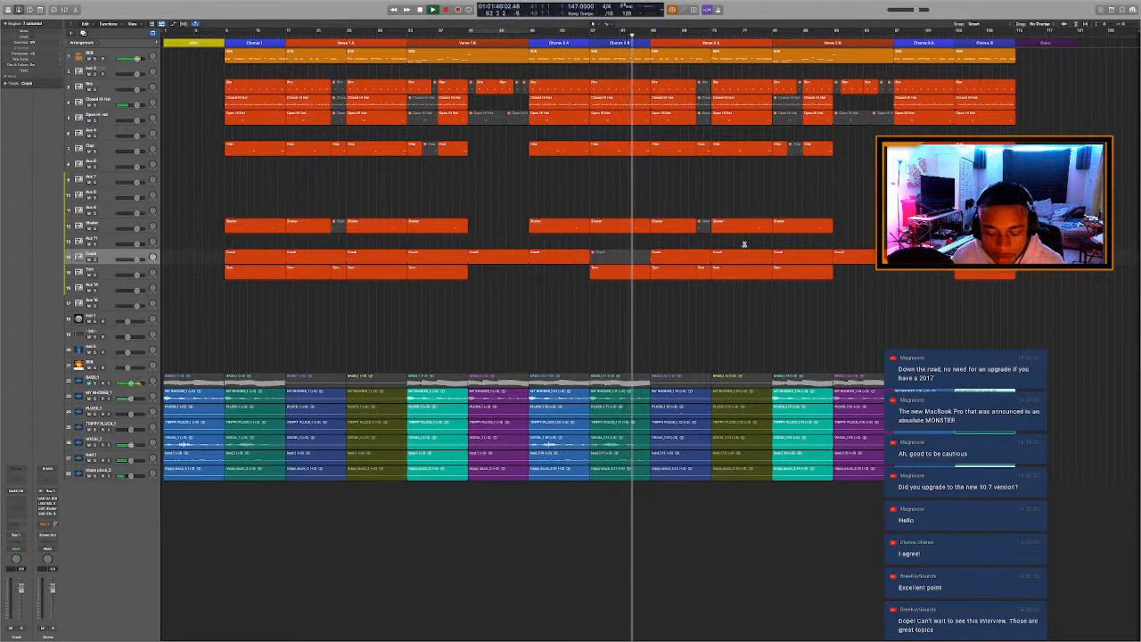
key(super+s)
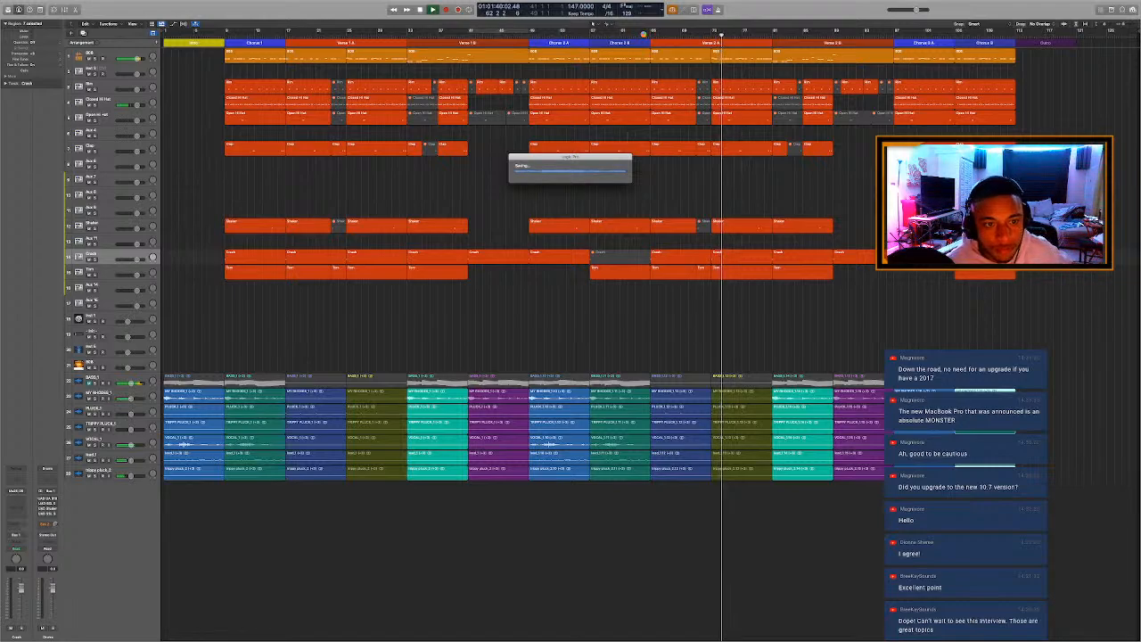
Split the 808 region at bar 66 in Verse 2 A, mute the remaining part, and replay the transition.
click(643, 34)
click(643, 42)
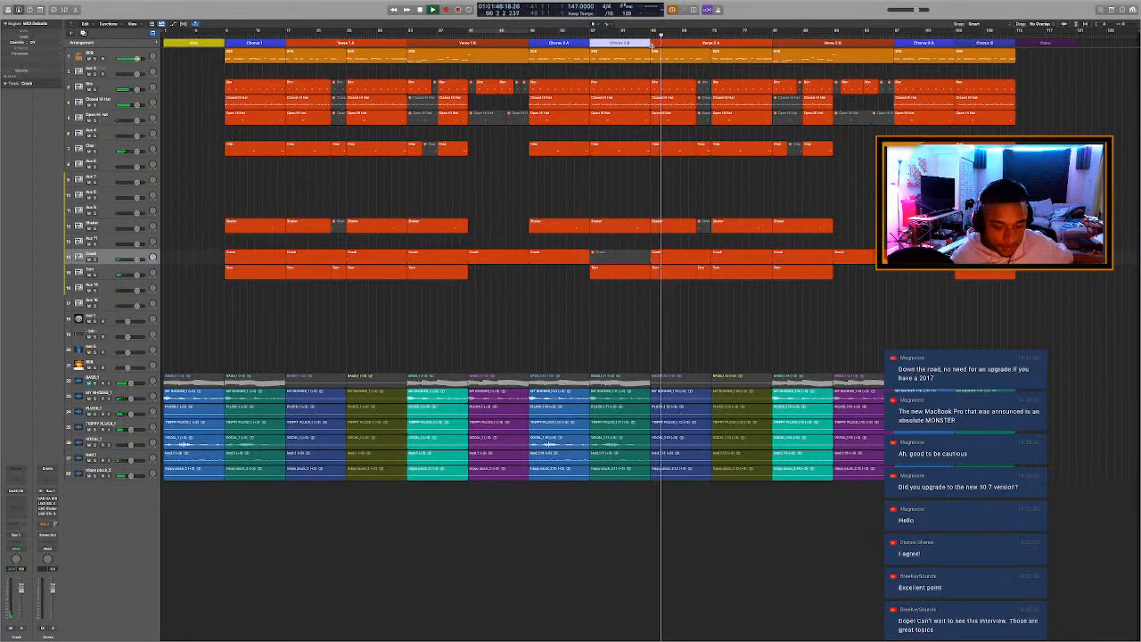
click(658, 62)
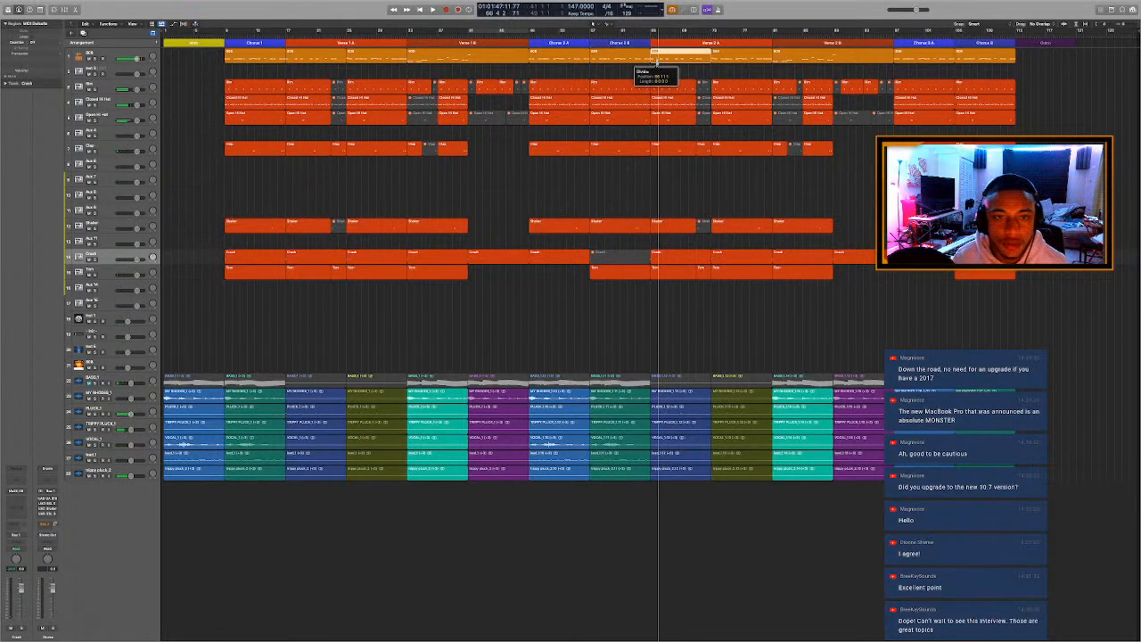
key(ctrl+m)
key(space)
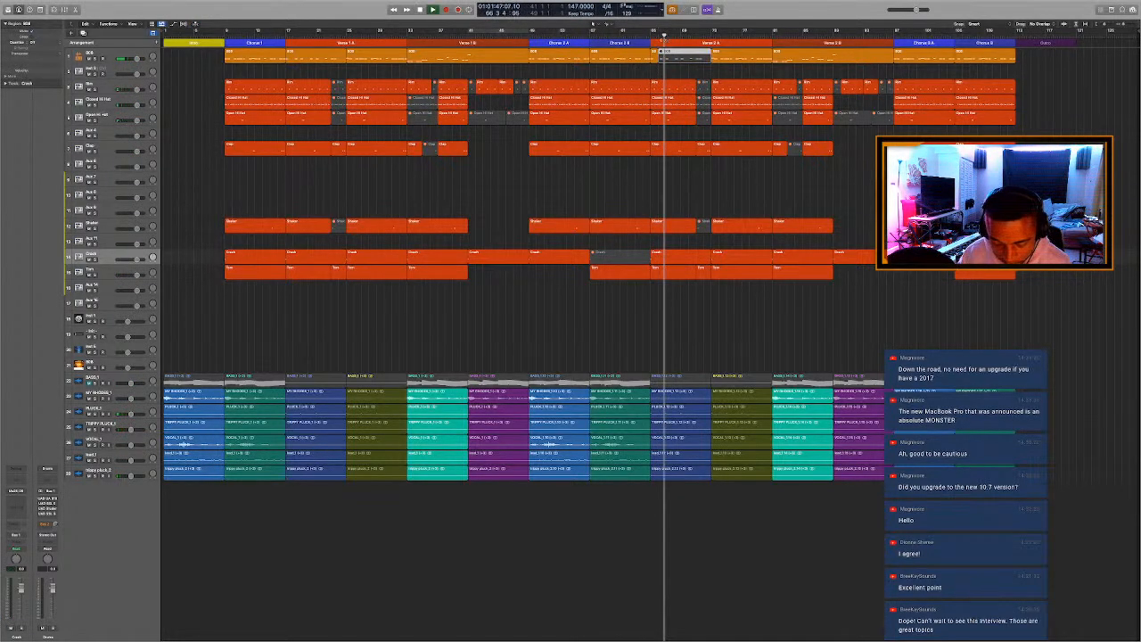
key(comma)
key(comma)
key(comma)
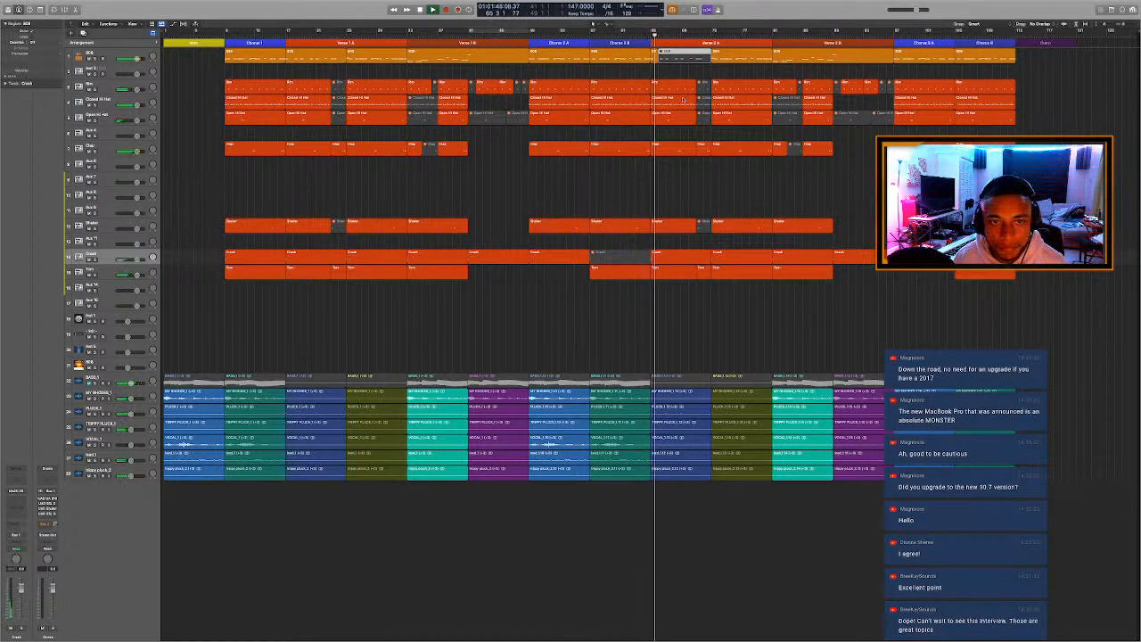
Mute the Closed Hi Hat, Open Hi Hat, Clap, Shaker and Tom regions that open Verse 2 A, and replay from Chorus 2 B.
click(685, 102)
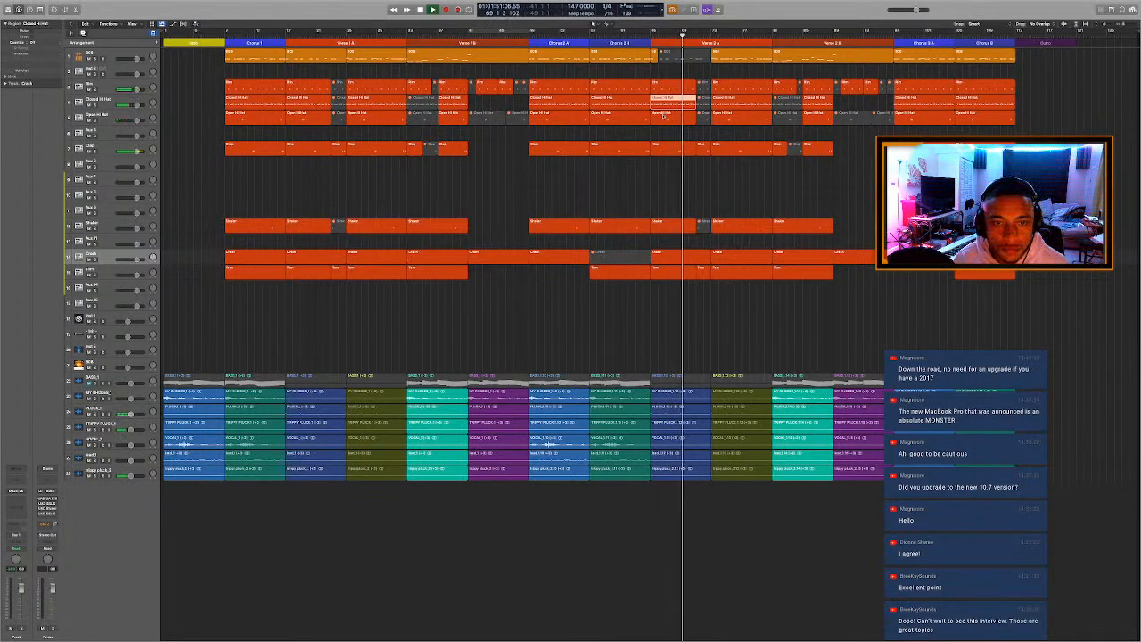
key(space)
drag(673, 168, 669, 105)
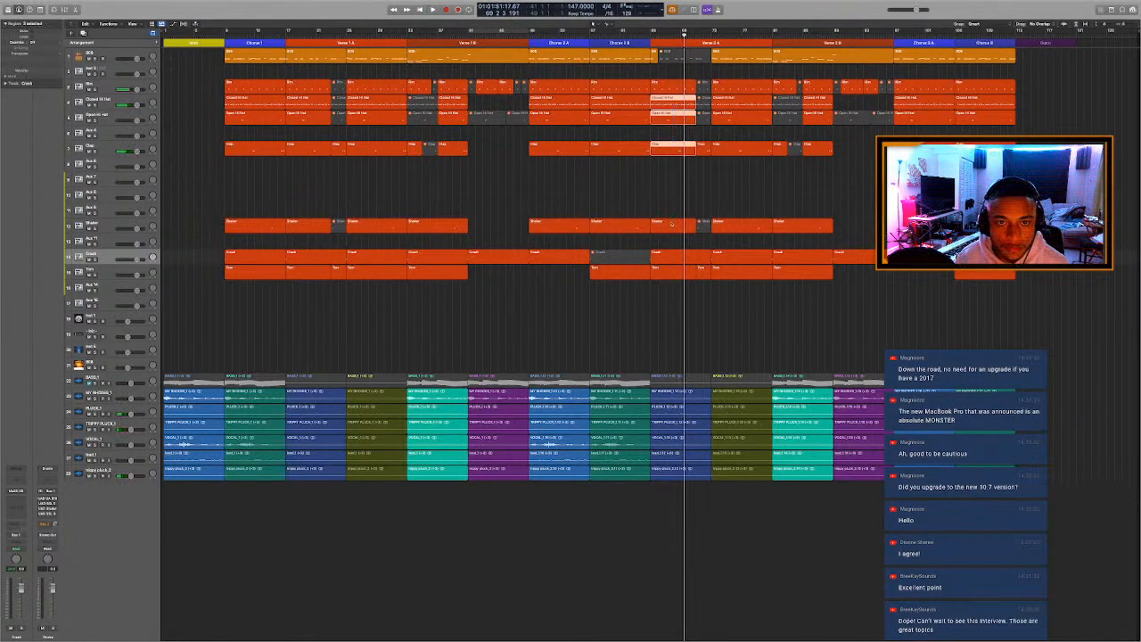
drag(672, 223, 670, 288)
key(ctrl+m)
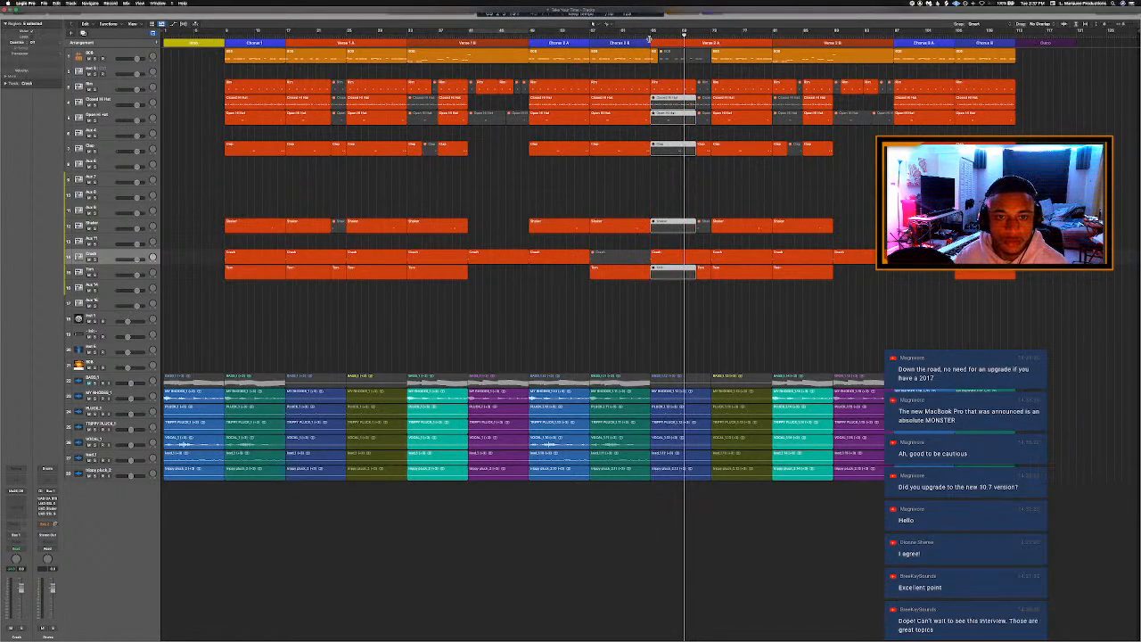
click(649, 41)
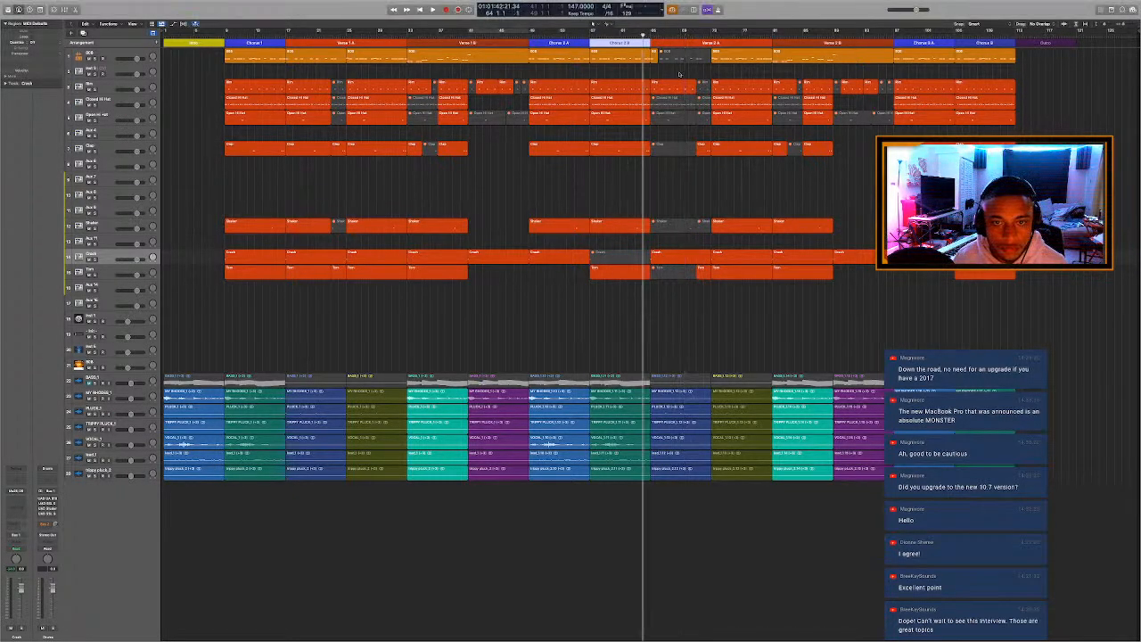
key(space)
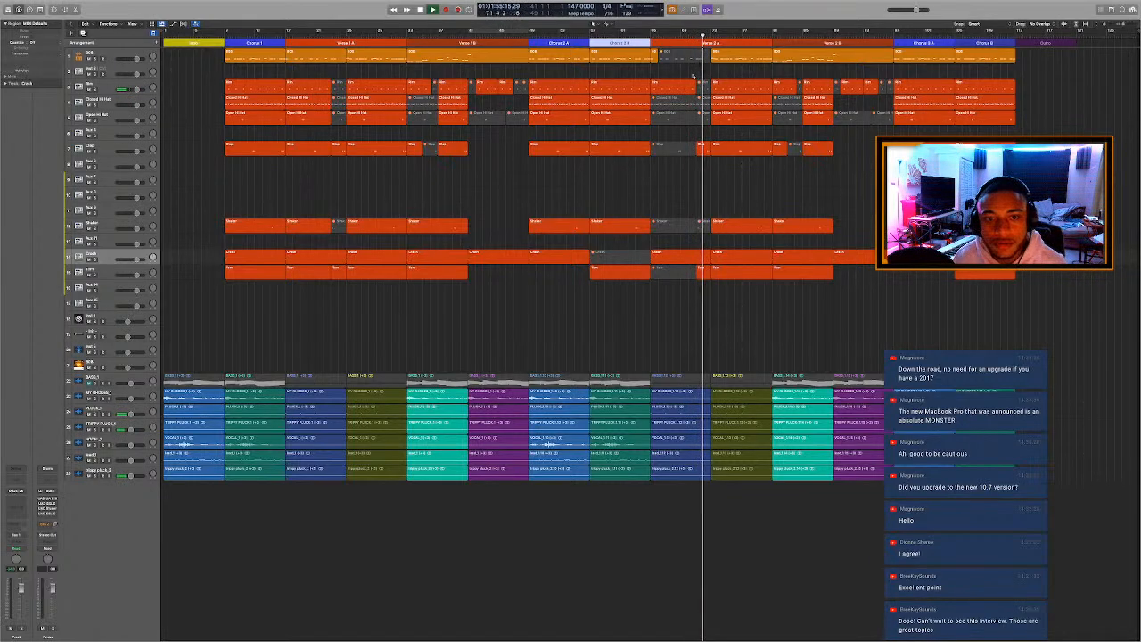
Listen through the second half of Verse 2 A up to the start of Verse 2 B.
shift+click(701, 154)
click(709, 179)
key(c)
key(space)
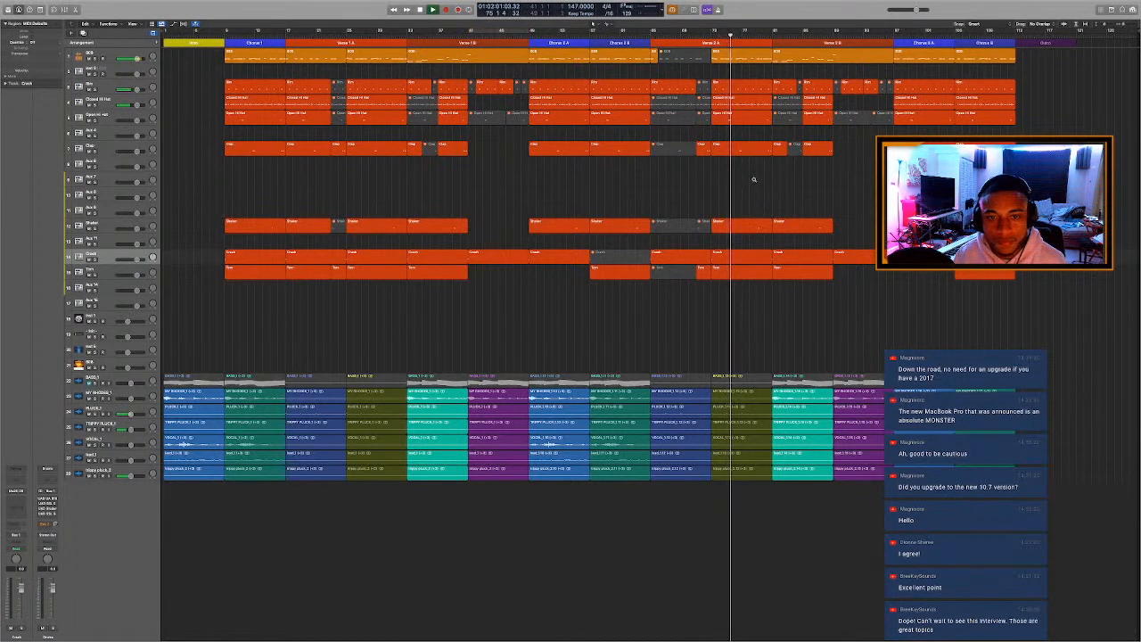
scroll(754, 180, up, 1)
scroll(754, 180, up, 1)
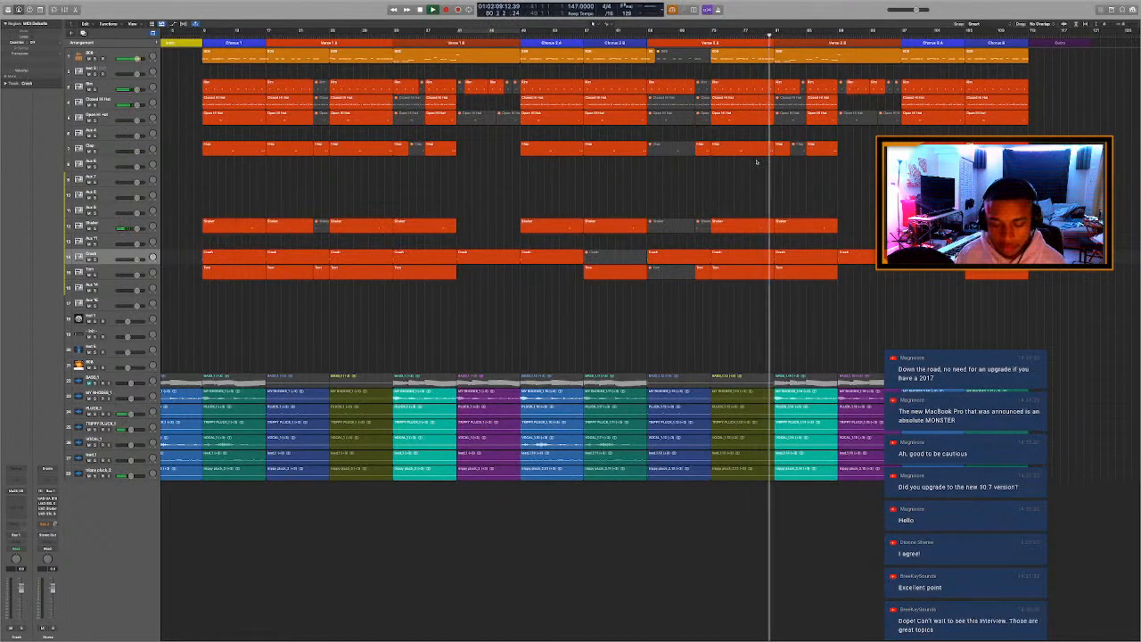
key(space)
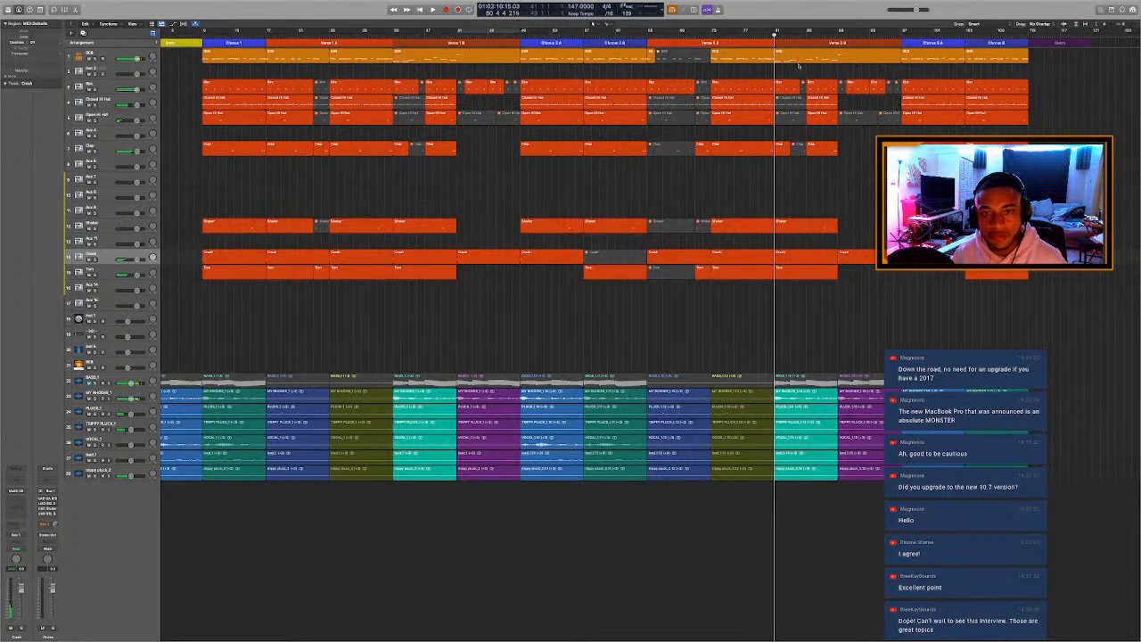
Mute the first note of the Verse 2 B 808 region in the Piano Roll and replay the section's start.
double_click(799, 62)
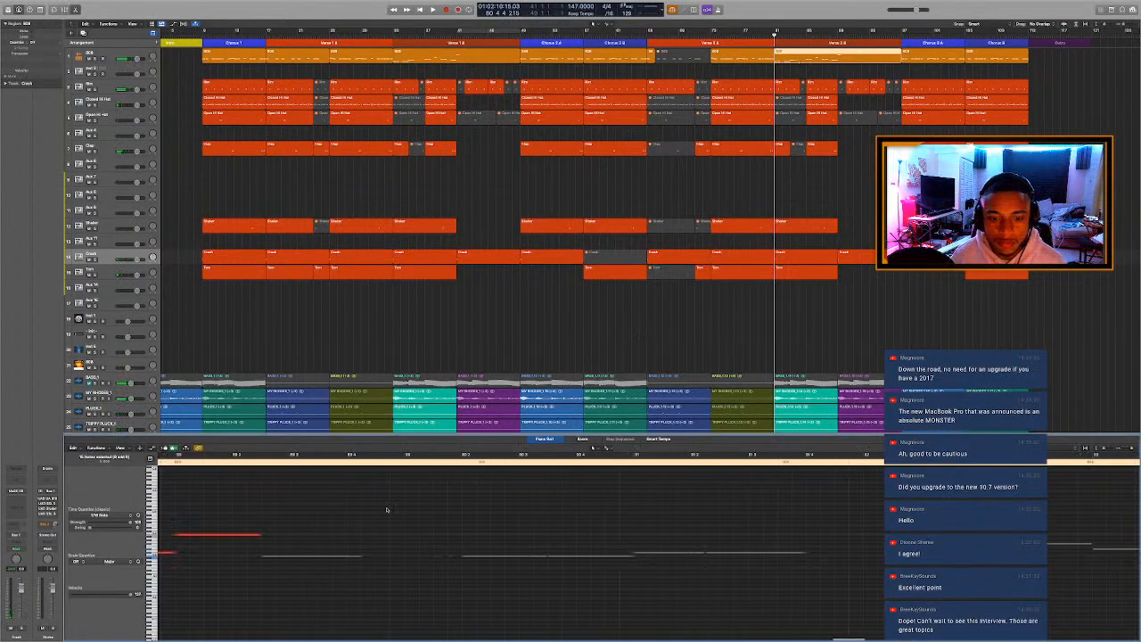
scroll(387, 510, left, 10)
scroll(391, 511, down, 2)
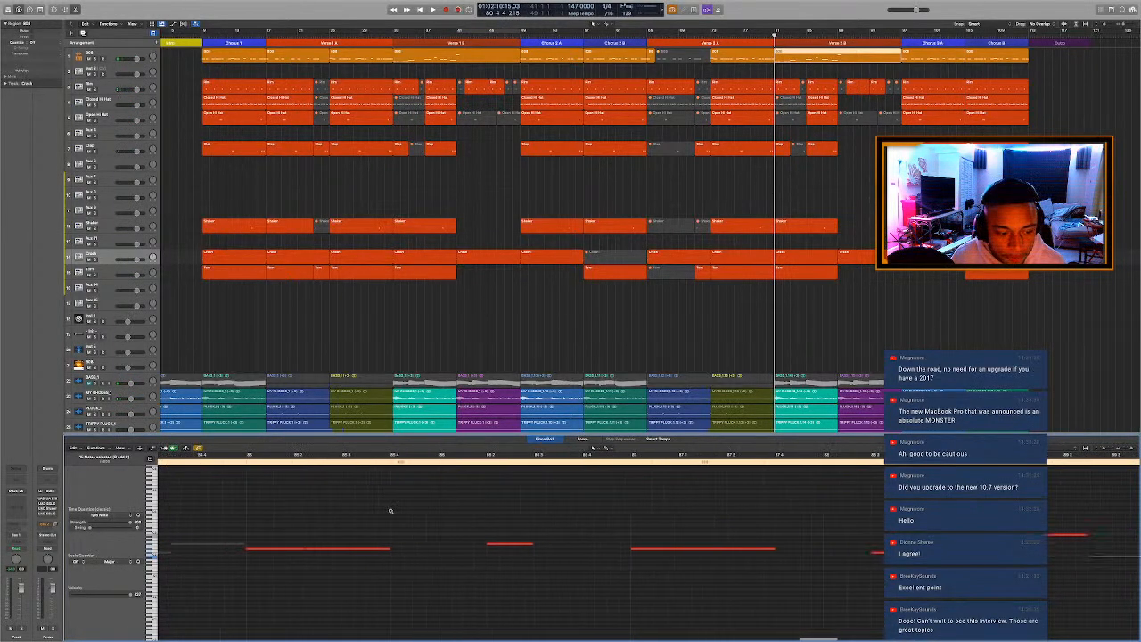
scroll(391, 511, left, 10)
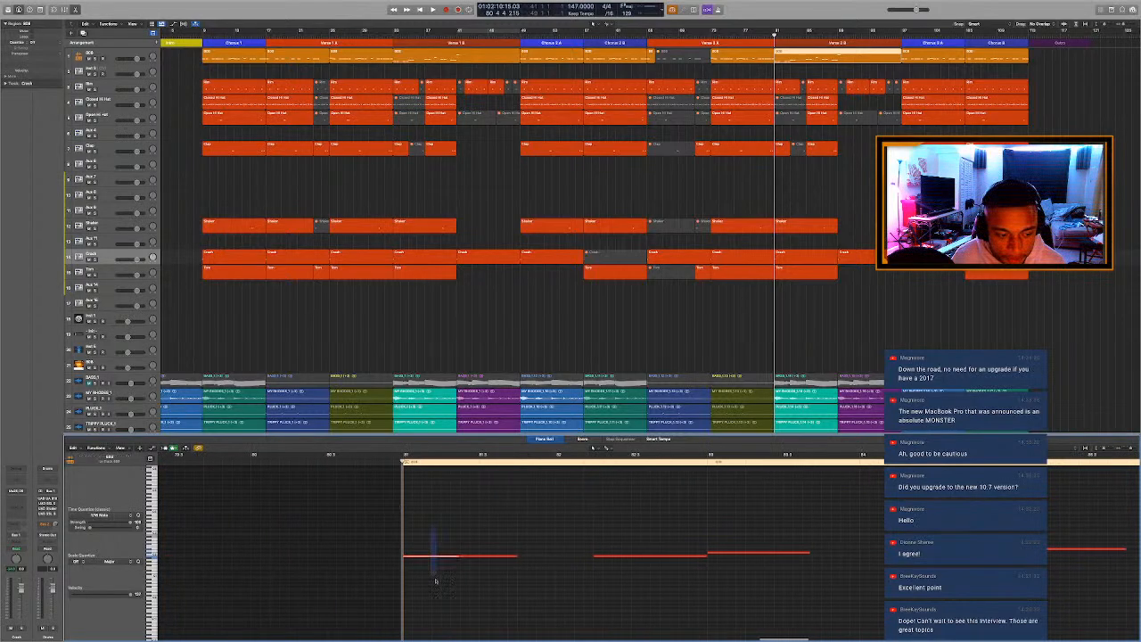
drag(436, 582, 434, 580)
key(ctrl+m)
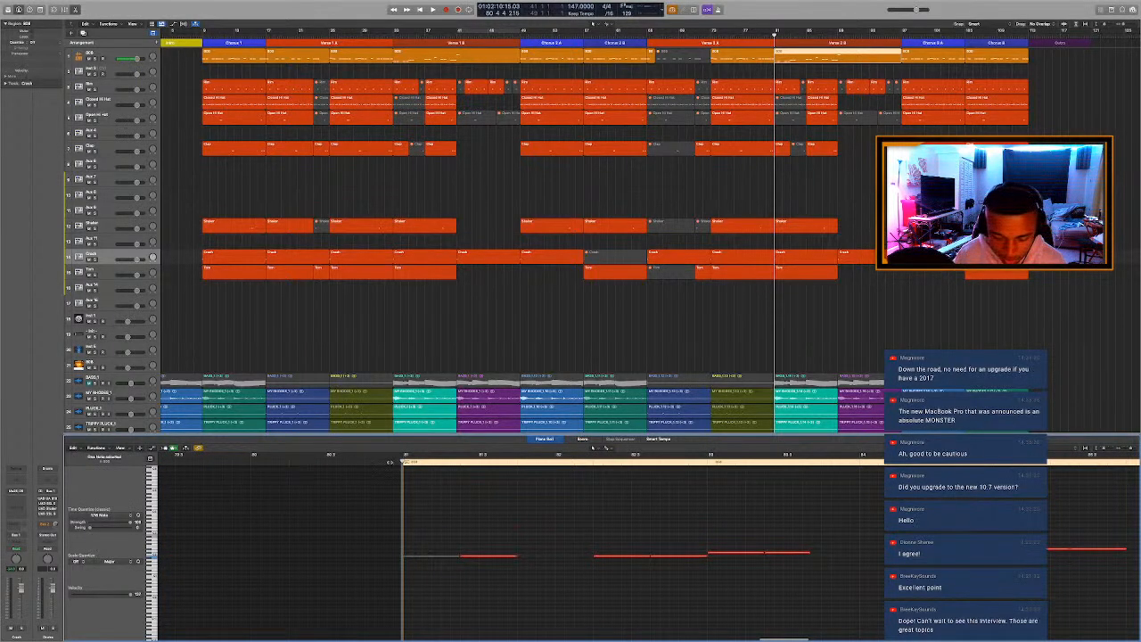
click(392, 462)
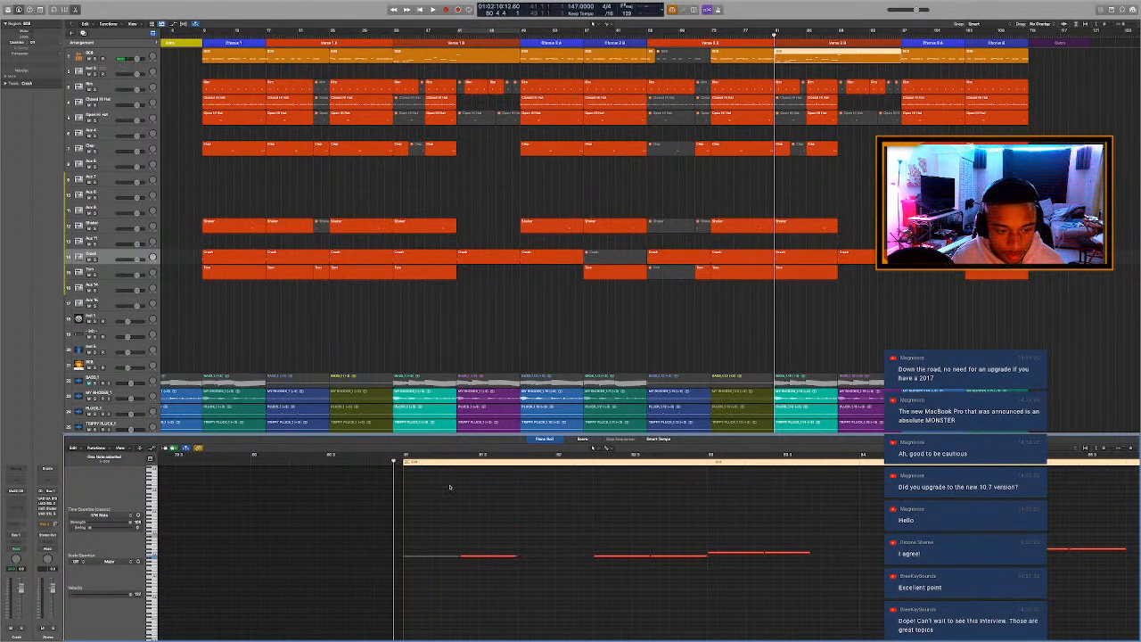
key(space)
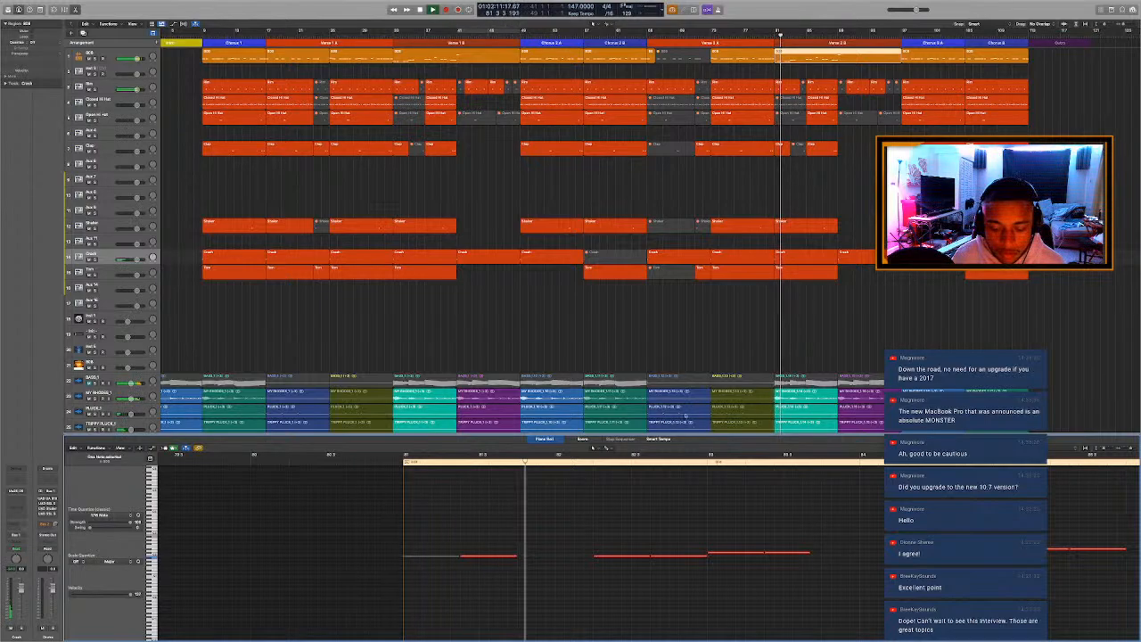
click(785, 101)
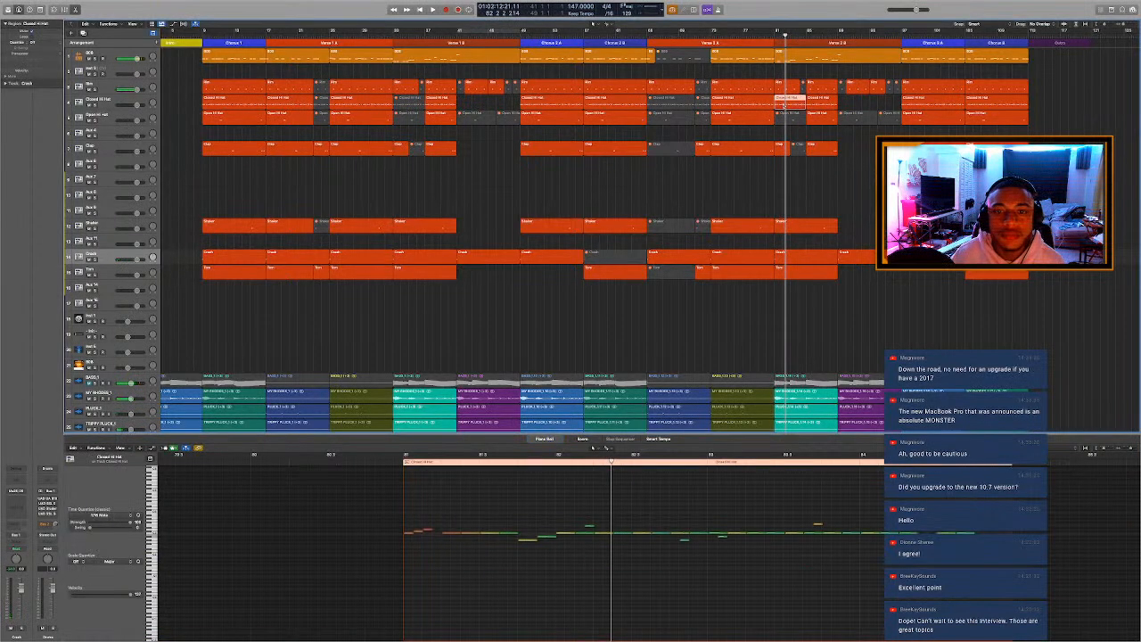
click(766, 35)
key(space)
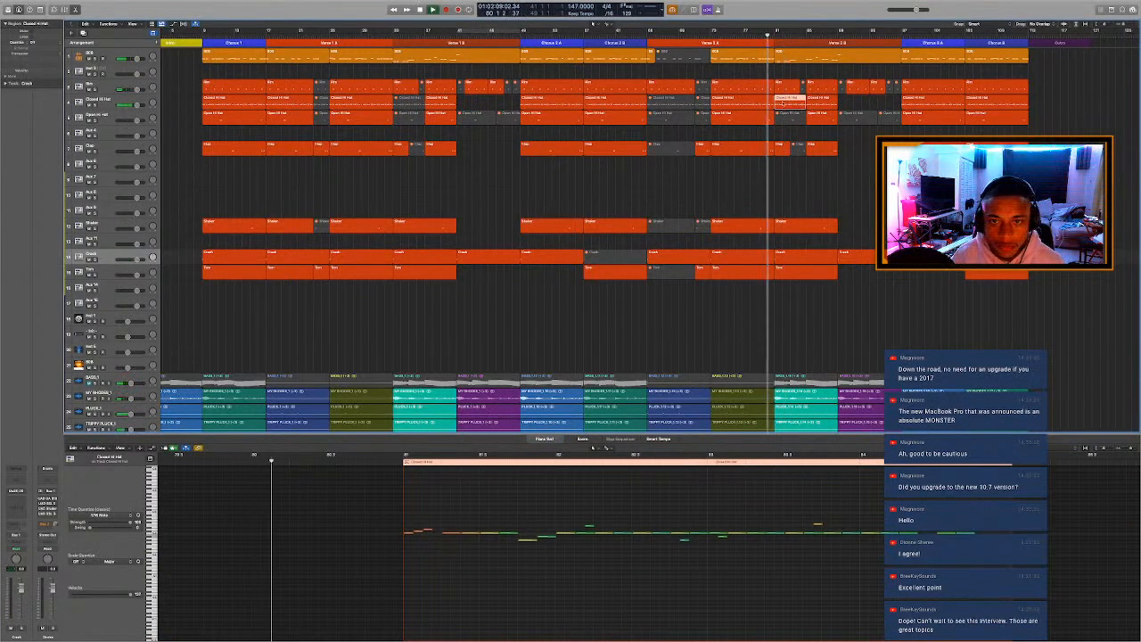
drag(783, 103, 672, 261)
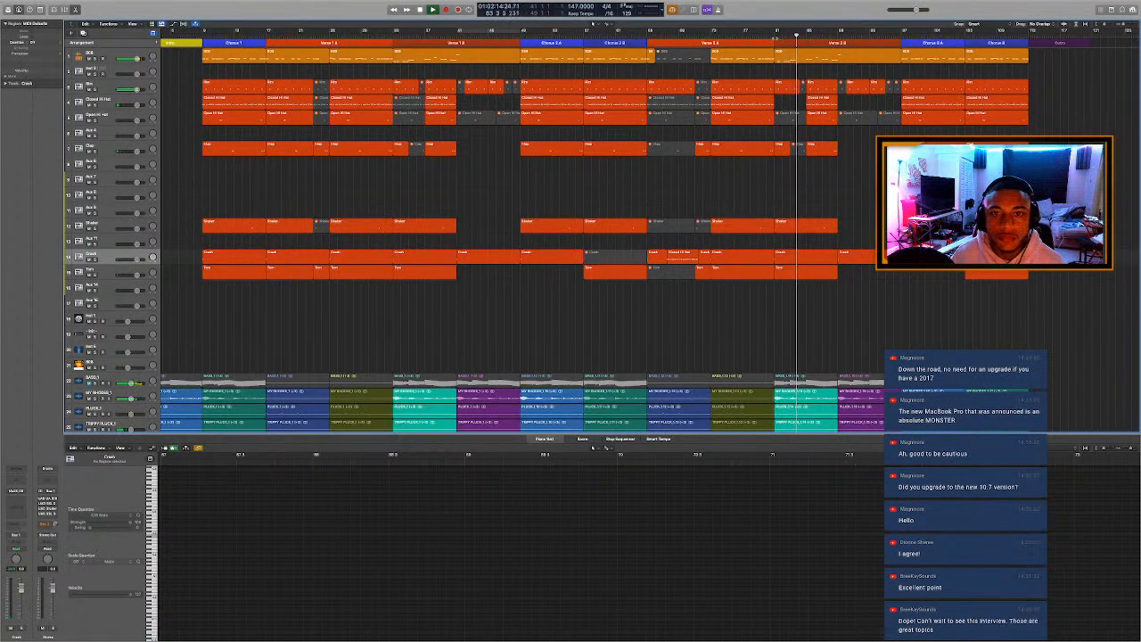
key(p)
key(super+z)
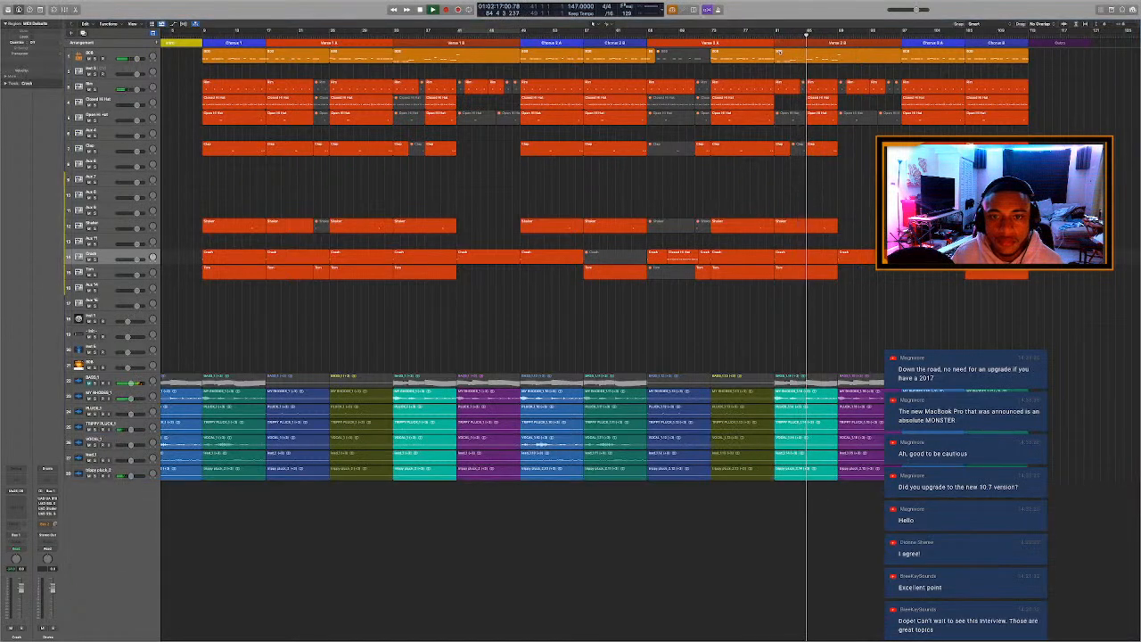
Mute the first three notes of the Closed Hi Hat region opening Verse 2 B in the Piano Roll, and replay them.
click(772, 36)
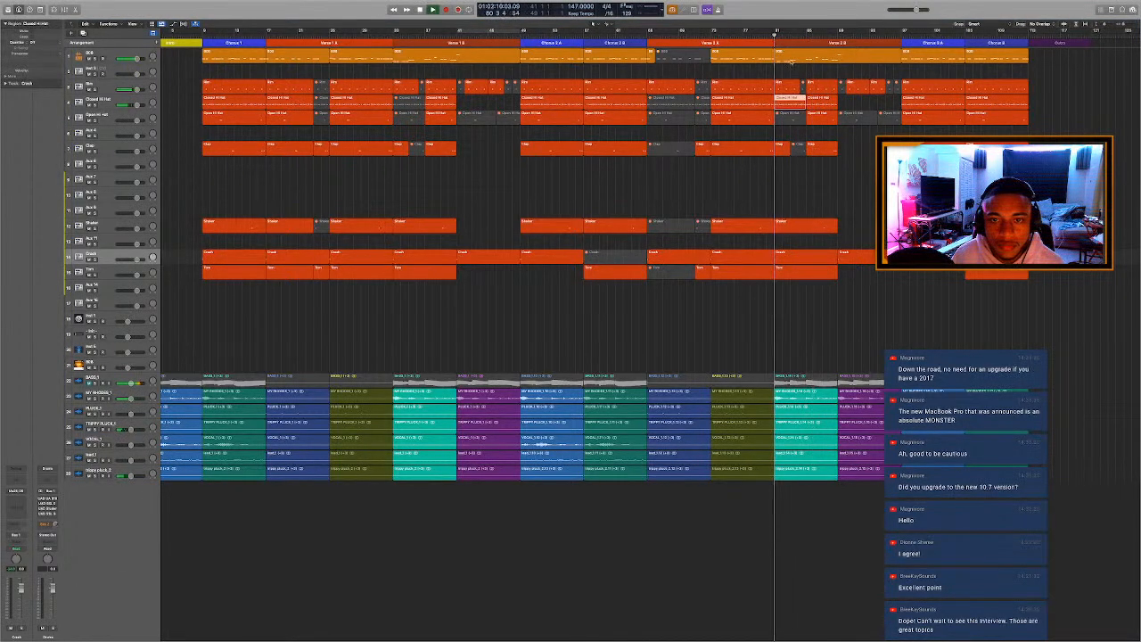
click(804, 105)
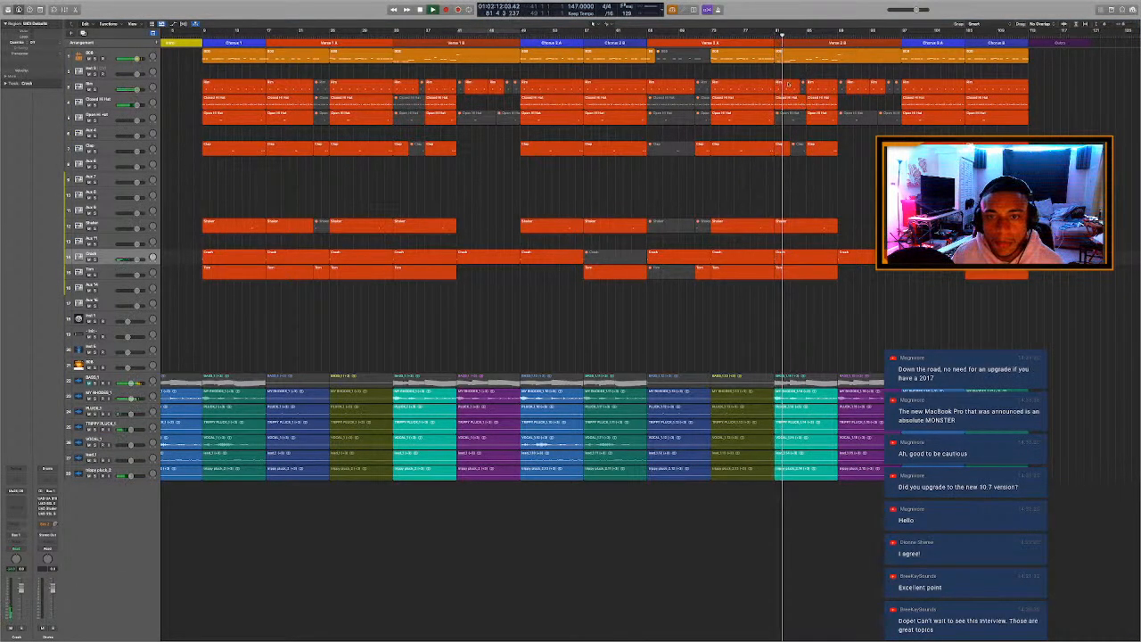
key(p)
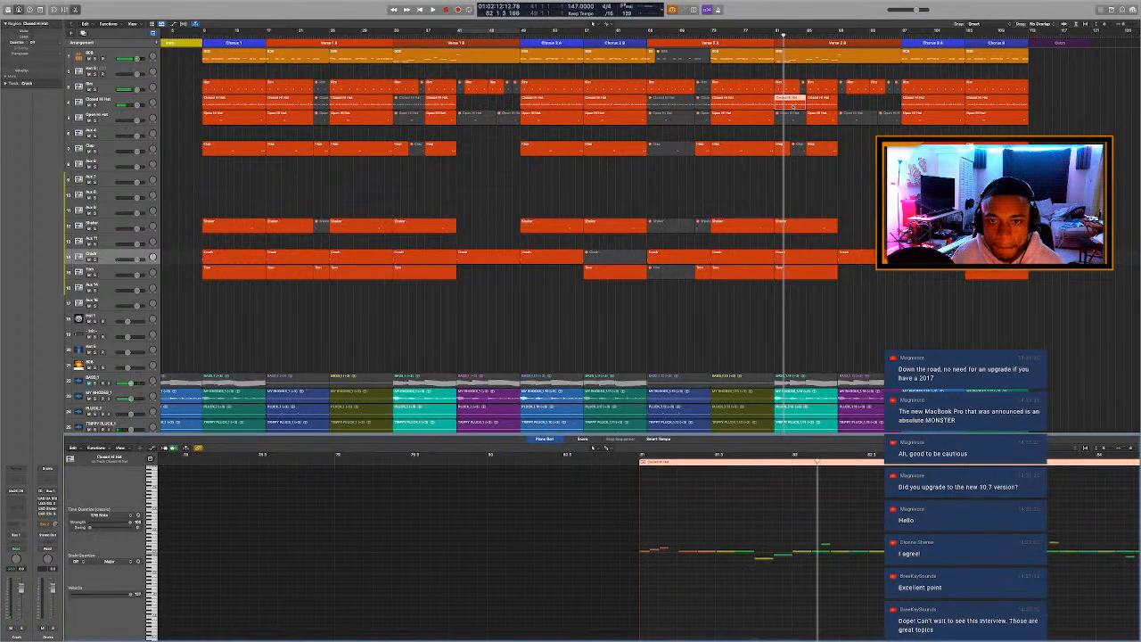
drag(647, 553, 661, 567)
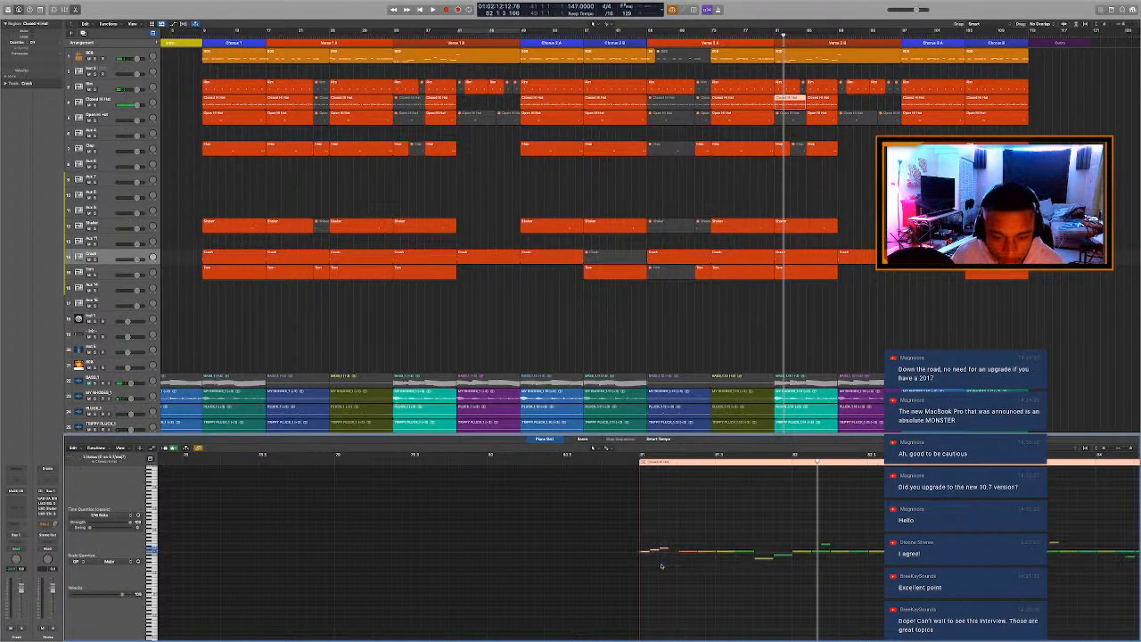
click(631, 461)
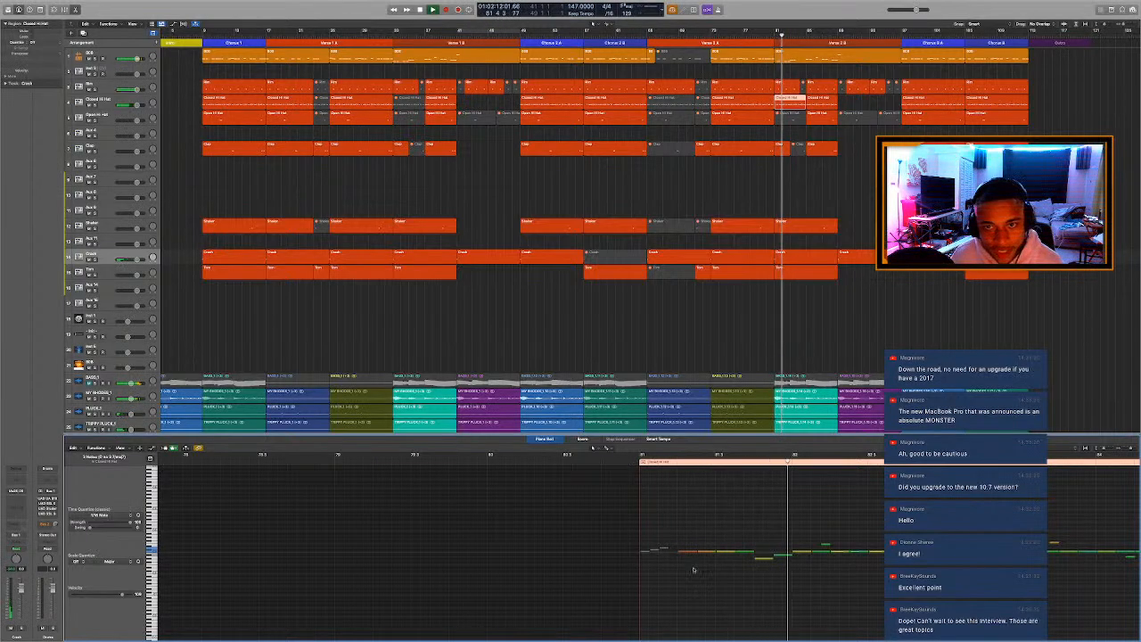
Mute the fourth note of the Closed Hi Hat region, replay the start of Verse 2 B, and close the note editor.
drag(693, 570, 682, 529)
key(space)
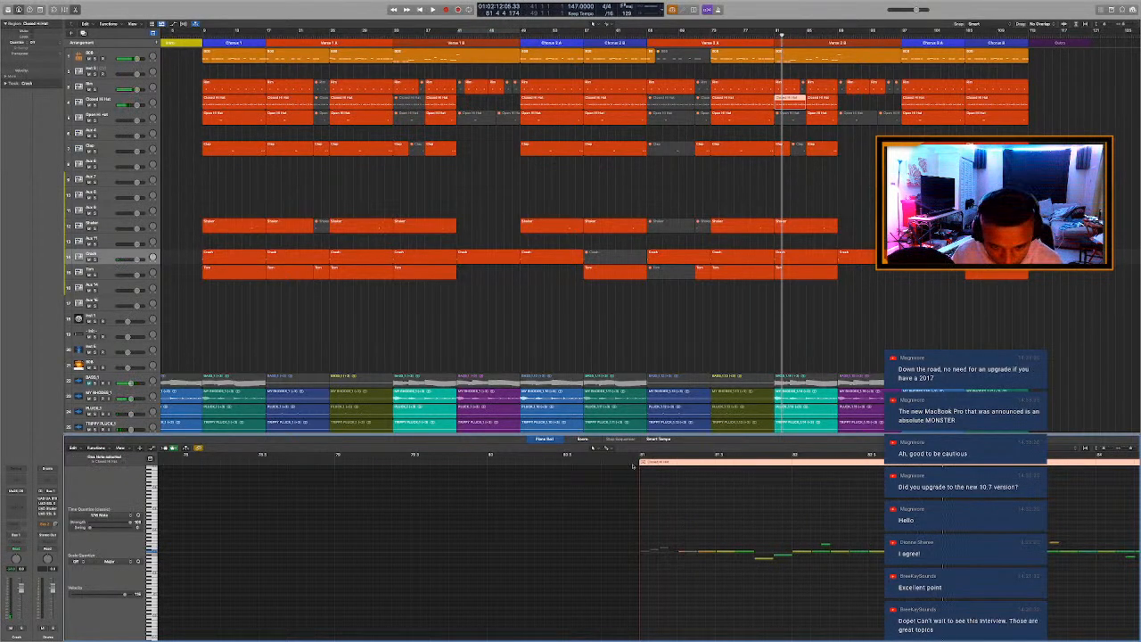
click(633, 462)
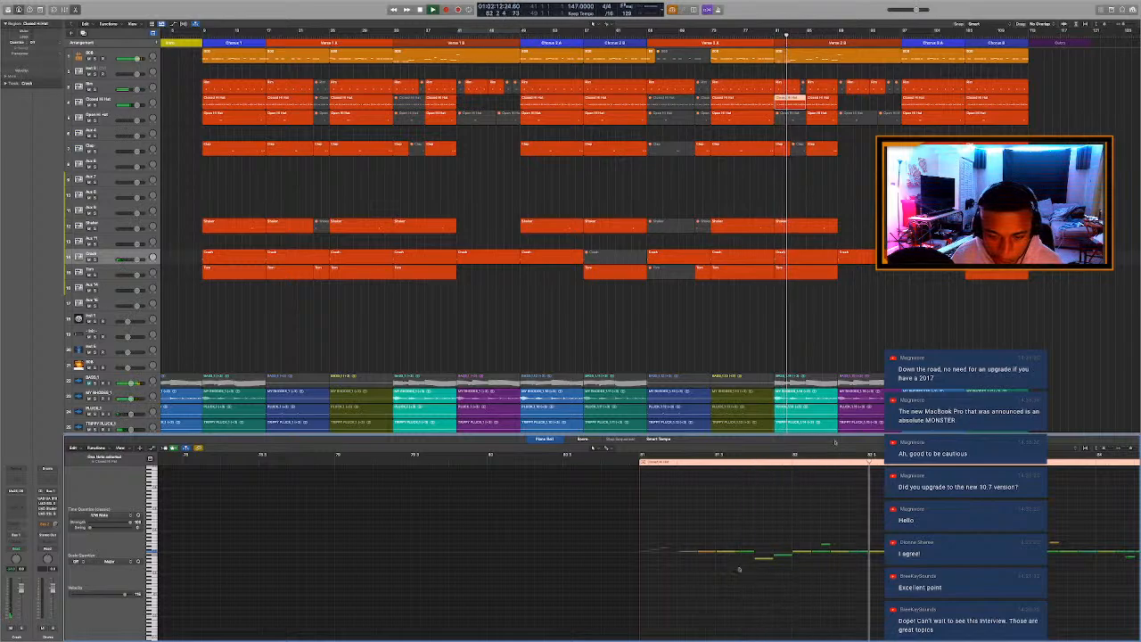
key(e)
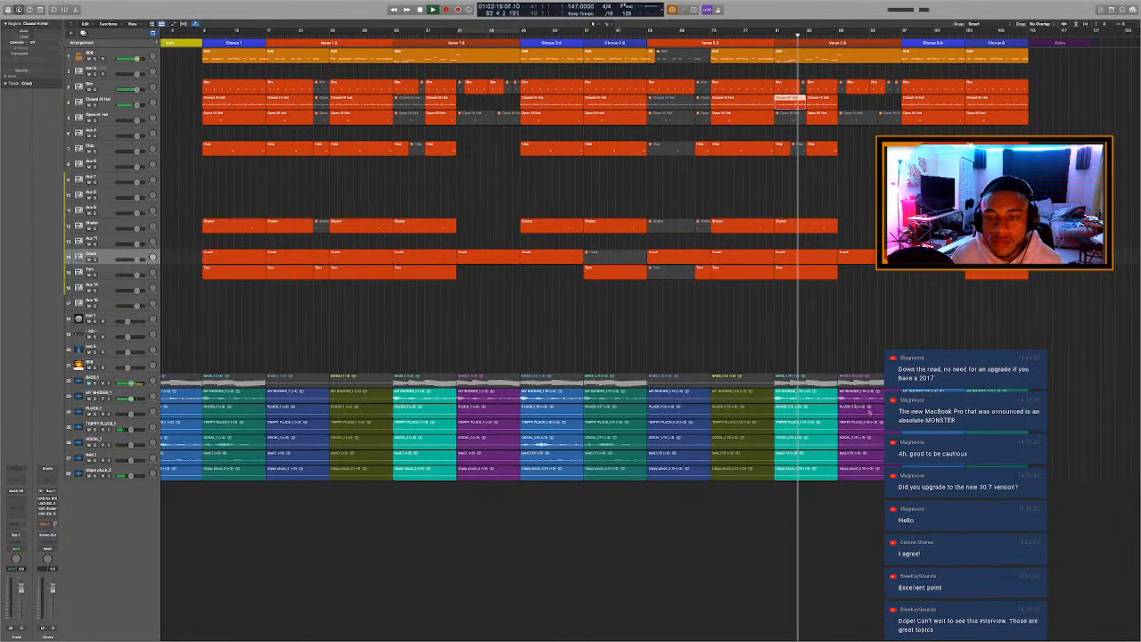
scroll(867, 344, down, 1)
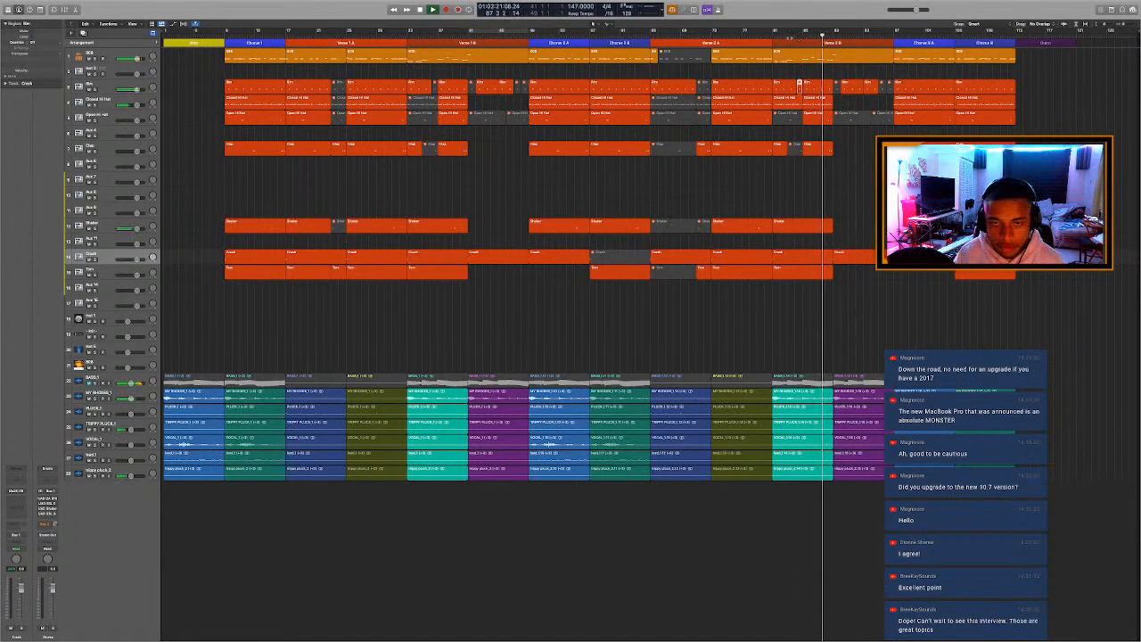
Select the two 808 notes leading into bar 85 of Verse 2 B in the Piano Roll, and close the note editor.
key(space)
click(834, 55)
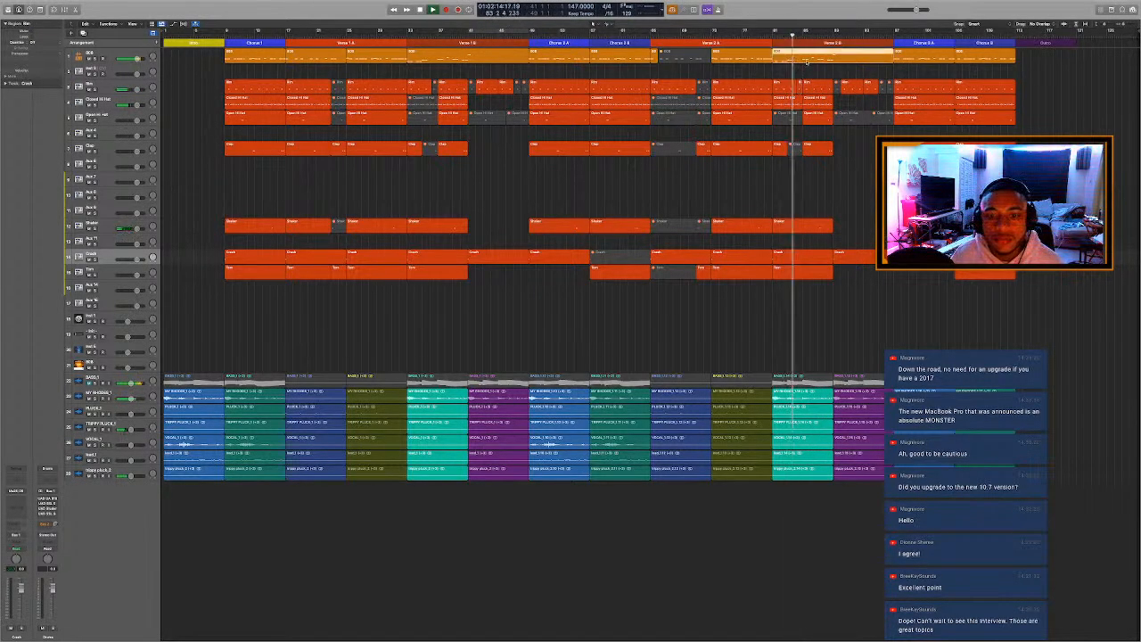
key(p)
scroll(758, 579, right, 10)
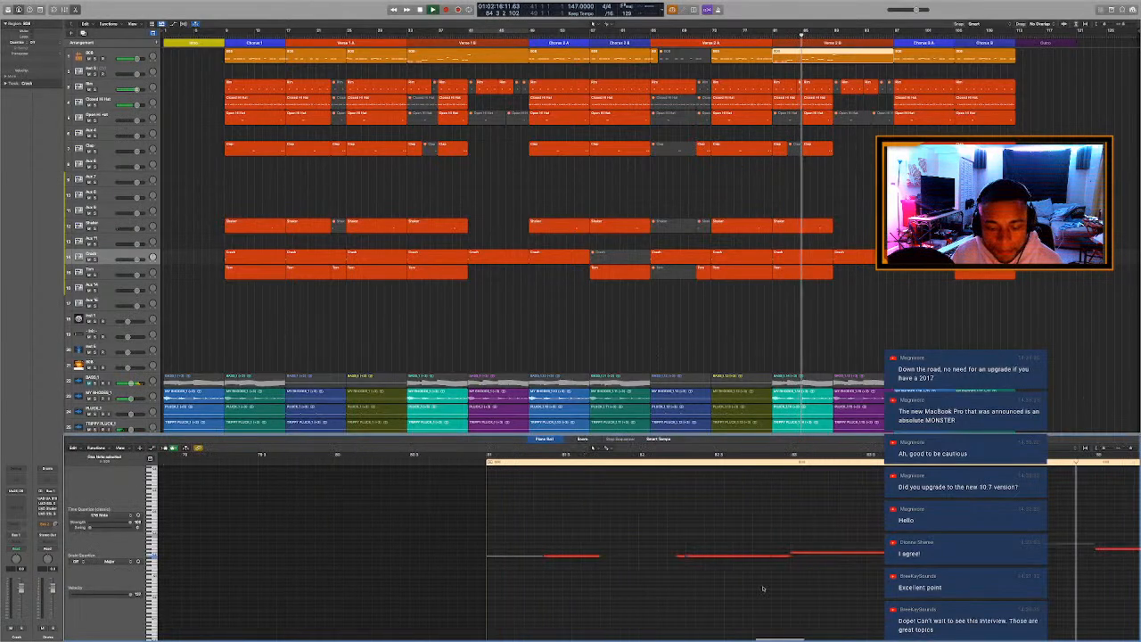
scroll(776, 557, left, 5)
drag(457, 507, 571, 578)
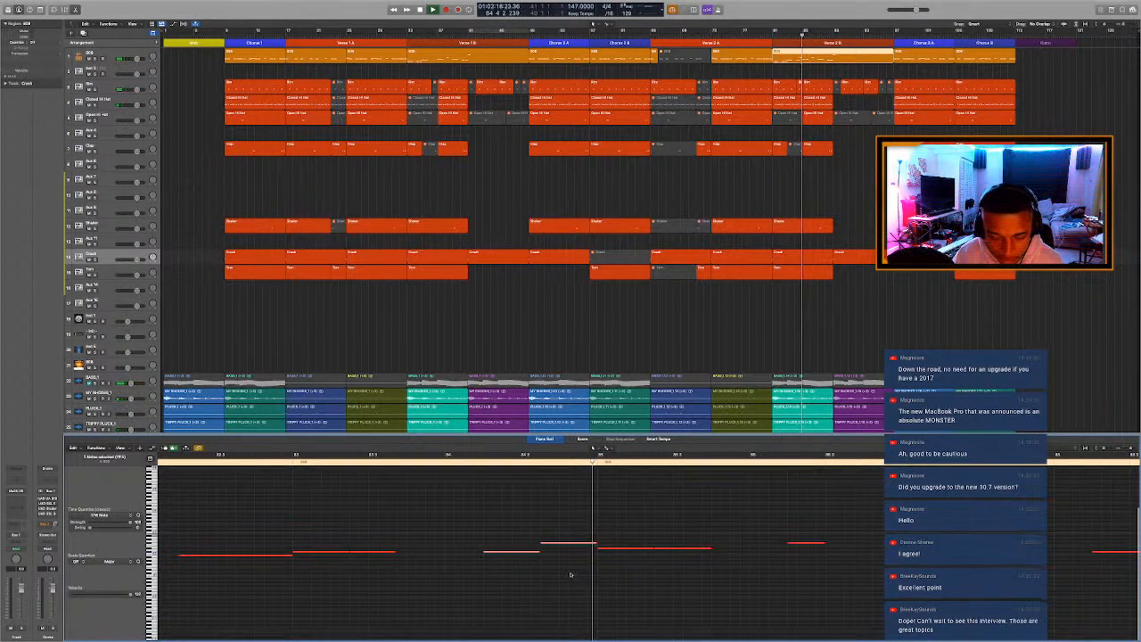
key(p)
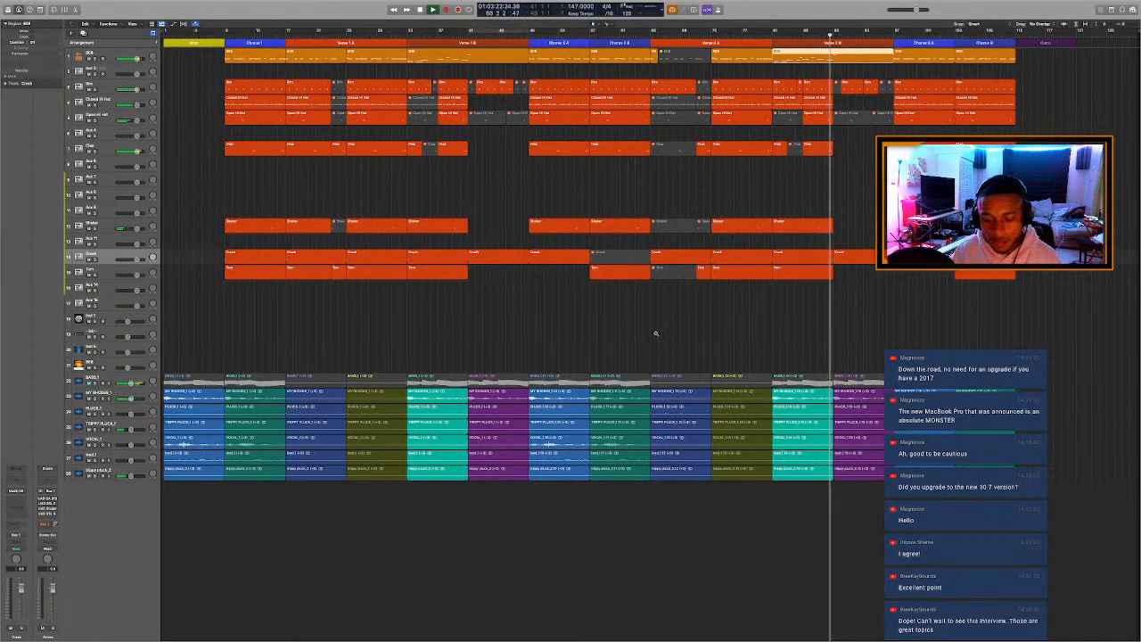
Cycle bars 89 to 97 in the second half of Verse 2 B, play it back, and inspect its 808 notes in the Piano Roll.
scroll(656, 333, up, 1)
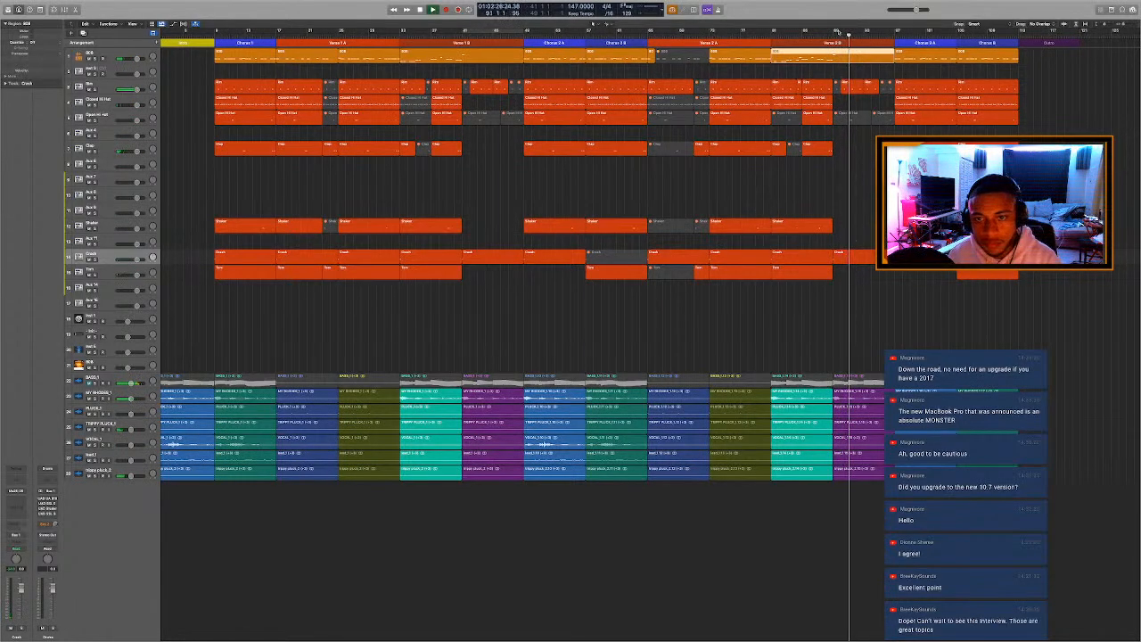
drag(835, 32, 896, 33)
key(space)
key(space)
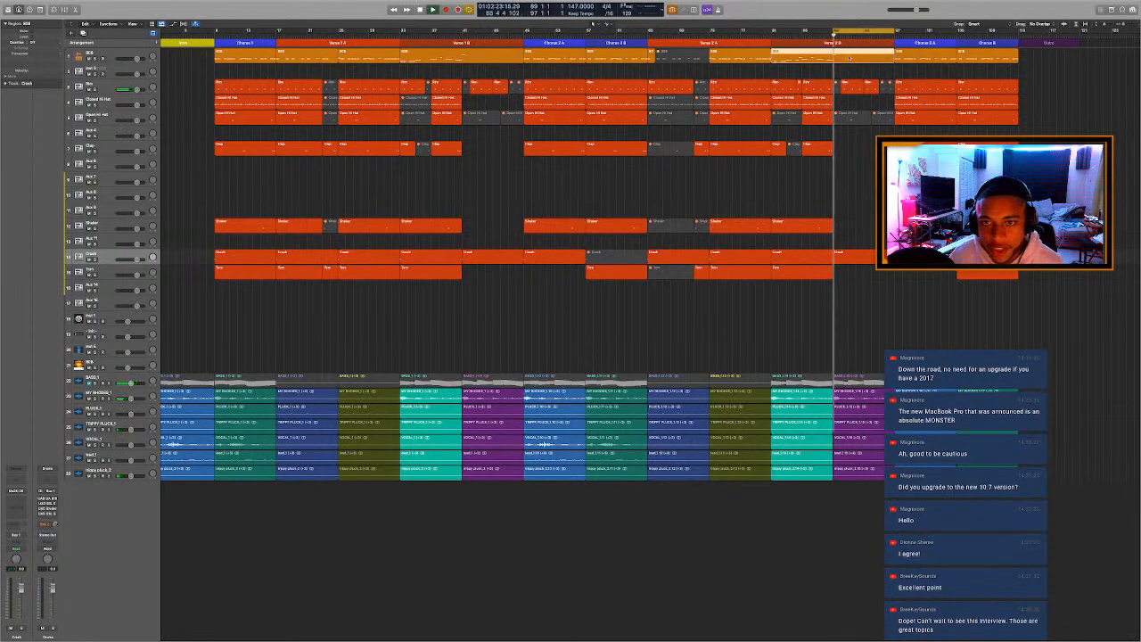
key(p)
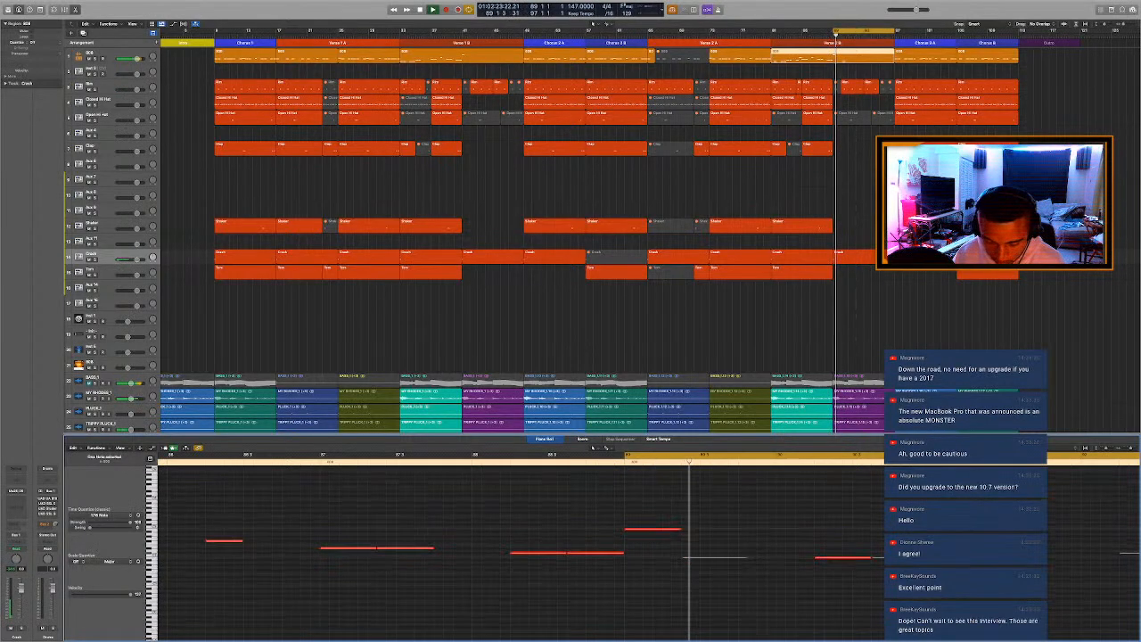
scroll(842, 552, up, 5)
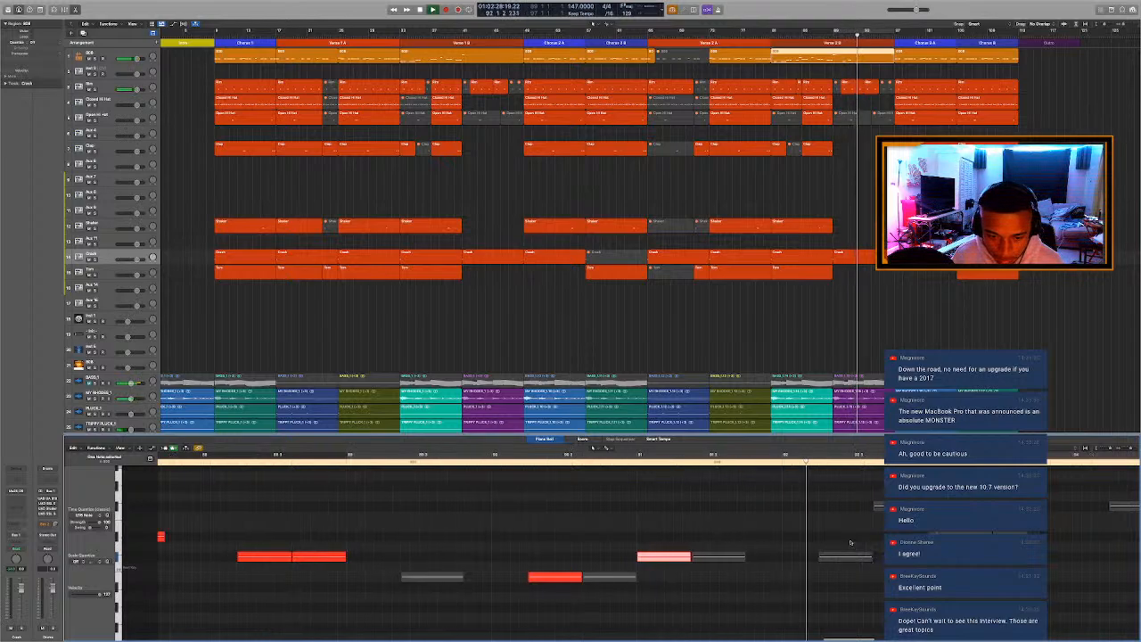
key(p)
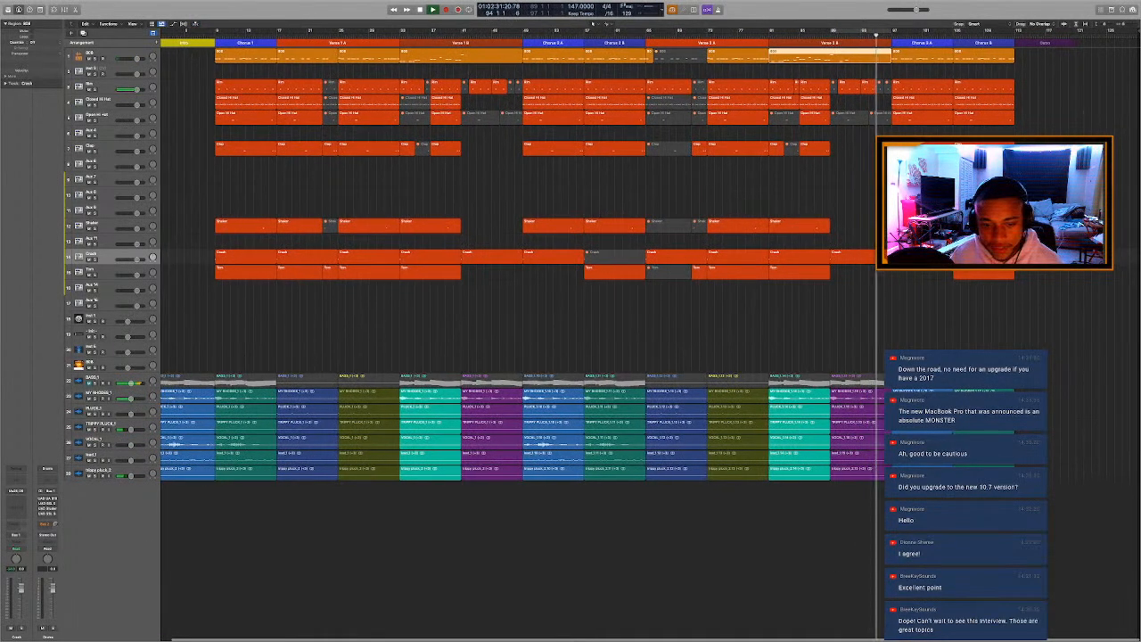
key(space)
Copy the Crash region from the start of the third chorus to the start of the Outro.
drag(872, 530, 1048, 399)
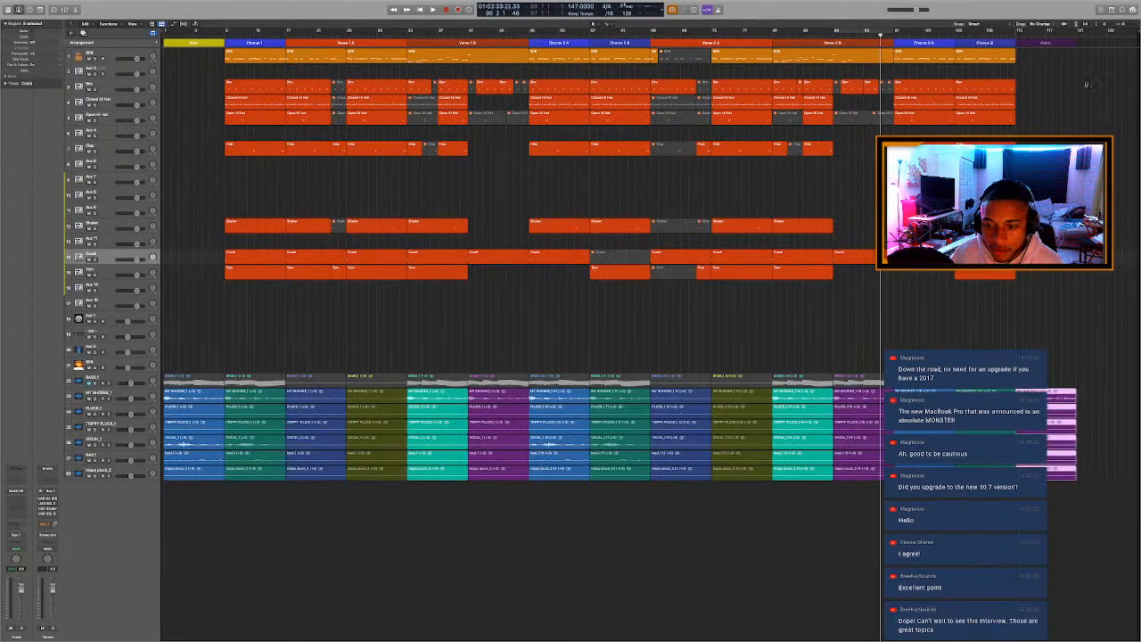
click(1009, 36)
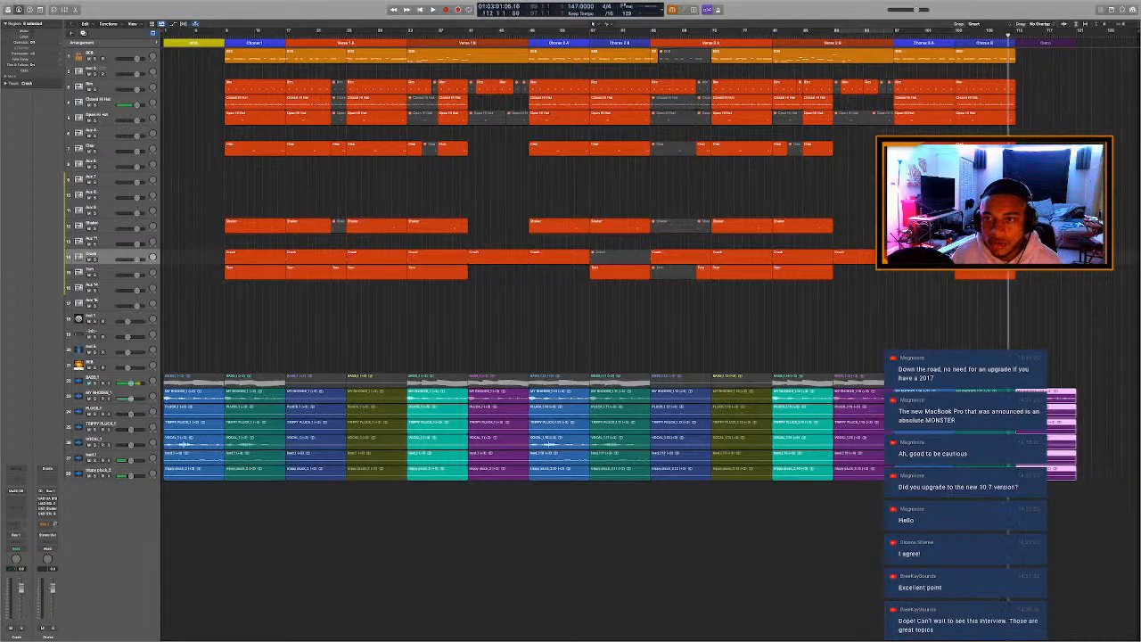
click(1025, 257)
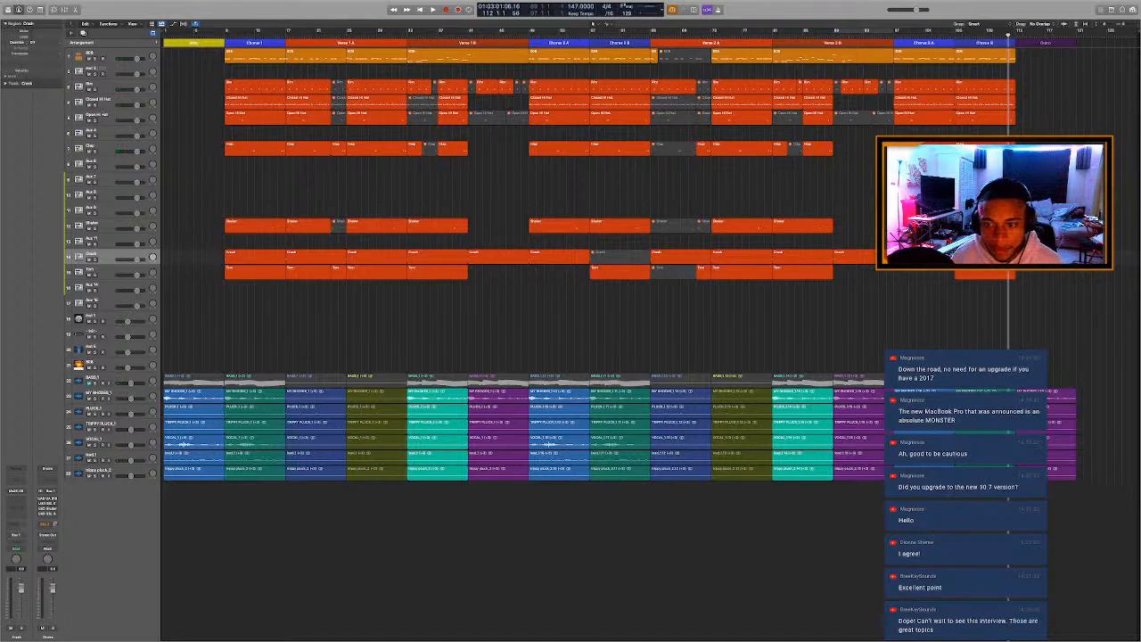
drag(912, 257, 1035, 257)
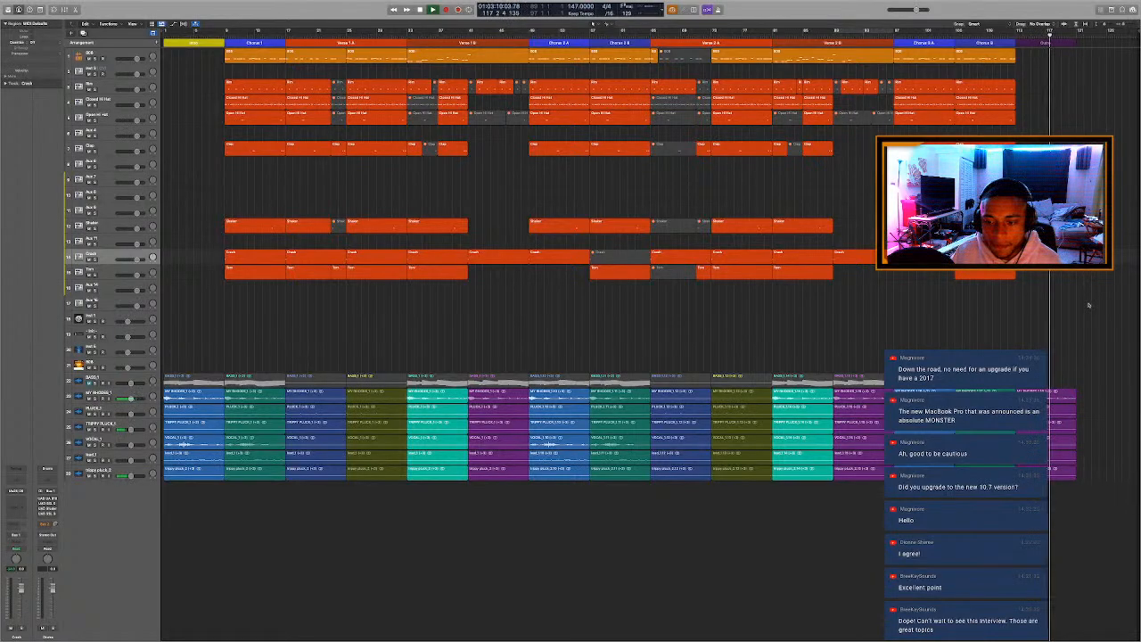
Select the stem regions in the Outro and return the playhead to the start of the song.
drag(1086, 480, 1060, 331)
drag(1075, 398, 1076, 399)
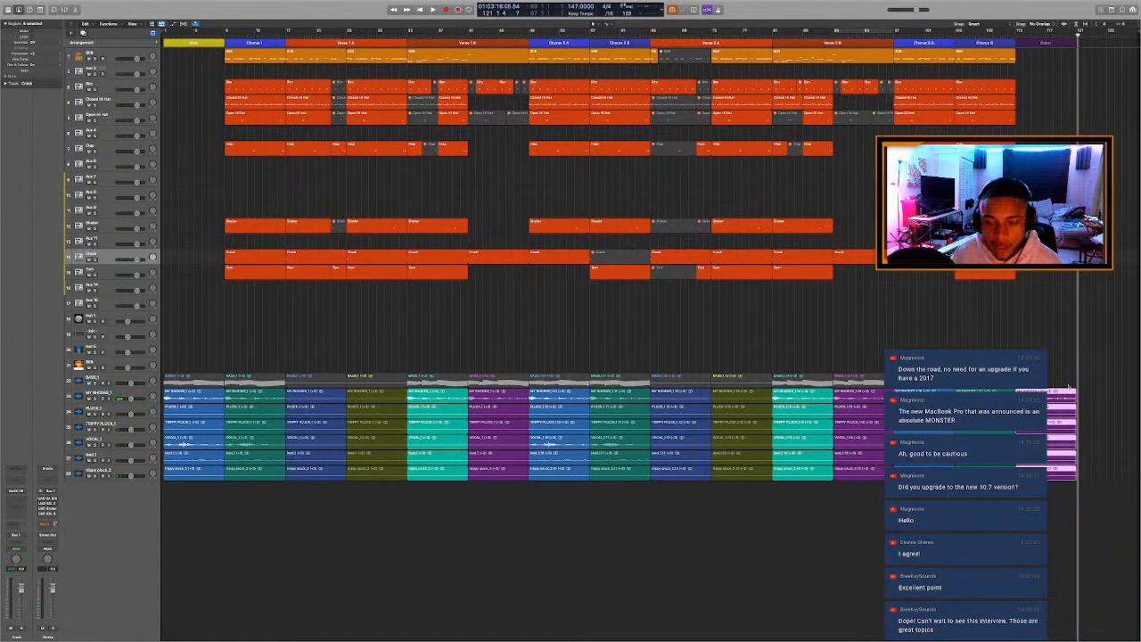
key(Return)
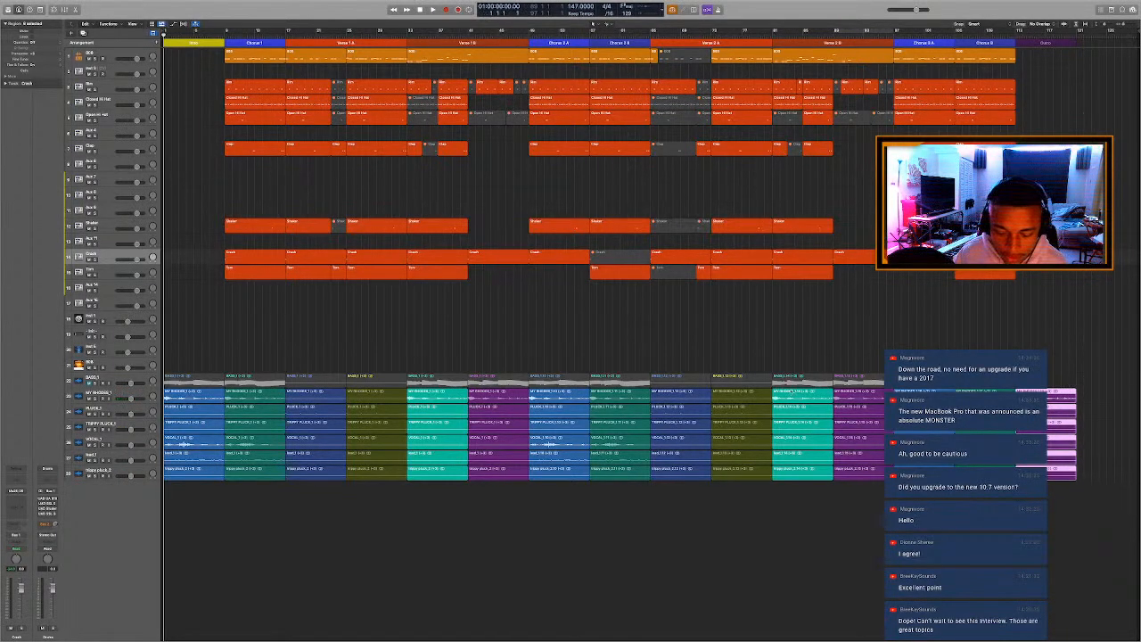
Select every stem track from BASS_1 down to the last pluck track, view the waveforms in the Audio Track Editor, and close the editor.
click(132, 378)
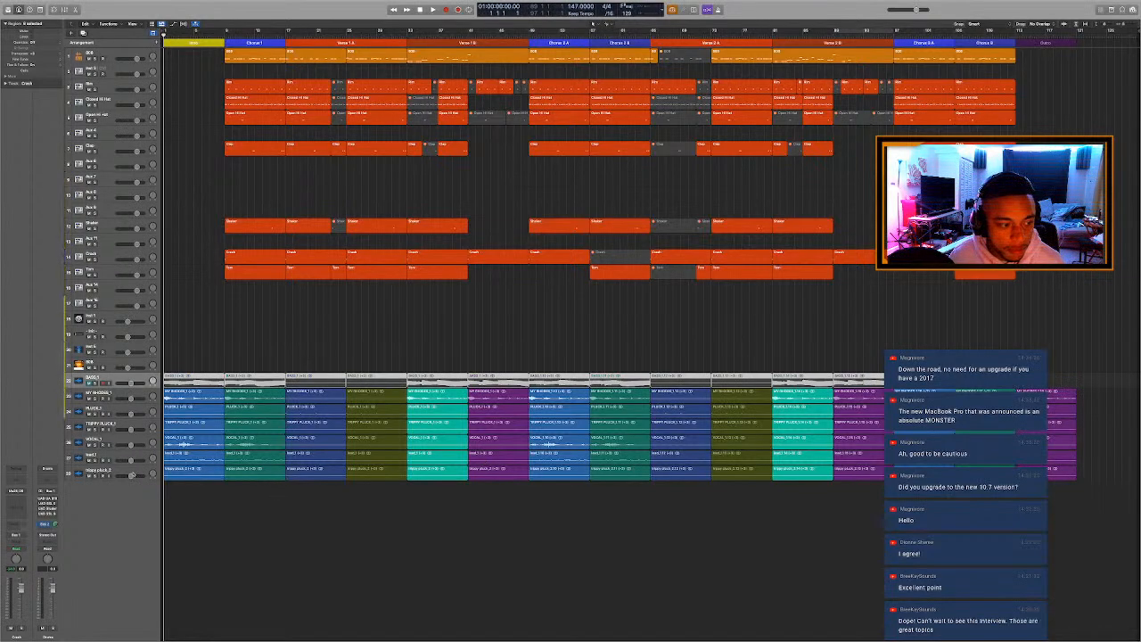
shift+click(134, 468)
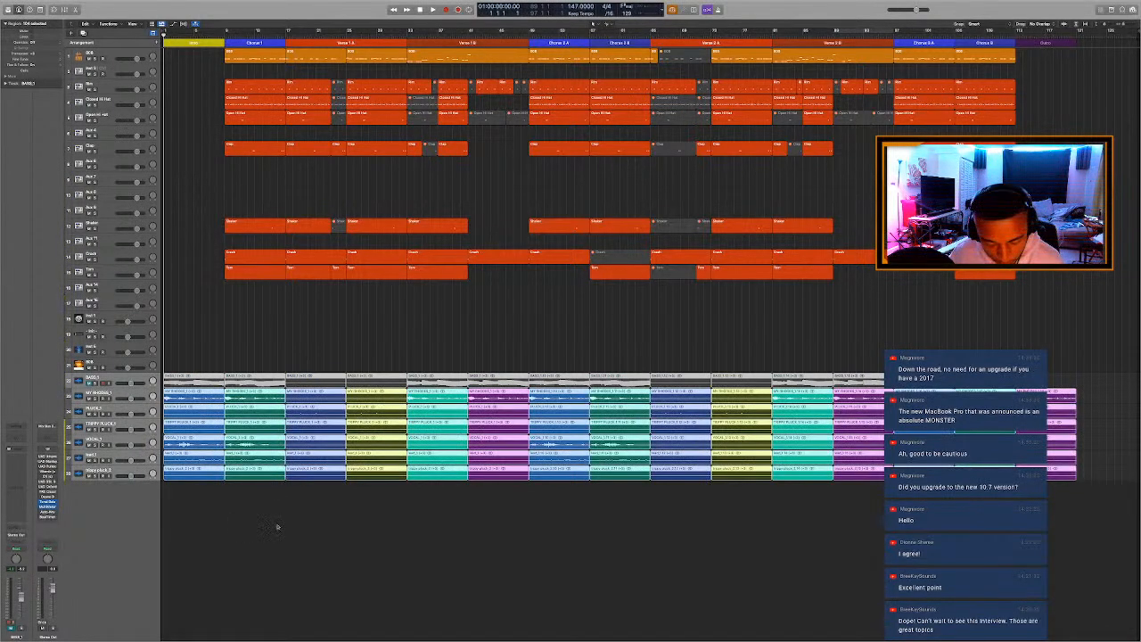
key(e)
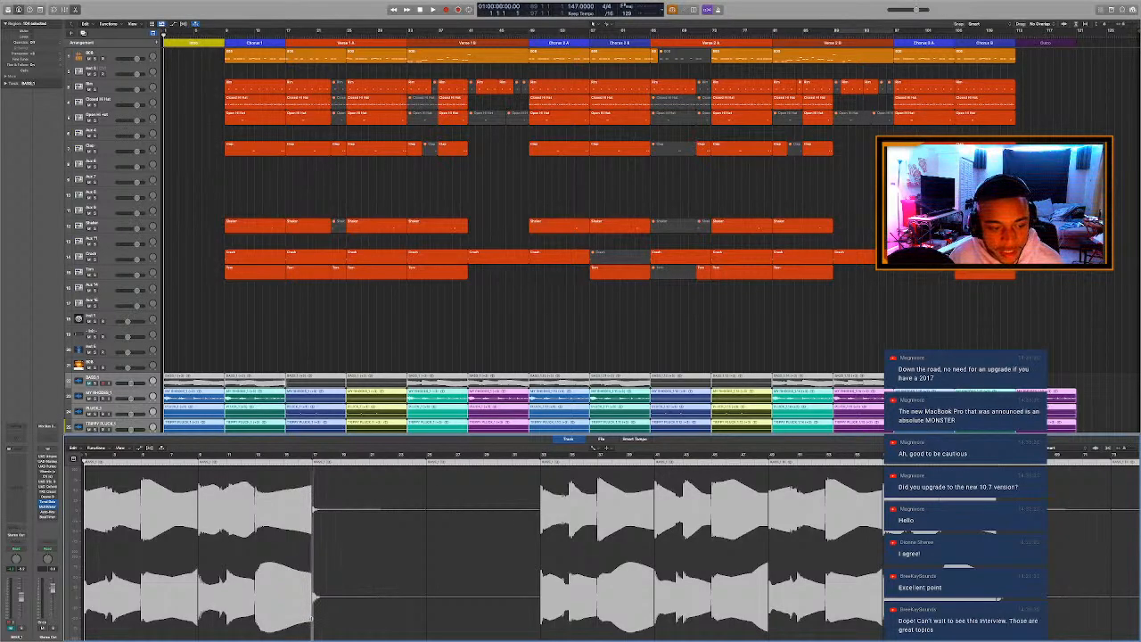
key(e)
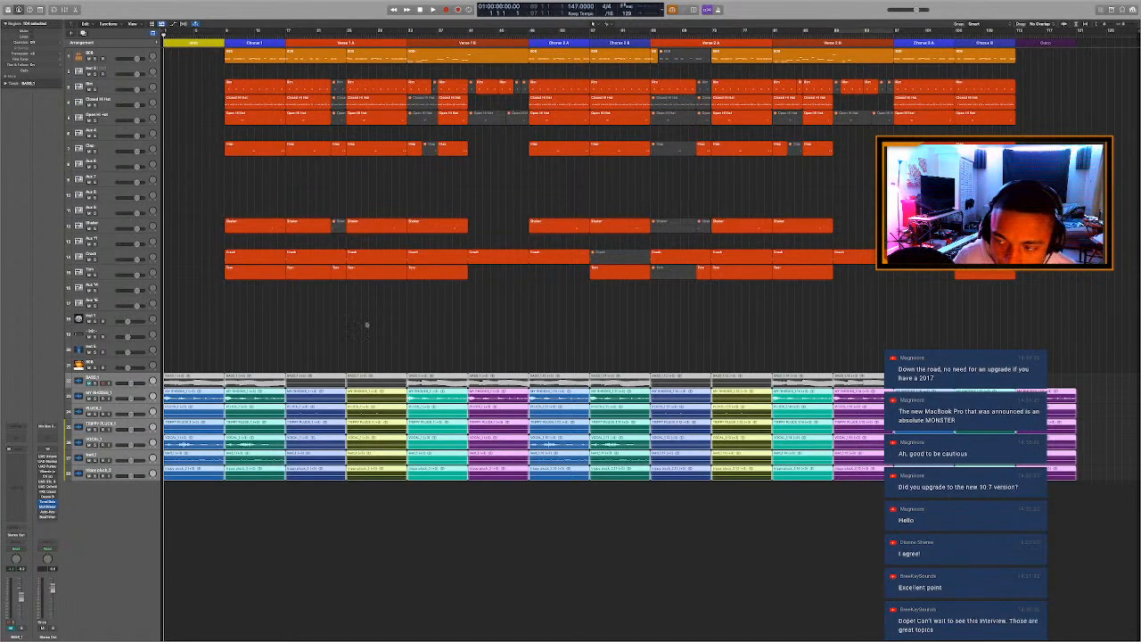
click(387, 321)
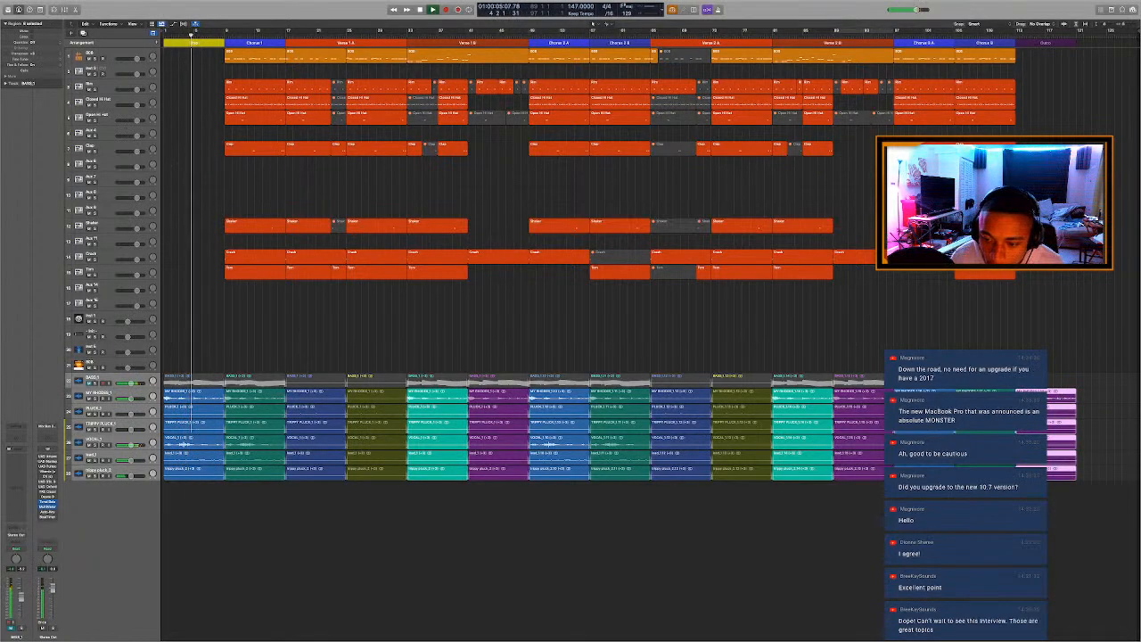
Examine the end of the Outro in the Audio Track Editor and select all of the Outro's stem regions.
key(e)
scroll(680, 497, right, 8)
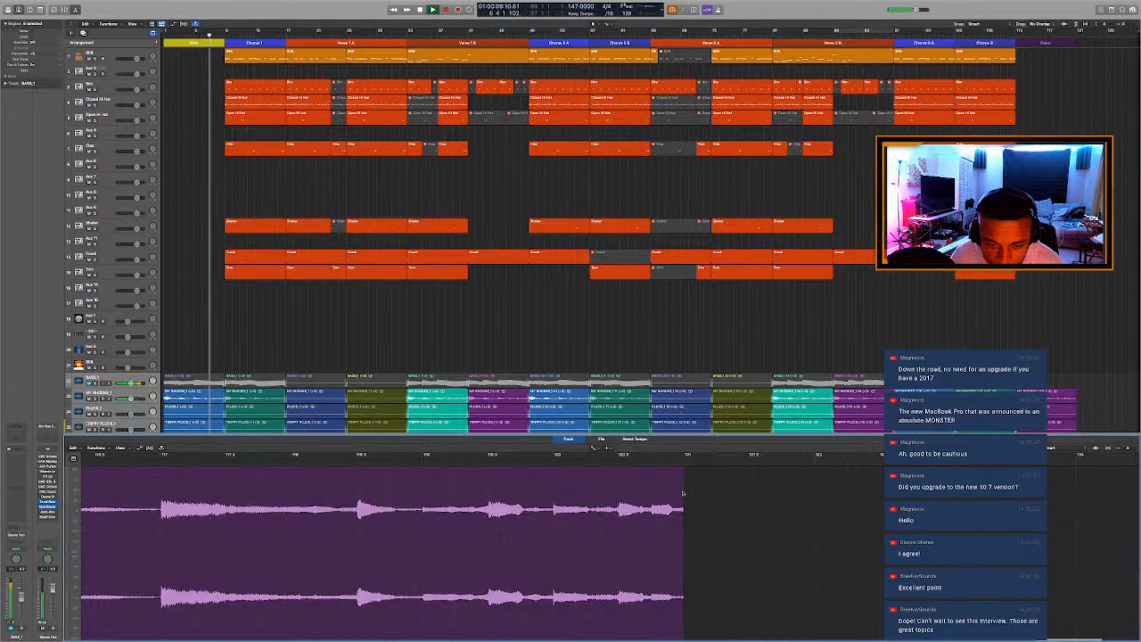
scroll(865, 405, down, 5)
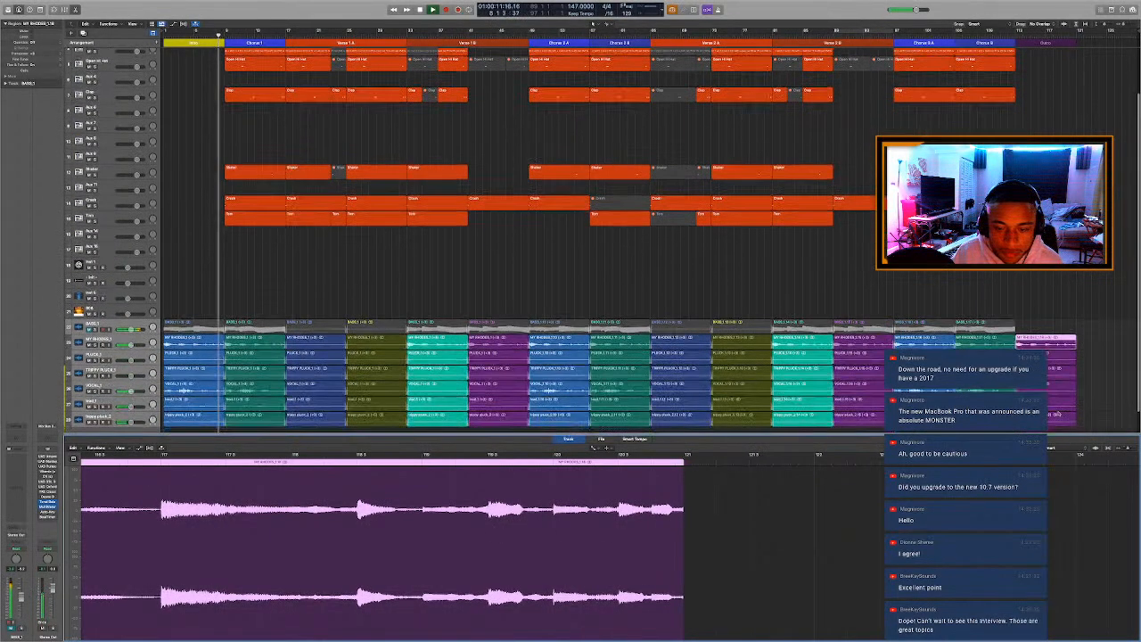
scroll(1058, 414, down, 1)
drag(1058, 414, 1040, 310)
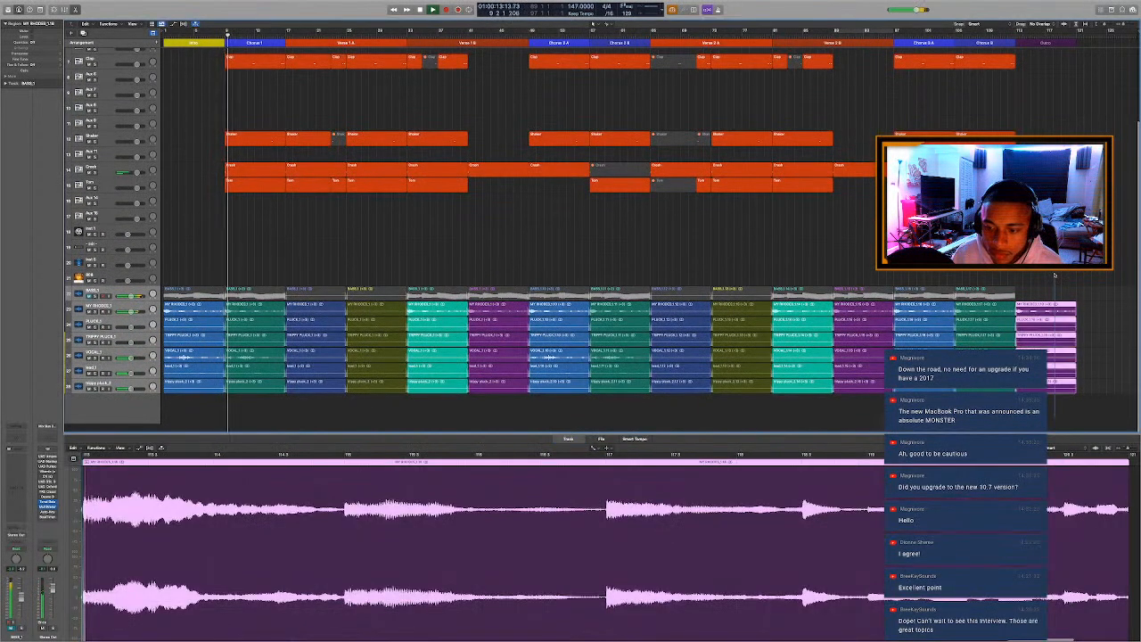
scroll(1040, 310, up, 1)
key(a)
key(t)
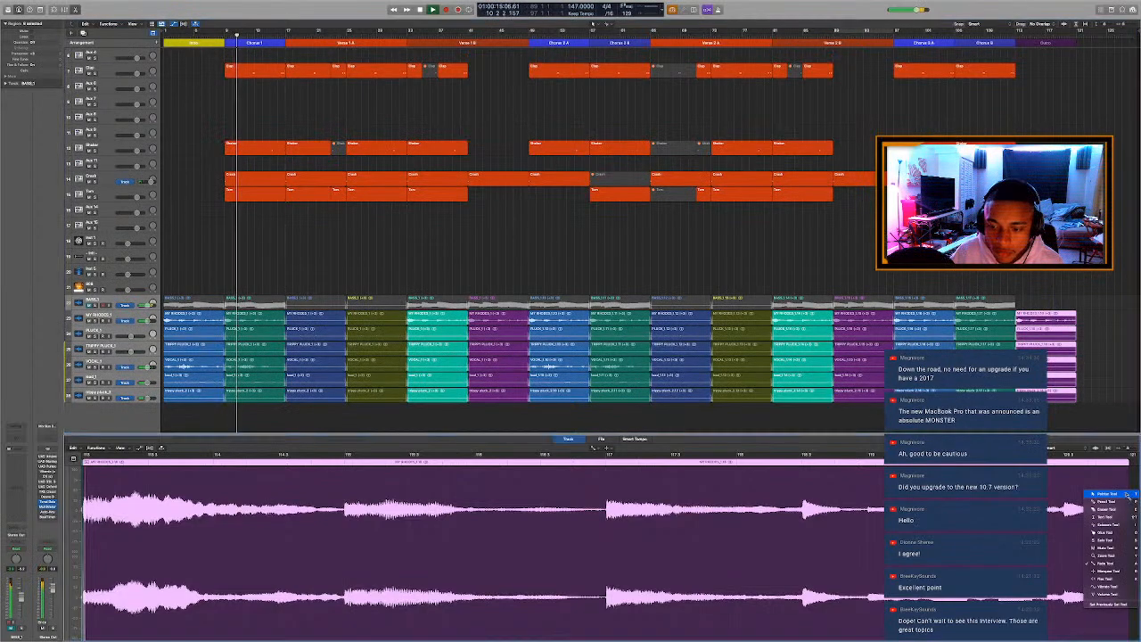
key(Escape)
key(a)
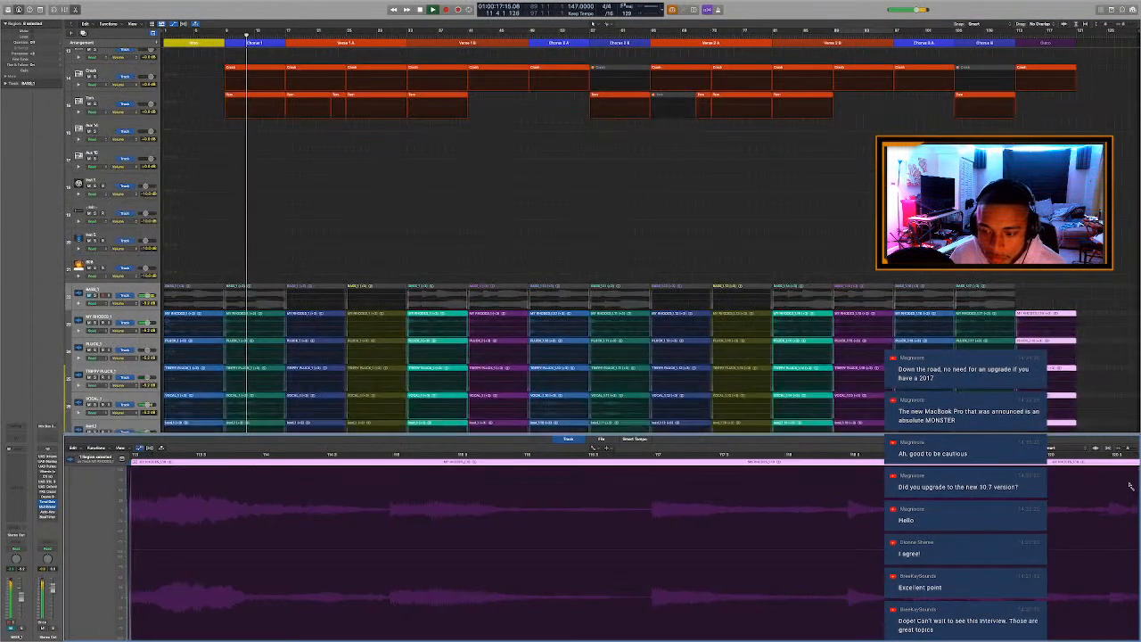
key(a)
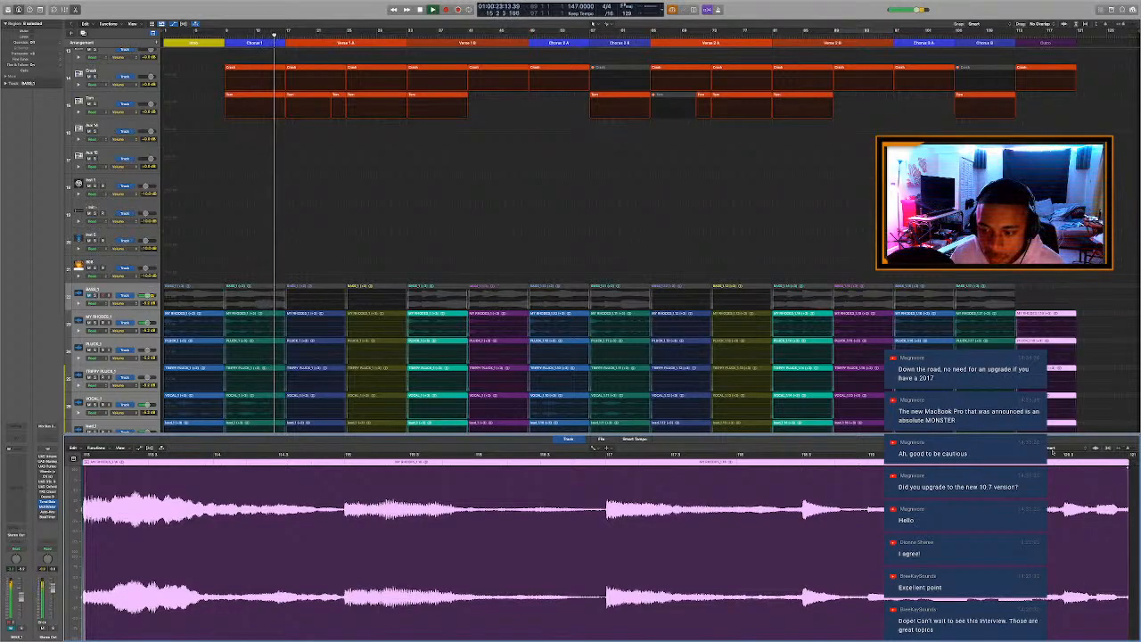
key(e)
key(a)
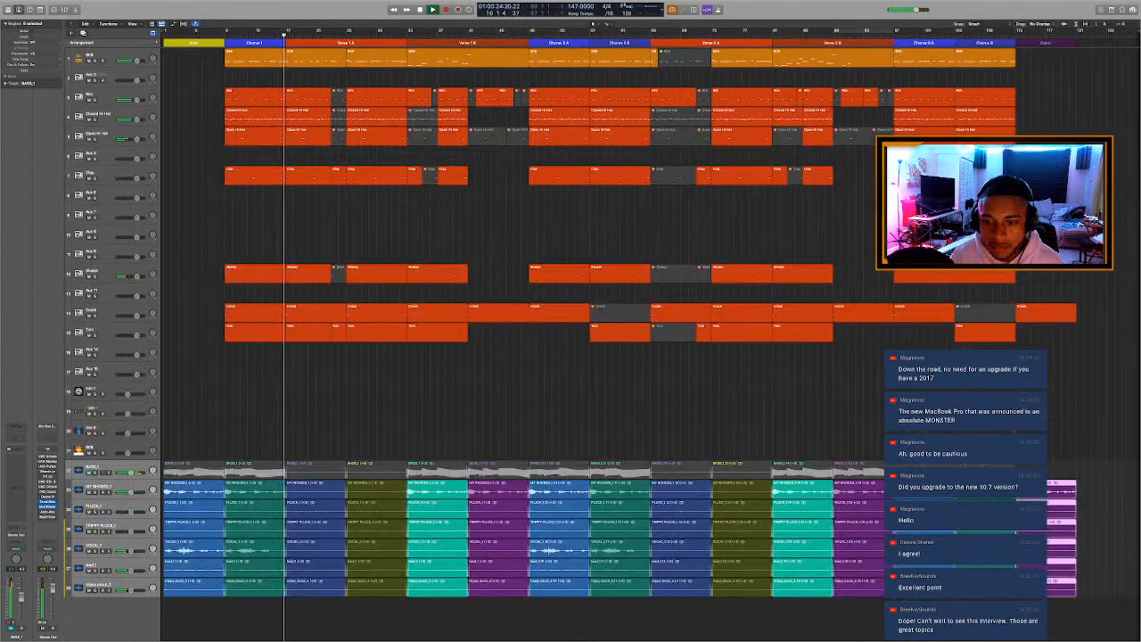
key(super+Up)
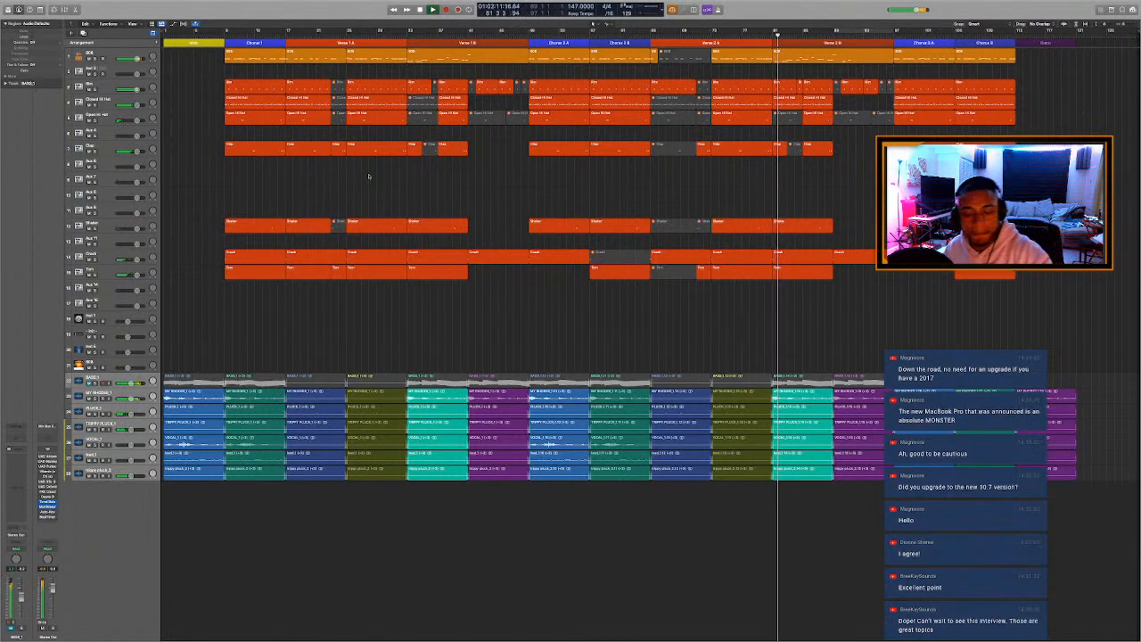
Mute the Crash region opening Verse 2 B, save the project, and return the playhead to the start of the song.
click(780, 257)
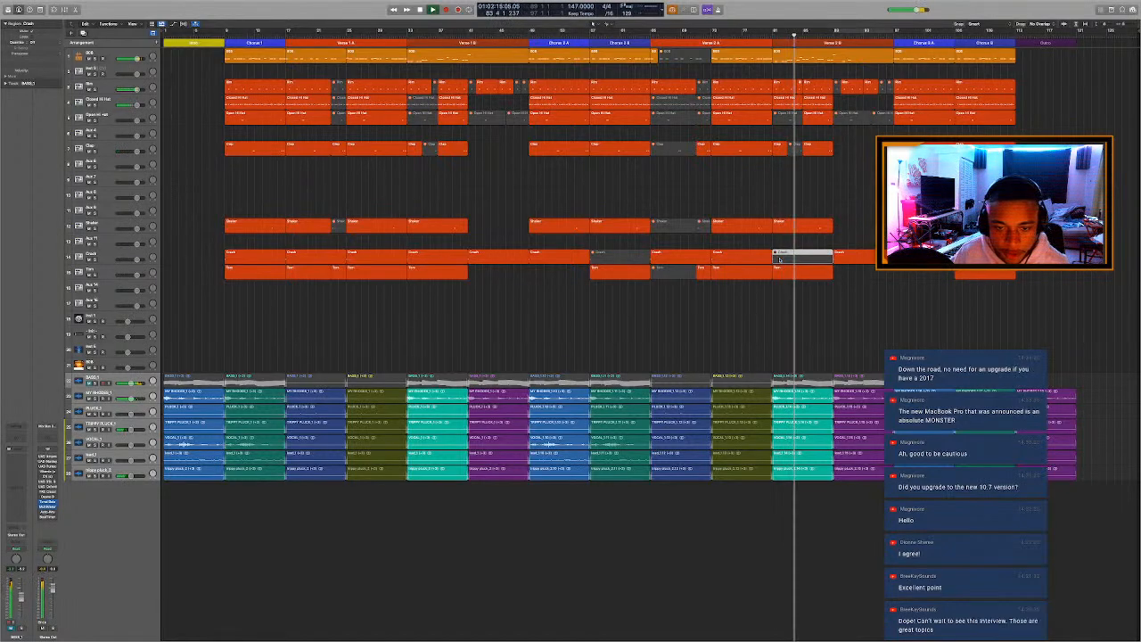
click(793, 205)
key(super+s)
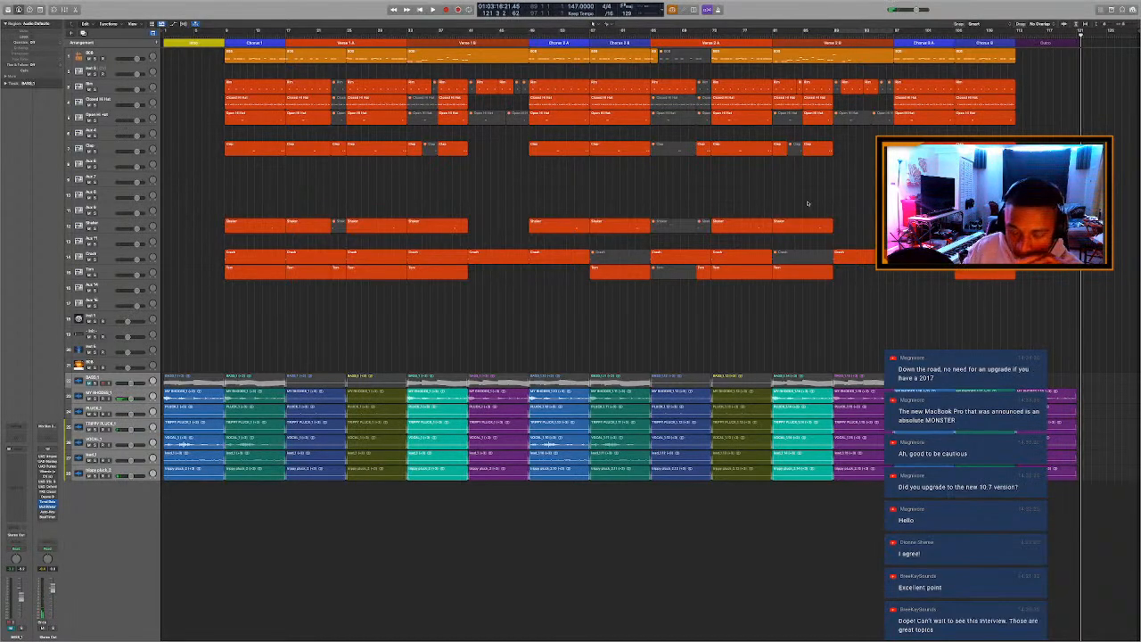
key(Return)
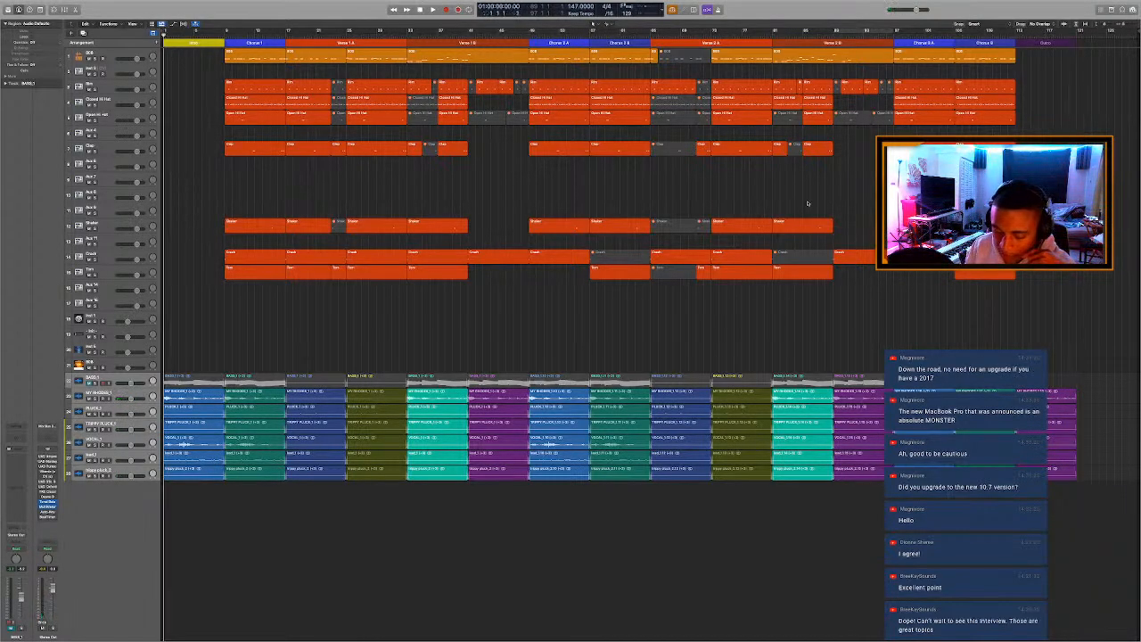